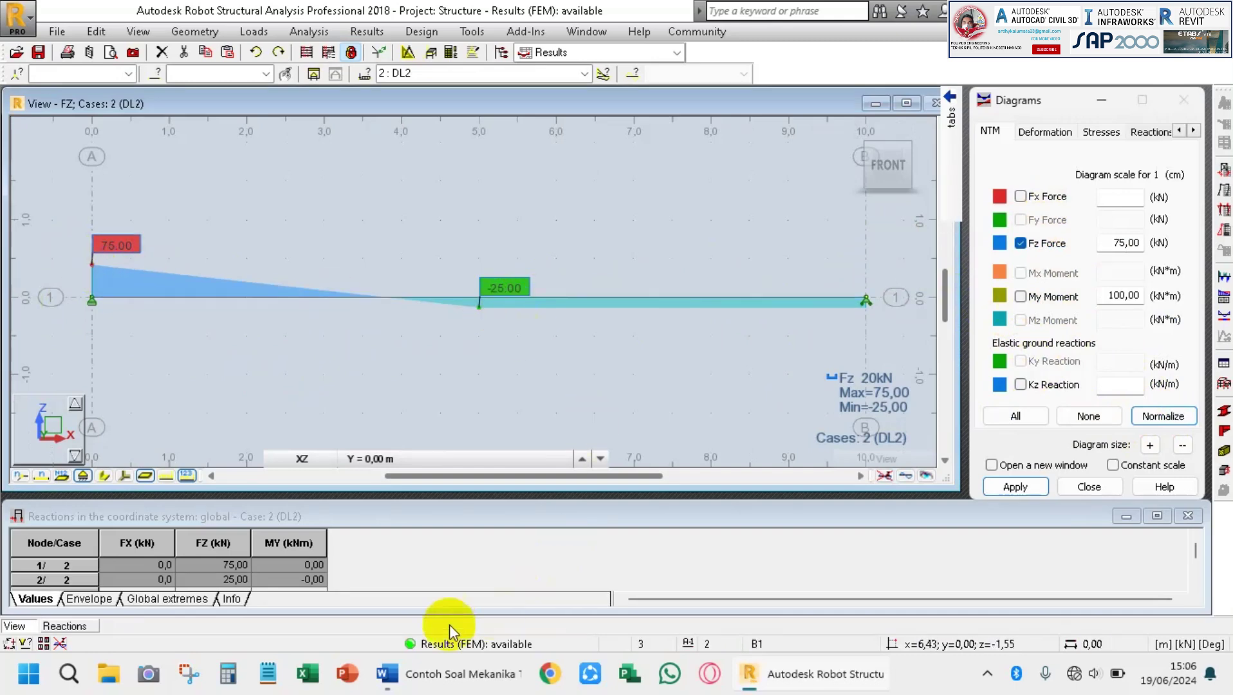
Compare the beam's Fz shear force diagram with the reference shear diagram in the Word document.
{"action": "left_click", "coordinate": [415, 676]}
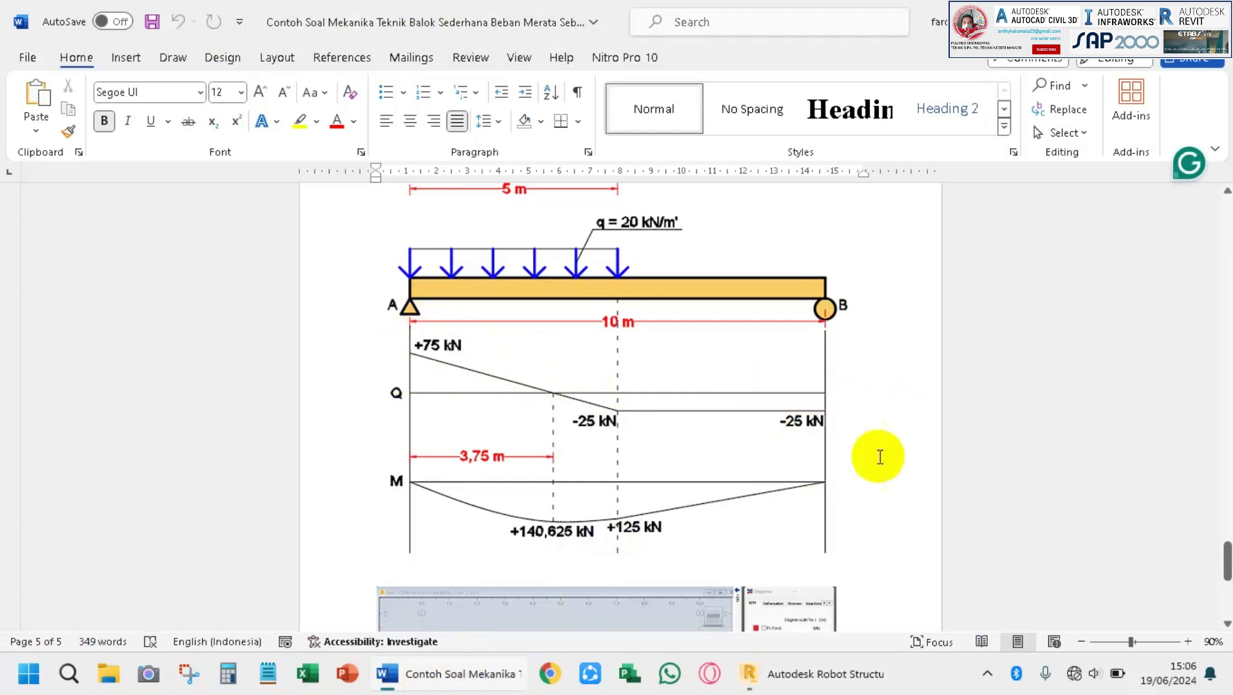
{"action": "left_click", "coordinate": [776, 674]}
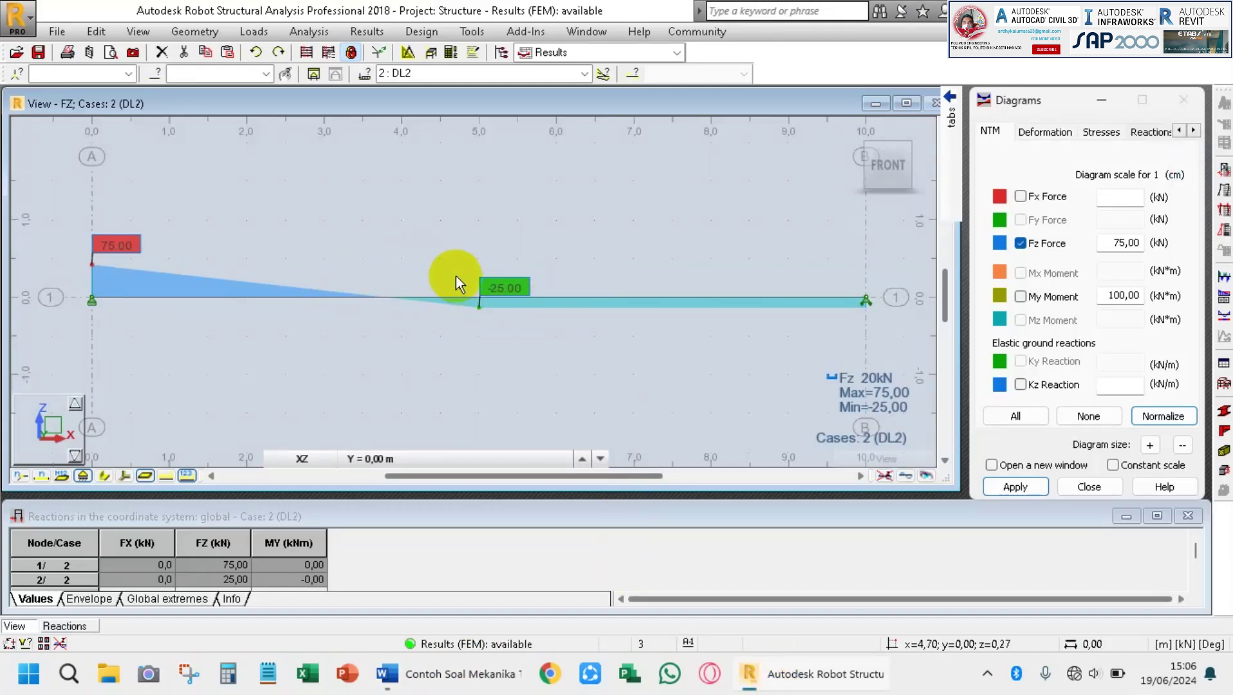
{"action": "middle_click_drag", "start_coordinate": [344, 266], "coordinate": [361, 265]}
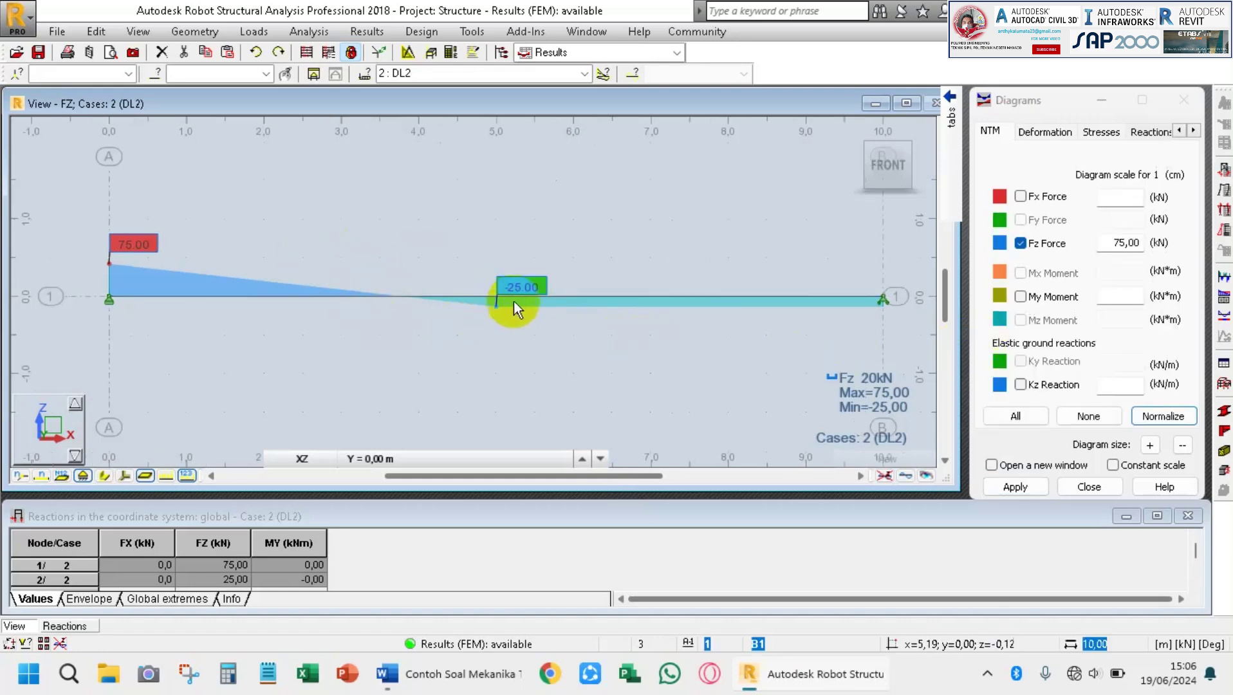
Add the My moment diagram to the displayed Fz force diagram and normalize the diagram scale.
{"action": "left_click", "coordinate": [1052, 301]}
{"action": "left_click", "coordinate": [1162, 417]}
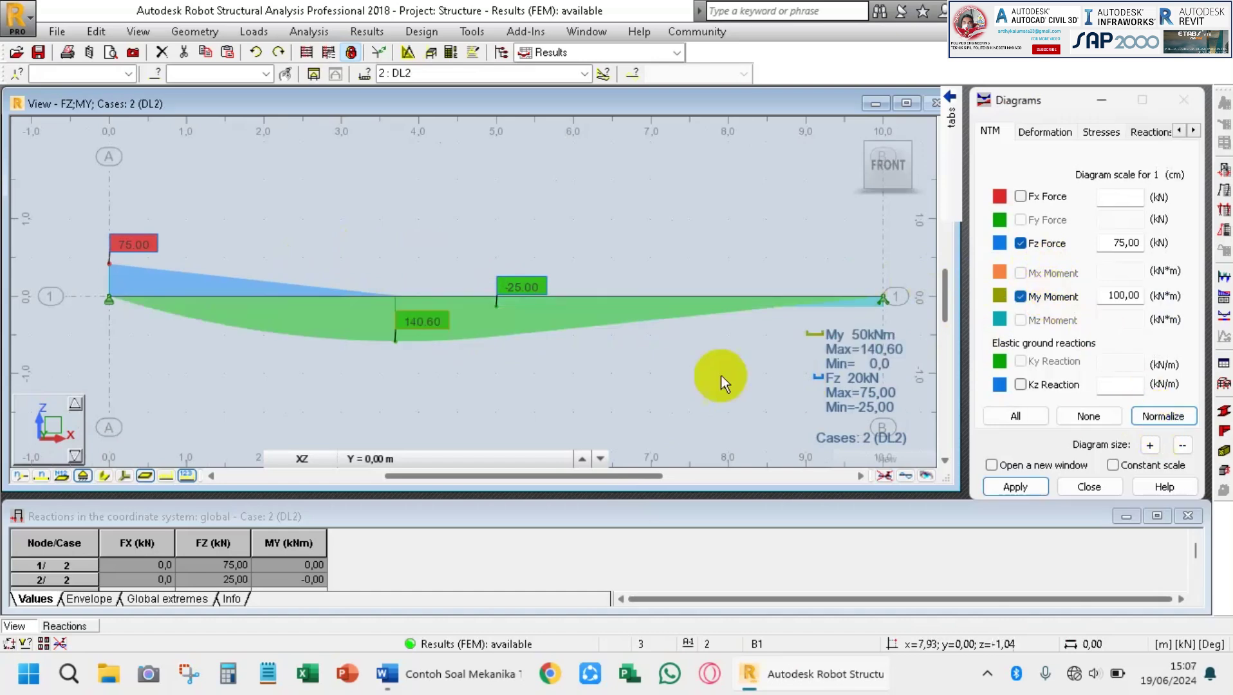
{"action": "middle_click_drag", "start_coordinate": [704, 390], "coordinate": [688, 372]}
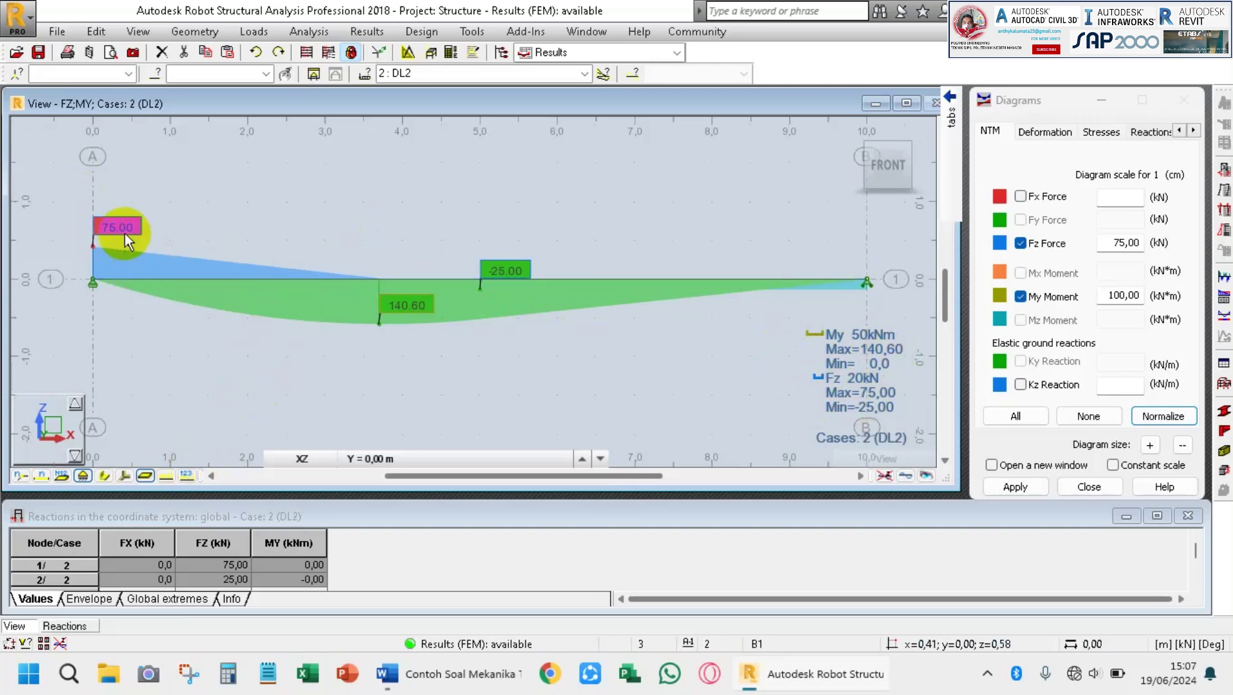
{"action": "middle_click_drag", "start_coordinate": [555, 331], "coordinate": [550, 324]}
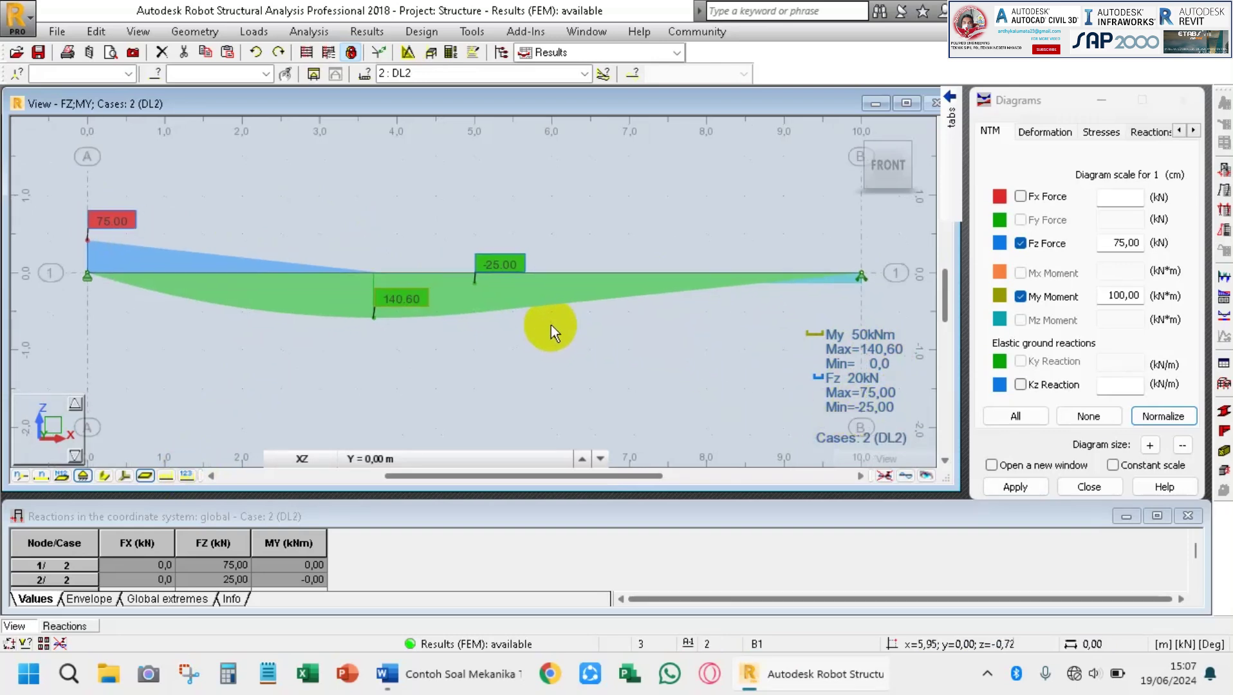
Set the diagram filling parameter to fence and apply it to the Fz and My diagrams.
{"action": "left_click", "coordinate": [1192, 131]}
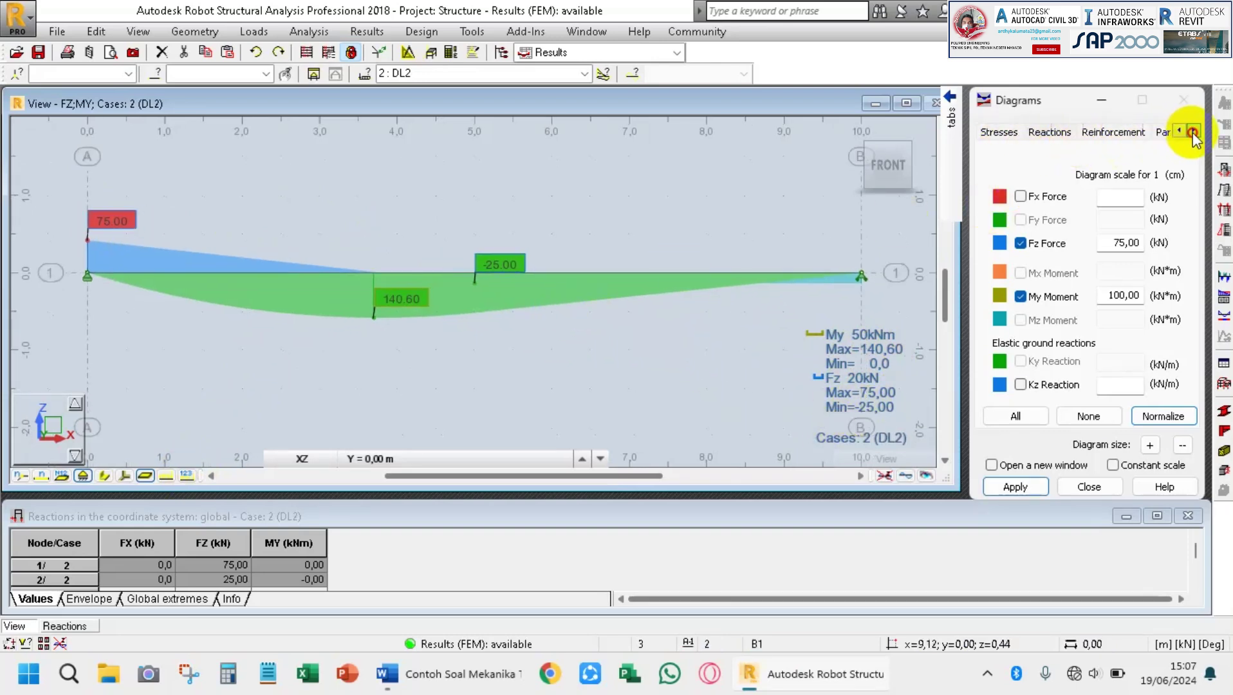
{"action": "left_click", "coordinate": [1193, 131]}
{"action": "left_click", "coordinate": [1134, 131]}
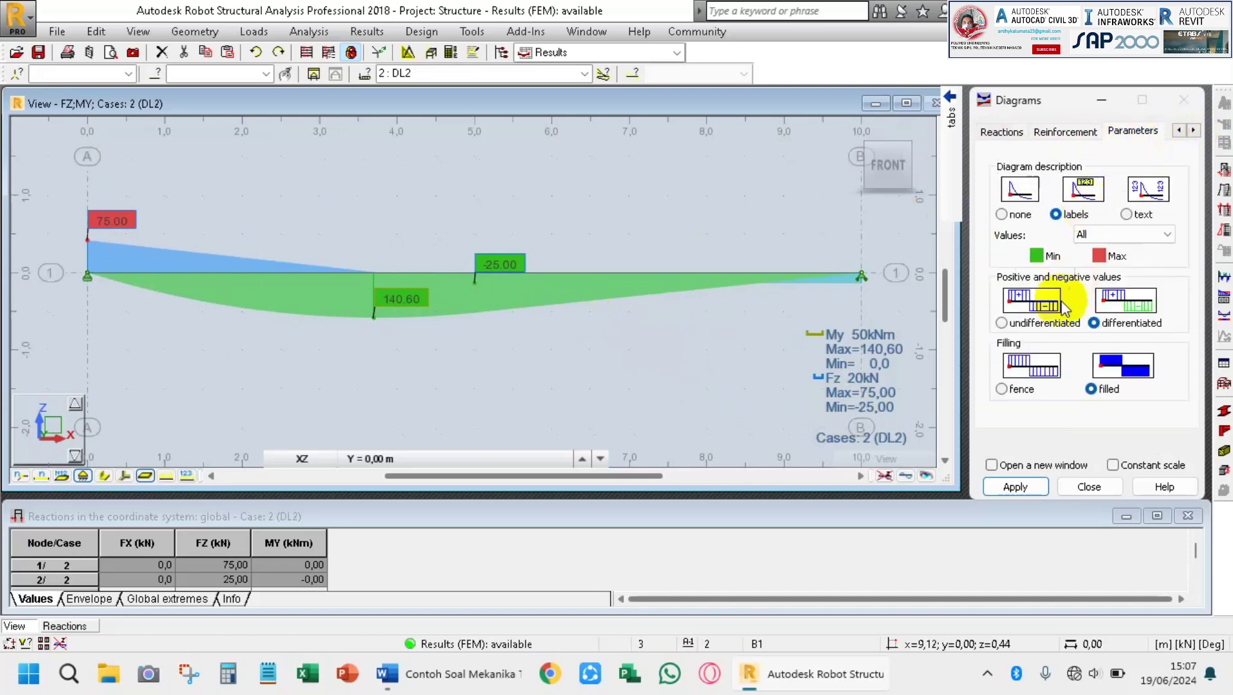
{"action": "left_click", "coordinate": [1023, 487]}
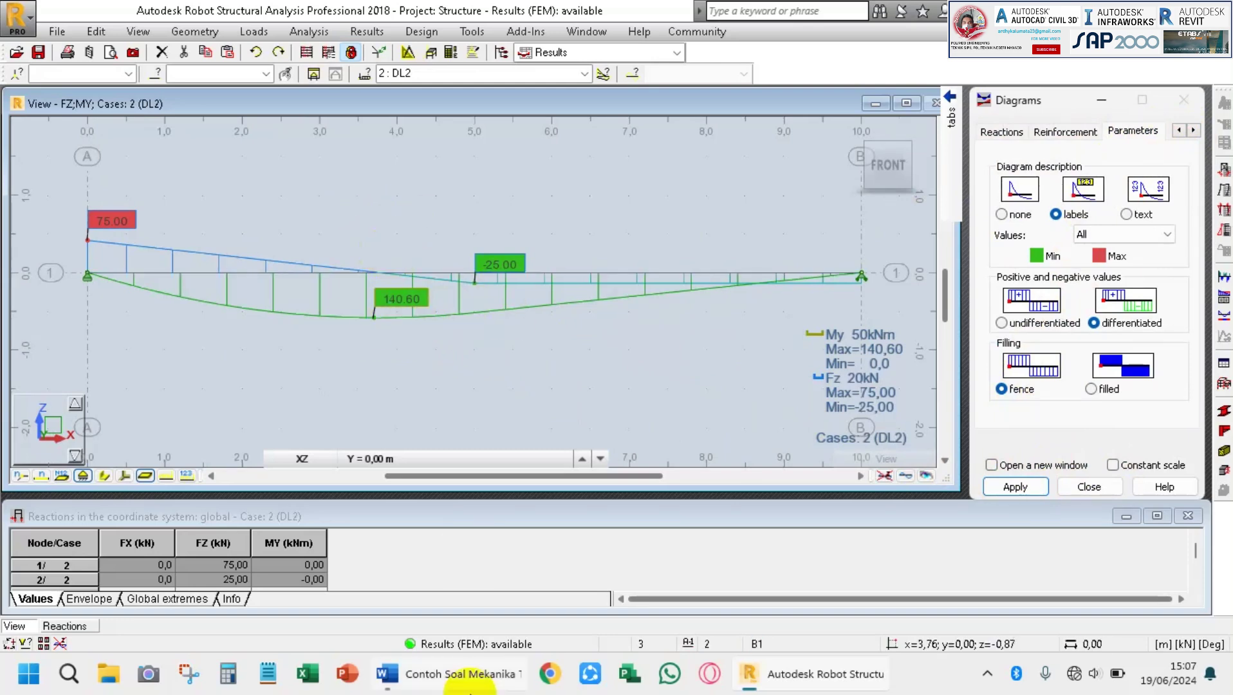
Compare the Q and M diagrams in the Word document with the Fz and My diagrams in Robot Structural Analysis.
{"action": "left_click", "coordinate": [459, 674]}
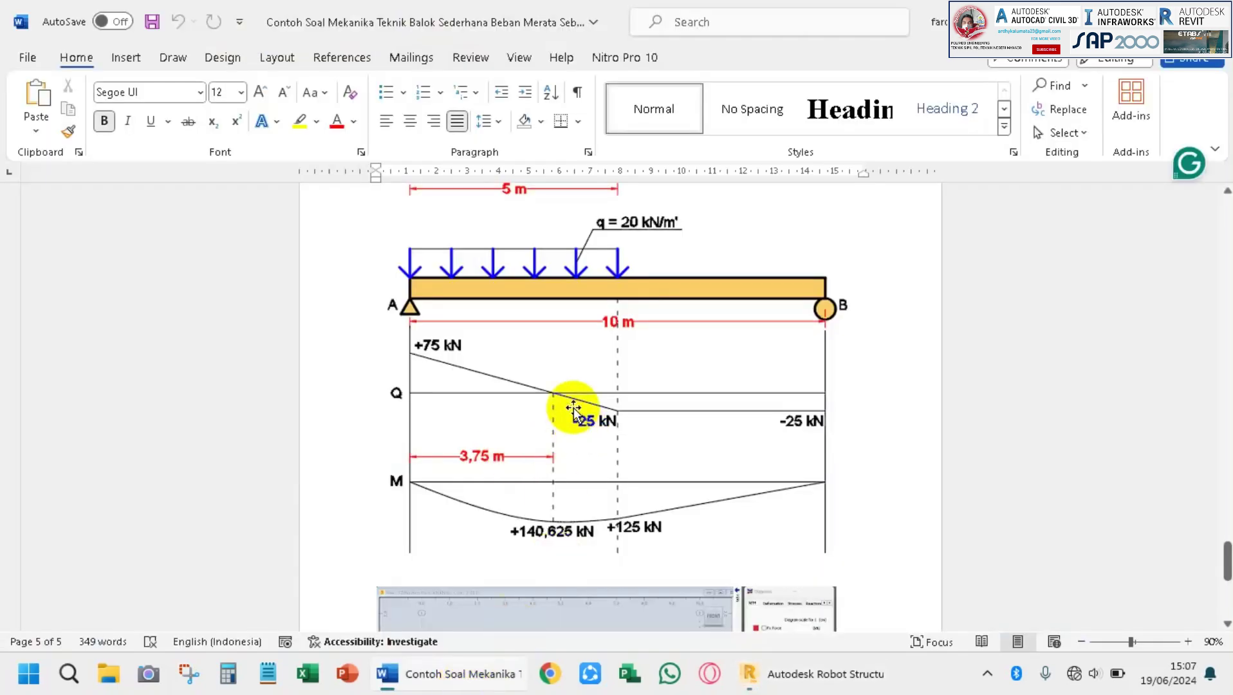
{"action": "scroll", "coordinate": [643, 386], "scroll_direction": "down", "scroll_amount": 6}
{"action": "scroll", "coordinate": [644, 385], "scroll_direction": "up", "scroll_amount": 7}
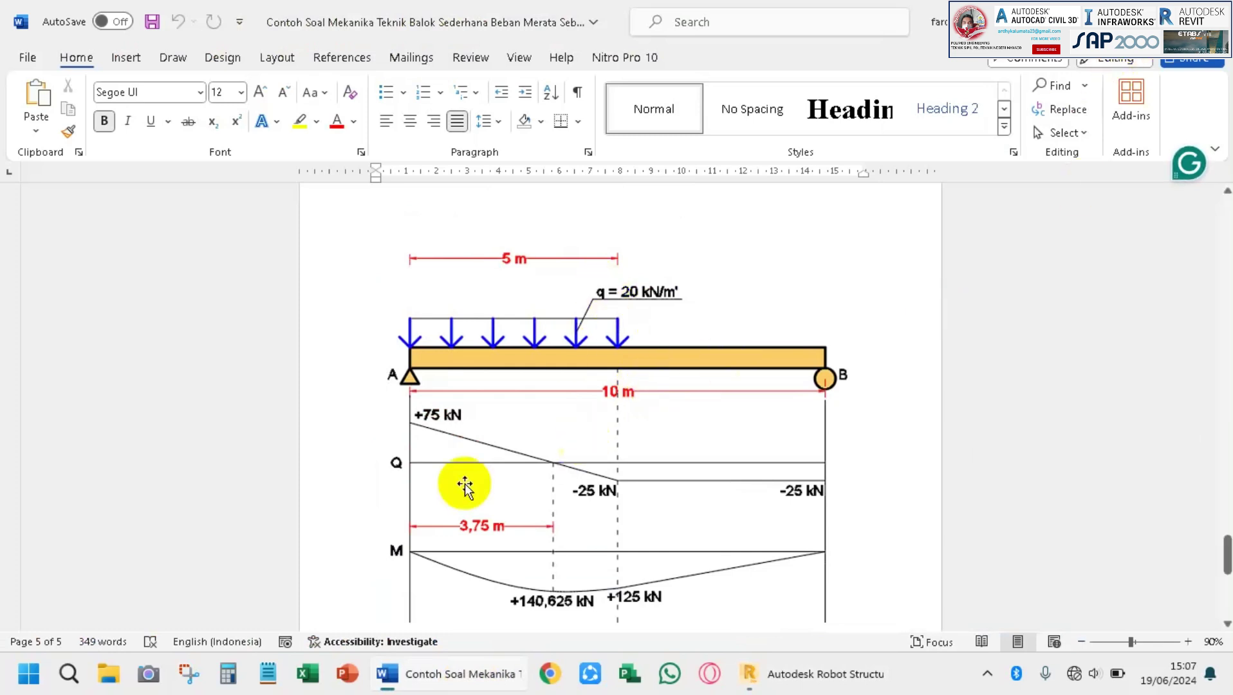
{"action": "scroll", "coordinate": [462, 451], "scroll_direction": "down", "scroll_amount": 1}
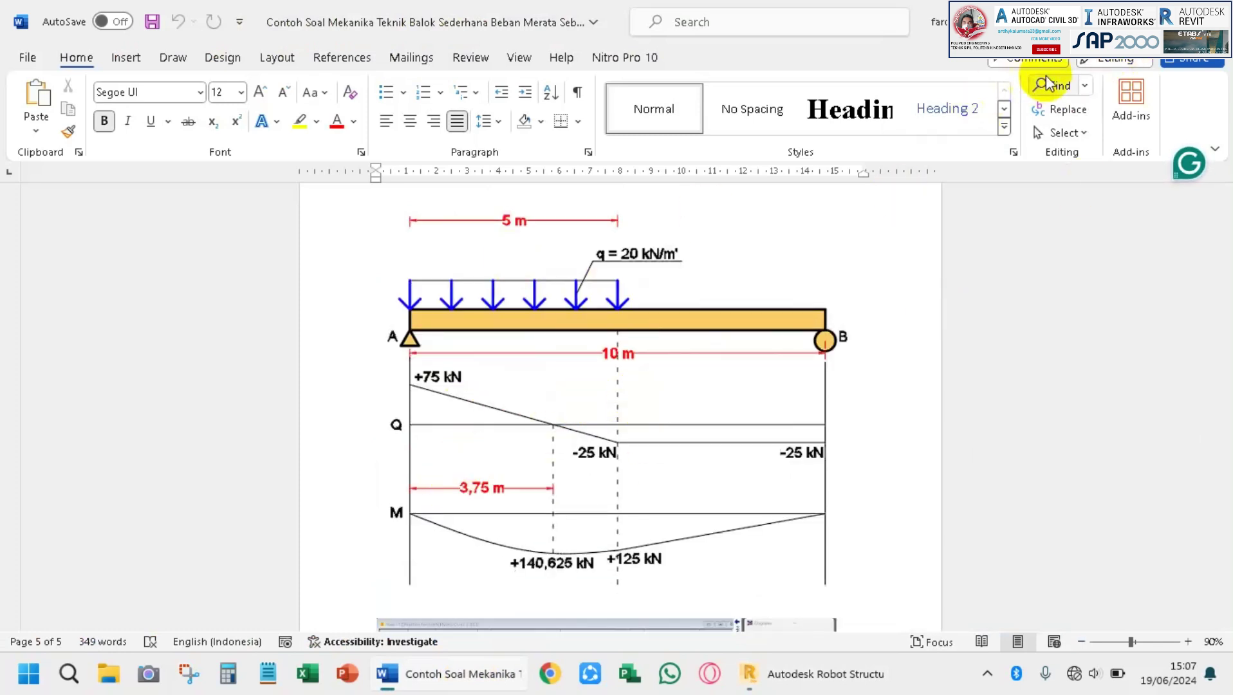
{"action": "key", "text": "alt+Tab"}
{"action": "middle_click_drag", "start_coordinate": [532, 337], "coordinate": [574, 352]}
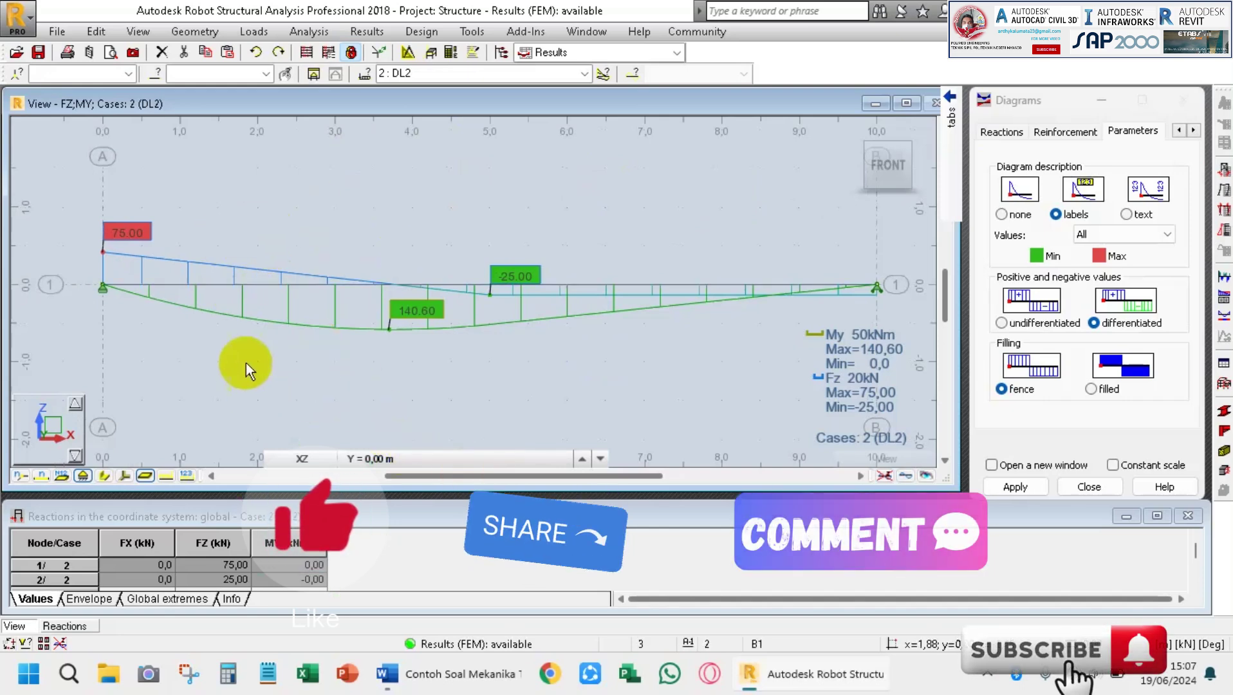
{"action": "middle_click_drag", "start_coordinate": [587, 192], "coordinate": [574, 214]}
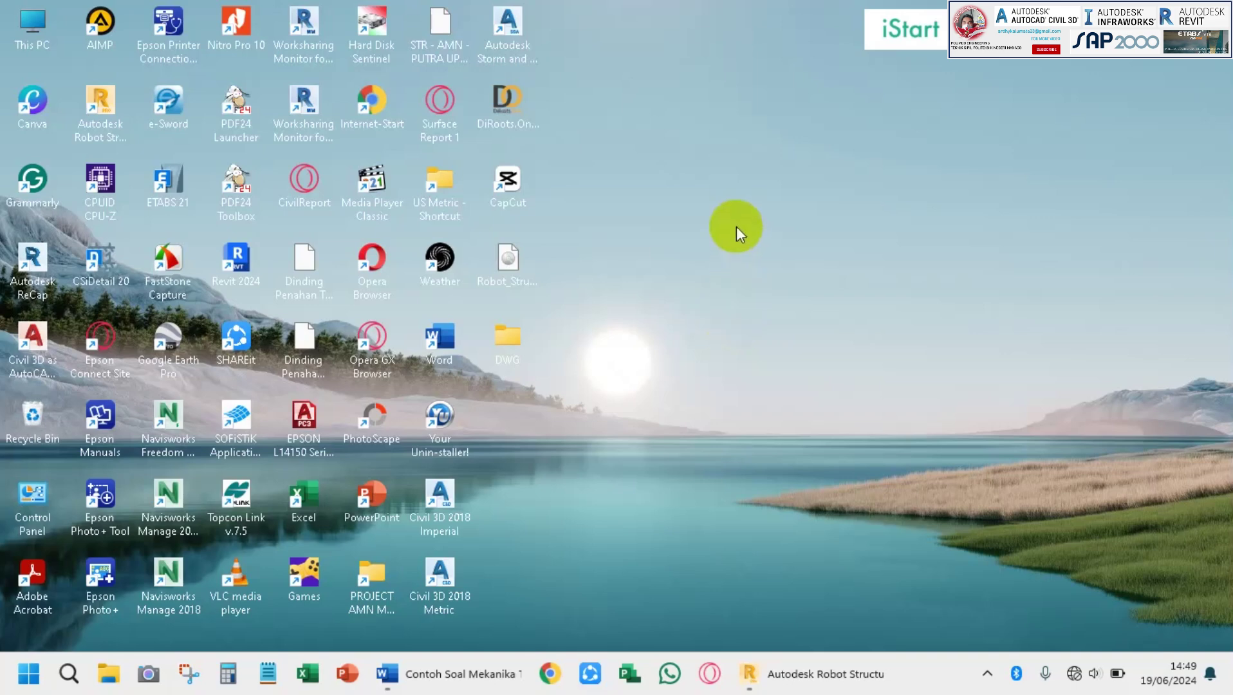
{"action": "right_click", "coordinate": [736, 204]}
{"action": "left_click", "coordinate": [820, 286]}
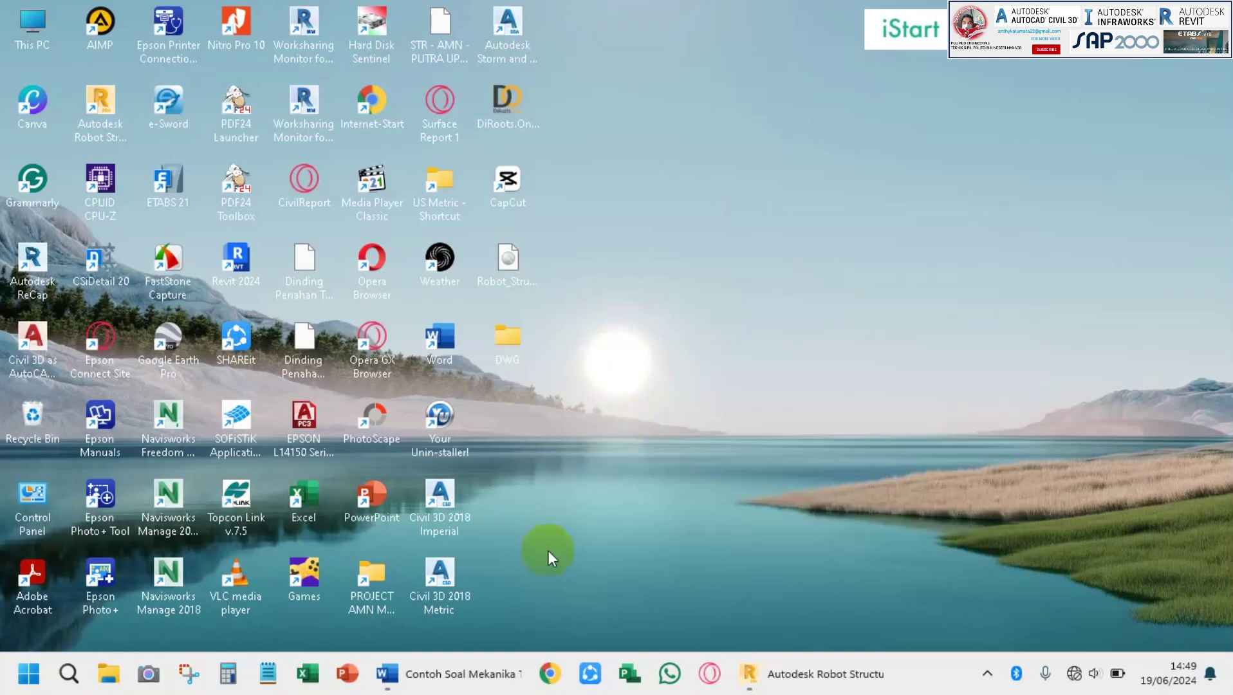
Switch to the Word document and review the introduction to the simple beam problem with a half-span uniform load.
{"action": "left_click", "coordinate": [481, 675]}
{"action": "scroll", "coordinate": [790, 361], "scroll_direction": "up", "scroll_amount": 5}
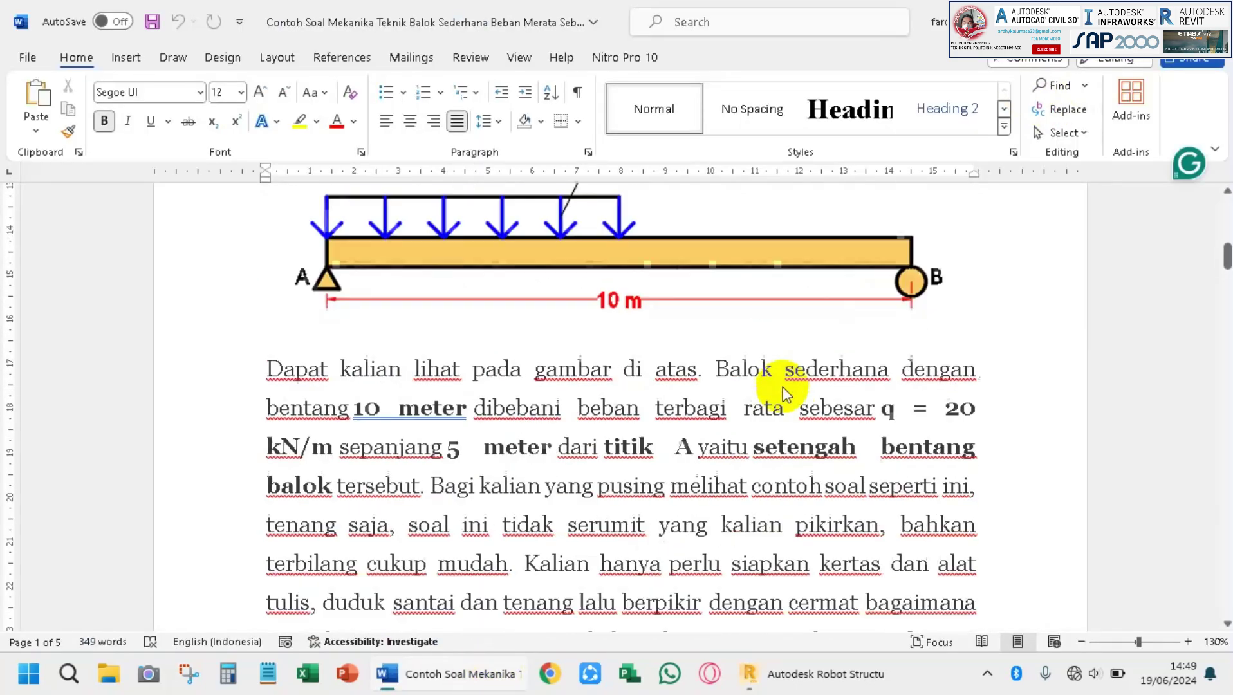
{"action": "scroll", "coordinate": [784, 389], "scroll_direction": "up", "scroll_amount": 4}
{"action": "scroll", "coordinate": [784, 388], "scroll_direction": "down", "scroll_amount": 2, "text": "ctrl"}
{"action": "scroll", "coordinate": [784, 386], "scroll_direction": "up", "scroll_amount": 3}
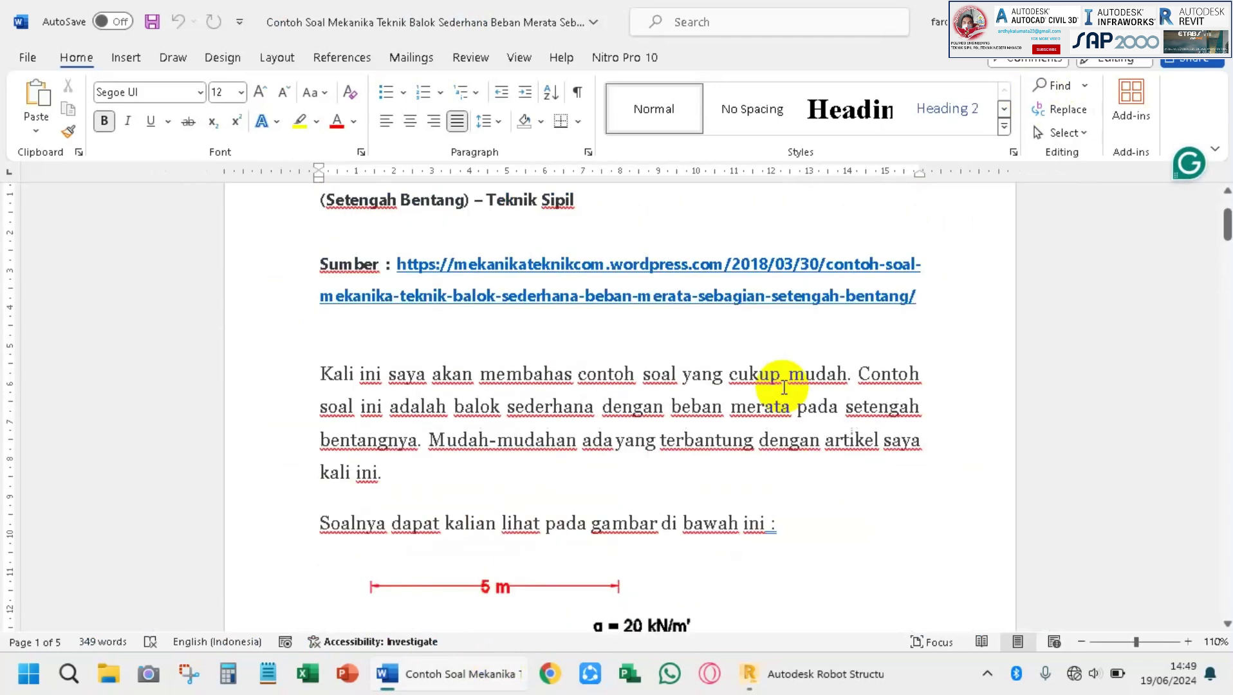
{"action": "scroll", "coordinate": [784, 388], "scroll_direction": "up", "scroll_amount": 3}
{"action": "left_click", "coordinate": [1120, 19]}
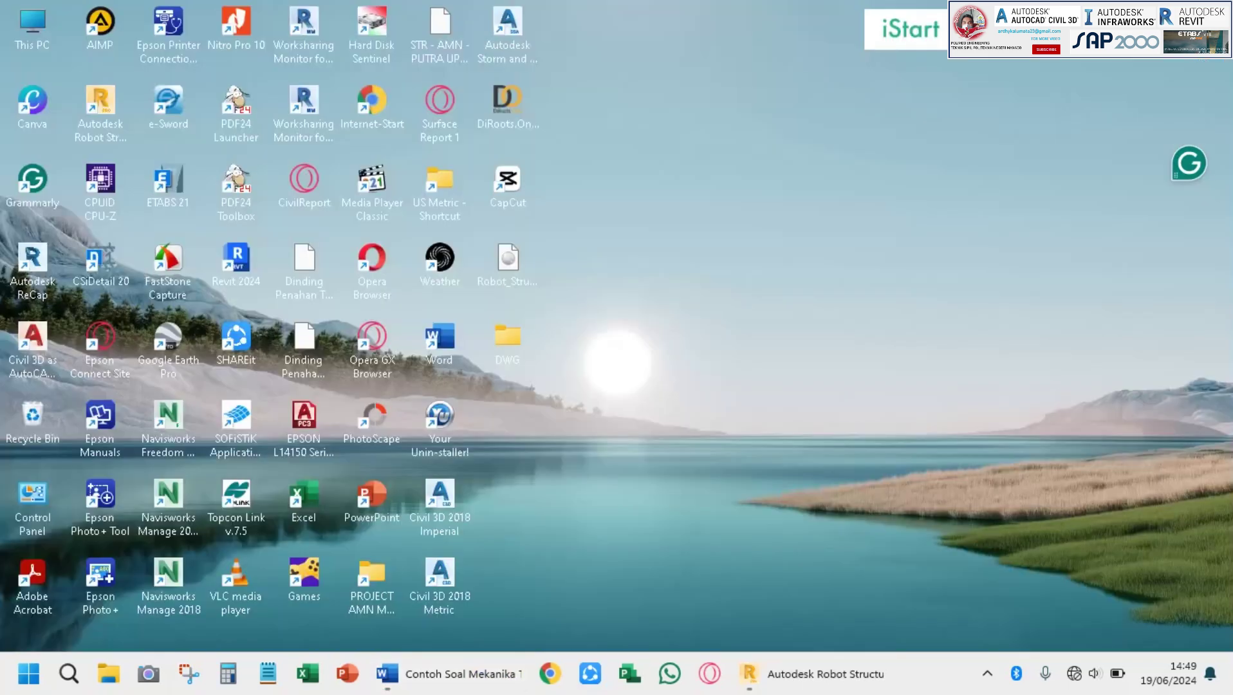
{"action": "right_click", "coordinate": [663, 255]}
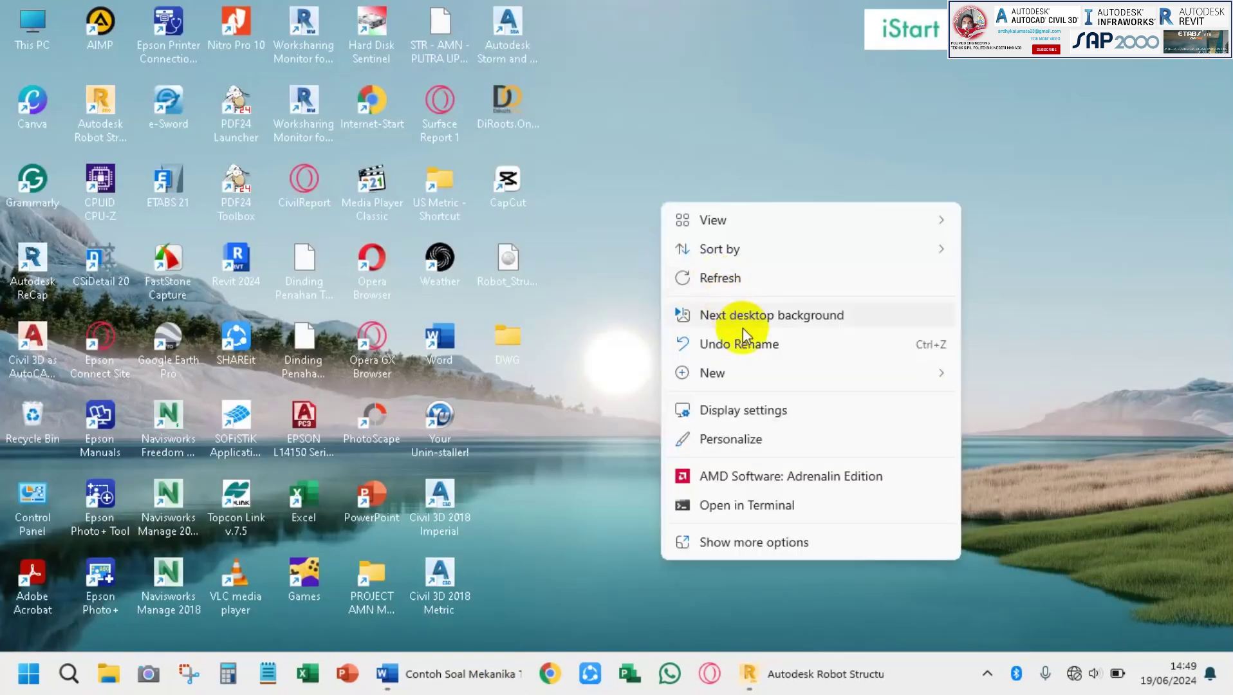
{"action": "left_click", "coordinate": [731, 281]}
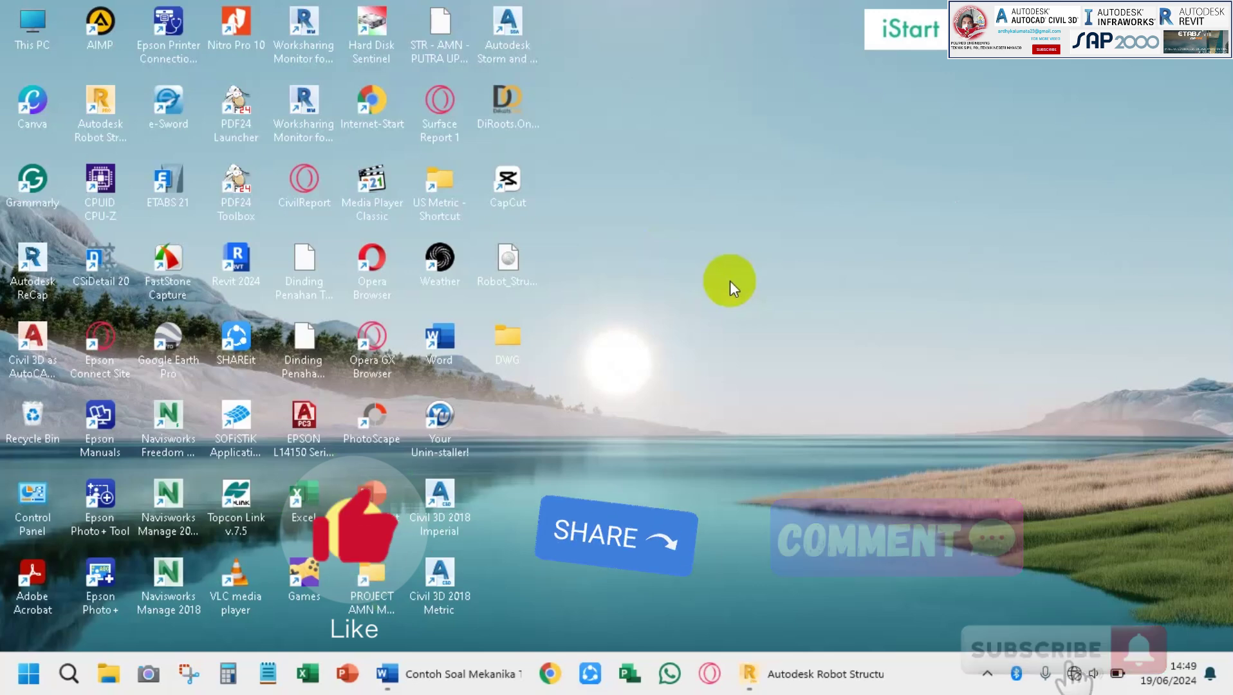
{"action": "right_click", "coordinate": [776, 245]}
{"action": "left_click", "coordinate": [825, 281]}
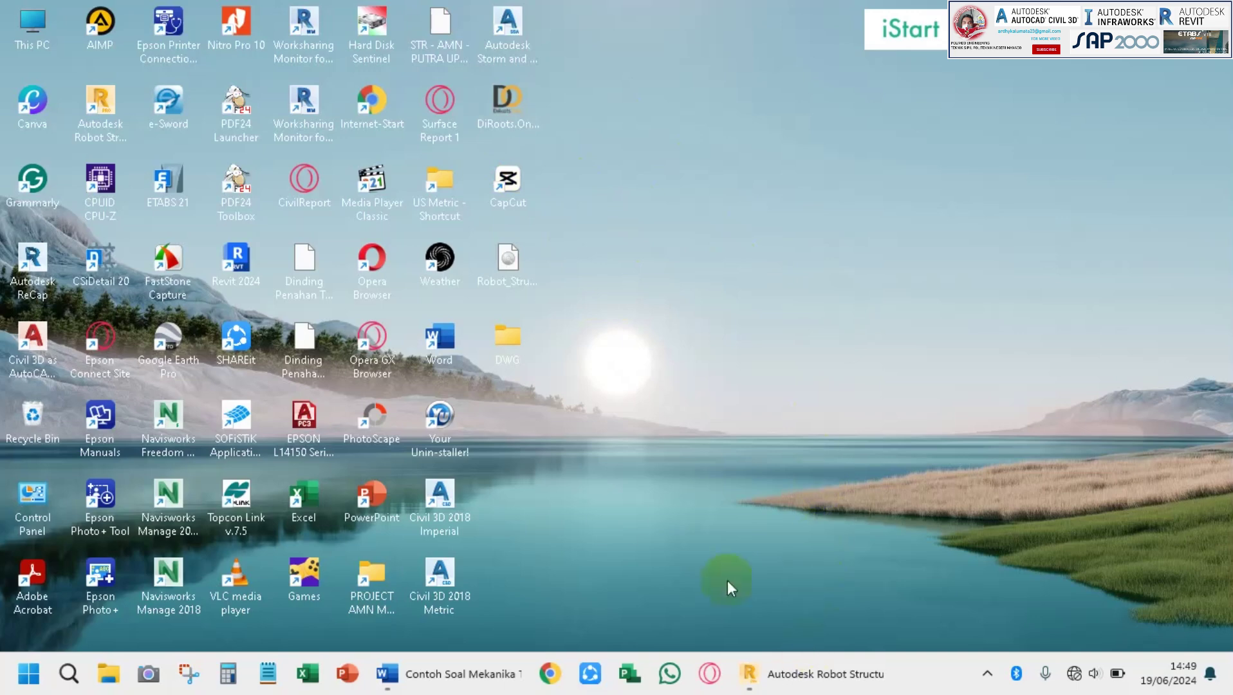
Switch to Robot Structural Analysis and examine the uniform load on the beam in the Simple Beam project.
{"action": "left_click", "coordinate": [807, 674]}
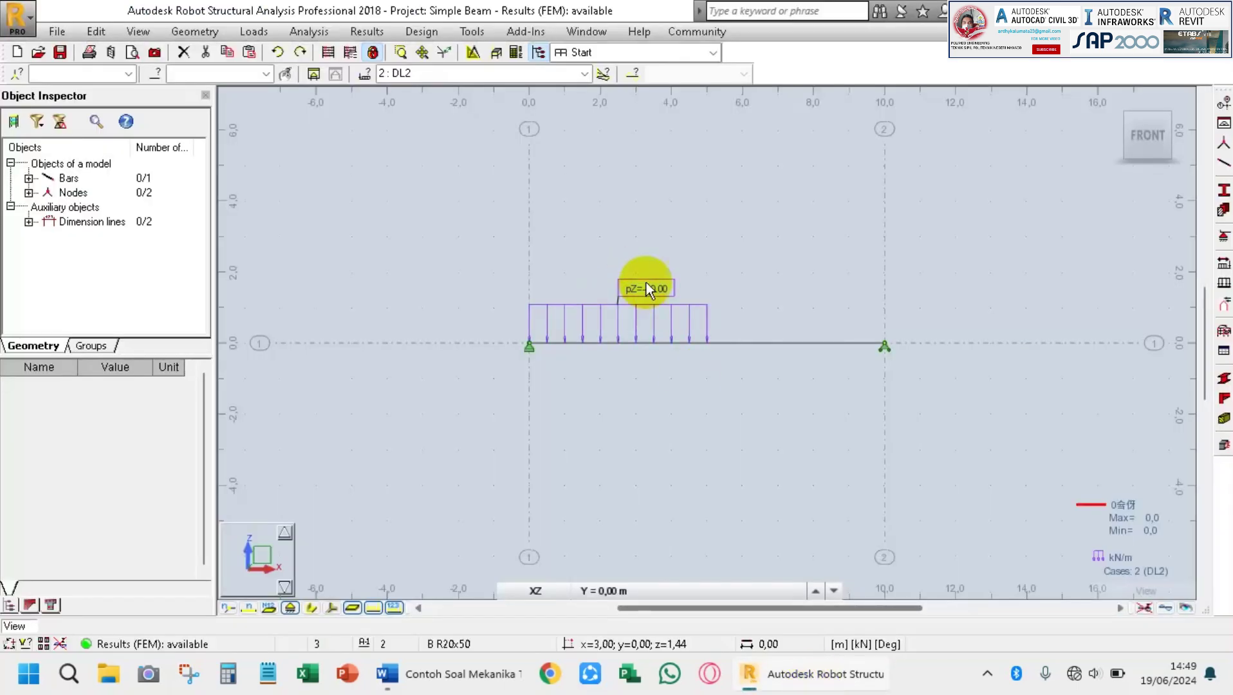
{"action": "scroll", "coordinate": [630, 378], "scroll_direction": "up", "scroll_amount": 3}
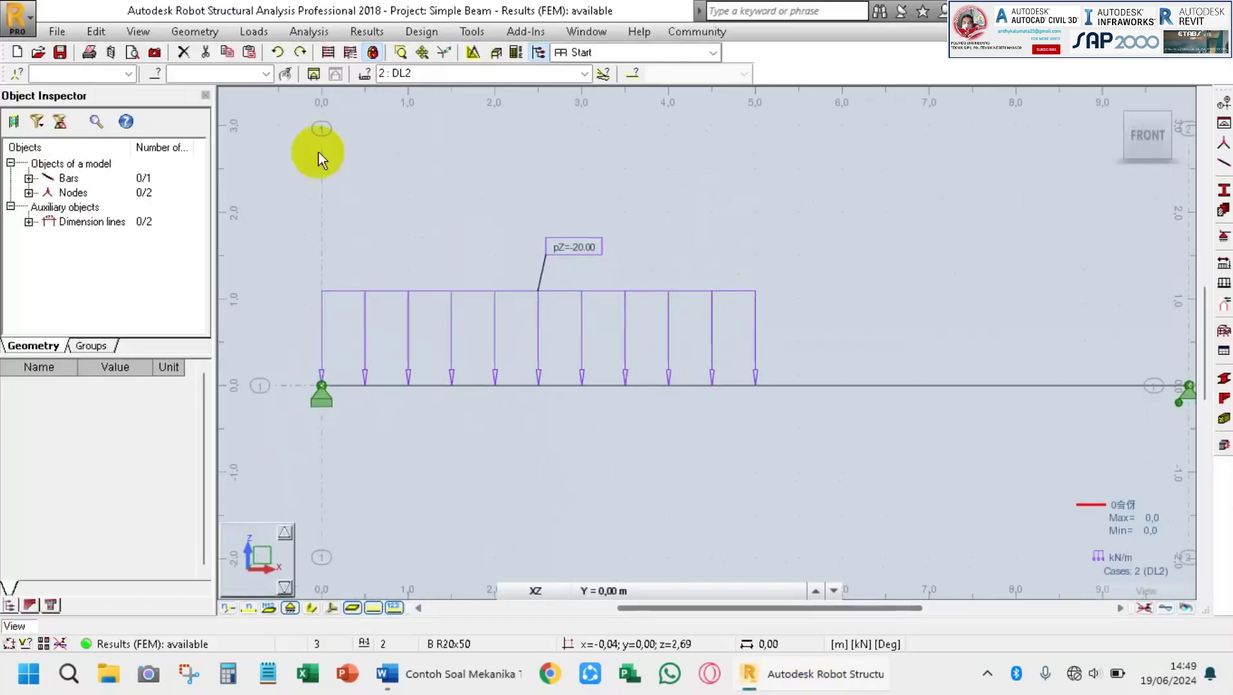
{"action": "middle_click_drag", "start_coordinate": [556, 207], "coordinate": [577, 232]}
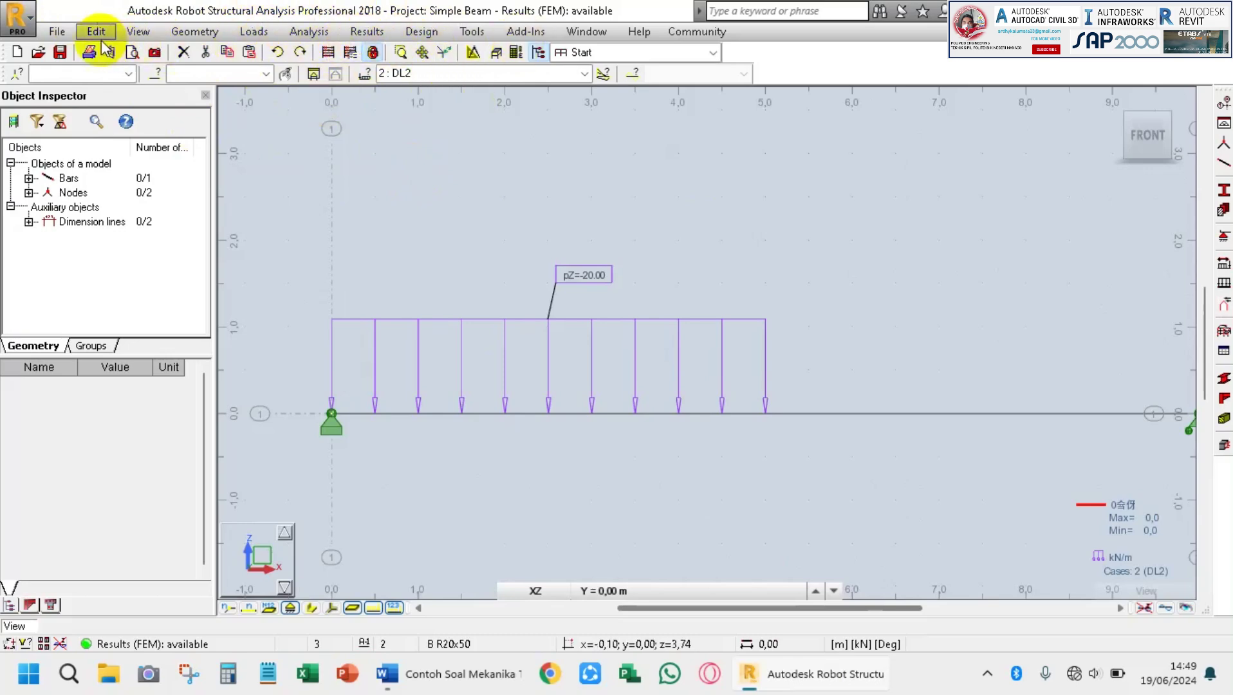
{"action": "left_click", "coordinate": [57, 31]}
{"action": "left_click", "coordinate": [78, 51]}
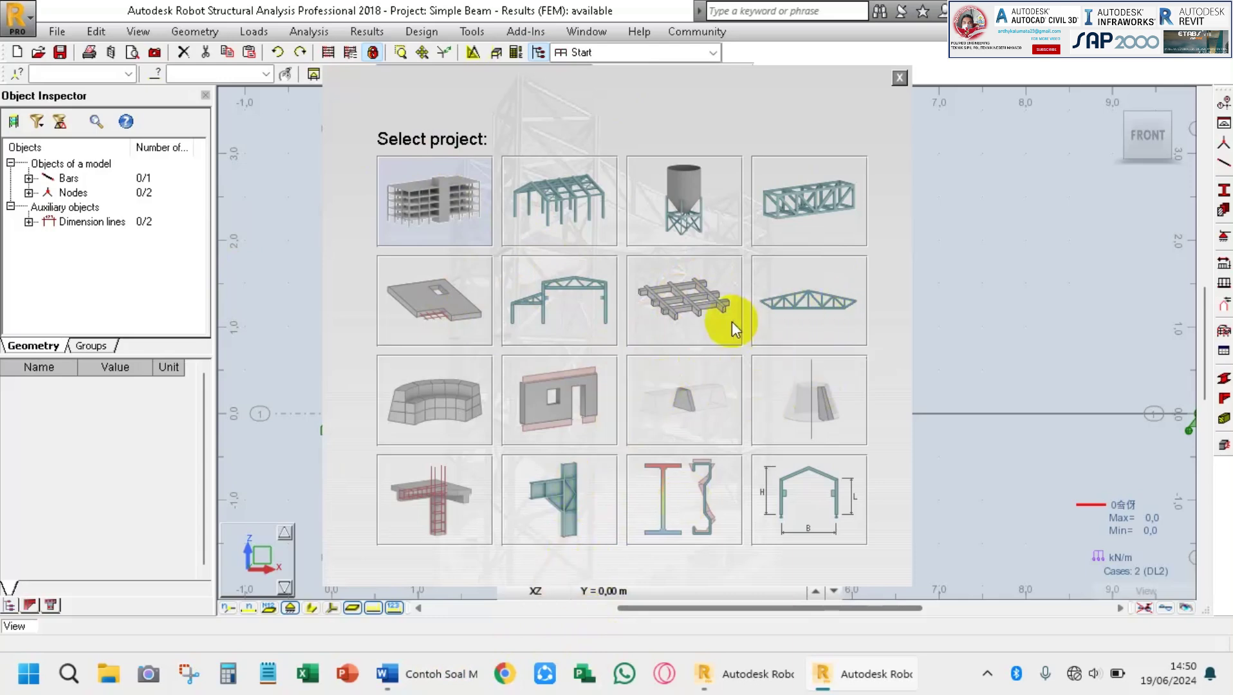
{"action": "left_click", "coordinate": [454, 676]}
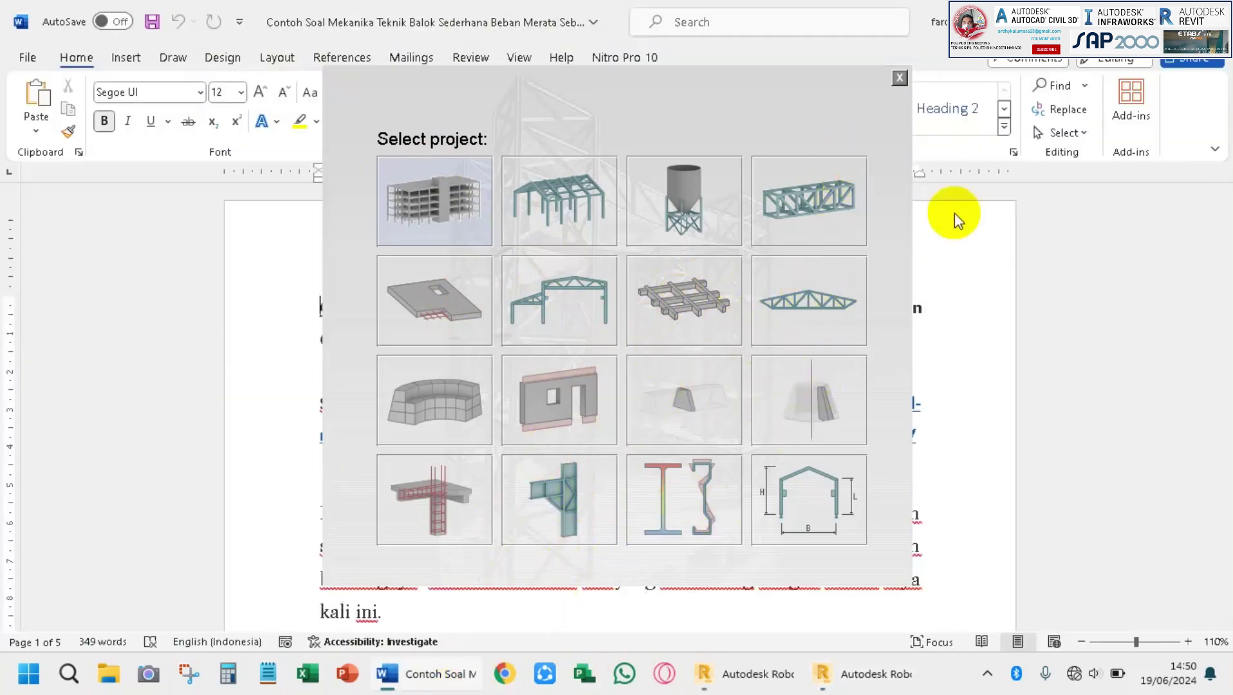
{"action": "left_click", "coordinate": [899, 78]}
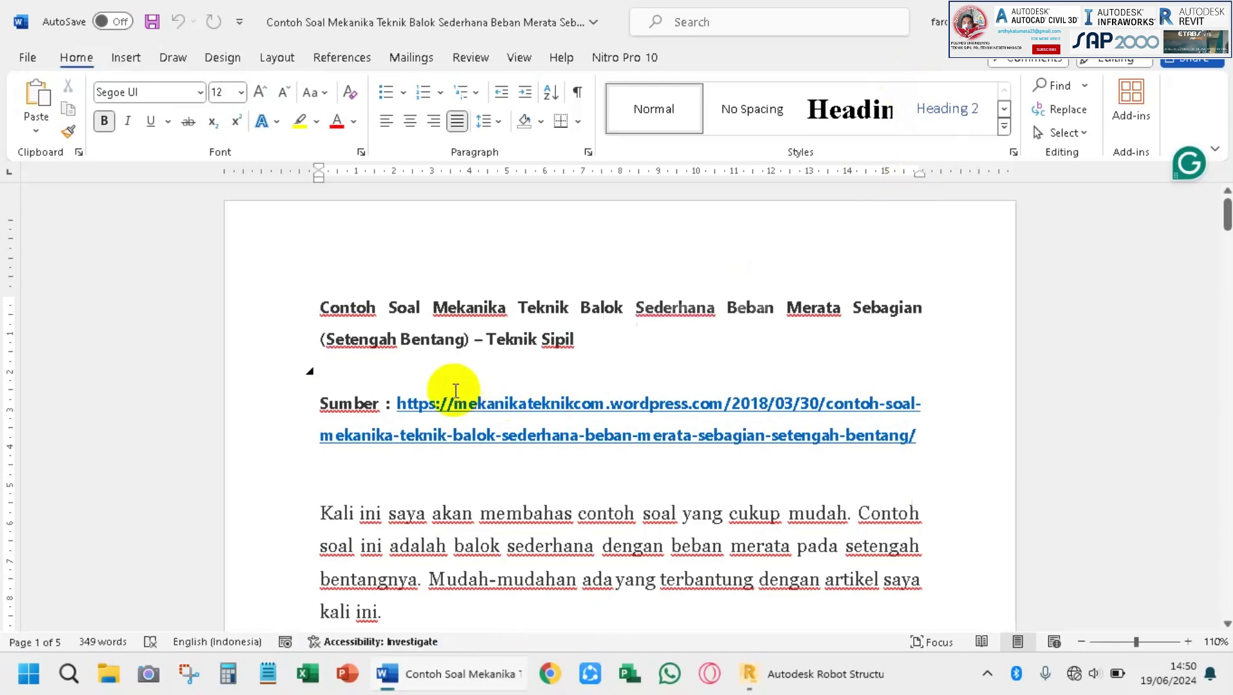
Examine the beam's span, supports and load in the Word problem figure, and the reference shear and moment diagrams.
{"action": "scroll", "coordinate": [456, 390], "scroll_direction": "down", "scroll_amount": 6}
{"action": "scroll", "coordinate": [522, 335], "scroll_direction": "down", "scroll_amount": 1}
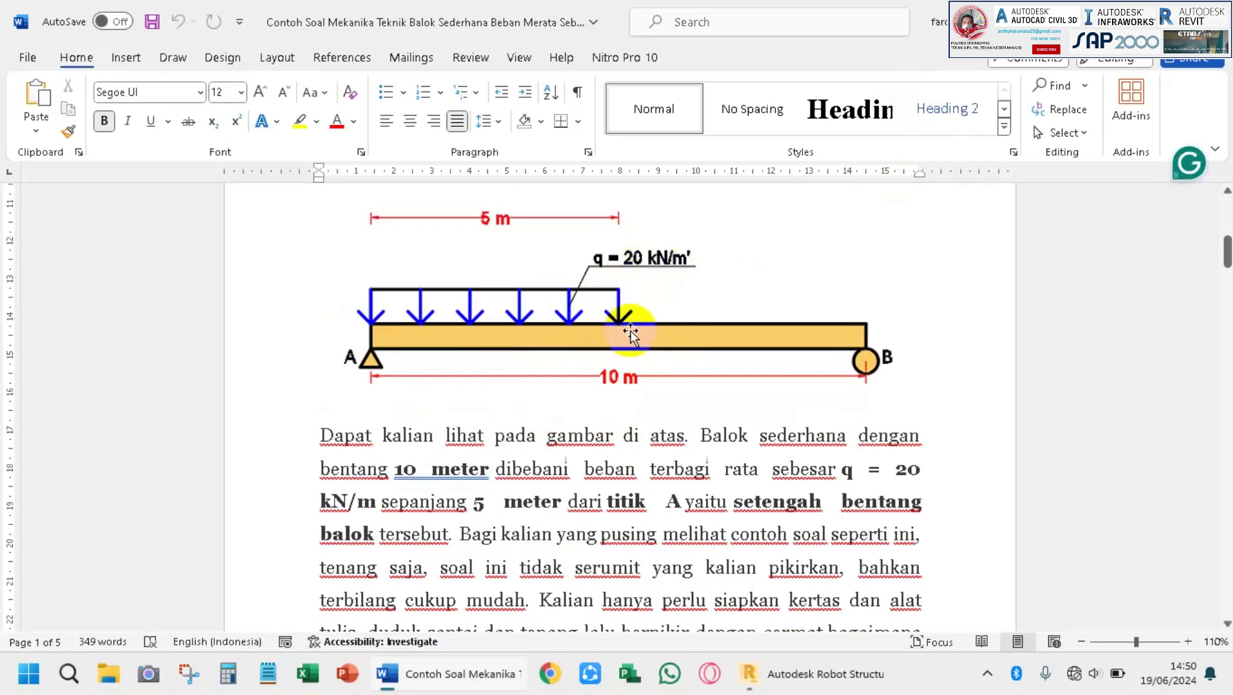
{"action": "scroll", "coordinate": [637, 336], "scroll_direction": "up", "scroll_amount": 1}
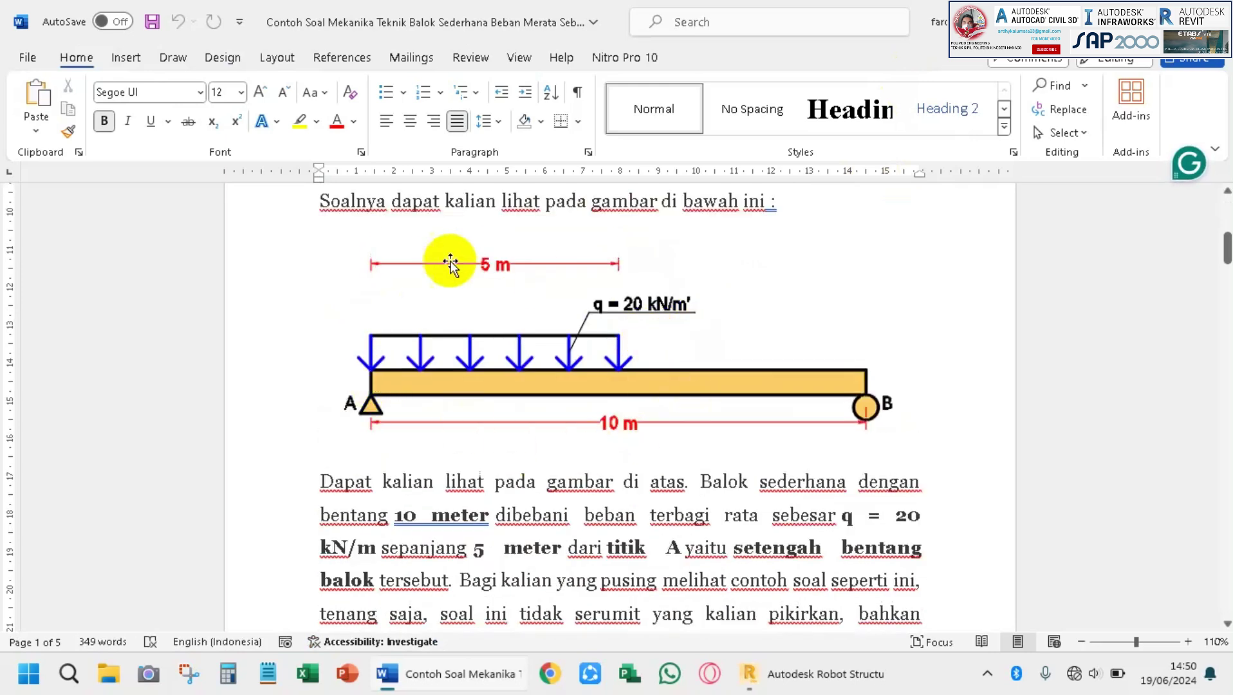
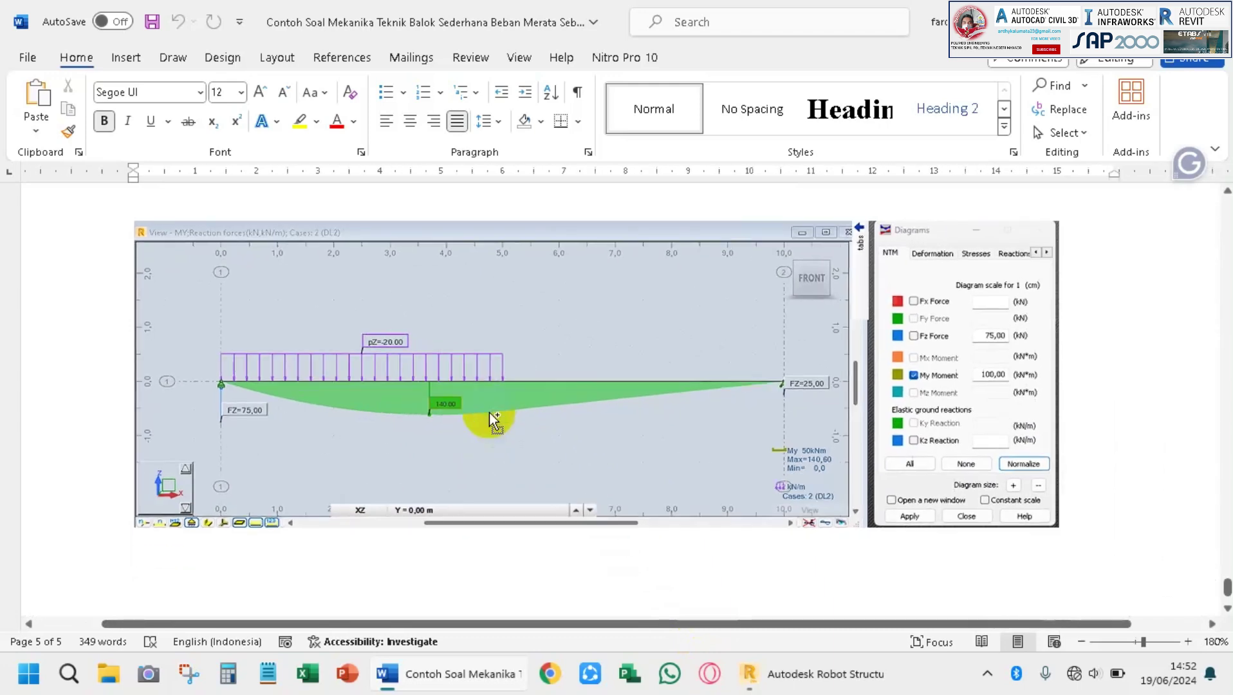
{"action": "scroll", "coordinate": [489, 417], "scroll_direction": "up", "scroll_amount": 5}
{"action": "scroll", "coordinate": [653, 386], "scroll_direction": "up", "scroll_amount": 5}
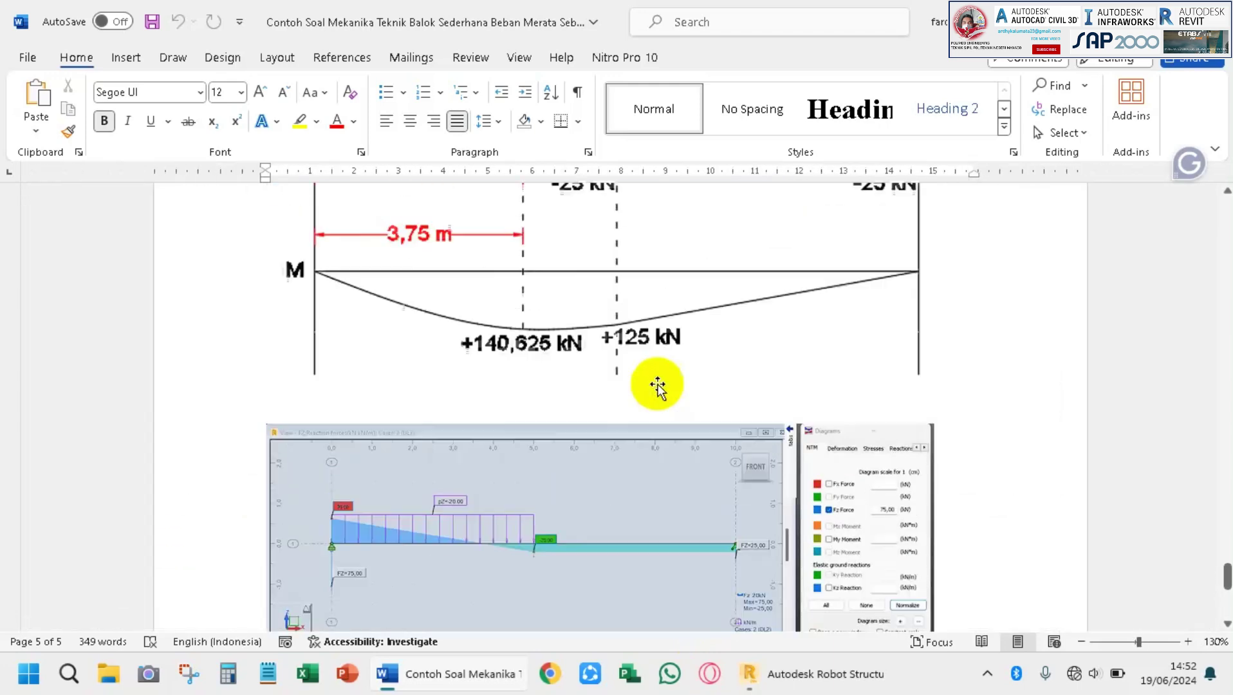
Switch to Robot Structural Analysis and create a new 2D frame project, saving the changes to the Simple Beam project.
{"action": "key", "text": "alt+Tab"}
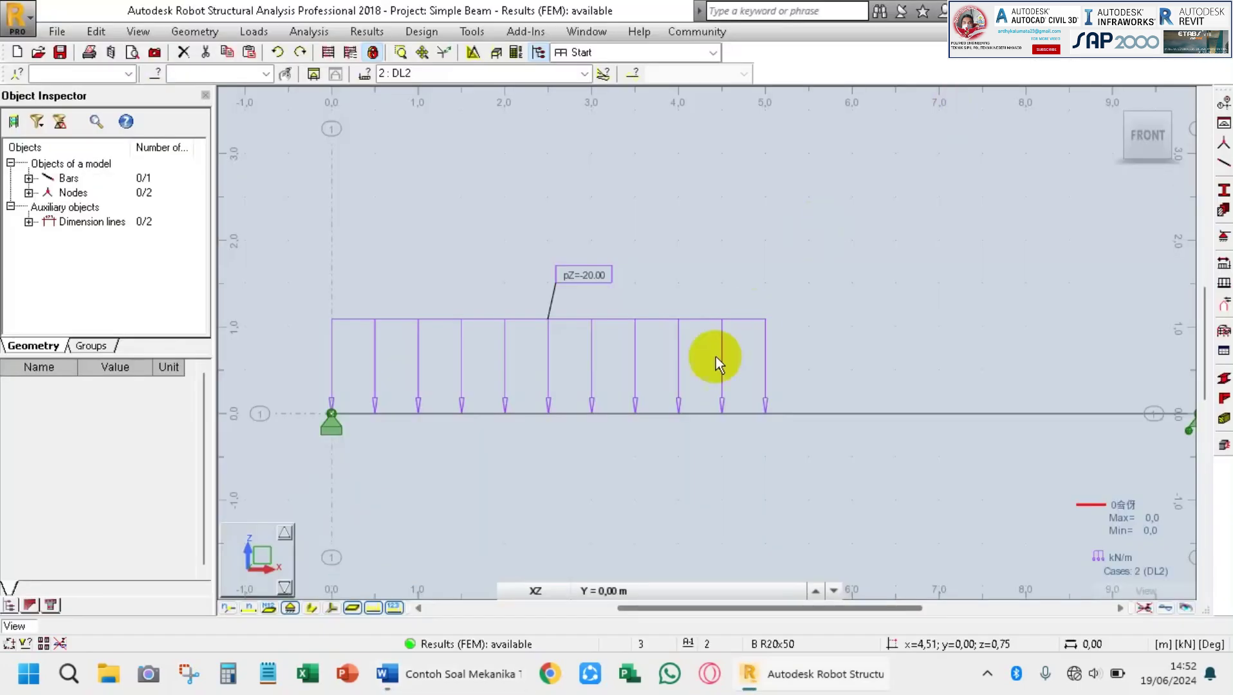
{"action": "scroll", "coordinate": [707, 294], "scroll_direction": "down", "scroll_amount": 5}
{"action": "scroll", "coordinate": [669, 303], "scroll_direction": "up", "scroll_amount": 5}
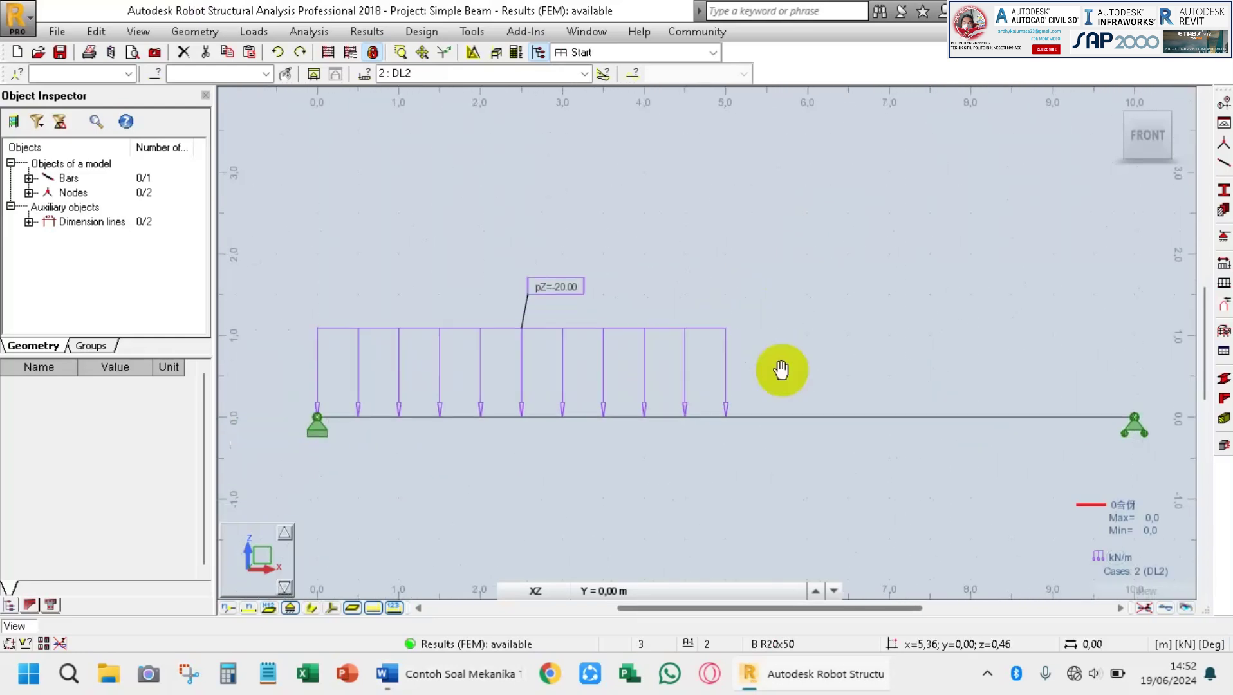
{"action": "scroll", "coordinate": [783, 369], "scroll_direction": "down", "scroll_amount": 2}
{"action": "scroll", "coordinate": [793, 347], "scroll_direction": "down", "scroll_amount": 1}
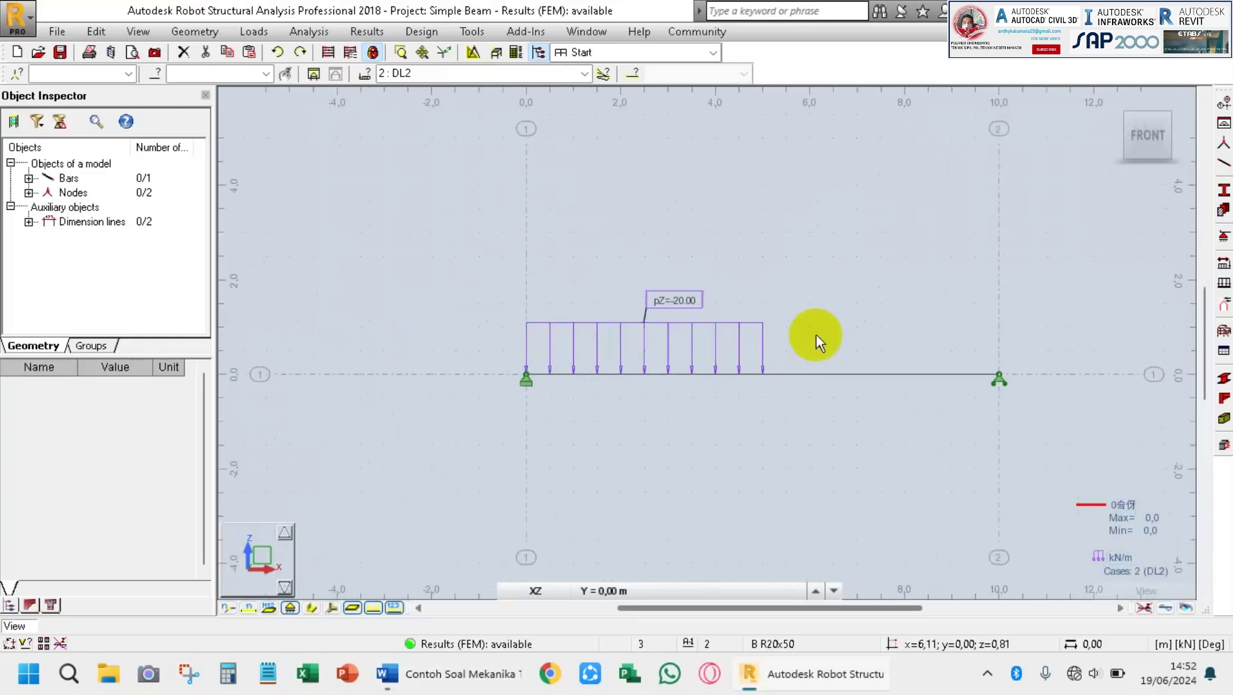
{"action": "left_click", "coordinate": [56, 31]}
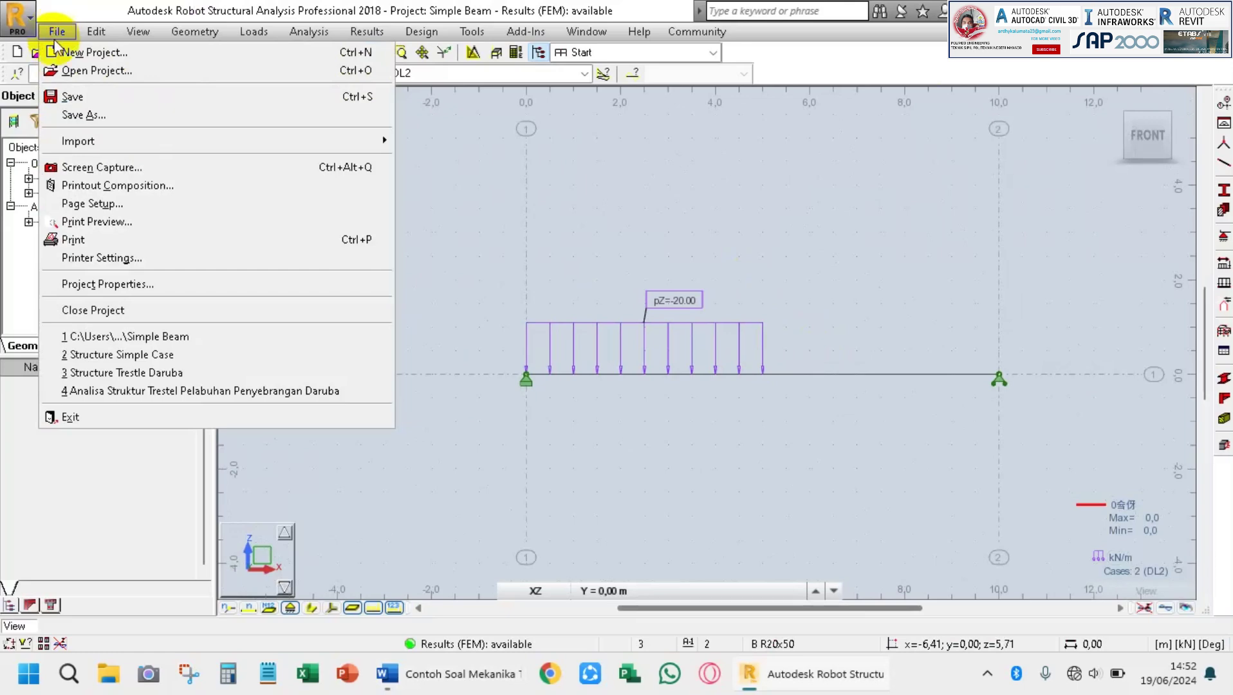
{"action": "left_click", "coordinate": [63, 52]}
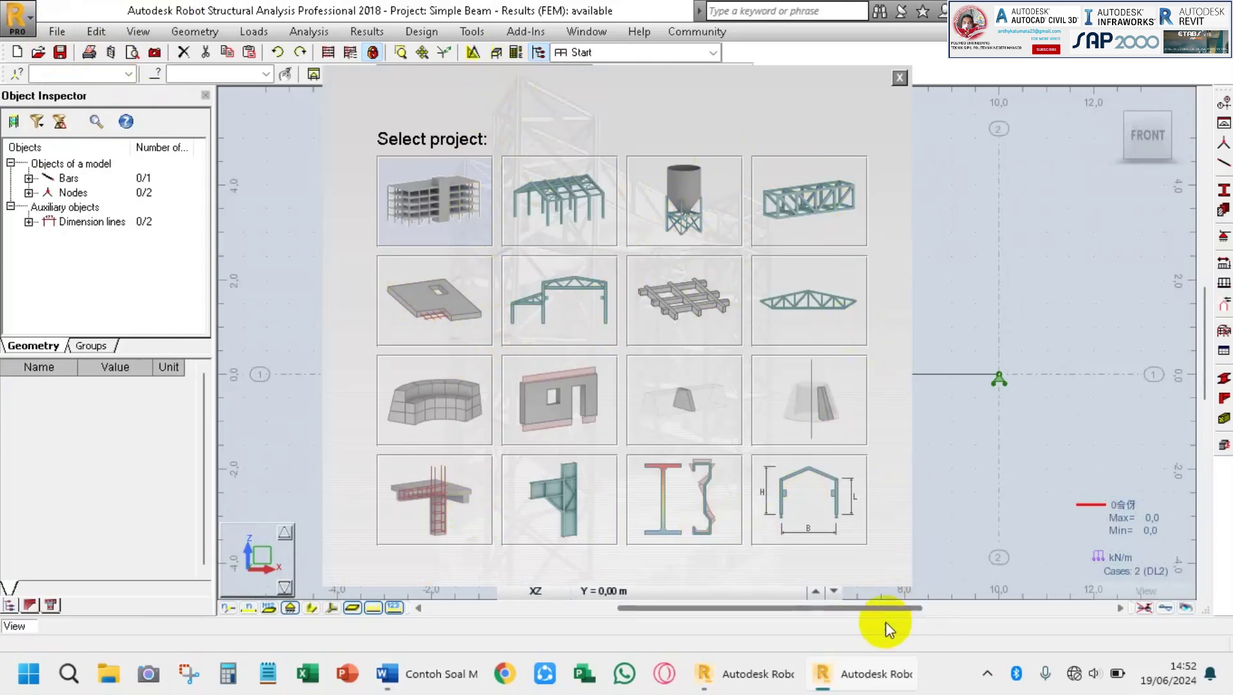
{"action": "left_click", "coordinate": [587, 282]}
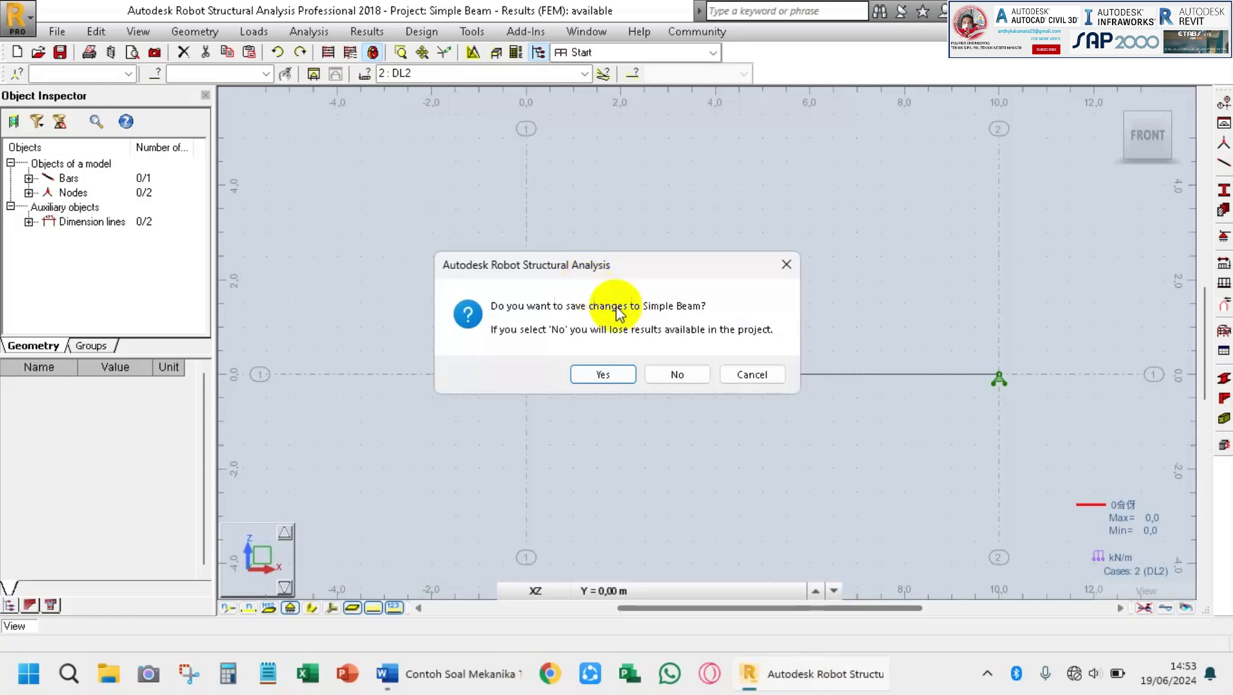
{"action": "left_click", "coordinate": [592, 375]}
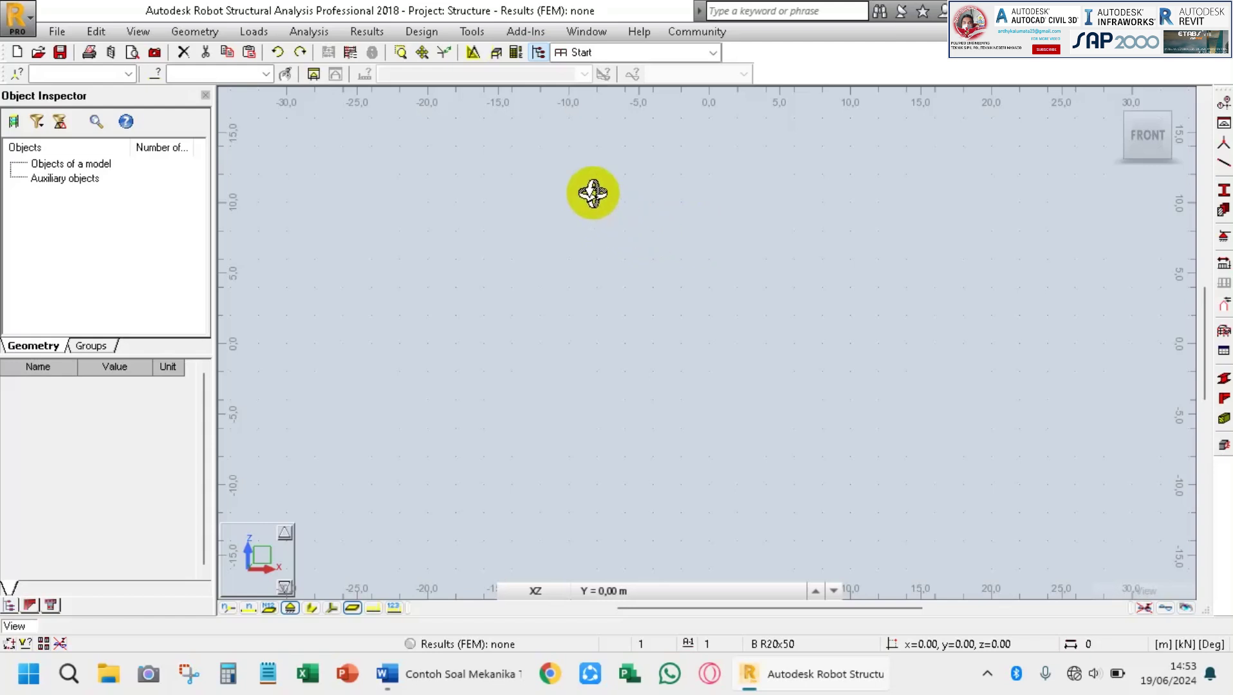
Review the general, view, desktop, toolbar and language preferences, and accept them.
{"action": "left_click", "coordinate": [470, 31]}
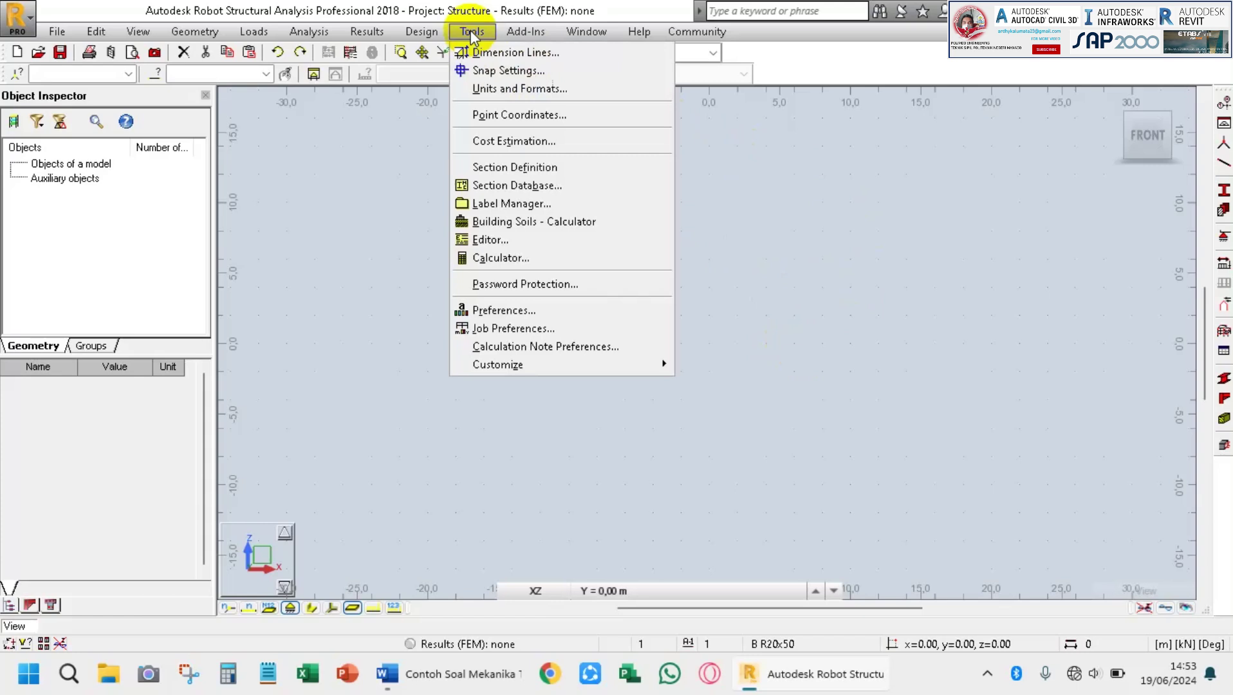
{"action": "left_click", "coordinate": [506, 316]}
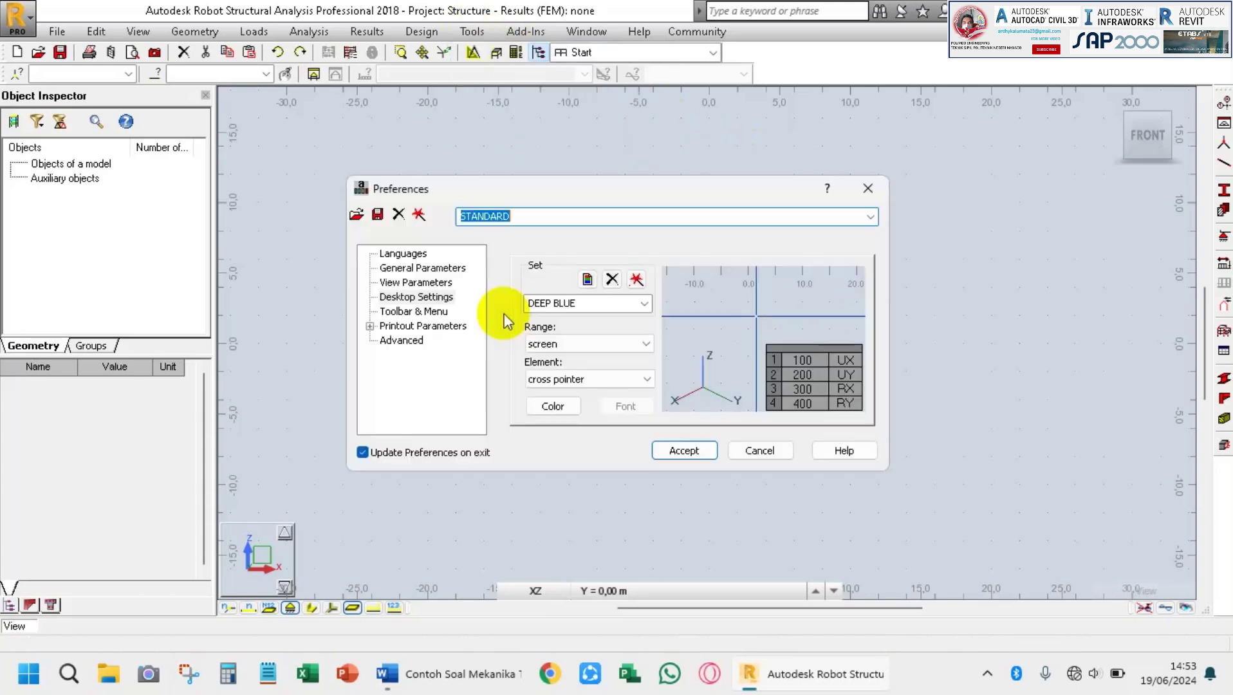
{"action": "left_click_drag", "start_coordinate": [522, 192], "coordinate": [463, 142]}
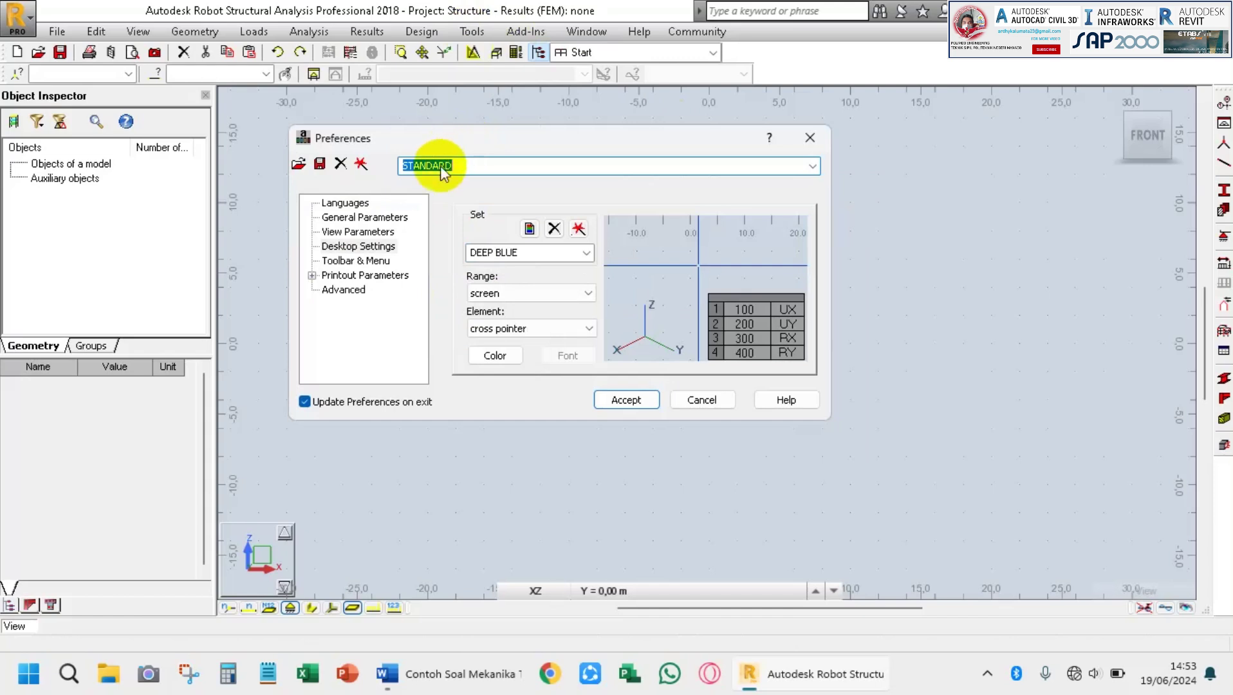
{"action": "left_click", "coordinate": [364, 222]}
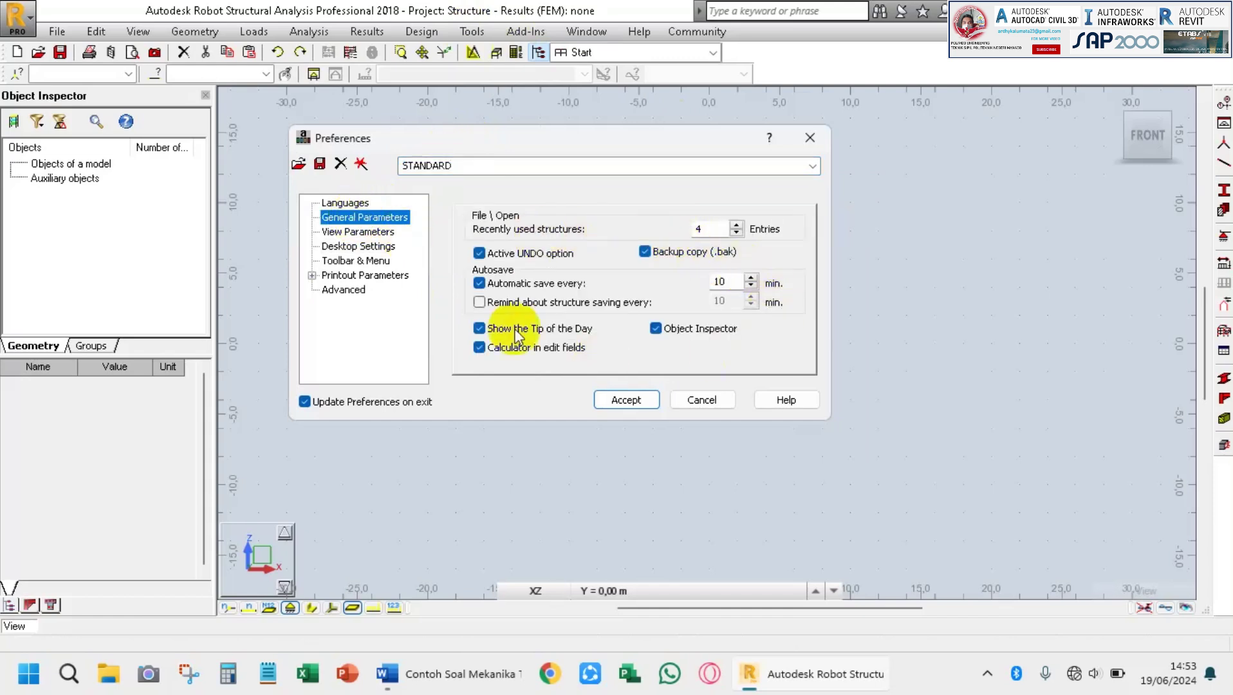
{"action": "left_click", "coordinate": [355, 232]}
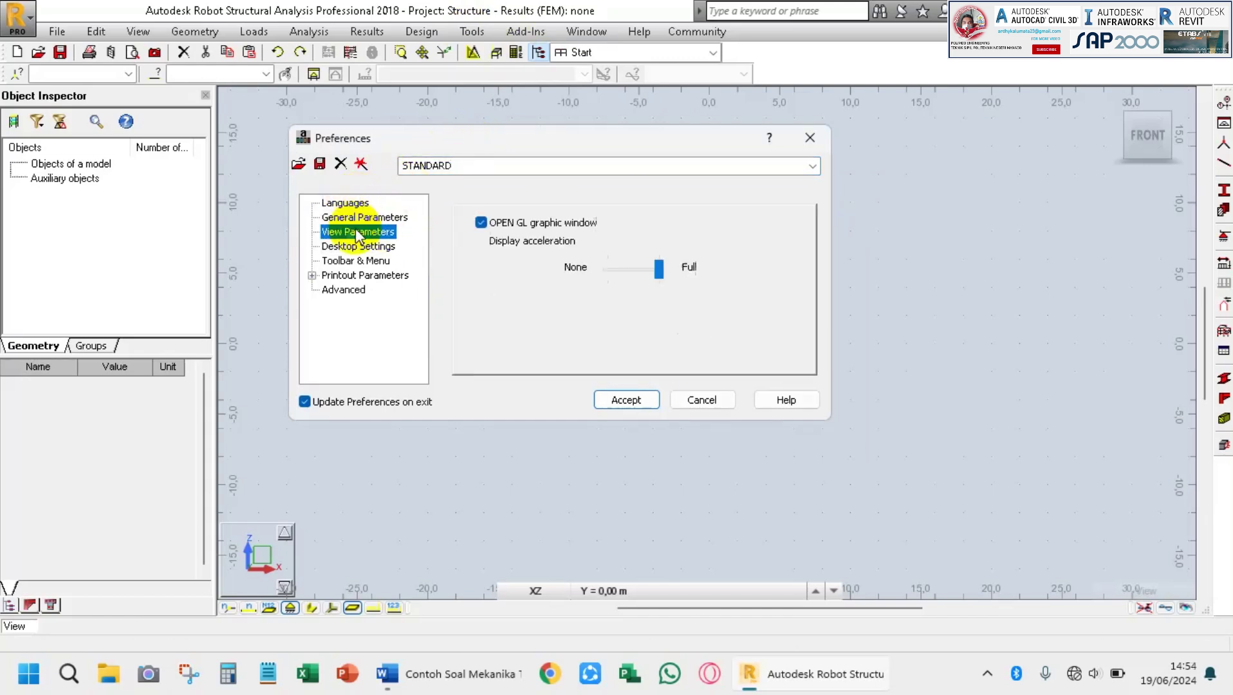
{"action": "left_click", "coordinate": [358, 246]}
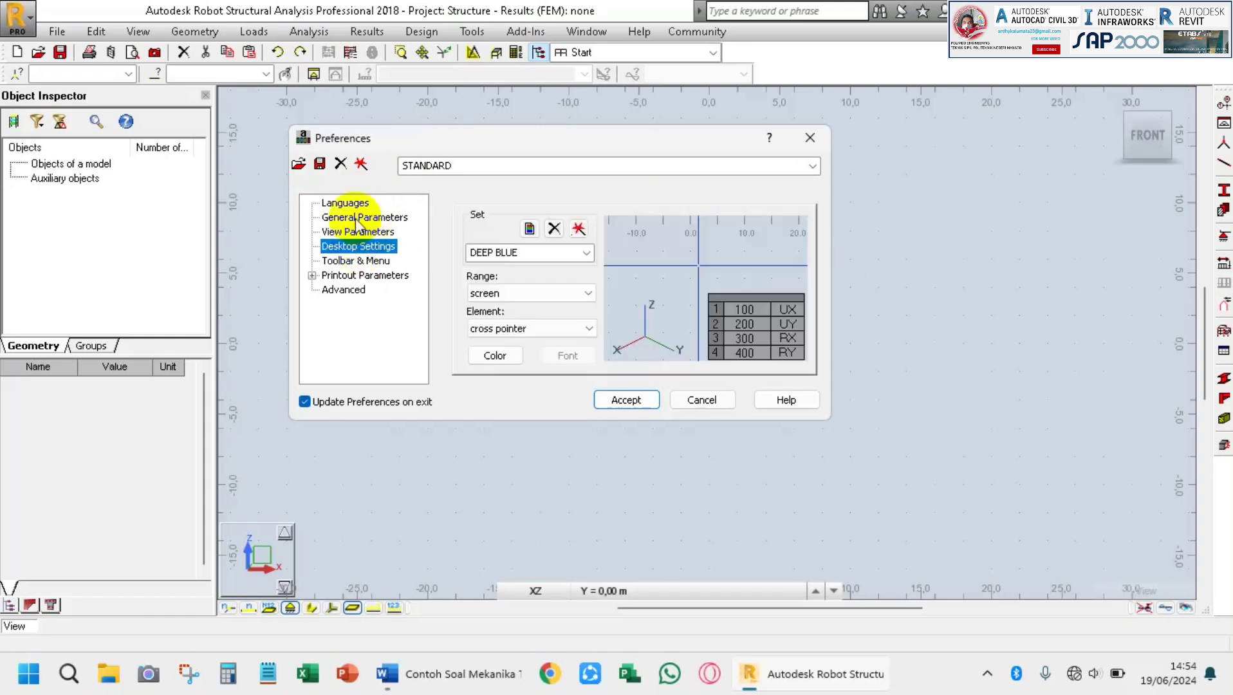
{"action": "left_click", "coordinate": [362, 260]}
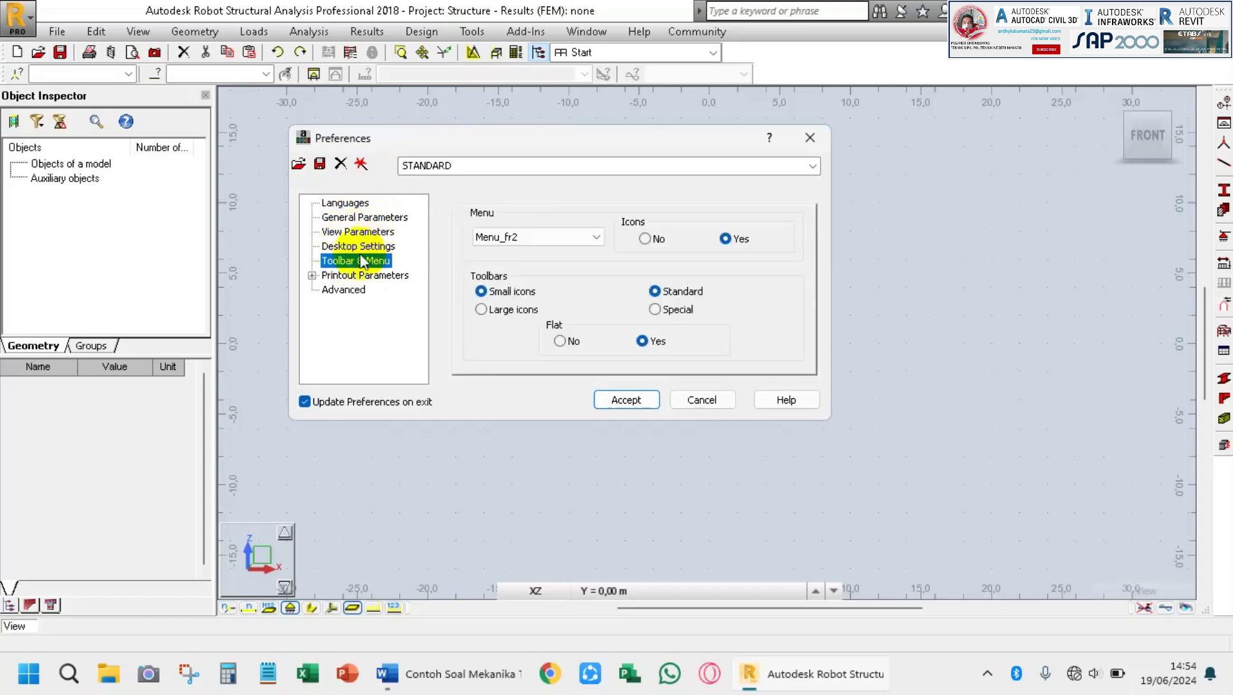
{"action": "left_click", "coordinate": [345, 203]}
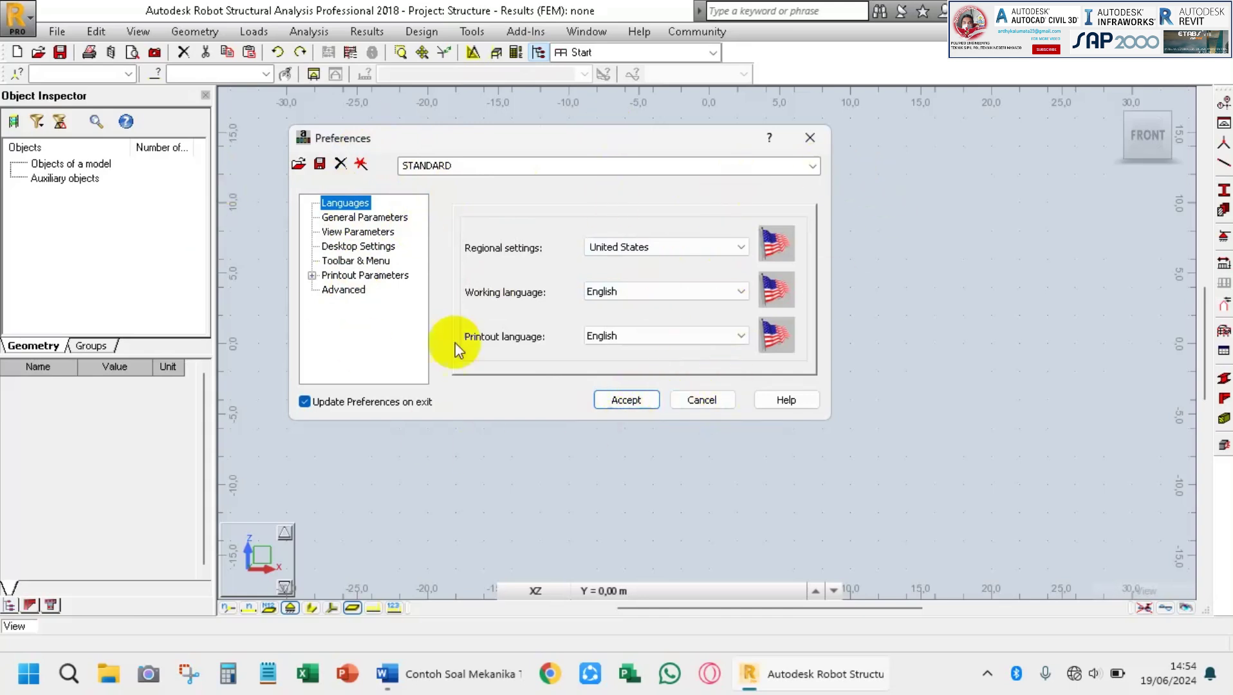
{"action": "left_click", "coordinate": [626, 400]}
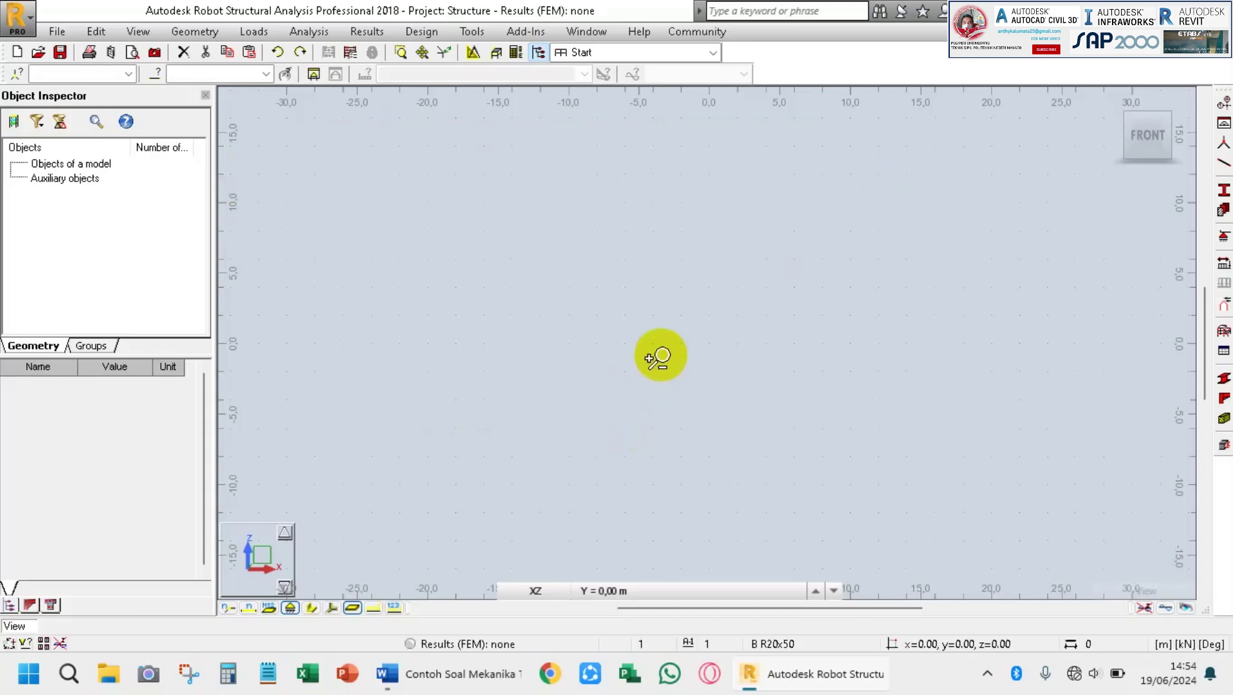
Select the DEFAULTS settings set in the job preferences of the new project.
{"action": "left_click", "coordinate": [471, 32]}
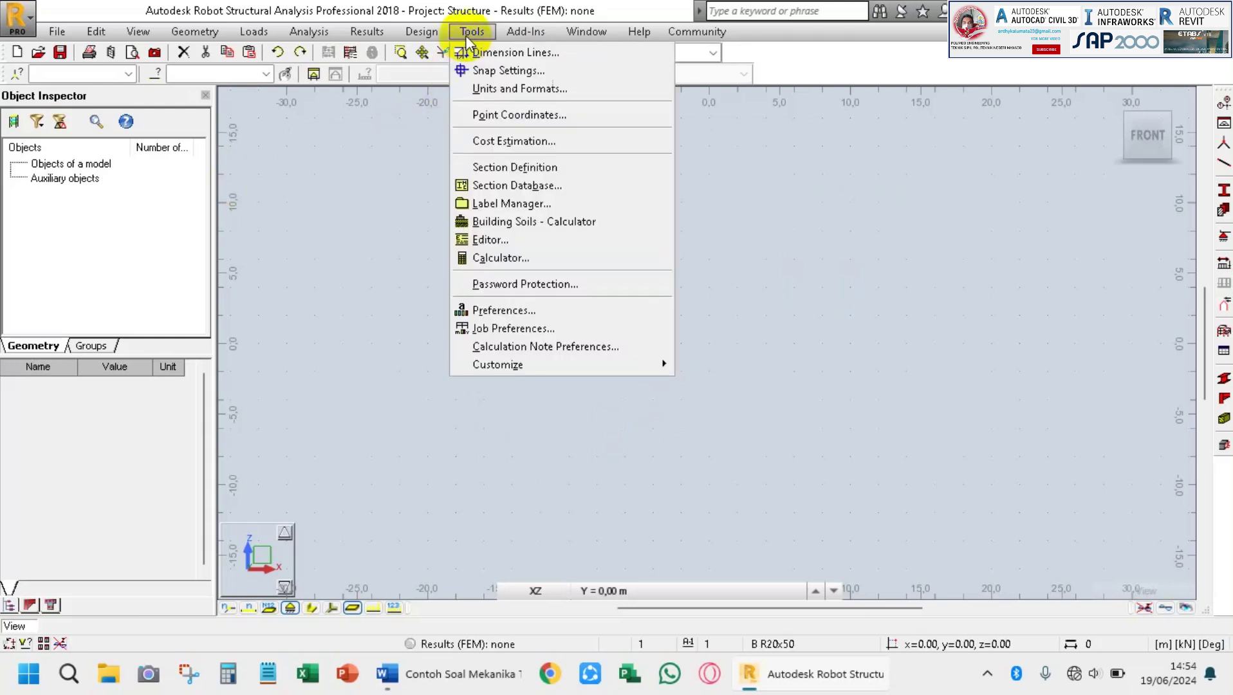
{"action": "left_click", "coordinate": [504, 330]}
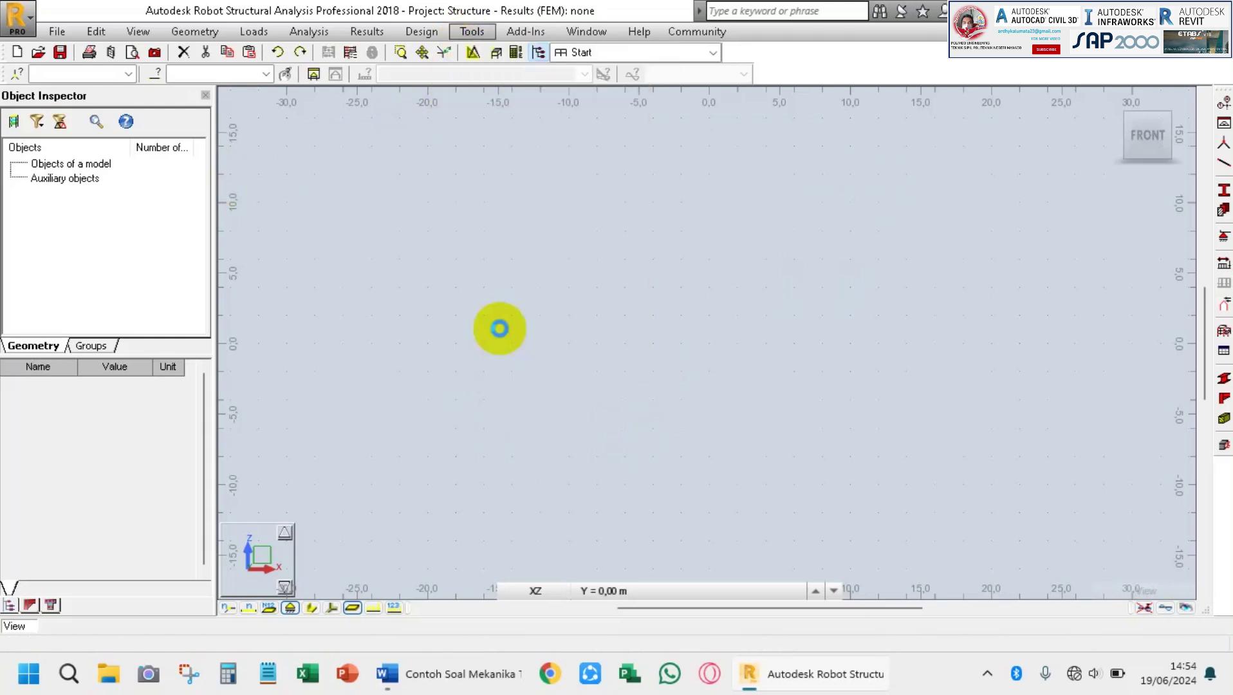
{"action": "left_click_drag", "start_coordinate": [464, 187], "coordinate": [421, 152]}
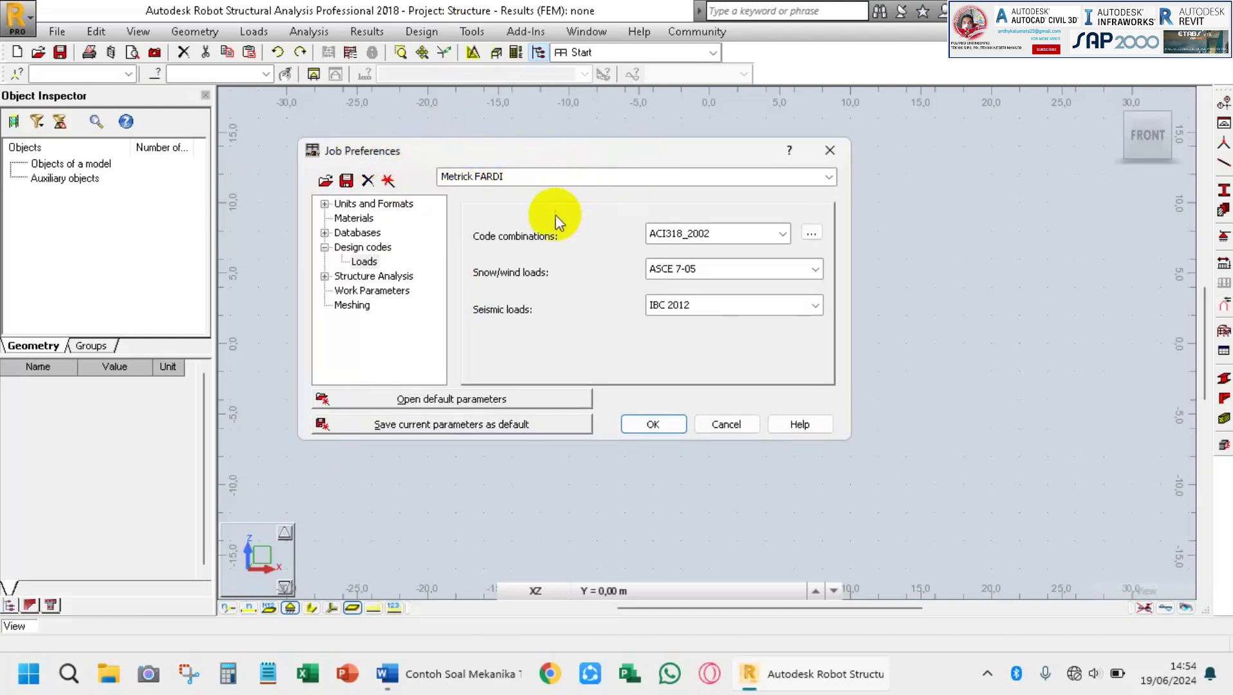
{"action": "left_click", "coordinate": [830, 176]}
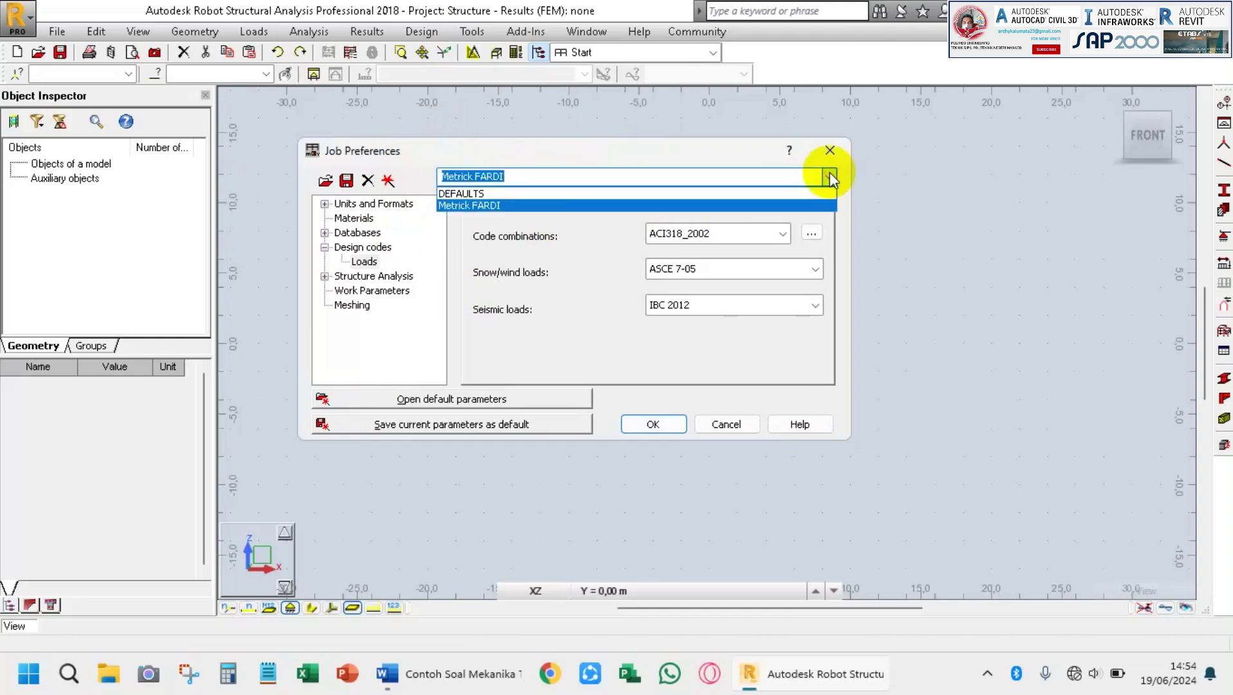
{"action": "left_click", "coordinate": [475, 193]}
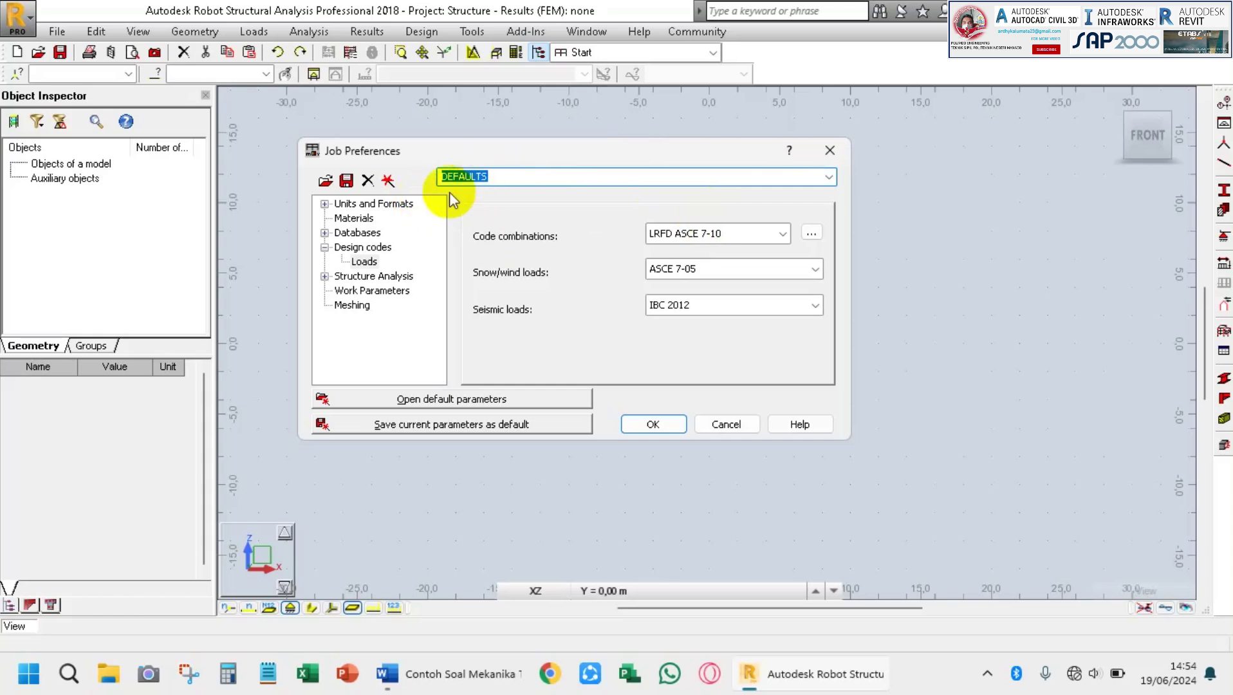
{"action": "left_click_drag", "start_coordinate": [489, 155], "coordinate": [497, 149]}
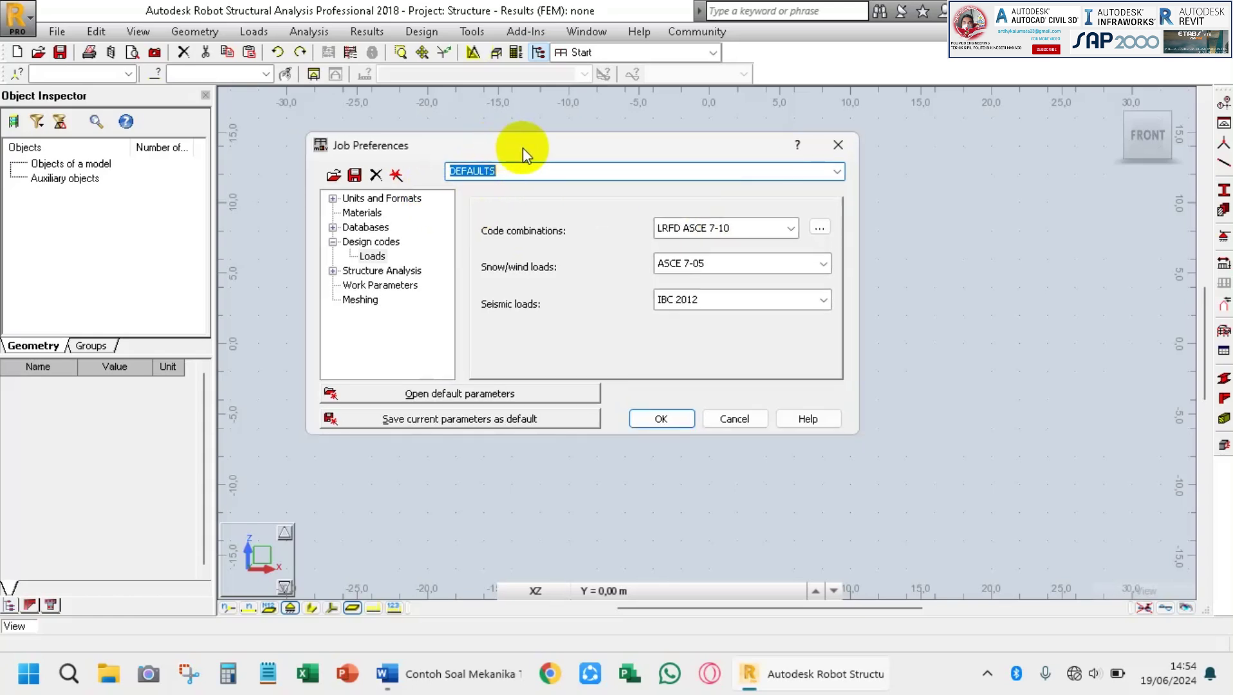
Change all default units of the job to metric and check the dimension units, keeping structure dimensions in m.
{"action": "left_click", "coordinate": [392, 201]}
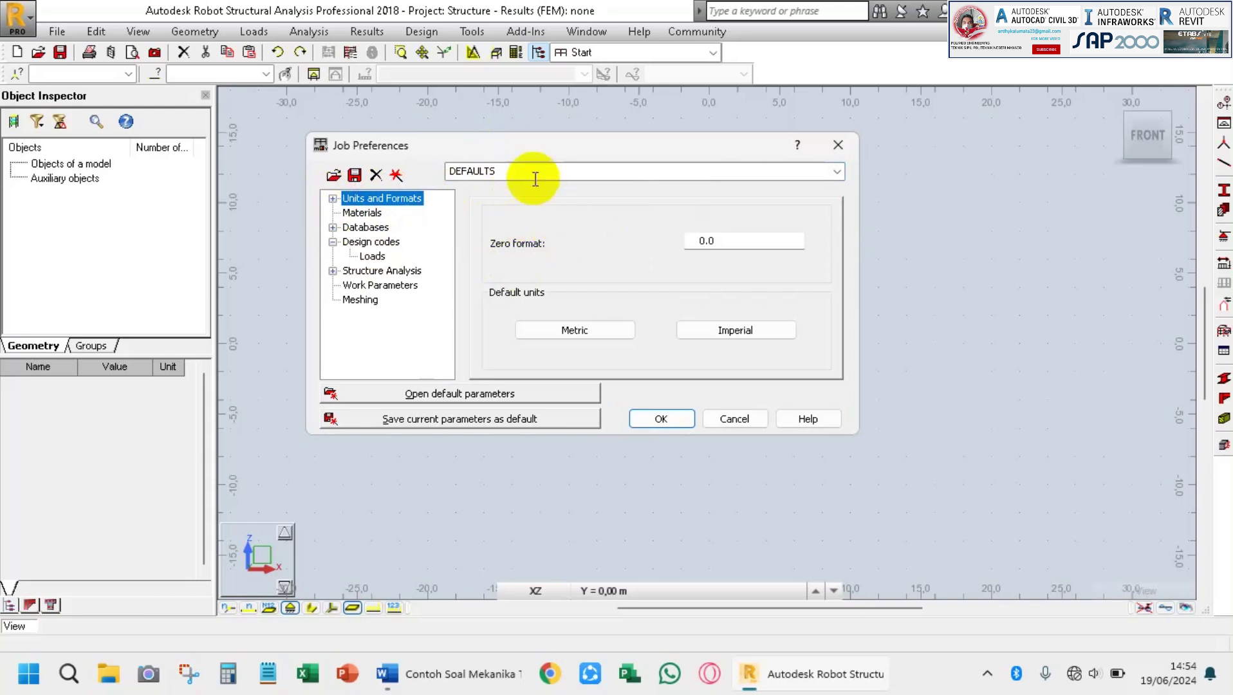
{"action": "left_click", "coordinate": [579, 330]}
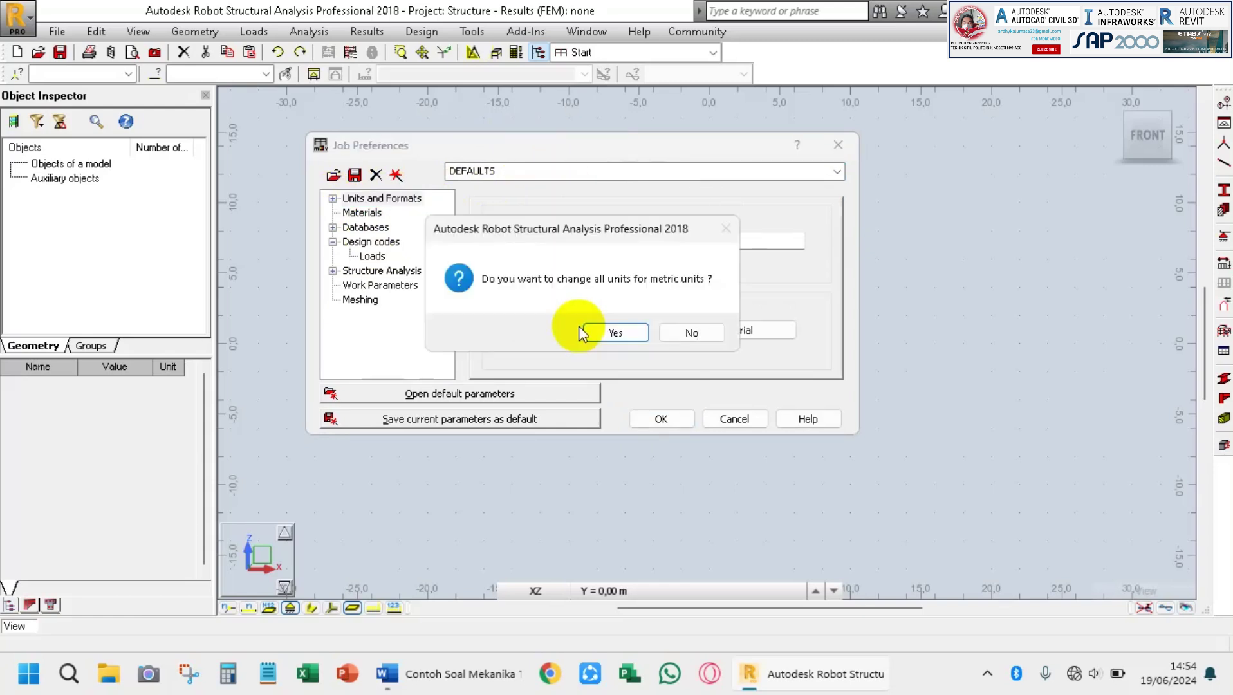
{"action": "left_click", "coordinate": [614, 333]}
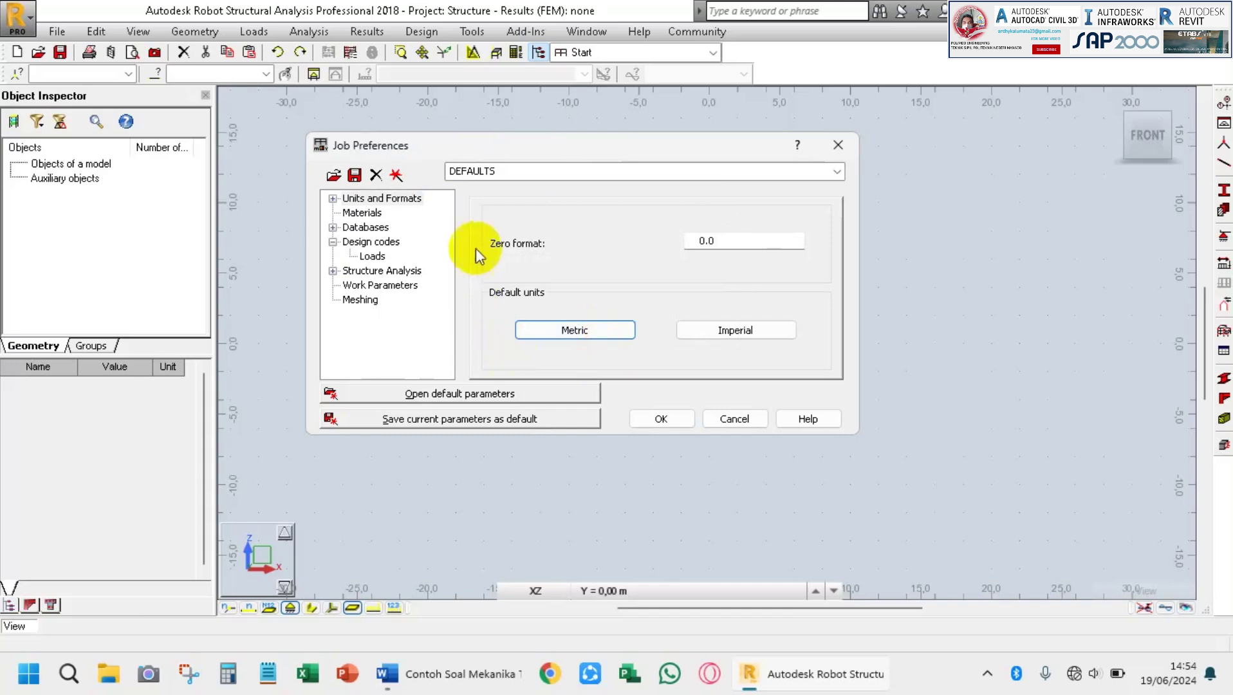
{"action": "left_click", "coordinate": [333, 199]}
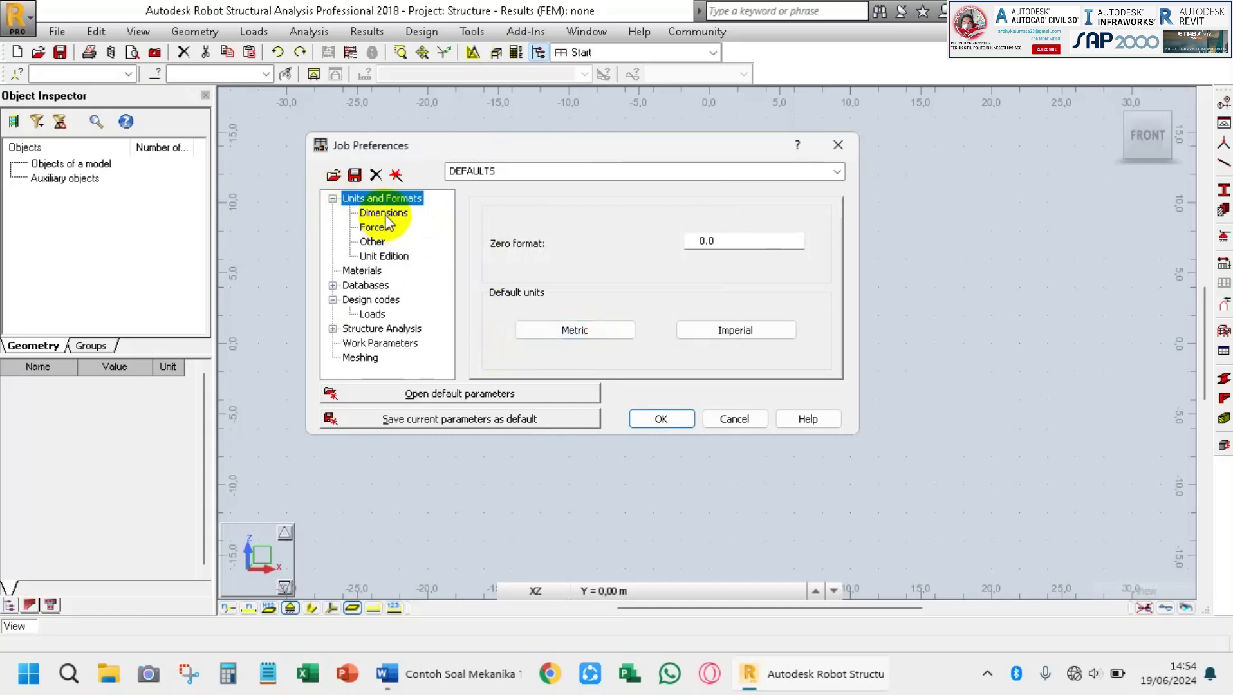
{"action": "left_click", "coordinate": [381, 214]}
{"action": "left_click", "coordinate": [684, 217]}
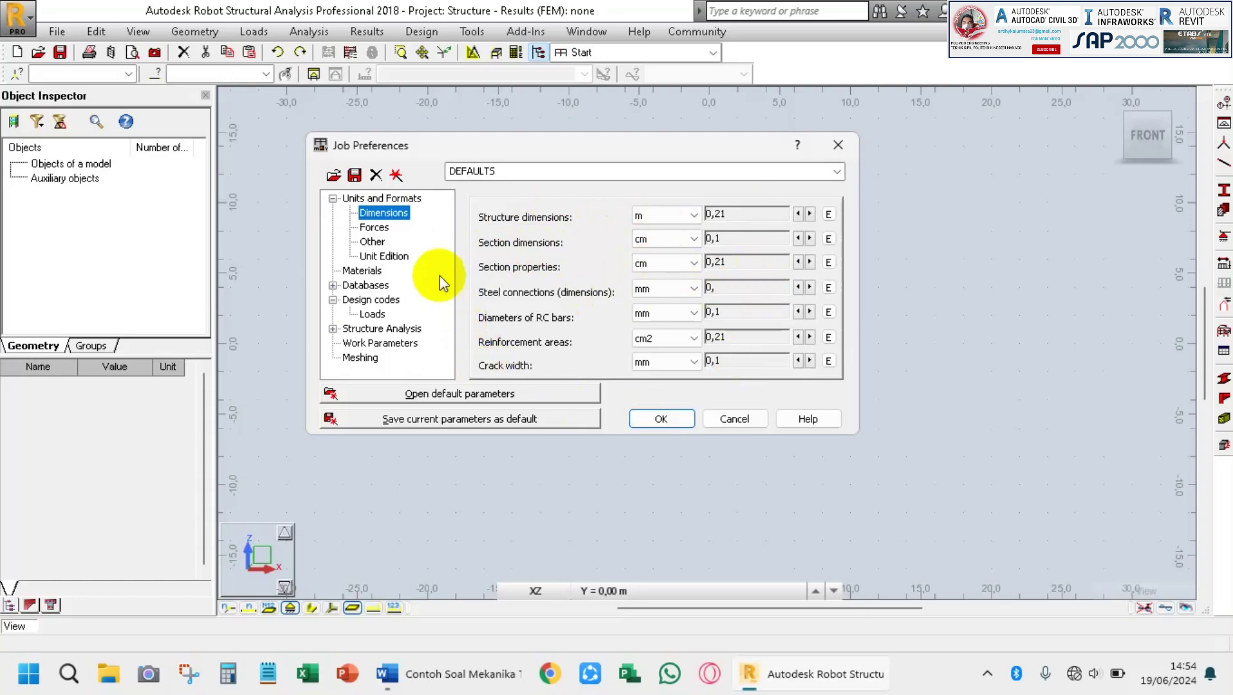
Set the stress unit to N/mm2, with force unit N and area unit mm2, and view the unit edition settings.
{"action": "left_click", "coordinate": [374, 227]}
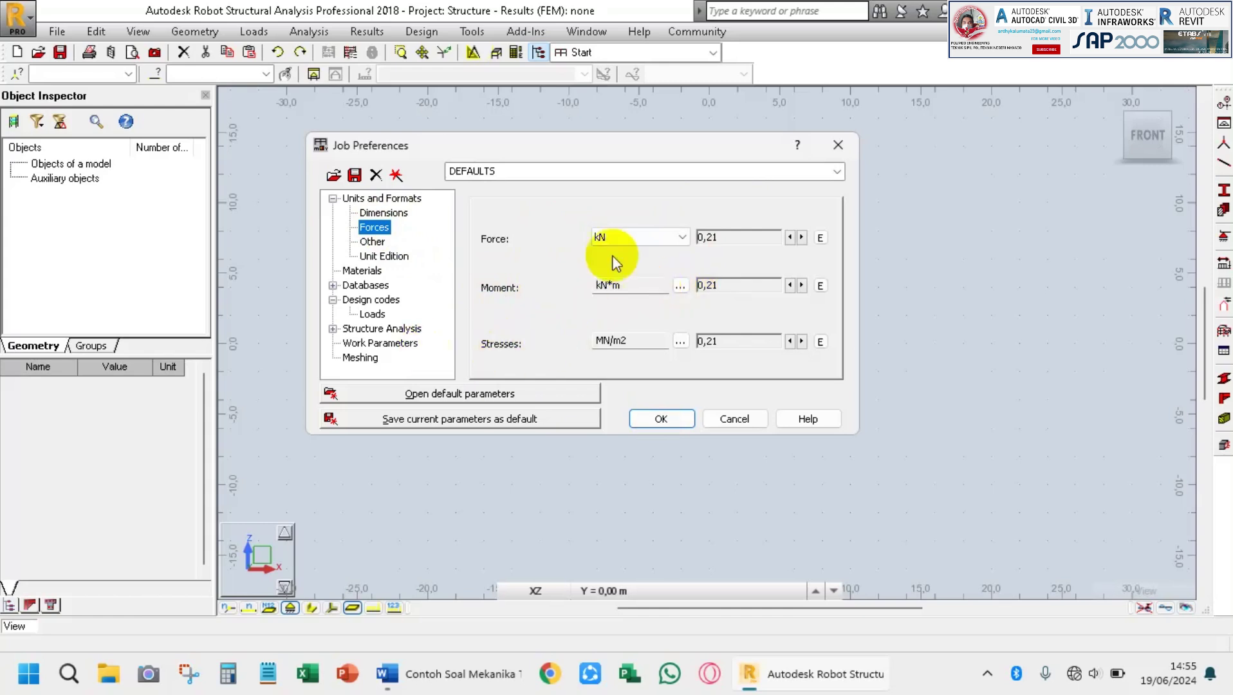
{"action": "left_click_drag", "start_coordinate": [580, 143], "coordinate": [580, 118]}
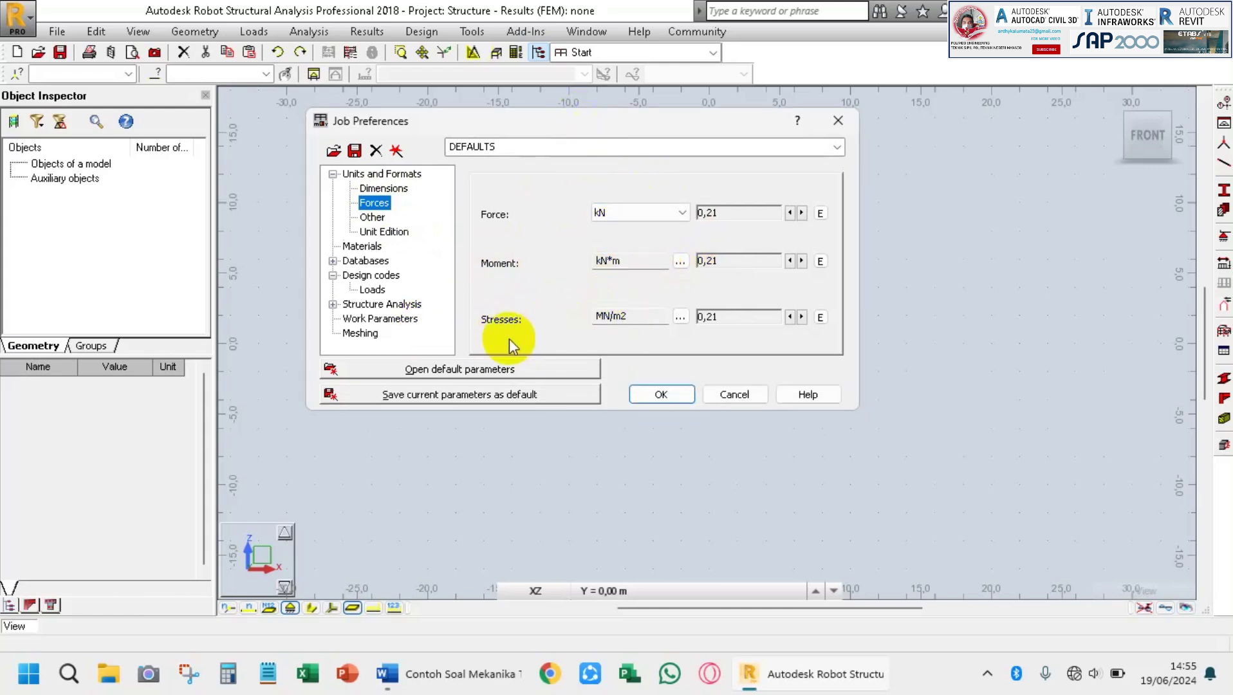
{"action": "left_click", "coordinate": [682, 318]}
{"action": "left_click", "coordinate": [685, 256]}
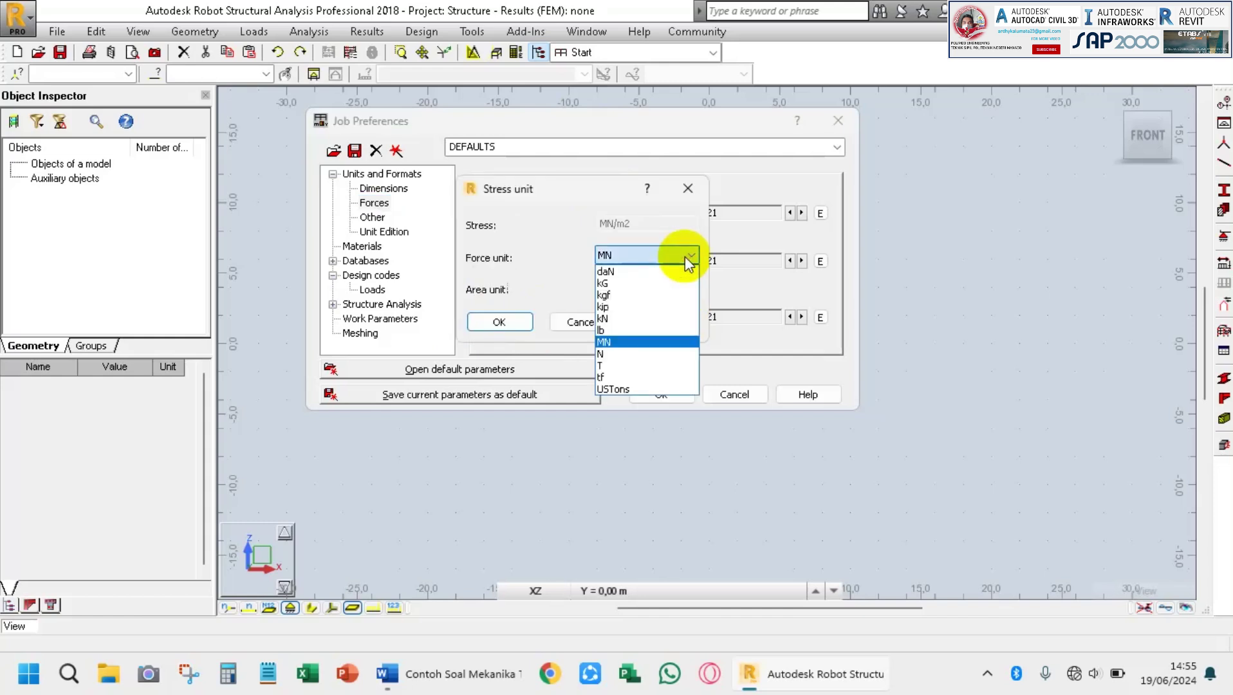
{"action": "left_click", "coordinate": [603, 354]}
{"action": "left_click", "coordinate": [610, 292]}
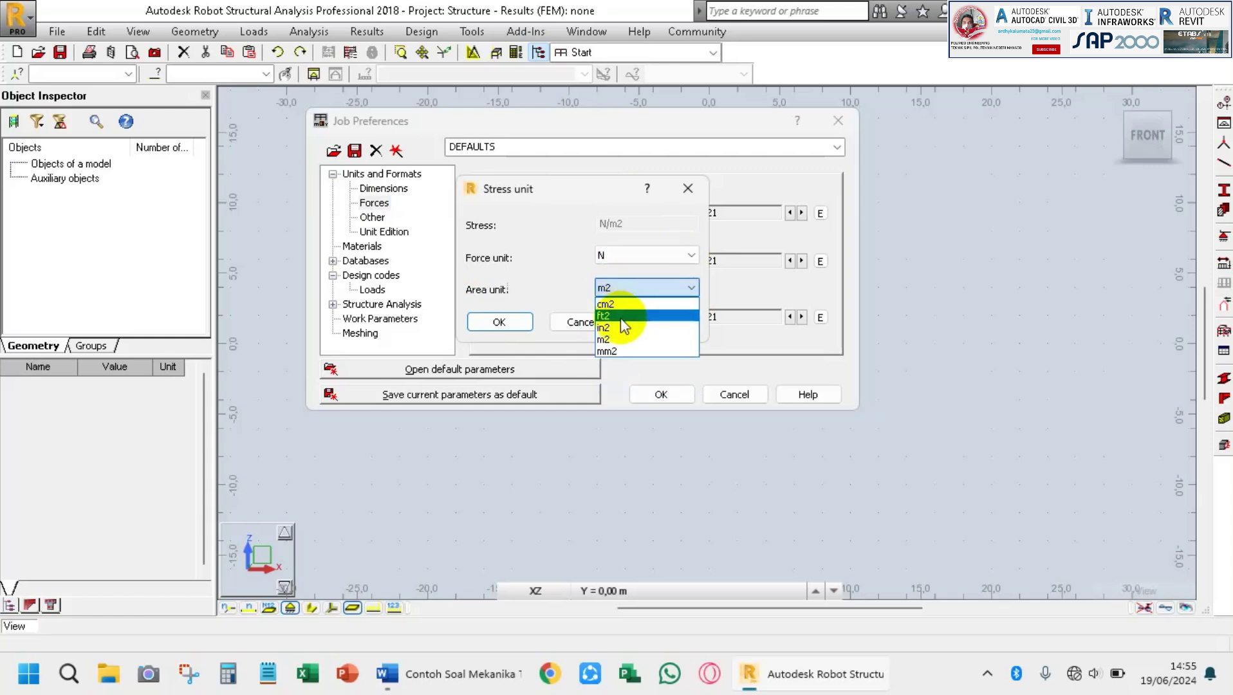
{"action": "left_click", "coordinate": [608, 351]}
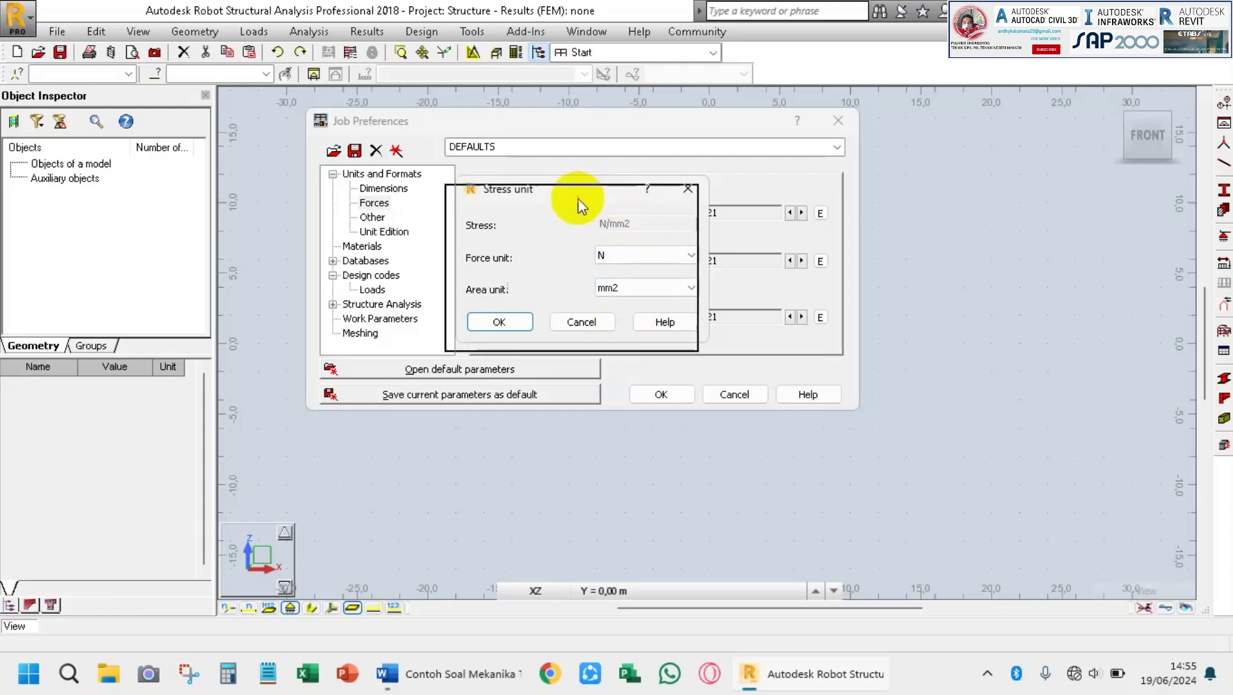
{"action": "left_click_drag", "start_coordinate": [578, 198], "coordinate": [567, 208]}
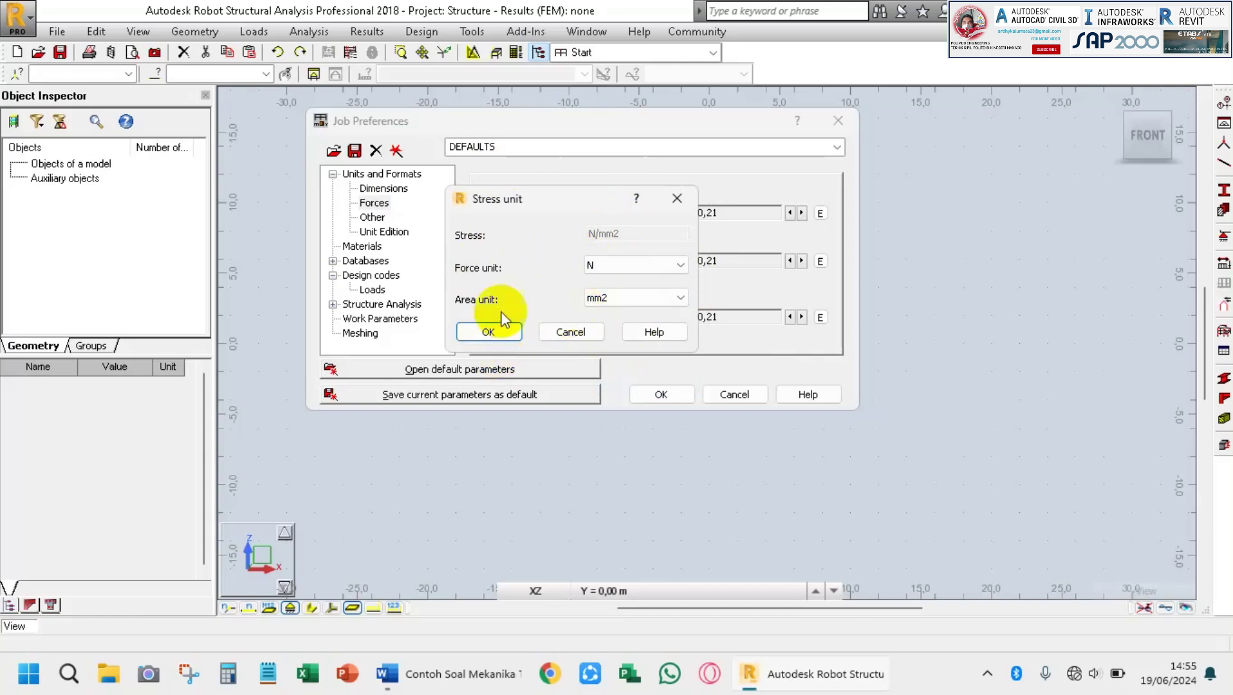
{"action": "left_click", "coordinate": [488, 332]}
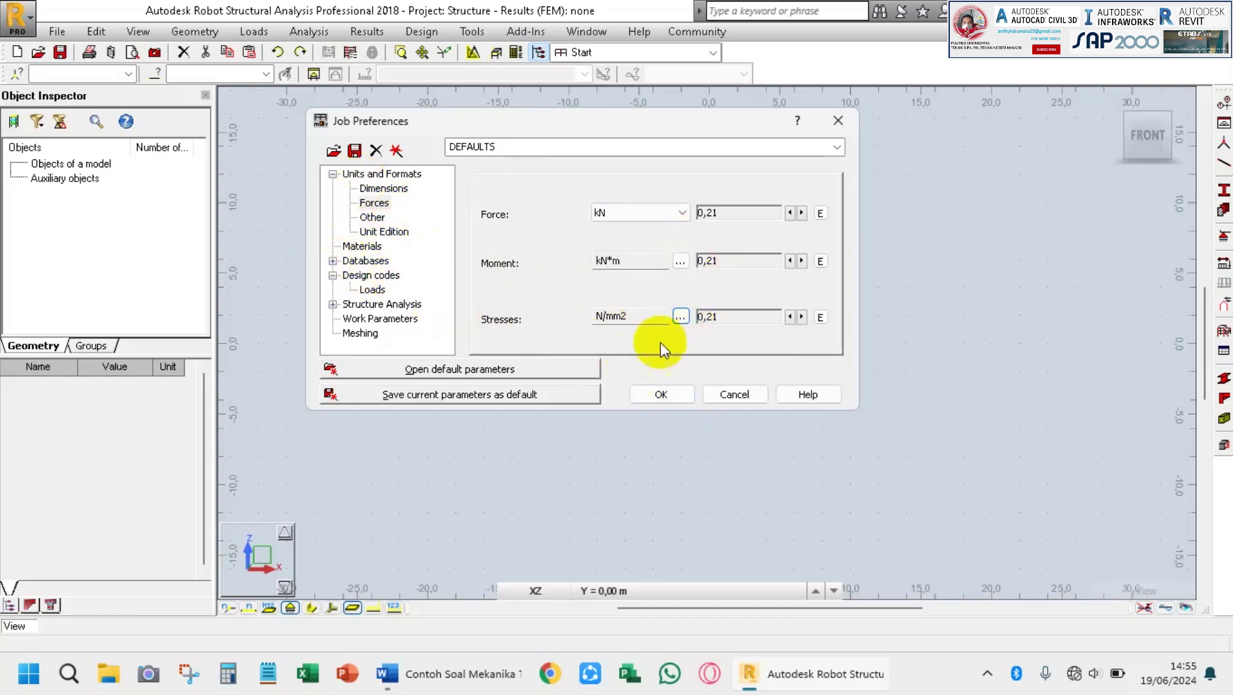
{"action": "left_click", "coordinate": [373, 244]}
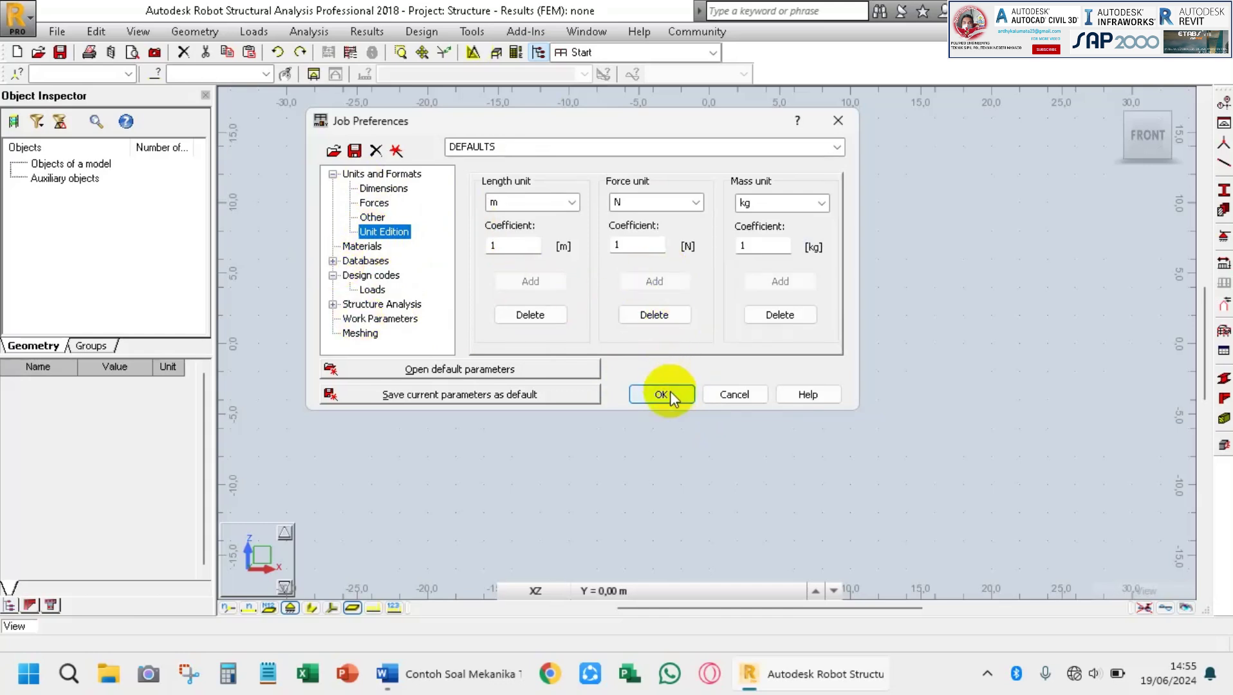
Load the saved custom metric settings set in the job preferences and accept them.
{"action": "left_click", "coordinate": [597, 146]}
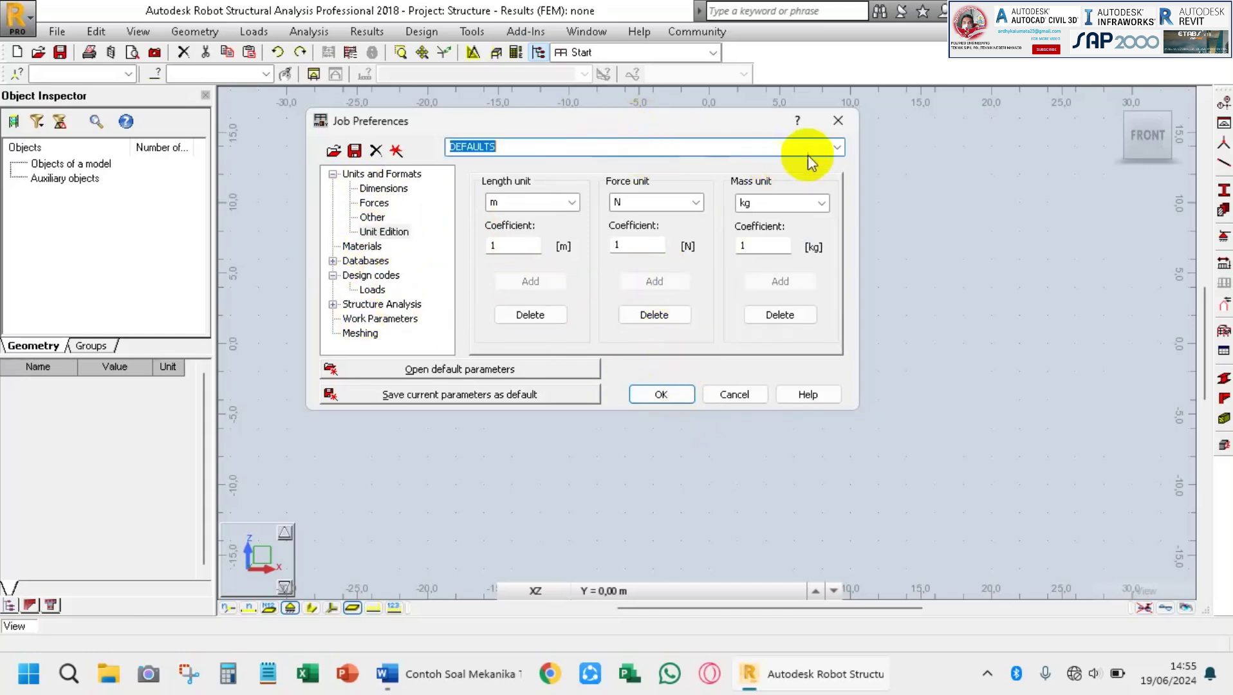
{"action": "left_click", "coordinate": [837, 148]}
{"action": "left_click", "coordinate": [489, 175]}
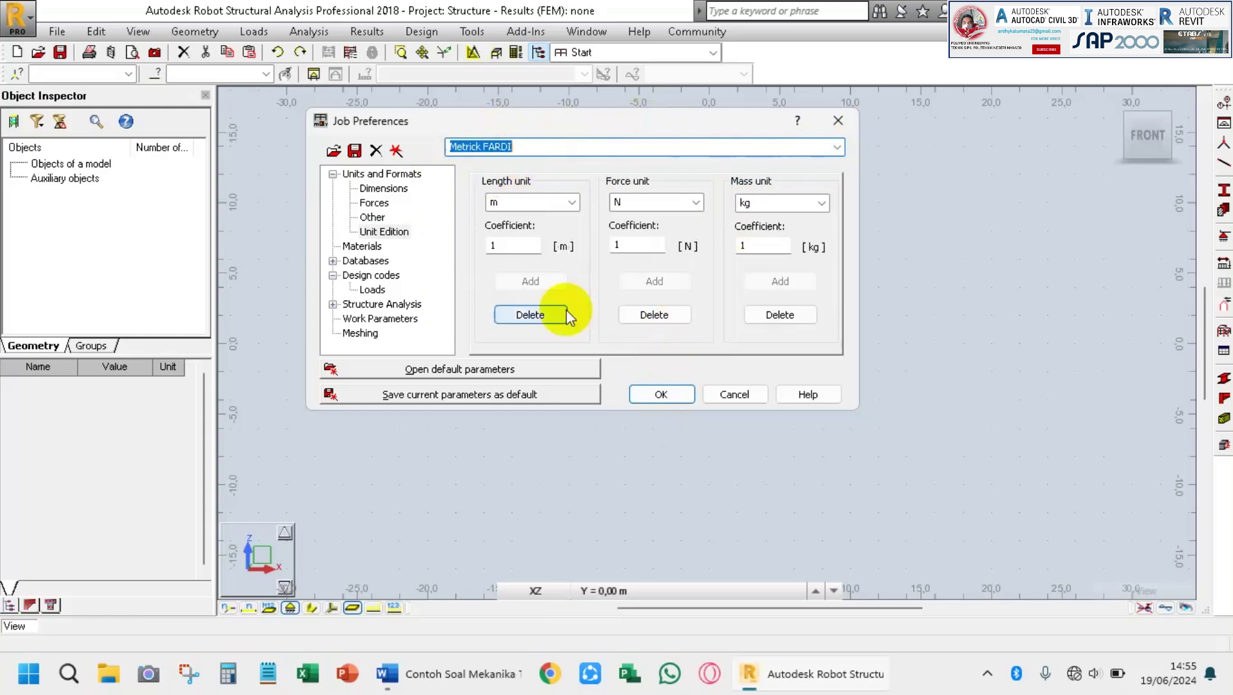
{"action": "left_click", "coordinate": [663, 395]}
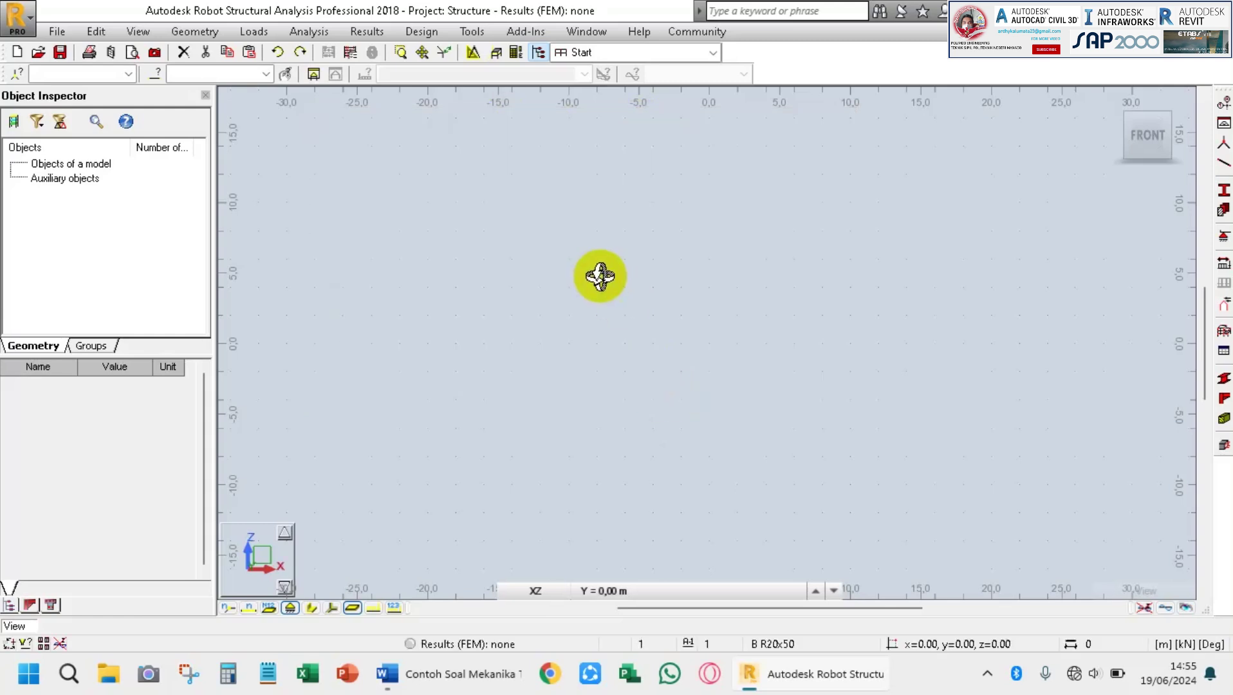
{"action": "middle_click_drag", "start_coordinate": [712, 266], "coordinate": [692, 276]}
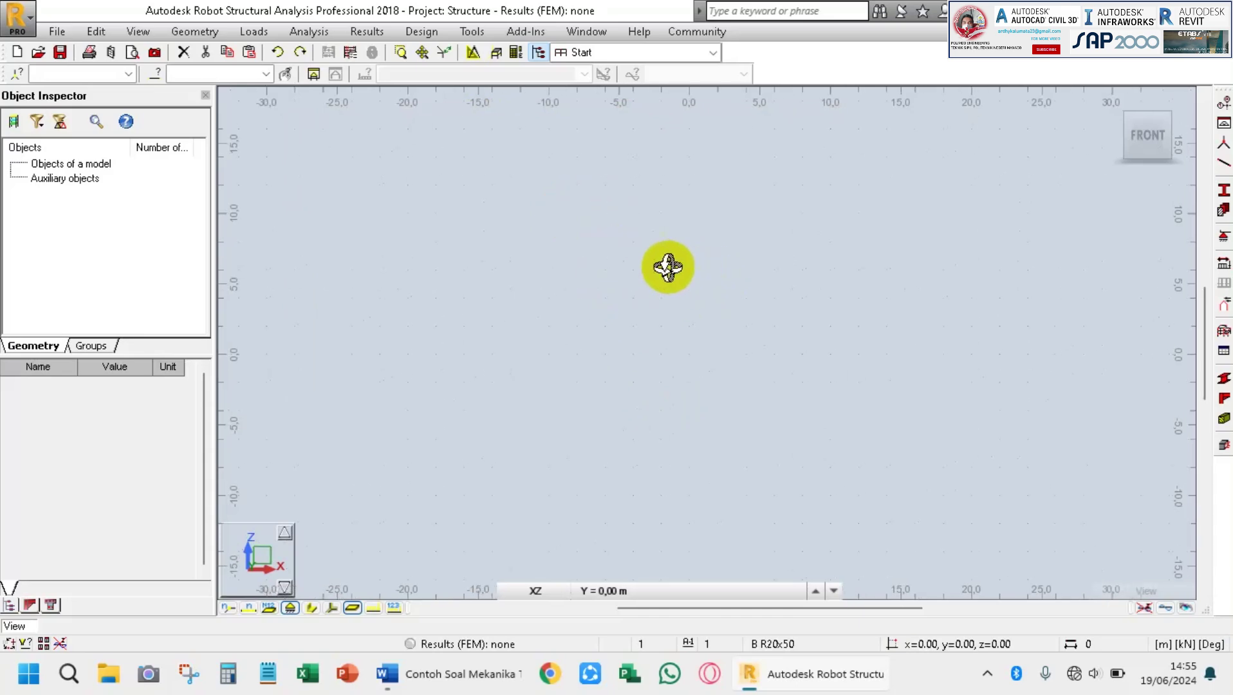
Switch to the Word document and examine the beam sketch with its span, supports, load, shear and moment diagrams.
{"action": "left_click", "coordinate": [485, 668]}
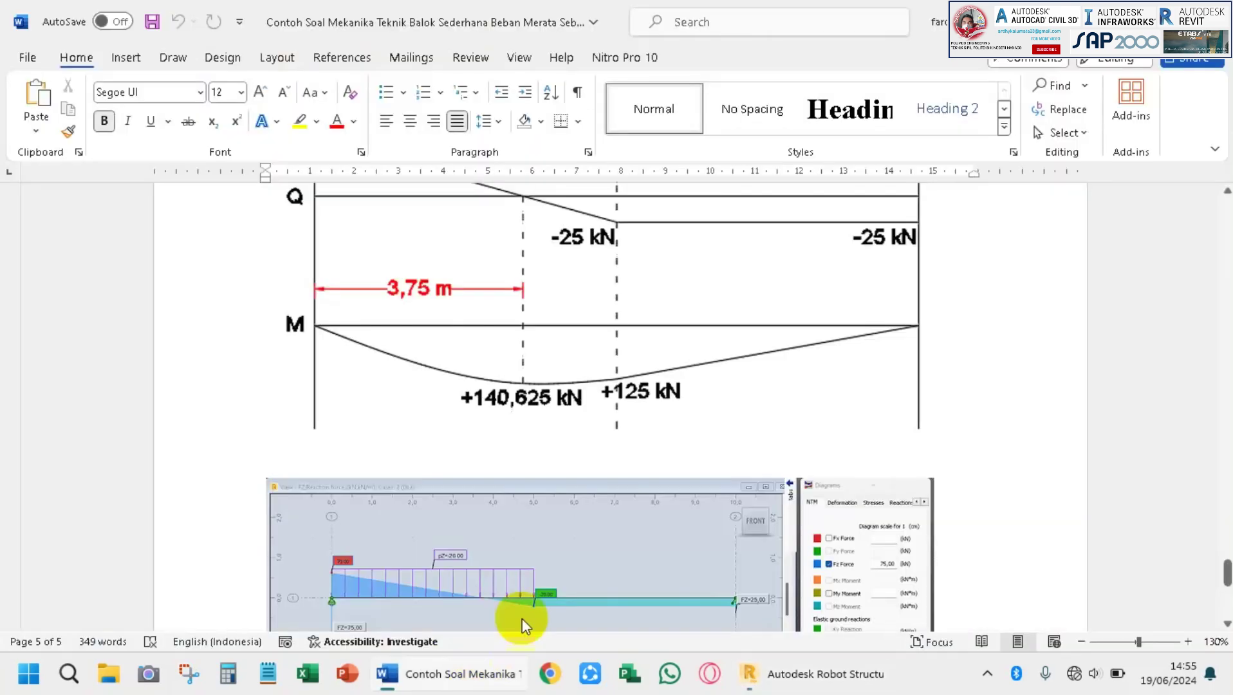
{"action": "scroll", "coordinate": [602, 385], "scroll_direction": "up", "scroll_amount": 3}
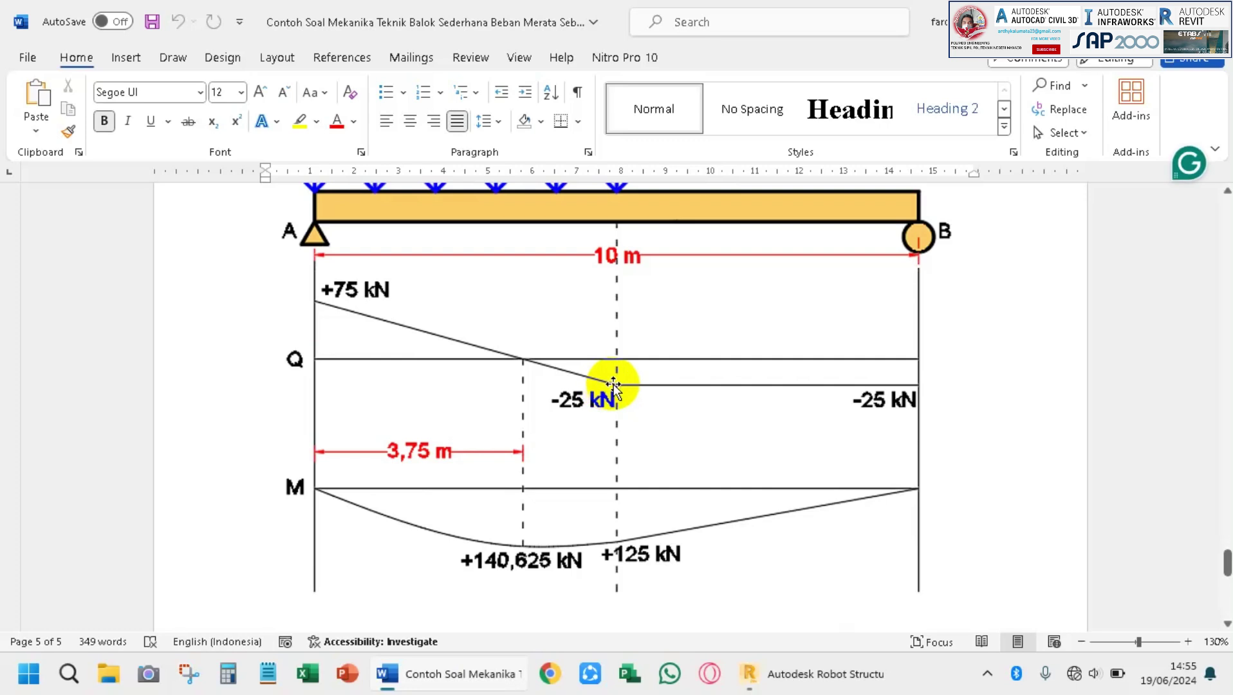
{"action": "scroll", "coordinate": [608, 385], "scroll_direction": "down", "scroll_amount": 2, "text": "ctrl"}
{"action": "scroll", "coordinate": [608, 379], "scroll_direction": "up", "scroll_amount": 1}
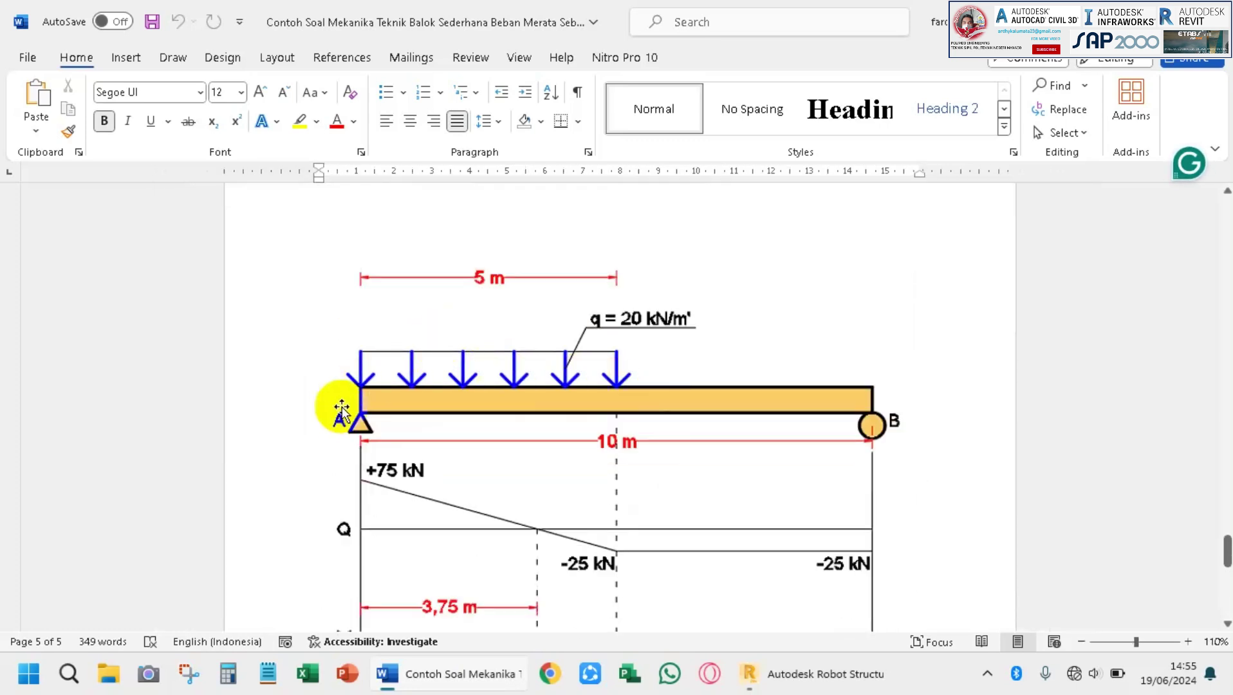
{"action": "scroll", "coordinate": [336, 407], "scroll_direction": "down", "scroll_amount": 1}
{"action": "scroll", "coordinate": [341, 371], "scroll_direction": "down", "scroll_amount": 3}
{"action": "scroll", "coordinate": [560, 369], "scroll_direction": "up", "scroll_amount": 1}
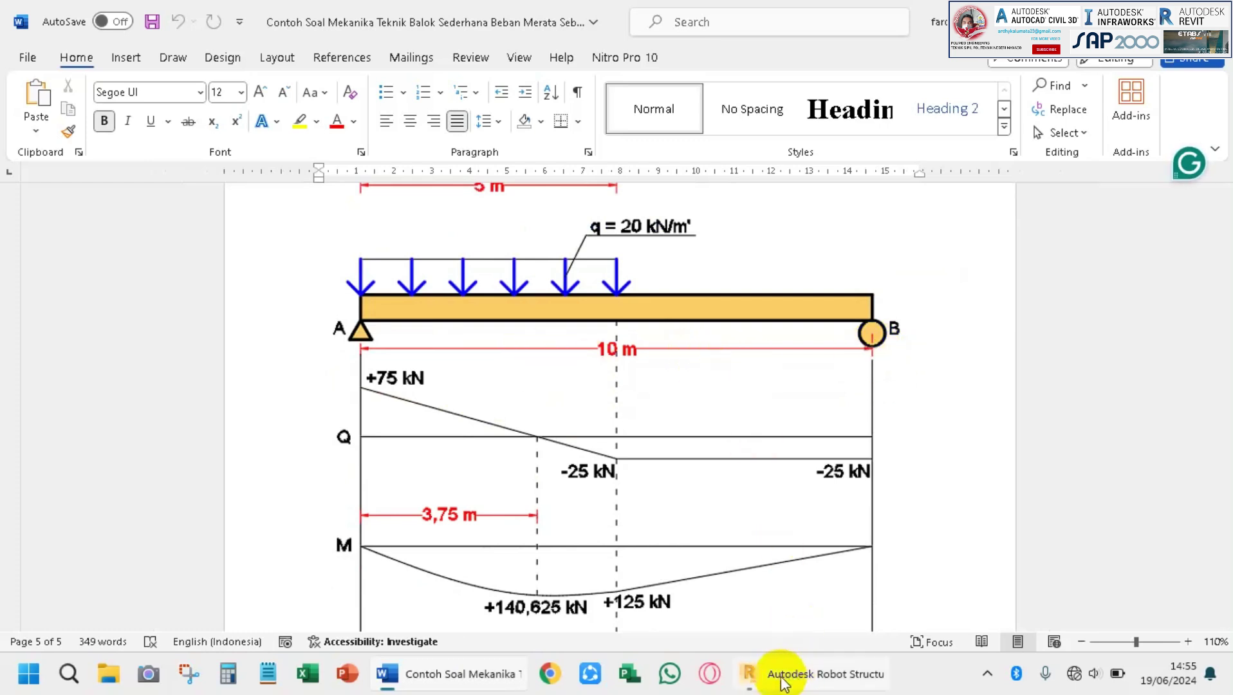
{"action": "mouse_move", "coordinate": [795, 691]}
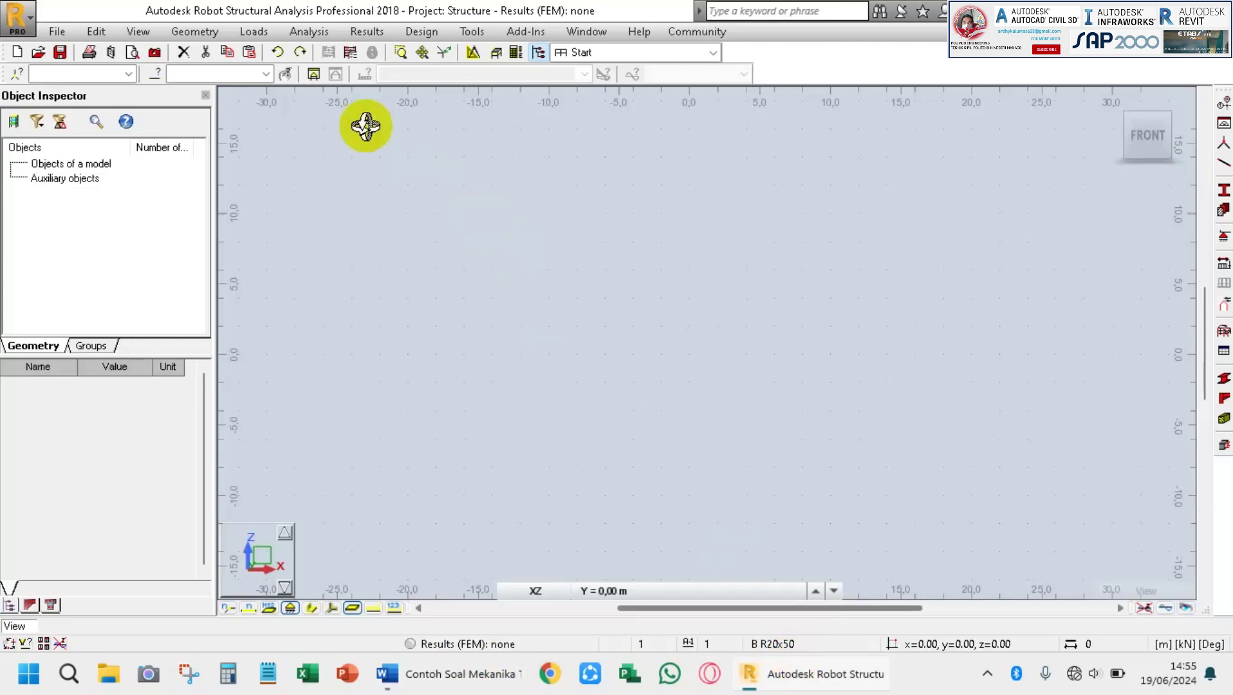
In Robot, start a Cartesian structure axis definition and add an X axis at position 0 m with 0 repetitions and distance 0 m.
{"action": "left_click", "coordinate": [289, 75]}
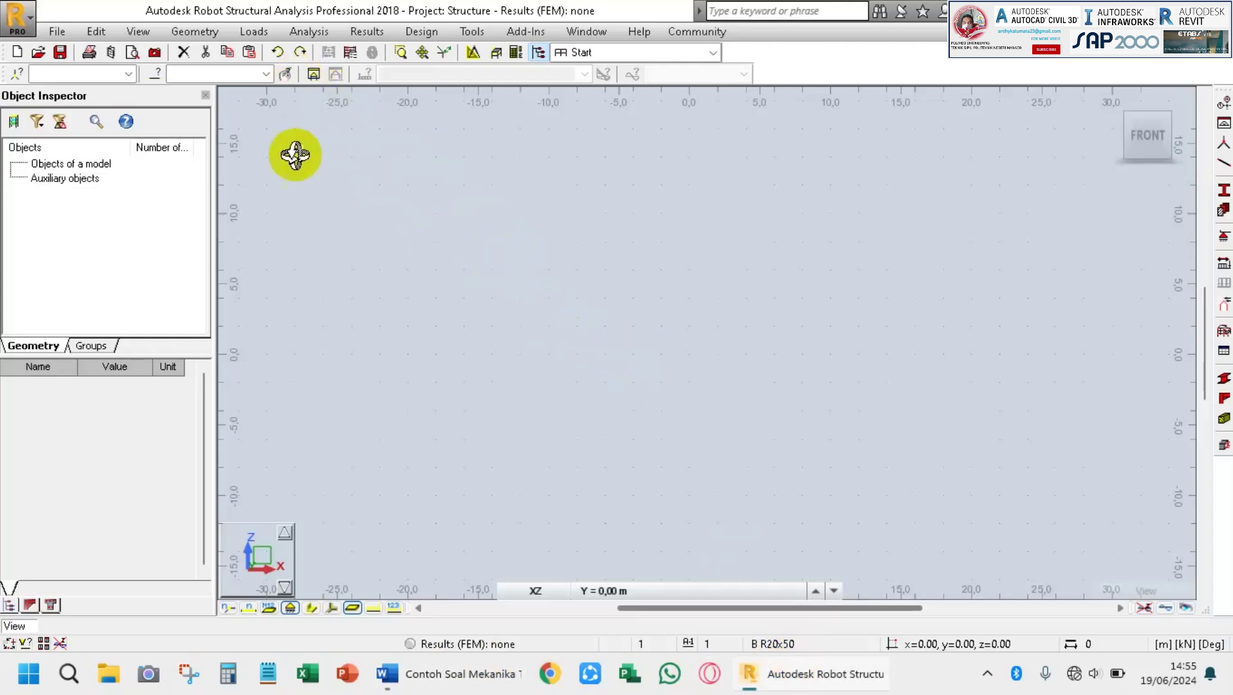
{"action": "left_click", "coordinate": [194, 32]}
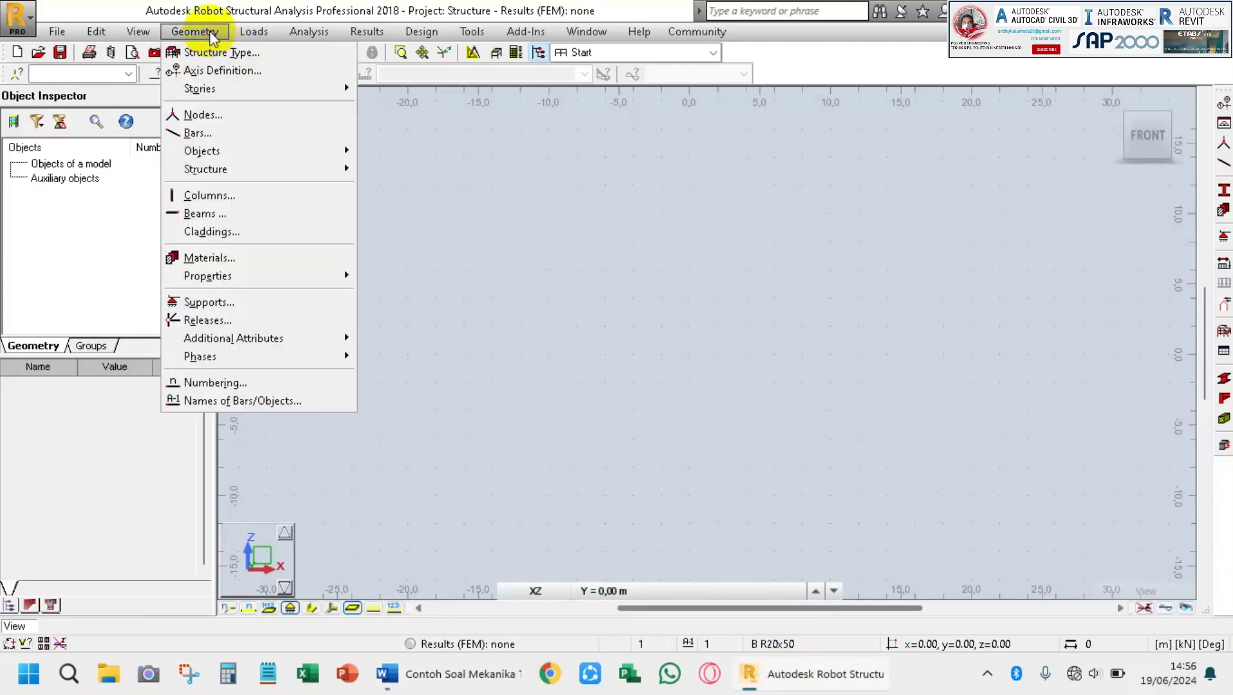
{"action": "left_click", "coordinate": [212, 72]}
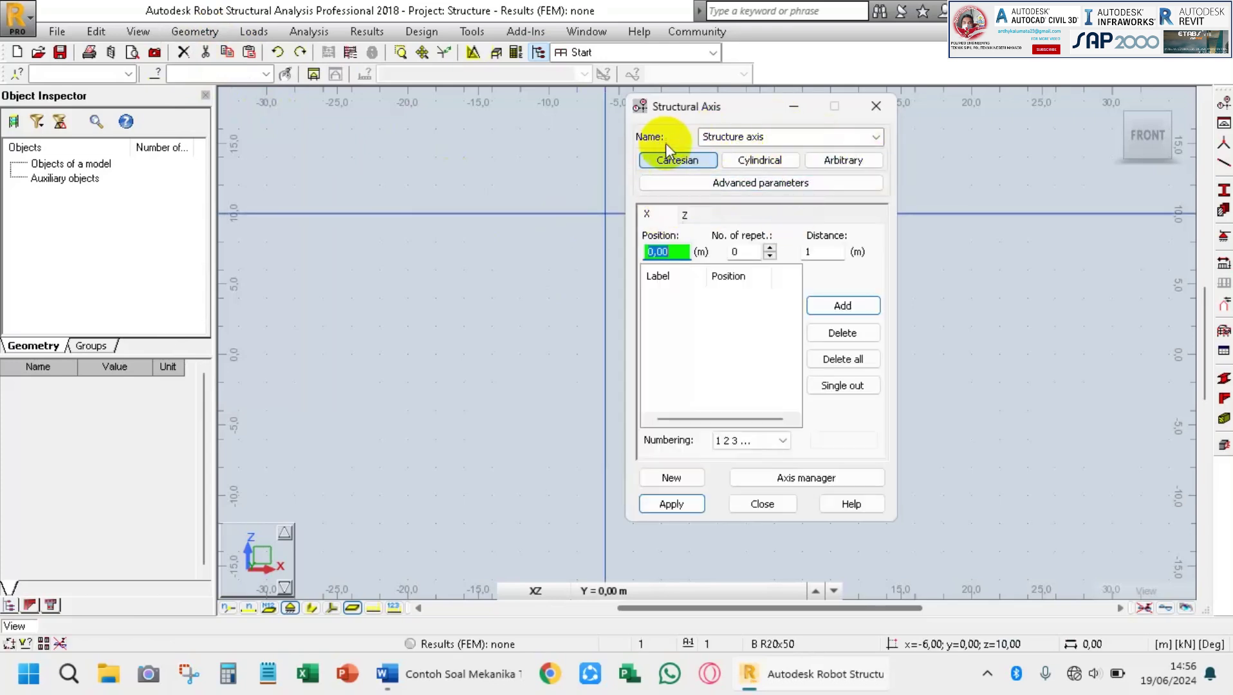
{"action": "left_click", "coordinate": [879, 137]}
{"action": "left_click", "coordinate": [880, 138]}
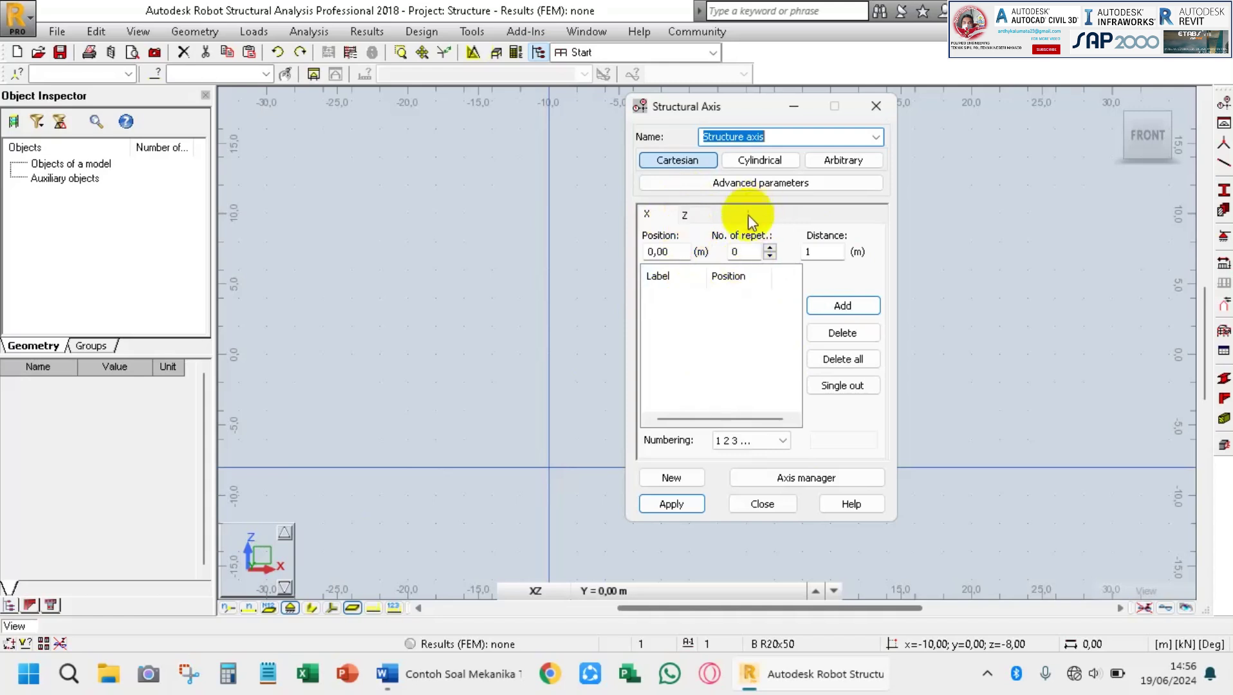
{"action": "left_click", "coordinate": [687, 215]}
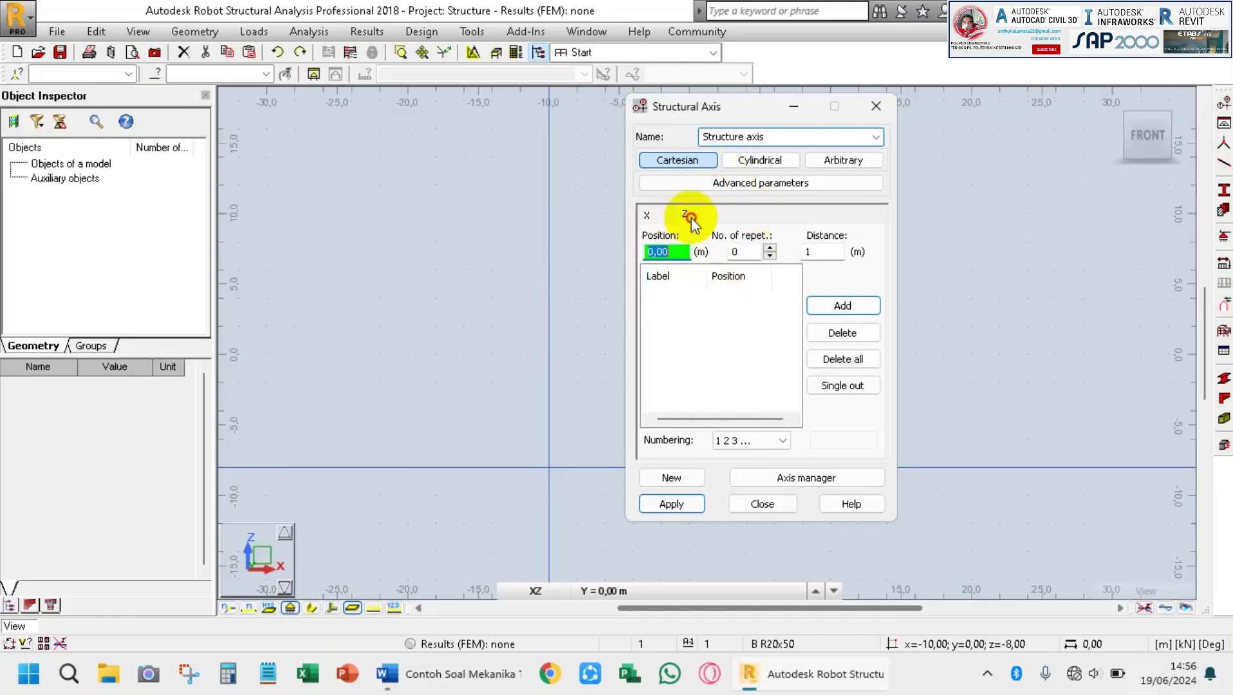
{"action": "left_click", "coordinate": [653, 219]}
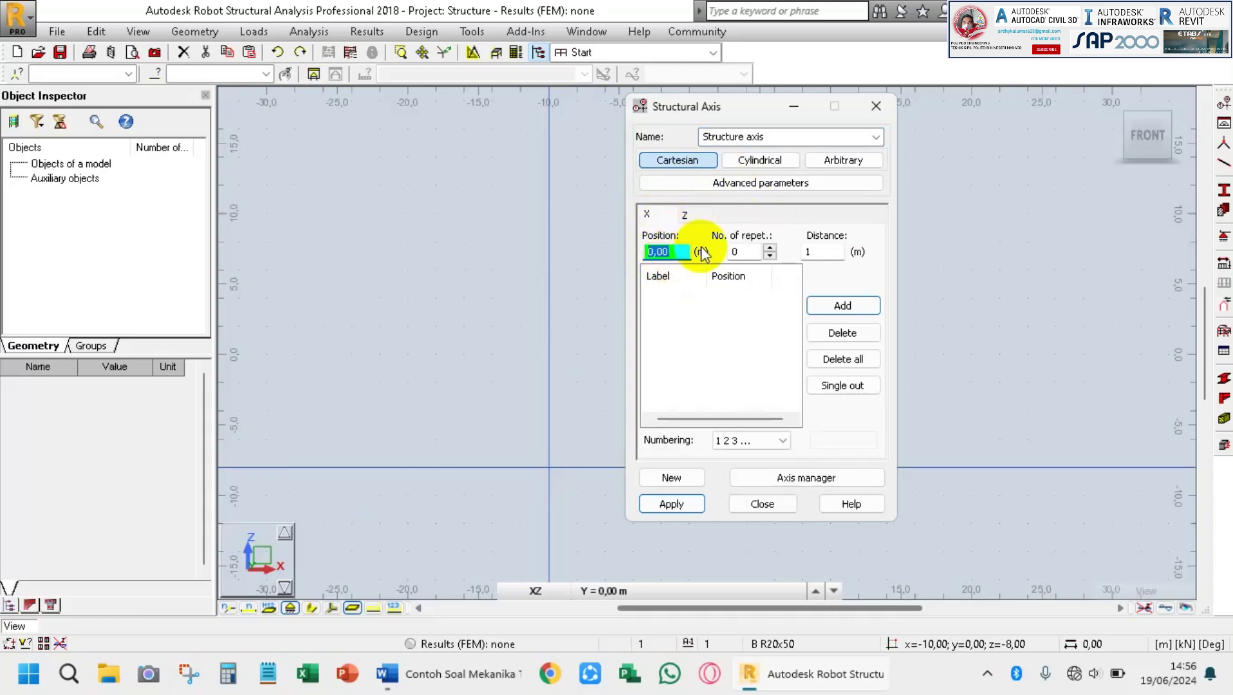
{"action": "left_click", "coordinate": [752, 251]}
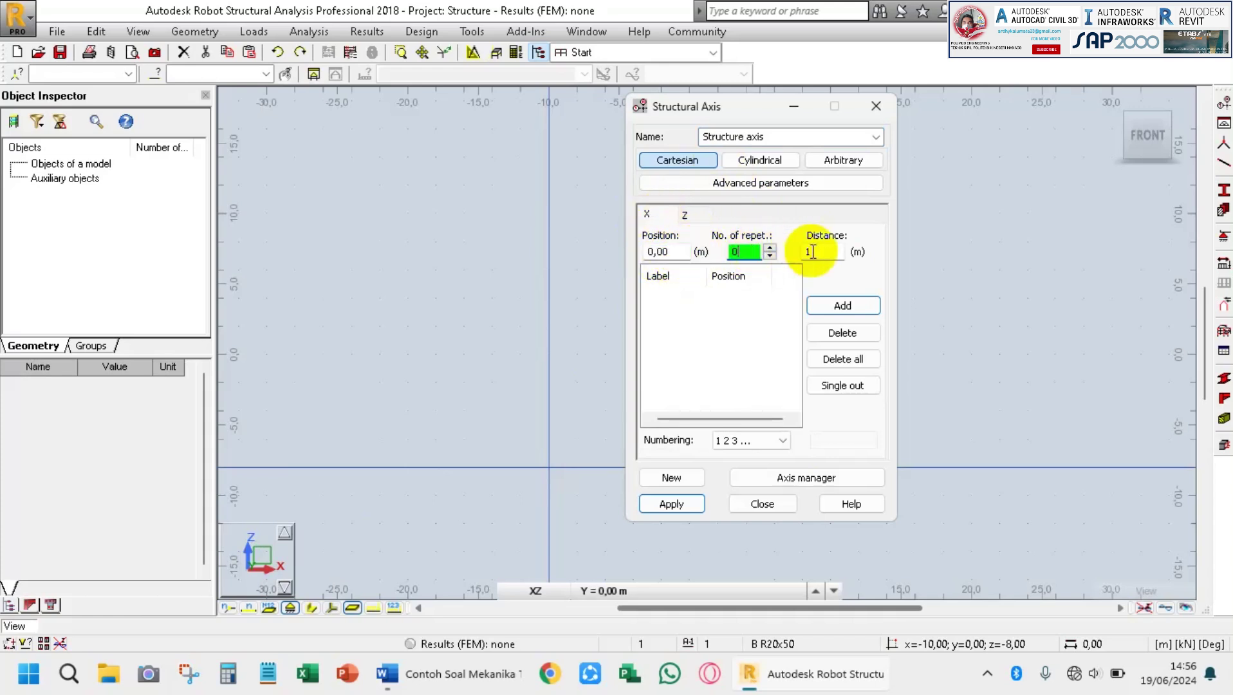
{"action": "left_click", "coordinate": [818, 251]}
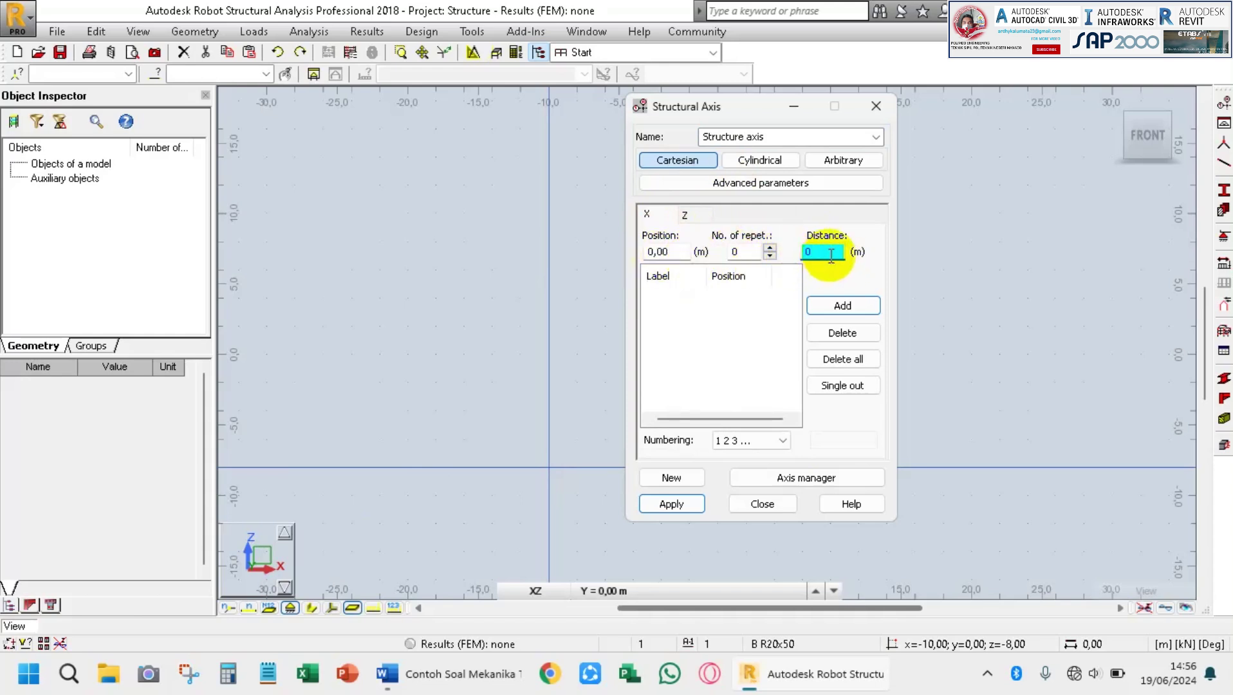
{"action": "left_click", "coordinate": [849, 305]}
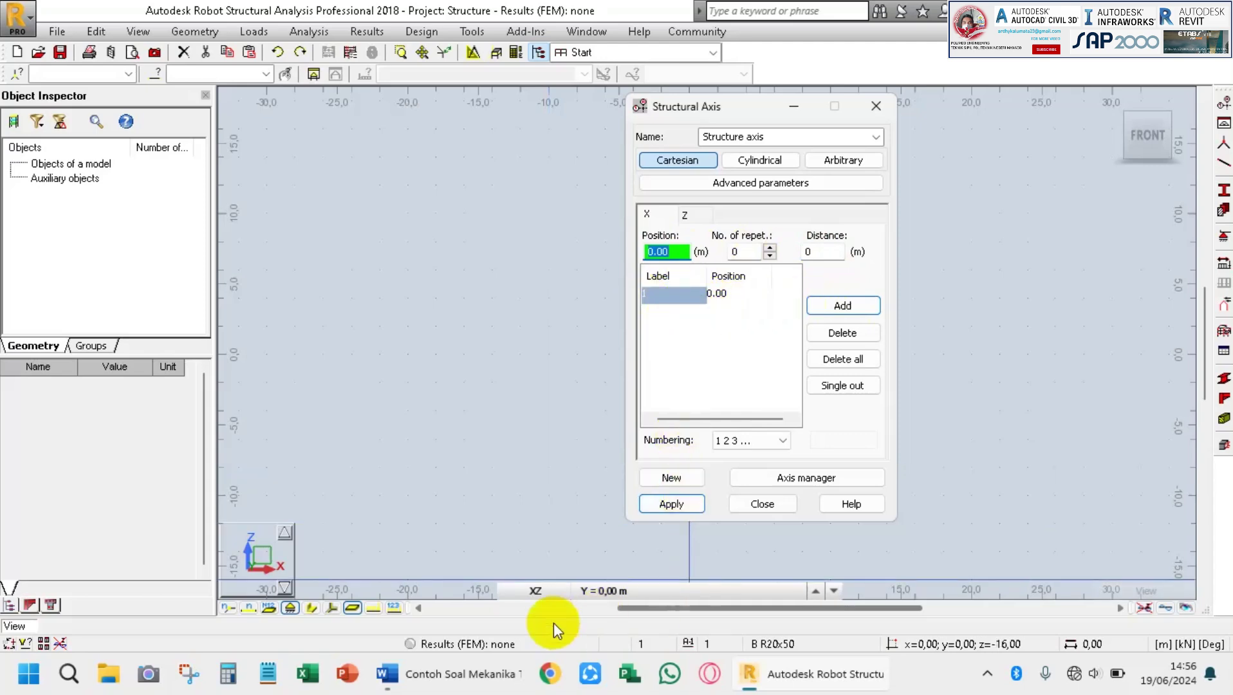
Check the beam span in the Word document and add an X axis in Robot with 1 repetition at a distance of 10 m.
{"action": "left_click", "coordinate": [442, 674]}
{"action": "scroll", "coordinate": [353, 328], "scroll_direction": "up", "scroll_amount": 1}
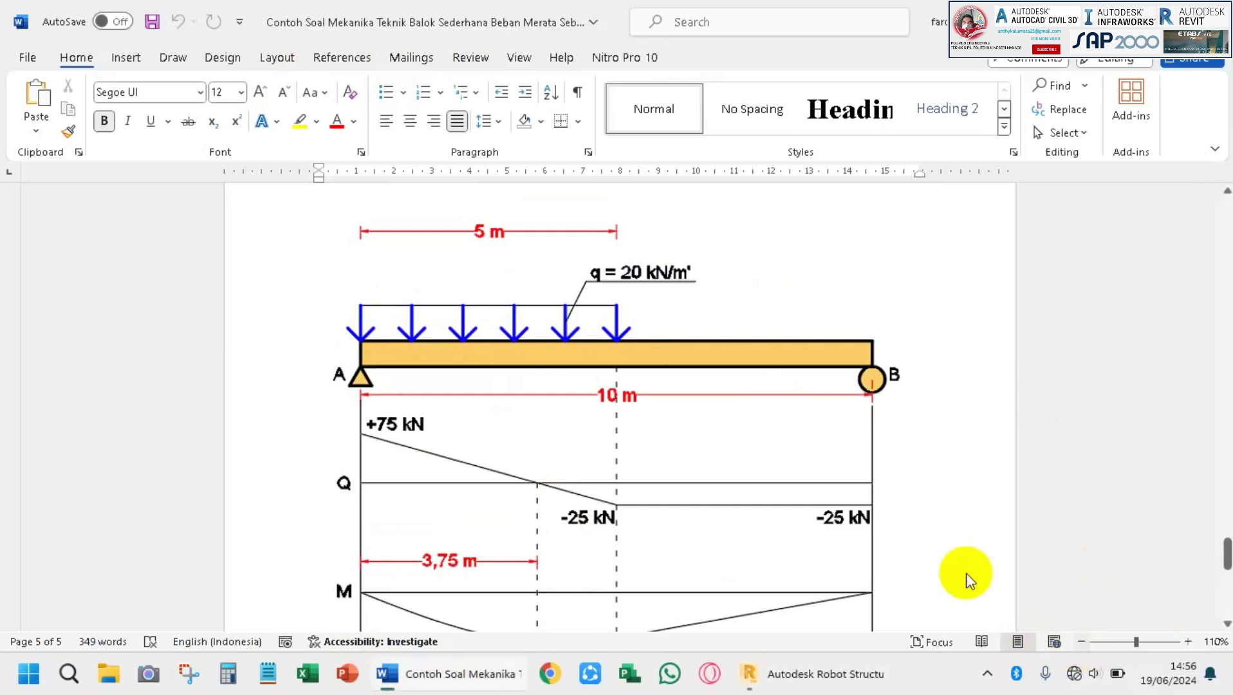
{"action": "left_click", "coordinate": [1081, 642]}
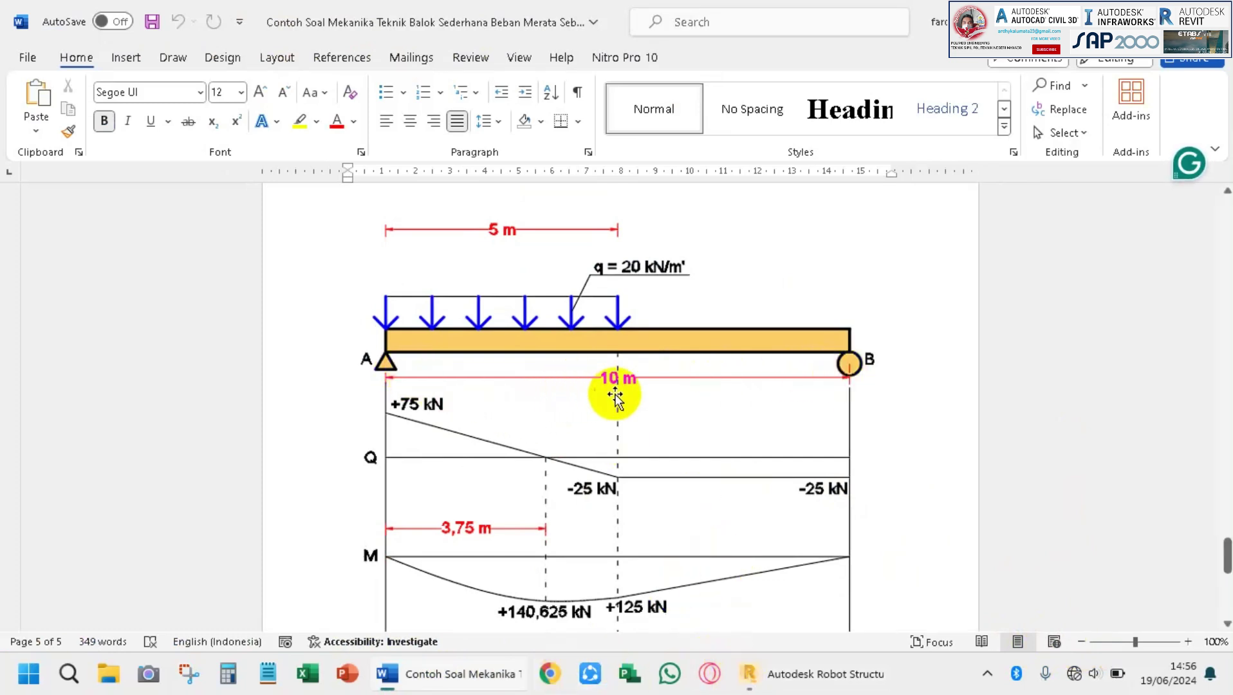
{"action": "left_click", "coordinate": [822, 682]}
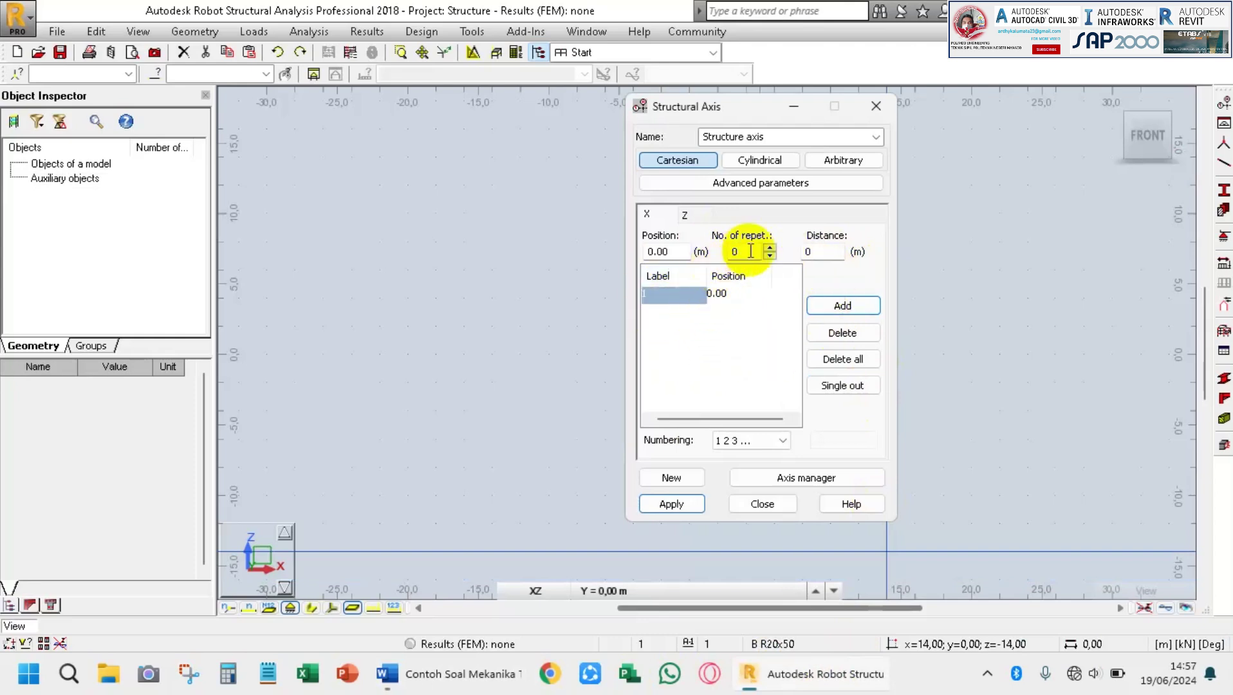
{"action": "left_click", "coordinate": [831, 251]}
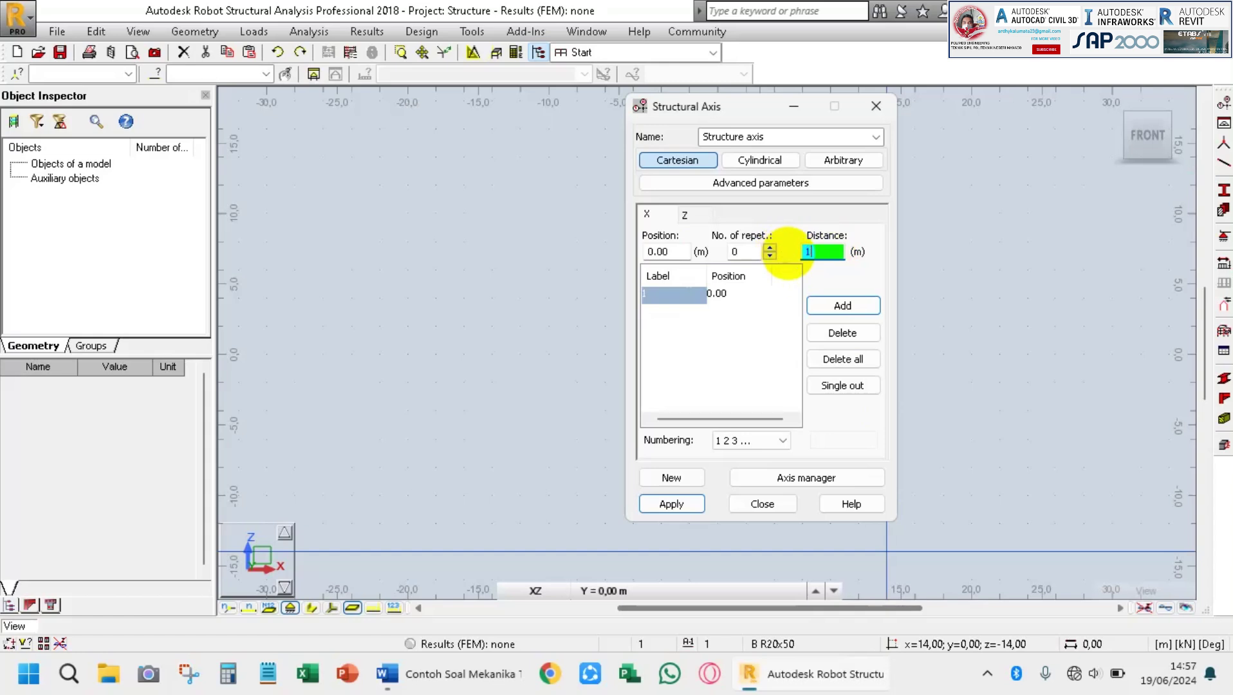
{"action": "left_click", "coordinate": [740, 251]}
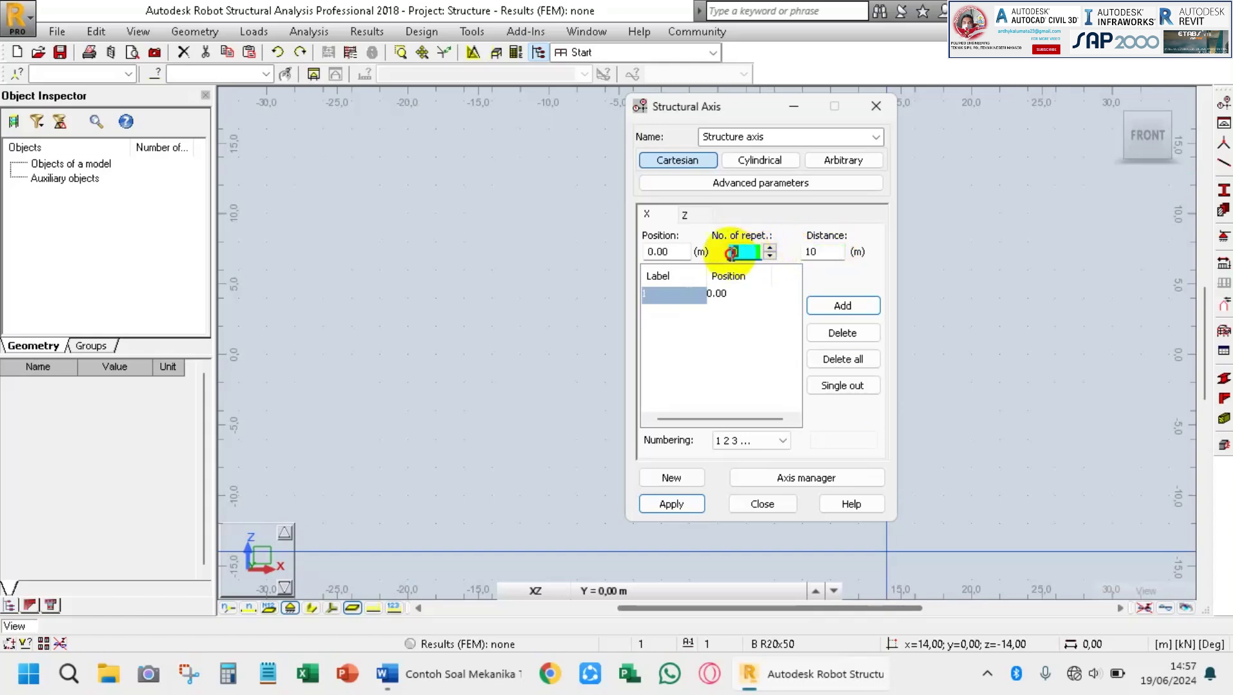
{"action": "left_click", "coordinate": [836, 251]}
{"action": "left_click", "coordinate": [839, 308]}
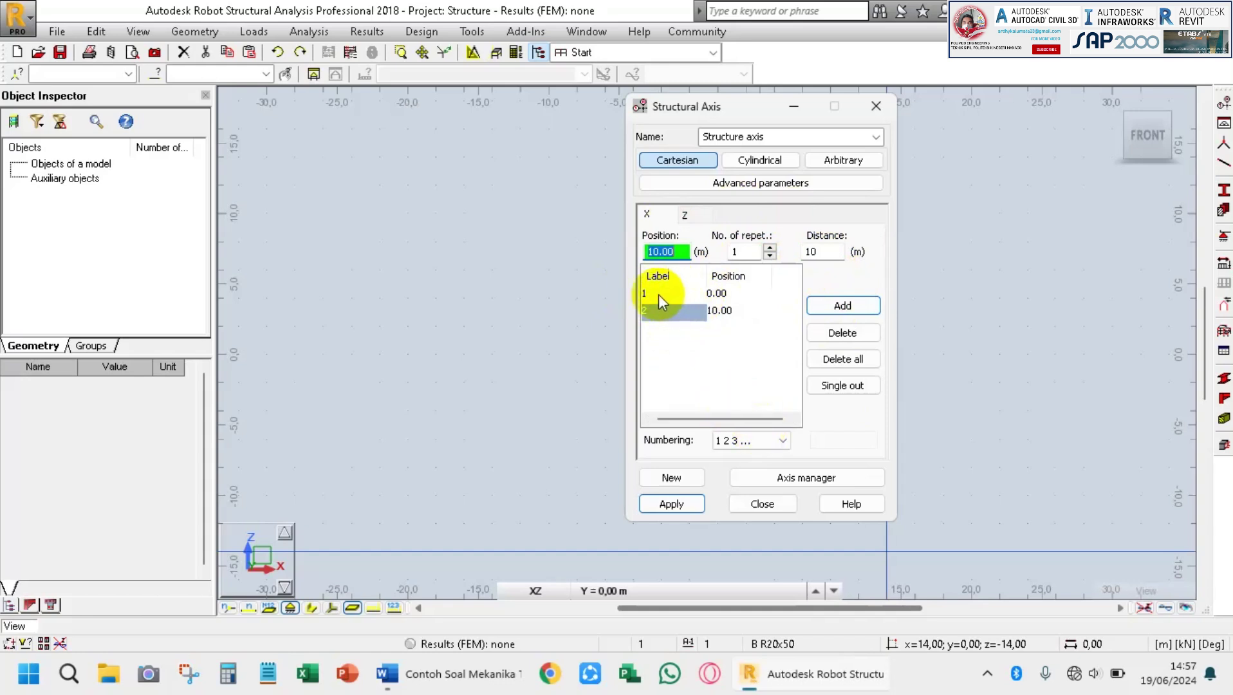
Set the X axis numbering to A B C, apply the structure axes and close the definition.
{"action": "left_click", "coordinate": [751, 445]}
{"action": "left_click", "coordinate": [740, 465]}
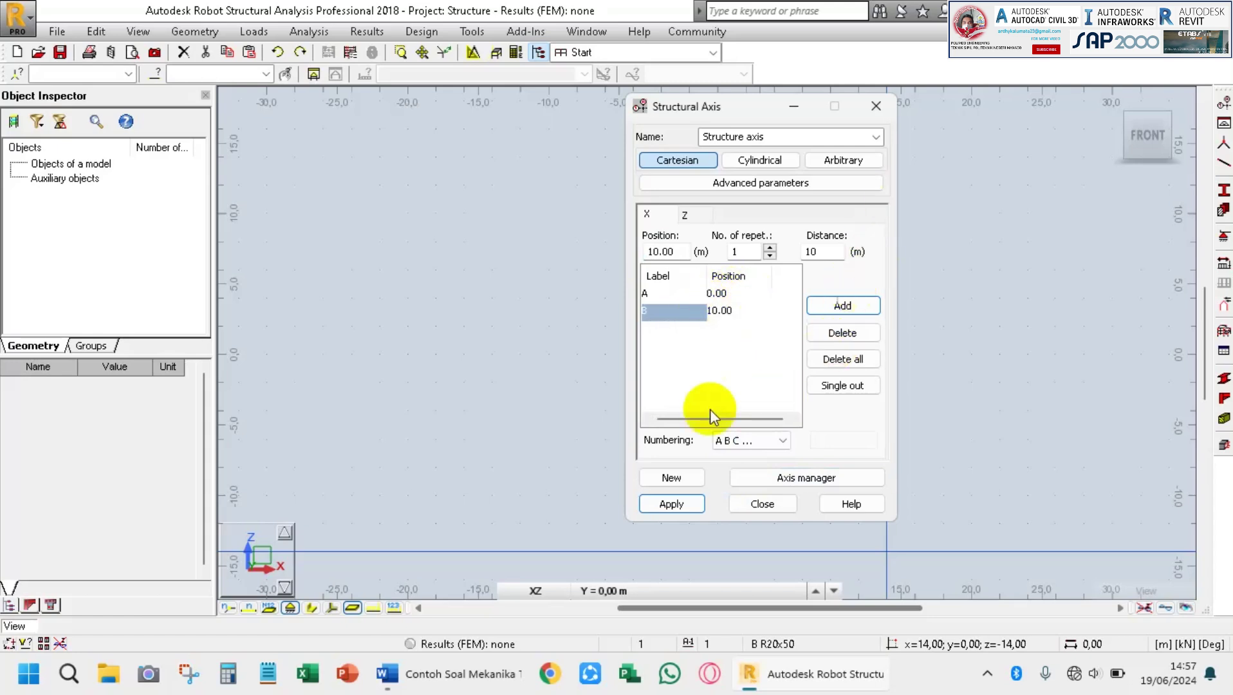
{"action": "left_click", "coordinate": [681, 506]}
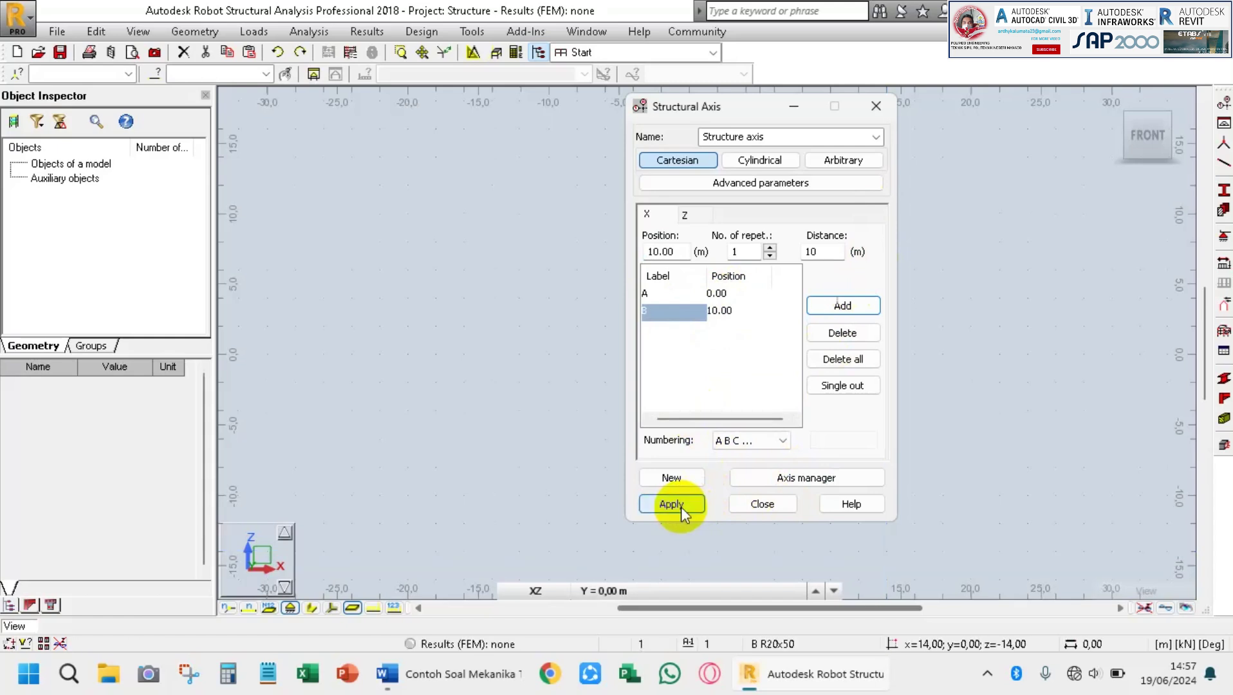
{"action": "left_click", "coordinate": [763, 506]}
Reopen the structure axis definition, add a Z axis at position 0 m with distance 0 m, and apply it.
{"action": "scroll", "coordinate": [732, 327], "scroll_direction": "down", "scroll_amount": 5}
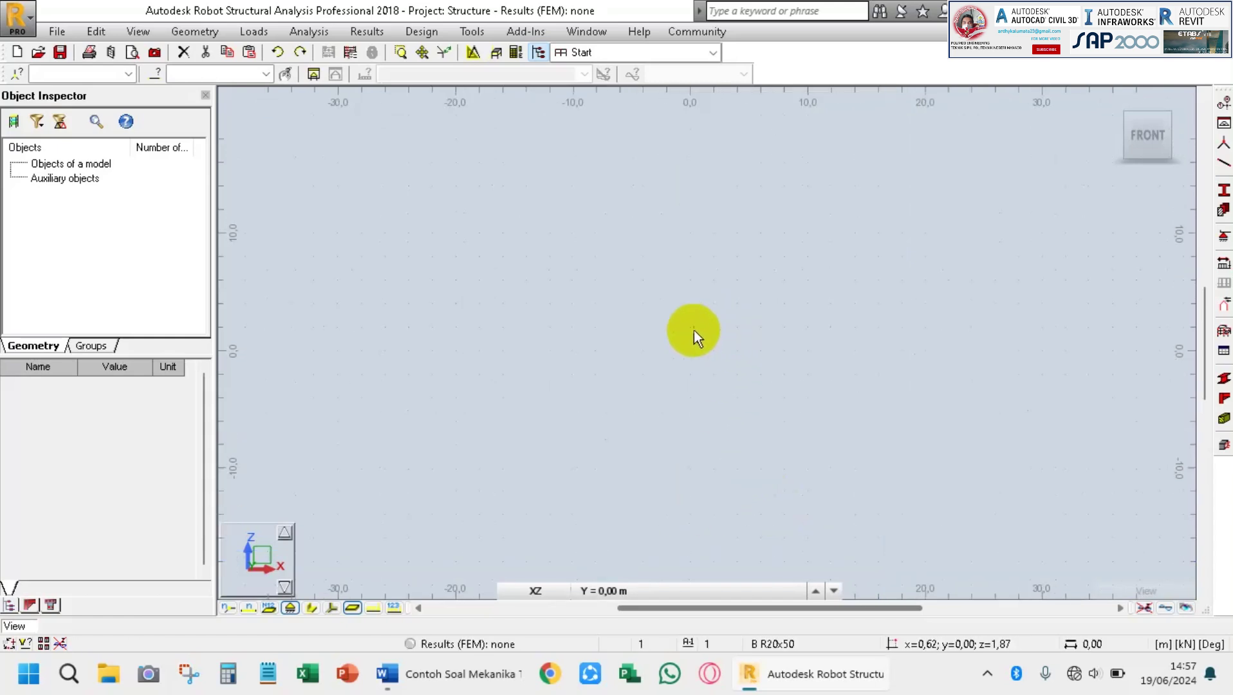
{"action": "scroll", "coordinate": [597, 261], "scroll_direction": "up", "scroll_amount": 2}
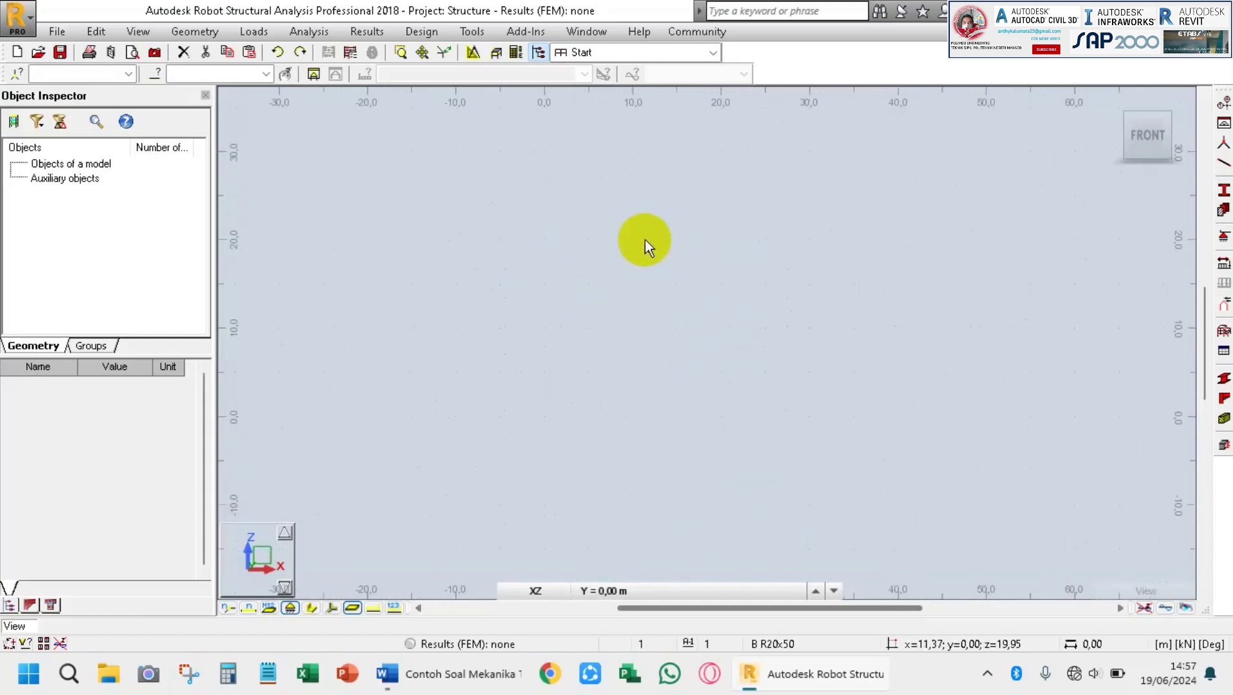
{"action": "middle_click_drag", "start_coordinate": [717, 298], "coordinate": [706, 326]}
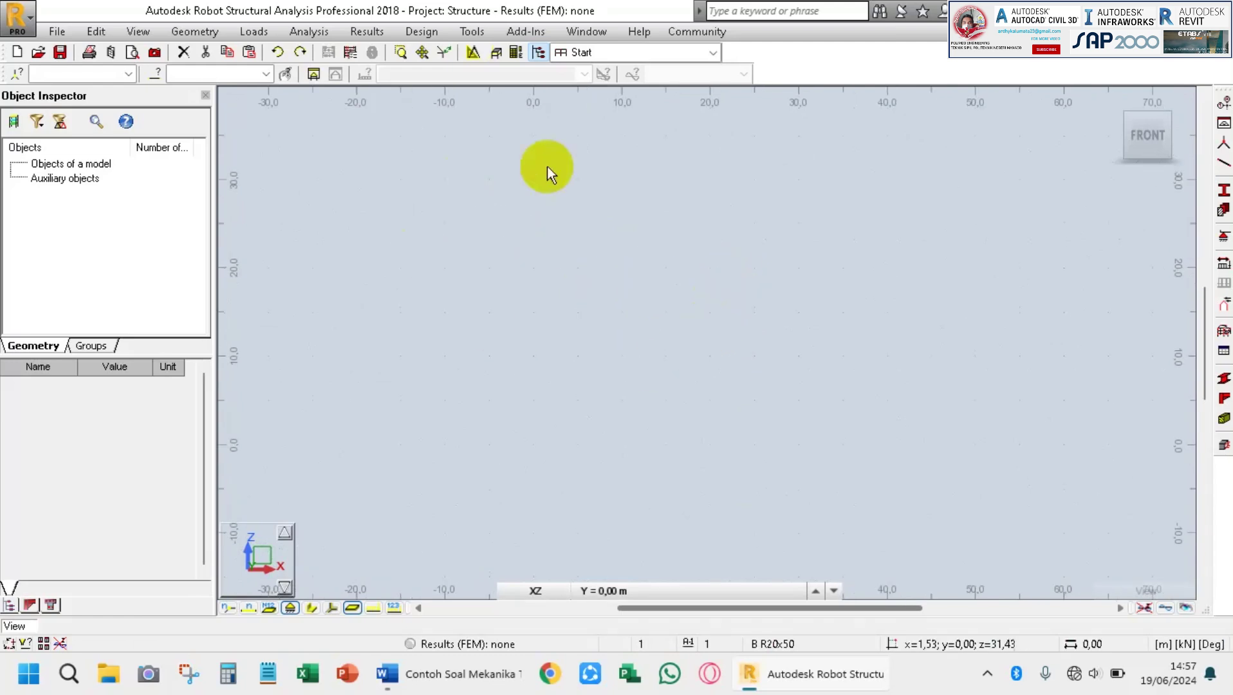
{"action": "left_click", "coordinate": [192, 34]}
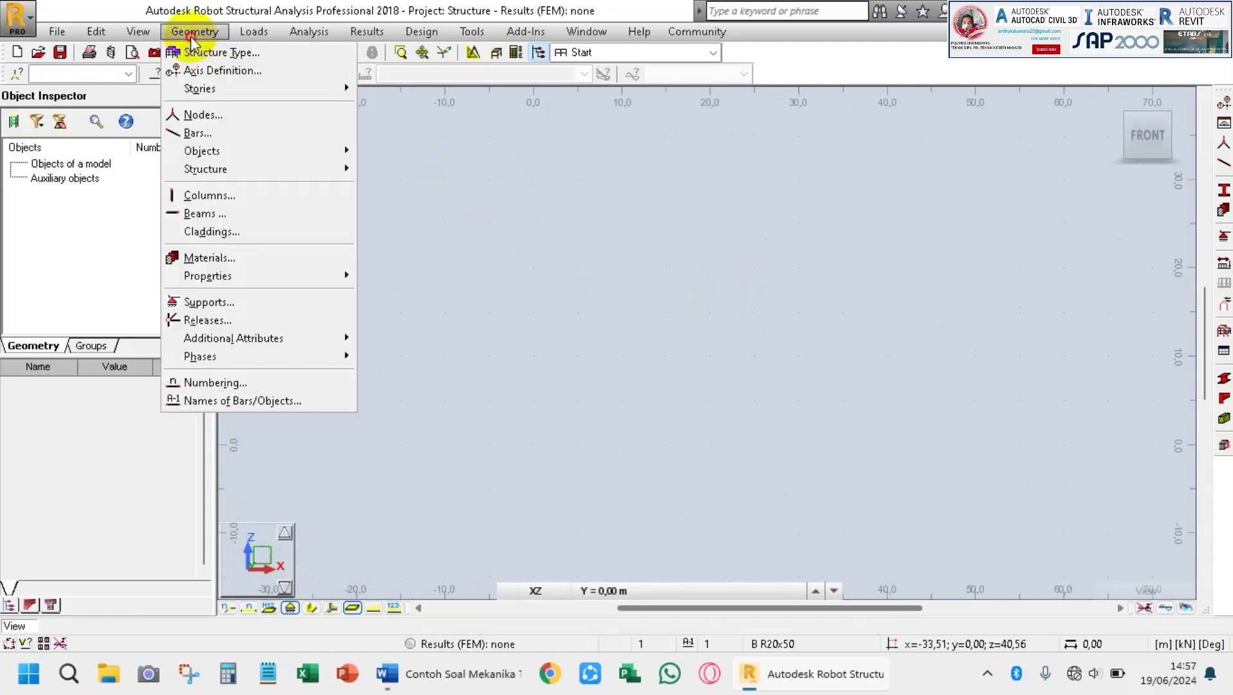
{"action": "left_click", "coordinate": [199, 71]}
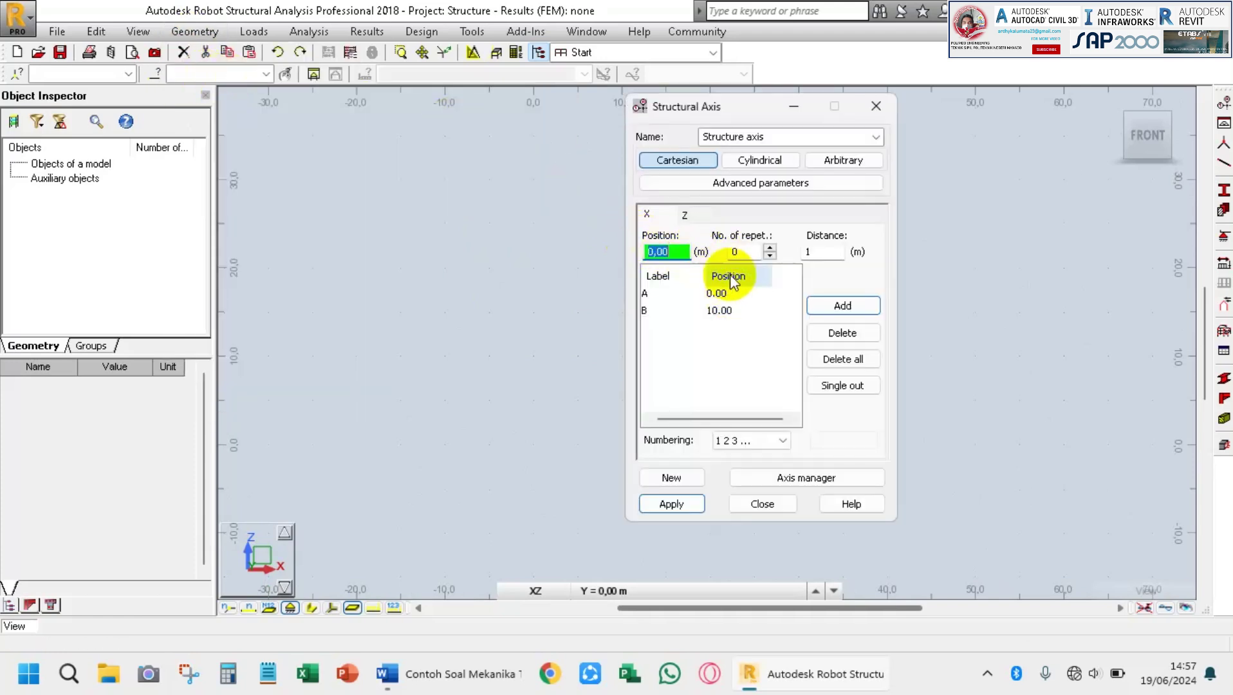
{"action": "left_click", "coordinate": [686, 217]}
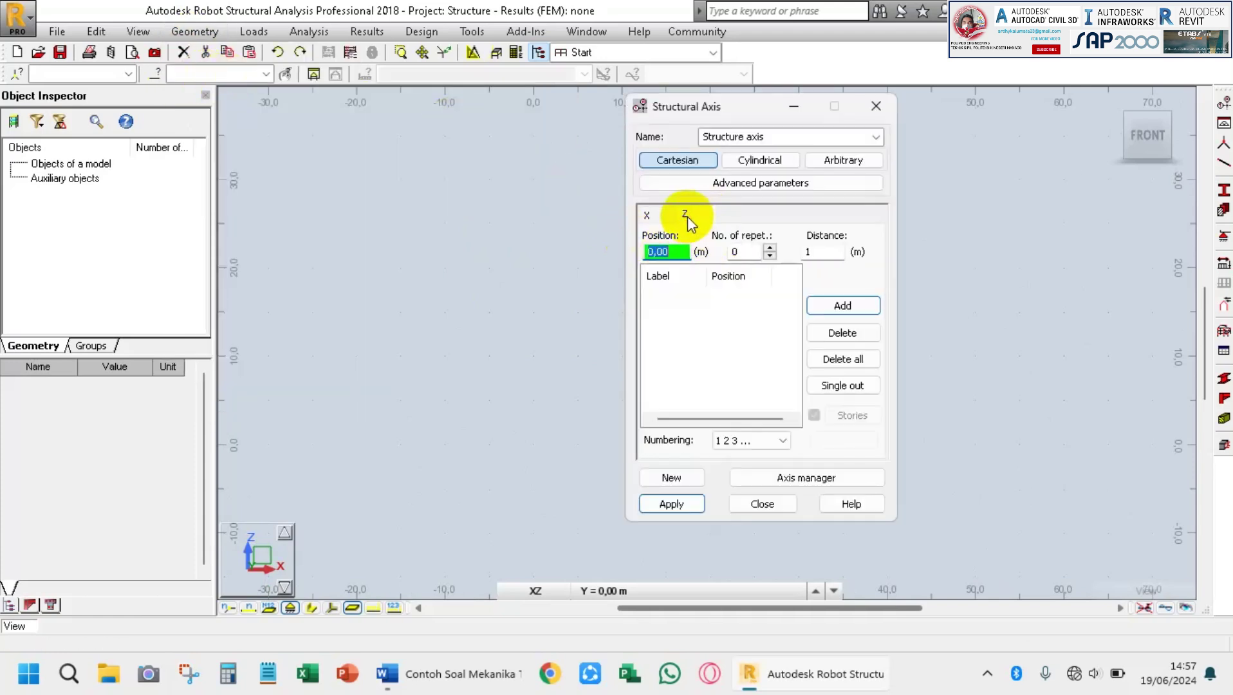
{"action": "left_click", "coordinate": [821, 253]}
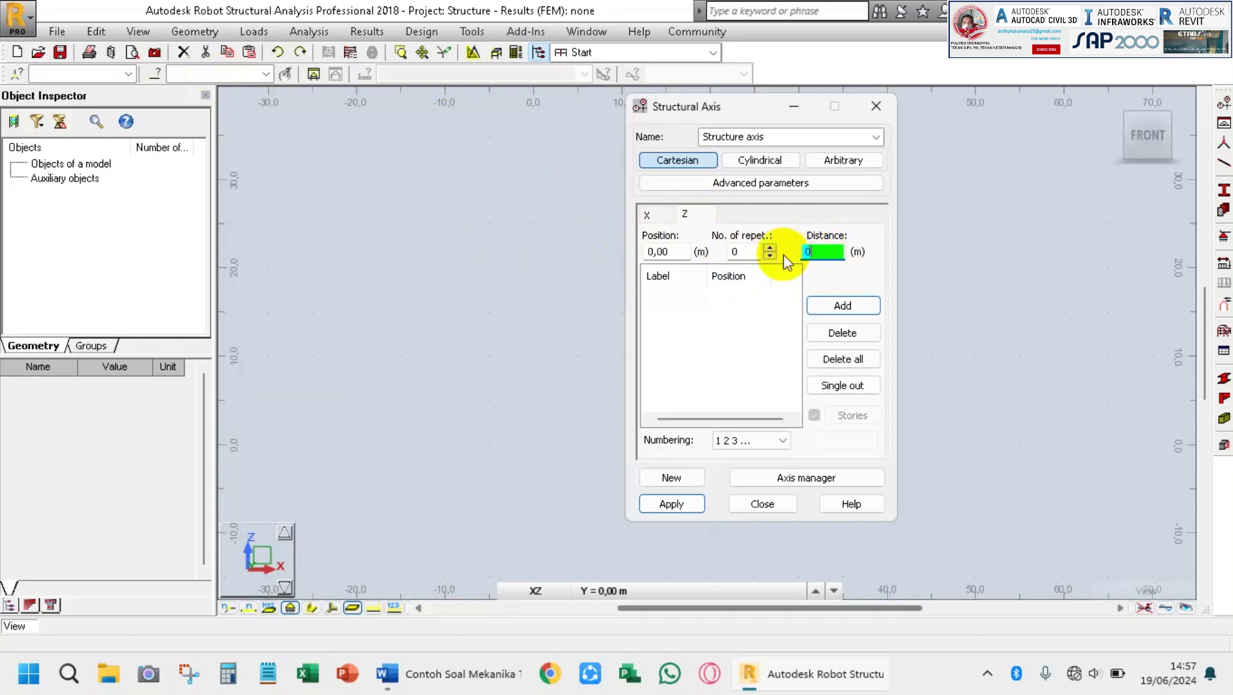
{"action": "left_click", "coordinate": [840, 306]}
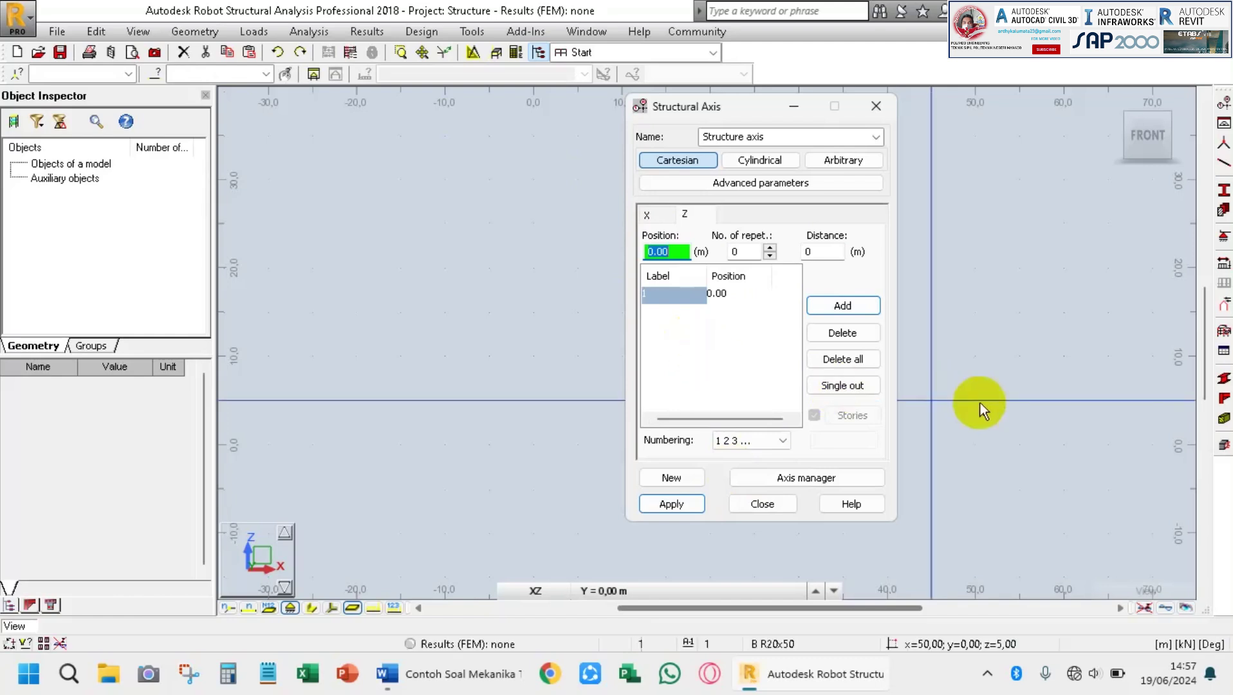
{"action": "left_click", "coordinate": [682, 503]}
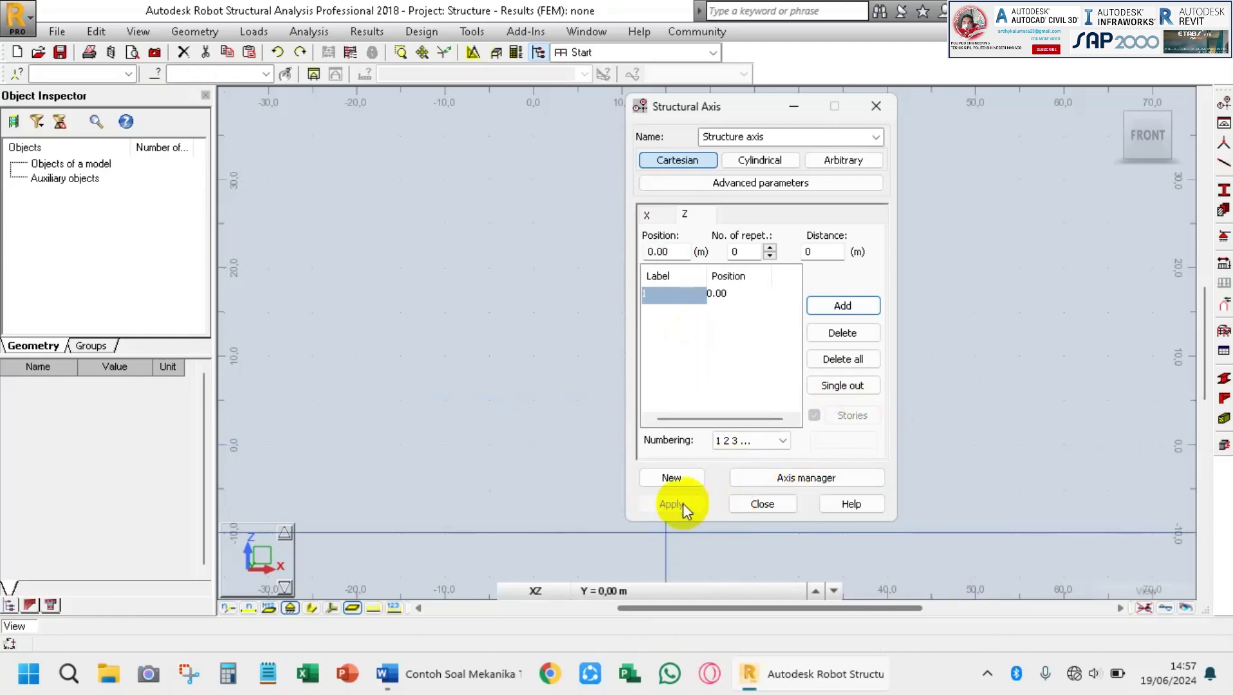
Close the structural axis definition.
{"action": "left_click", "coordinate": [753, 503]}
{"action": "middle_click_drag", "start_coordinate": [740, 297], "coordinate": [673, 350]}
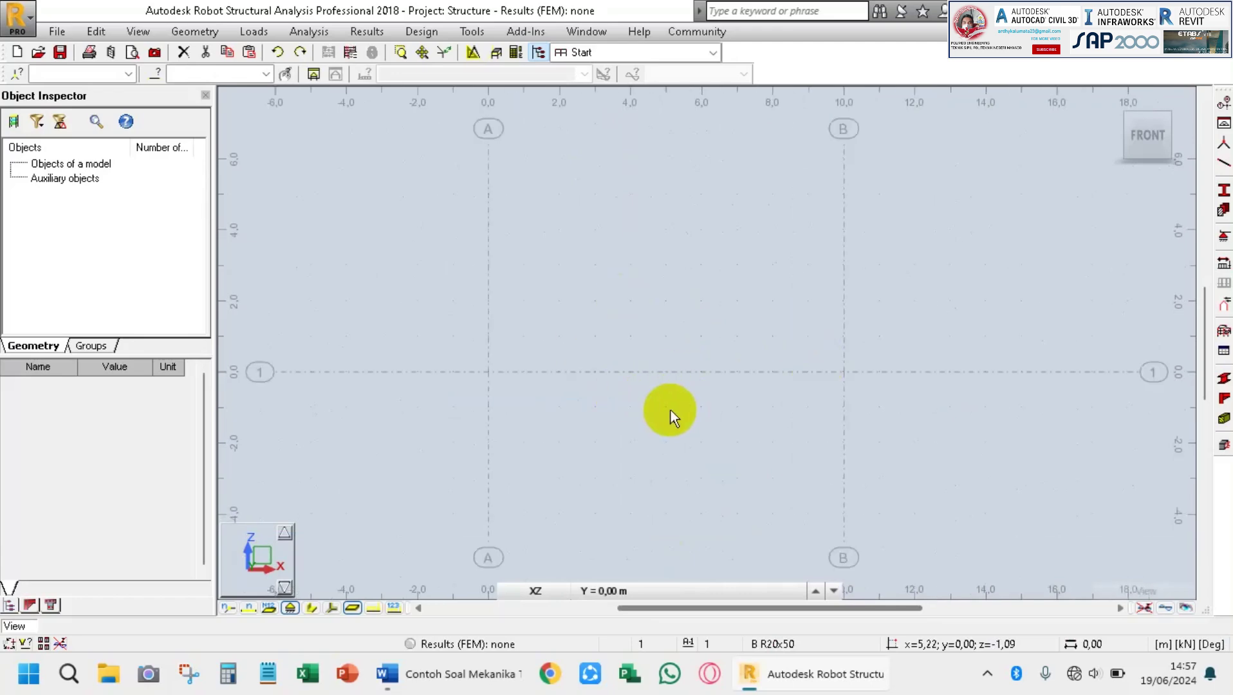
{"action": "scroll", "coordinate": [671, 411], "scroll_direction": "up", "scroll_amount": 1}
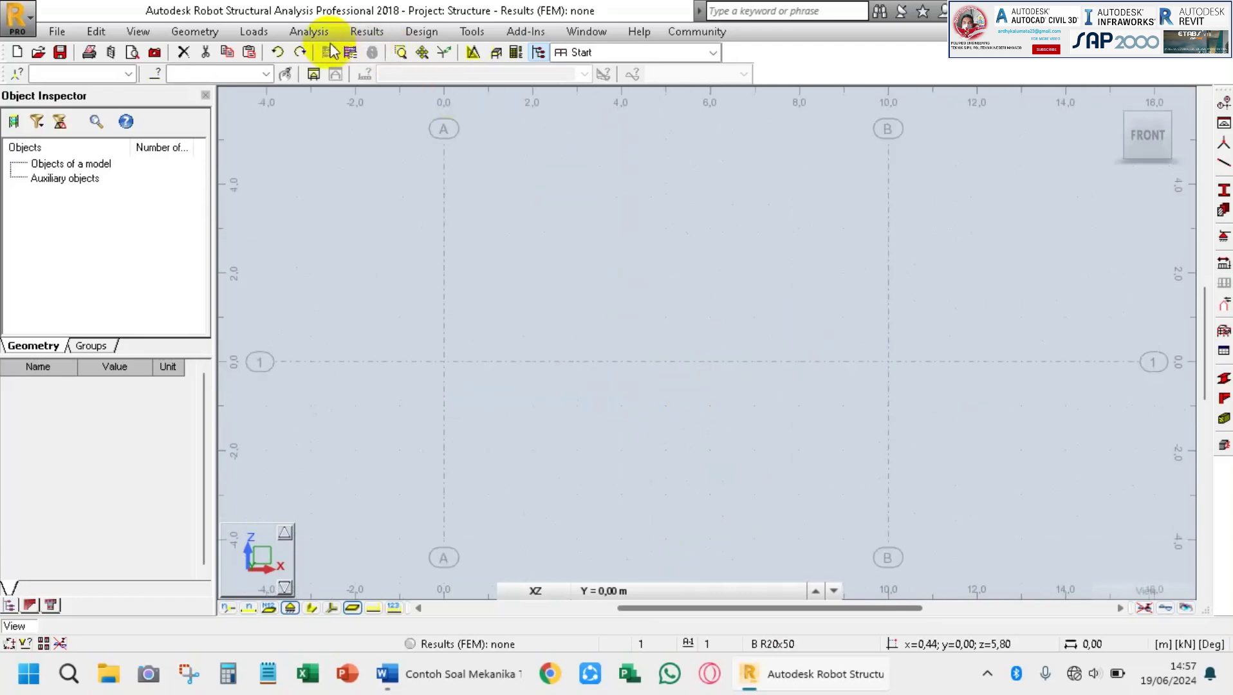
Add a dimension line from 0,00; 0,00 to 10,00; 0,00 between axes A and B, offset 1 m above axis 1, and finish dimensioning.
{"action": "left_click", "coordinate": [472, 31]}
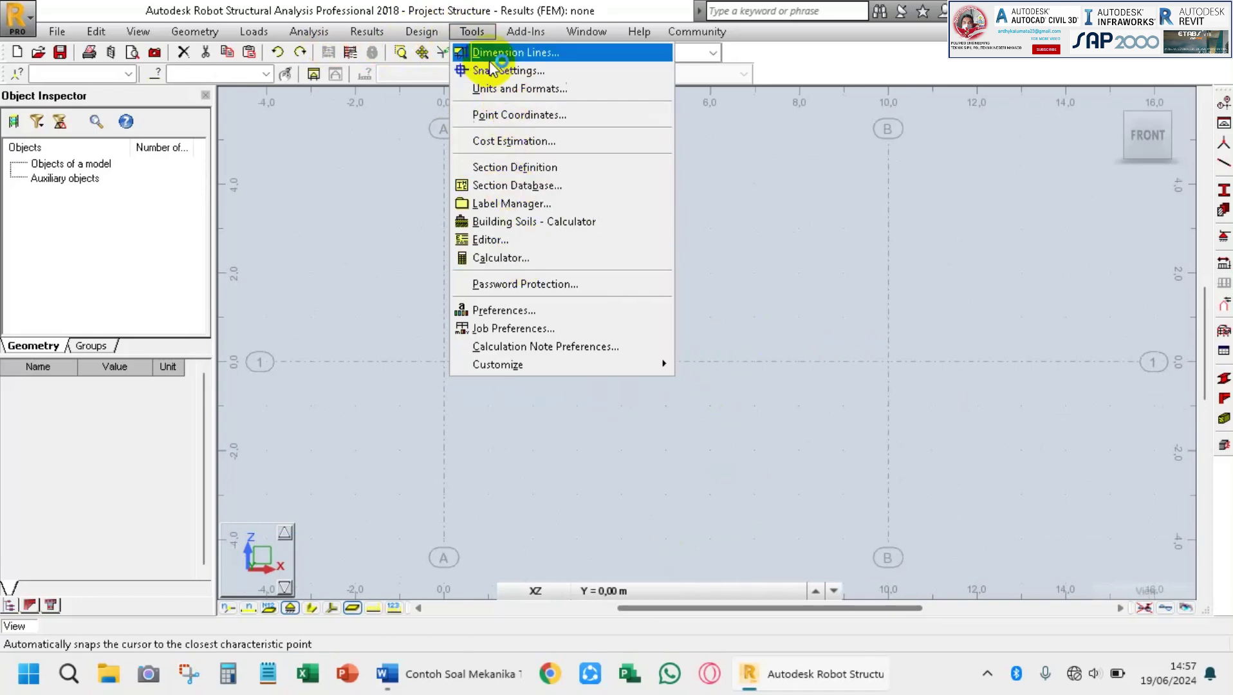
{"action": "left_click", "coordinate": [475, 32]}
{"action": "left_click", "coordinate": [472, 33]}
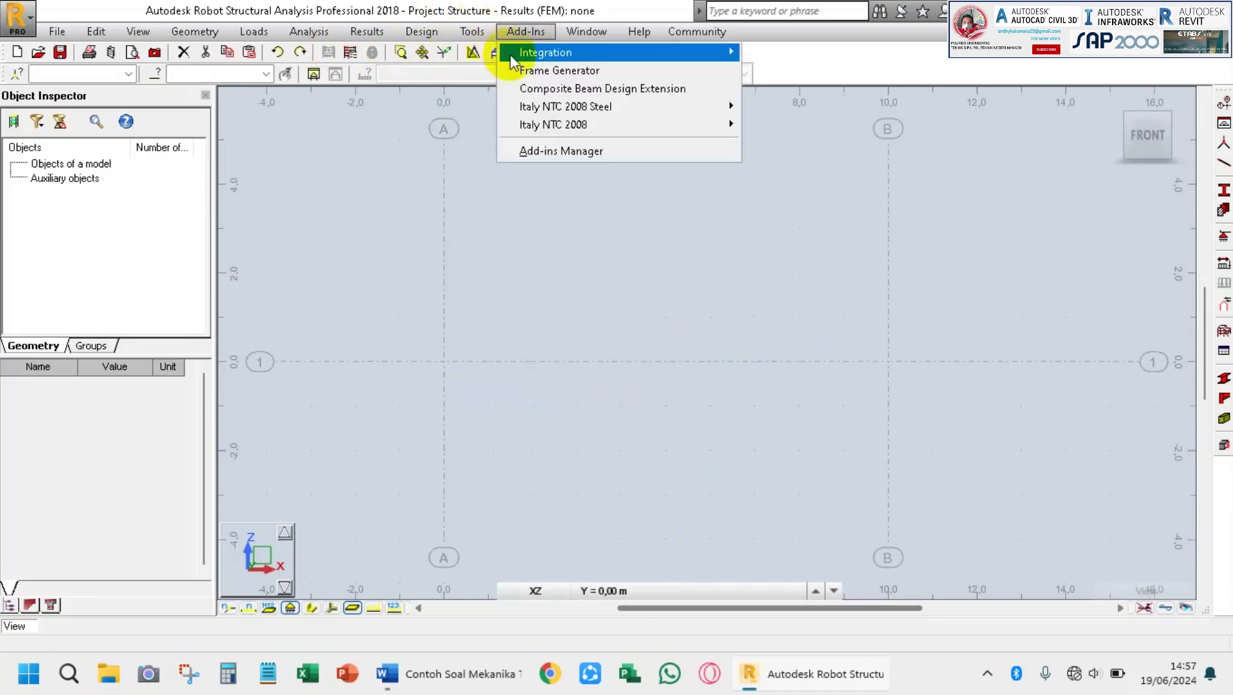
{"action": "left_click", "coordinate": [481, 53]}
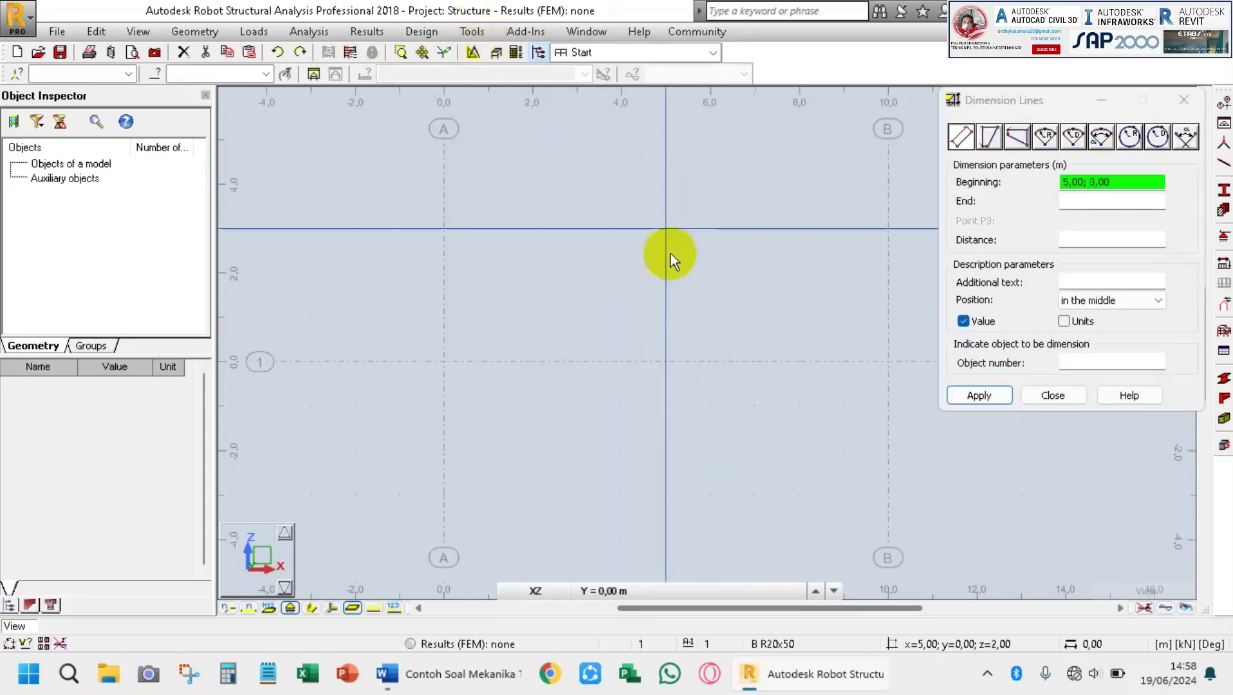
{"action": "left_click", "coordinate": [460, 364]}
{"action": "left_click", "coordinate": [889, 362]}
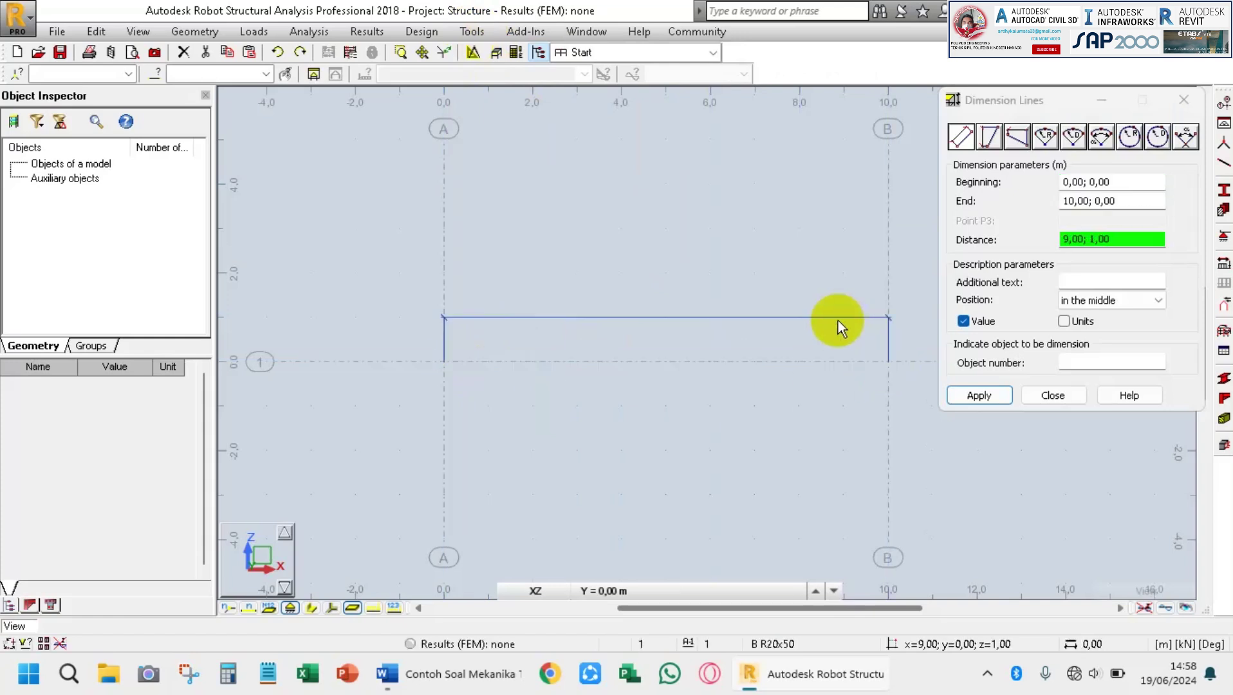
{"action": "left_click", "coordinate": [838, 319]}
{"action": "scroll", "coordinate": [675, 329], "scroll_direction": "up", "scroll_amount": 2}
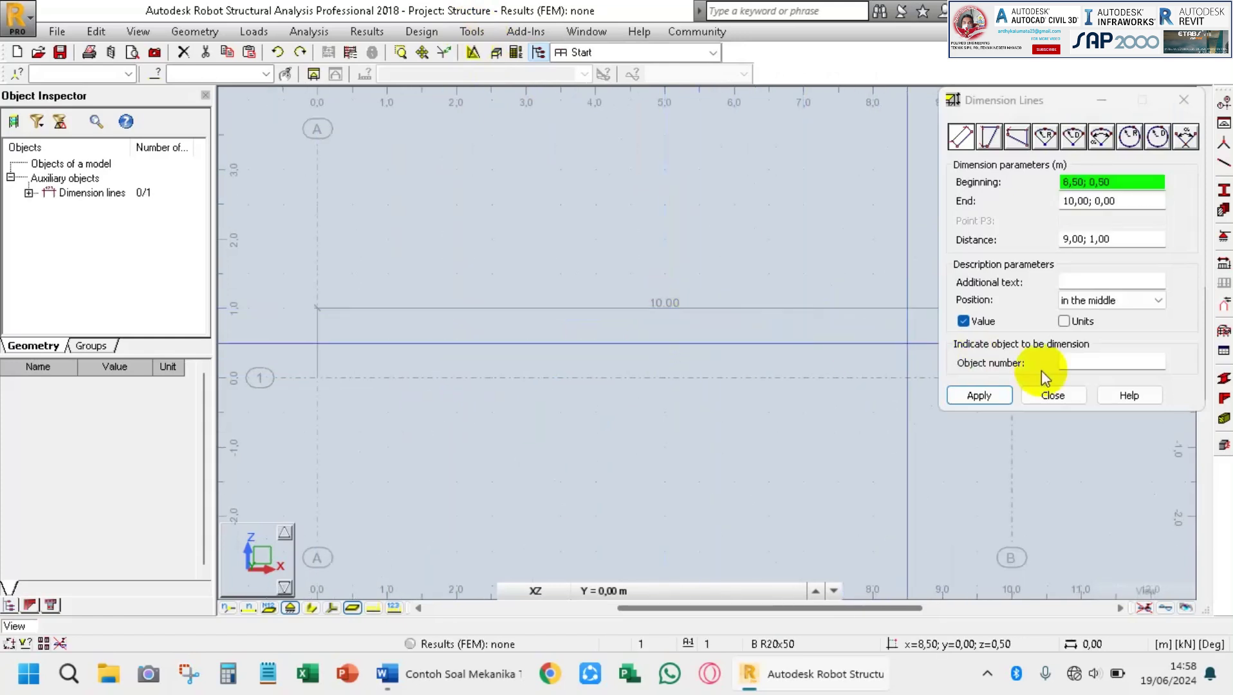
{"action": "left_click", "coordinate": [1053, 395]}
Start defining bars with the bar type RC Beam and enable the Drag option for the node coordinates.
{"action": "scroll", "coordinate": [675, 329], "scroll_direction": "down", "scroll_amount": 1}
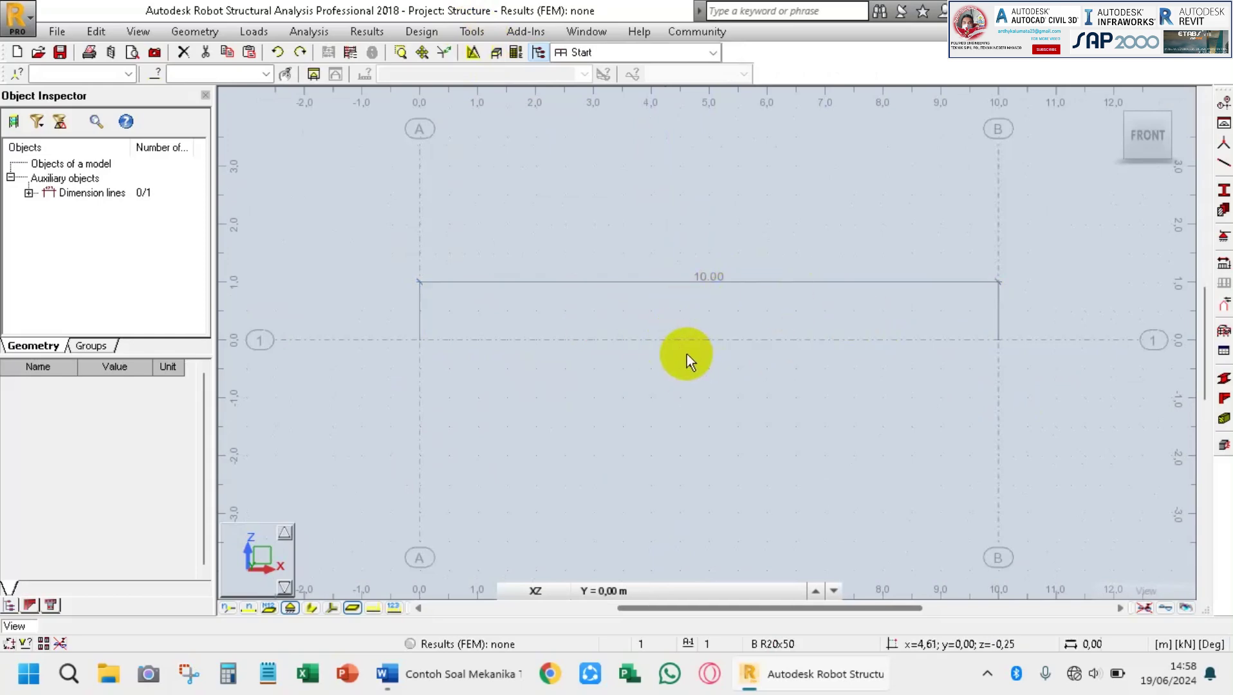
{"action": "middle_click_drag", "start_coordinate": [921, 347], "coordinate": [896, 346]}
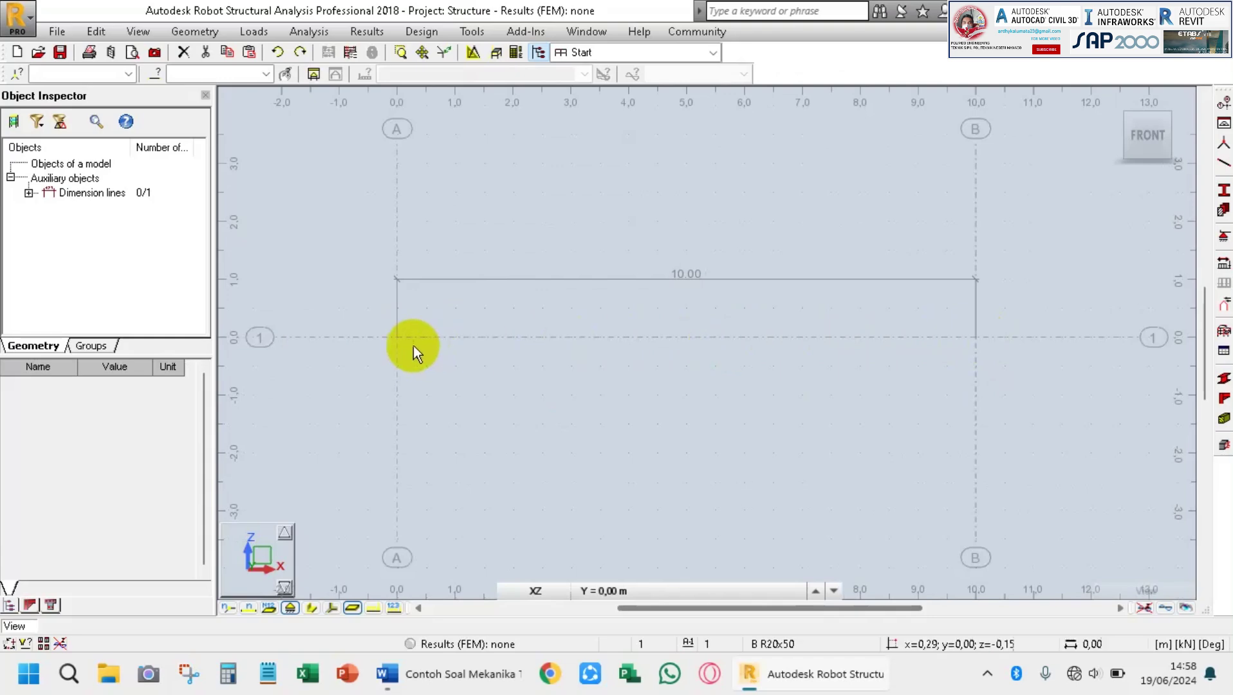
{"action": "left_click", "coordinate": [1223, 166]}
{"action": "left_click", "coordinate": [840, 203]}
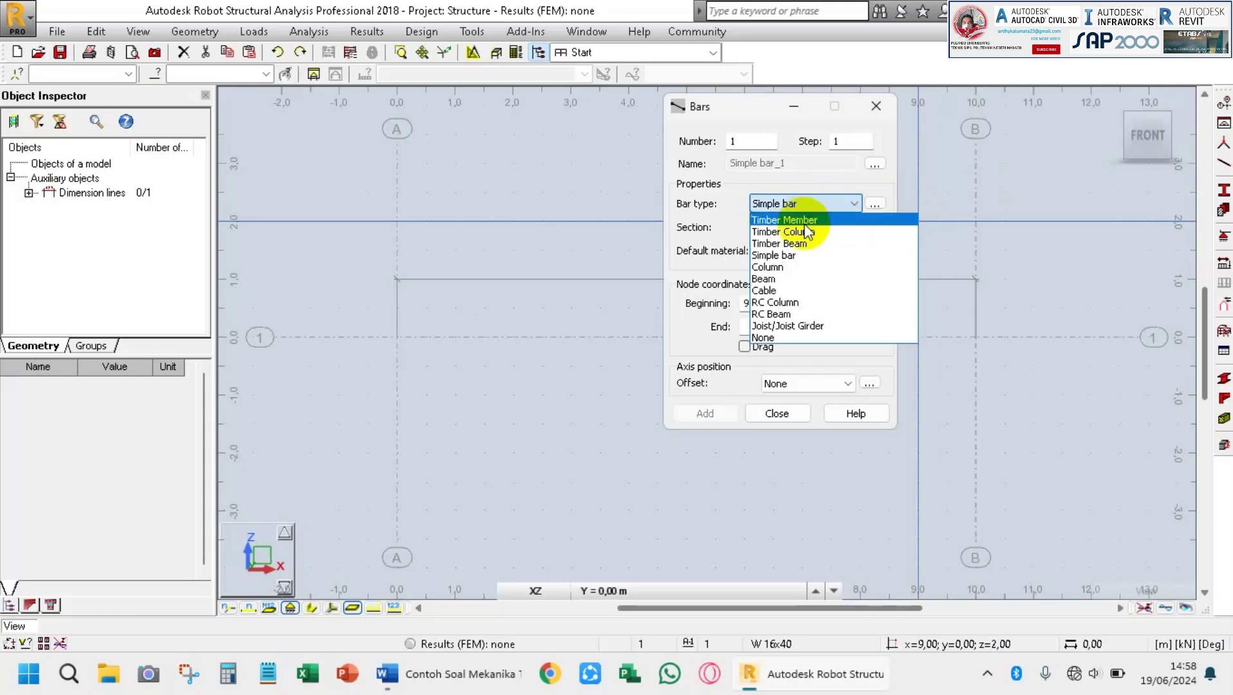
{"action": "left_click", "coordinate": [783, 314]}
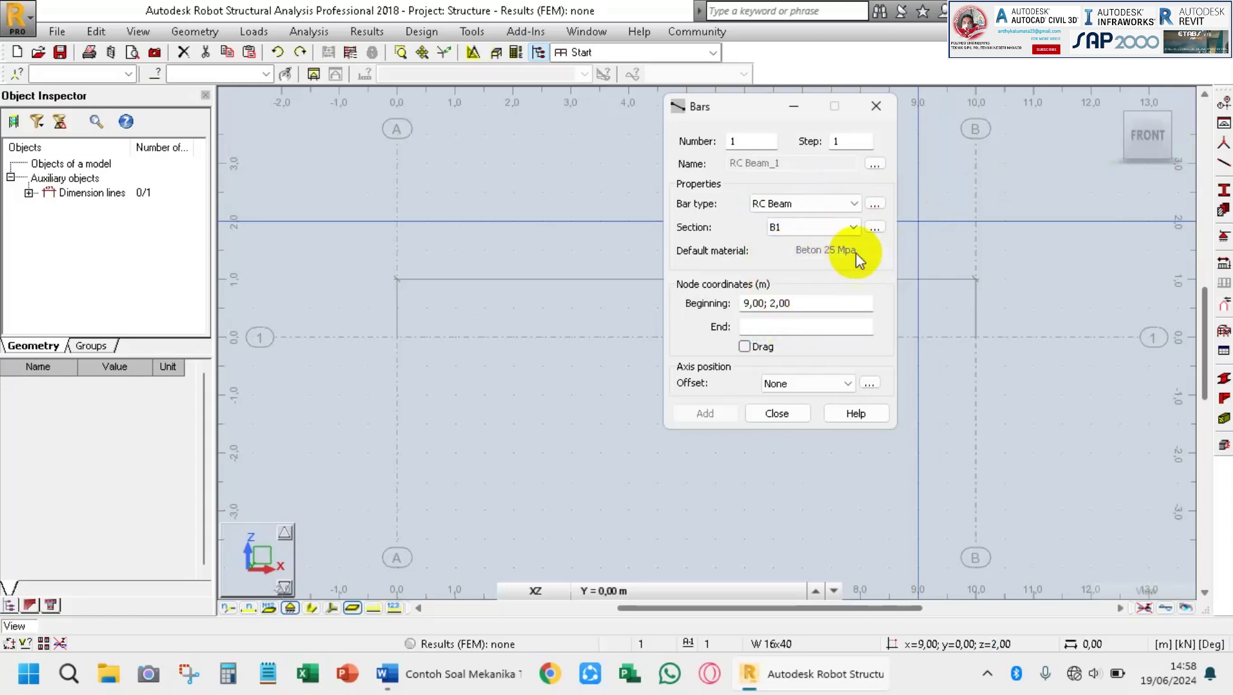
{"action": "left_click", "coordinate": [745, 347]}
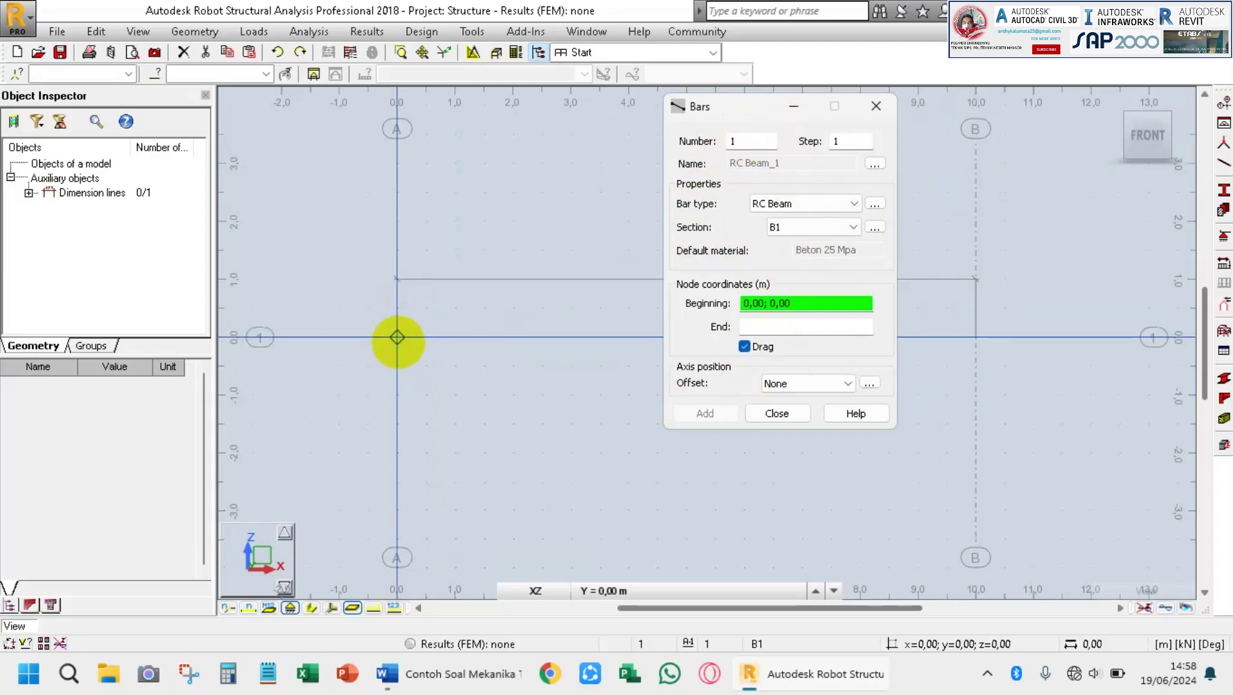
Draw the beam along axis 1 from 0,00; 0,00 at axis A to 10,00; 0,00 at axis B, and finish bar definition.
{"action": "left_click_drag", "start_coordinate": [397, 340], "coordinate": [976, 337]}
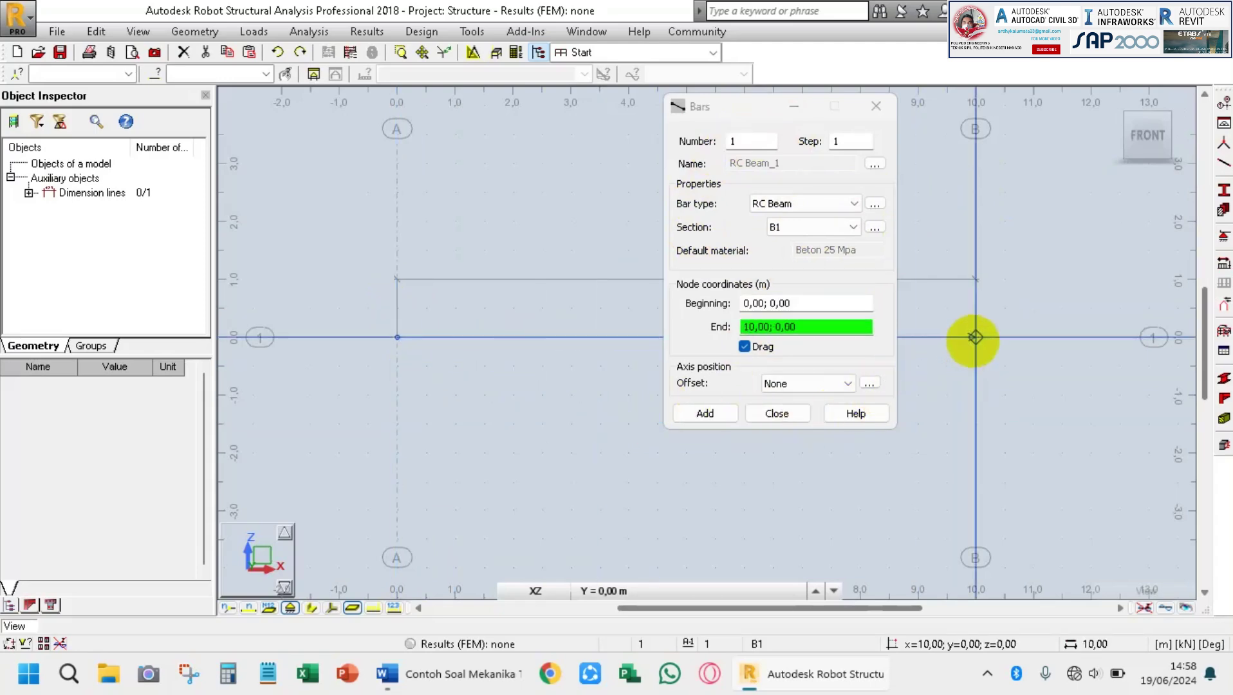
{"action": "scroll", "coordinate": [975, 338], "scroll_direction": "down", "scroll_amount": 2}
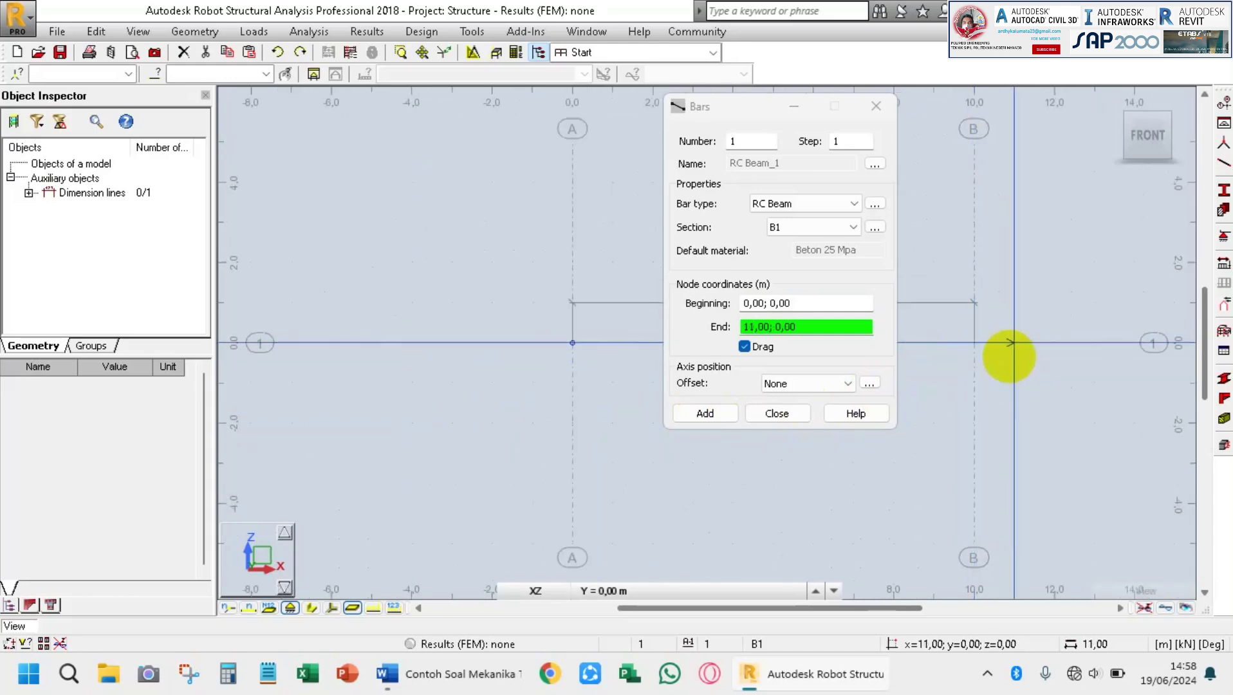
{"action": "left_click", "coordinate": [974, 342]}
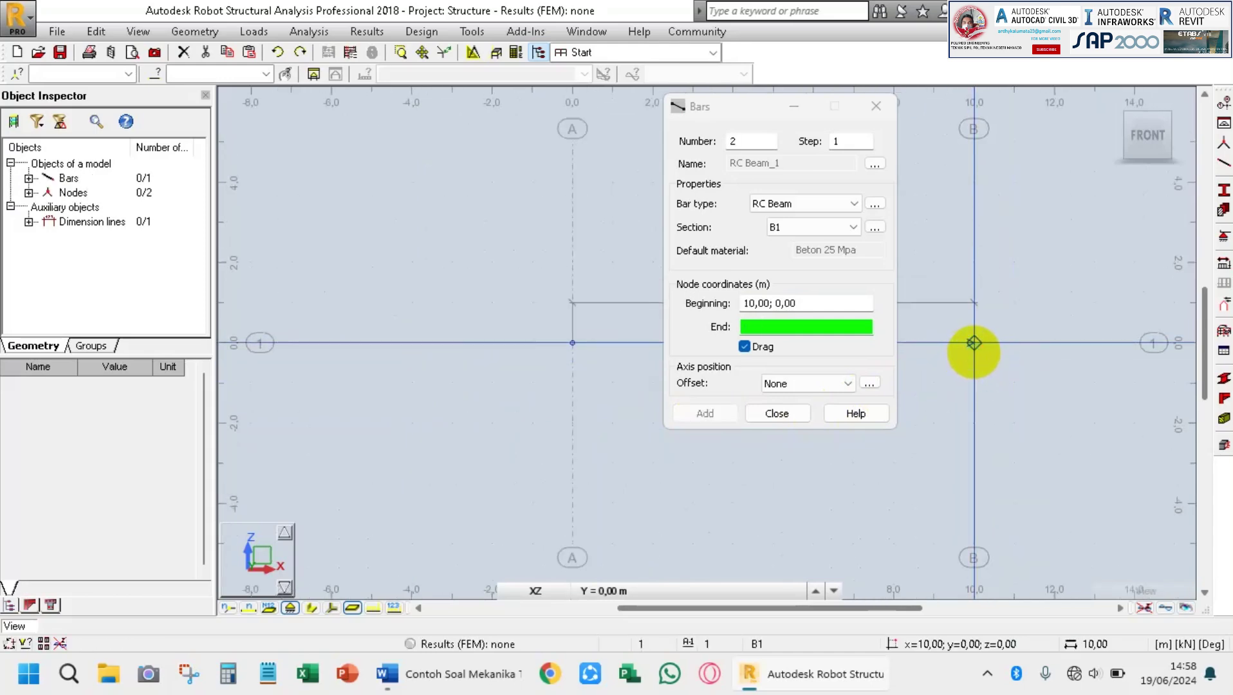
{"action": "left_click", "coordinate": [785, 414]}
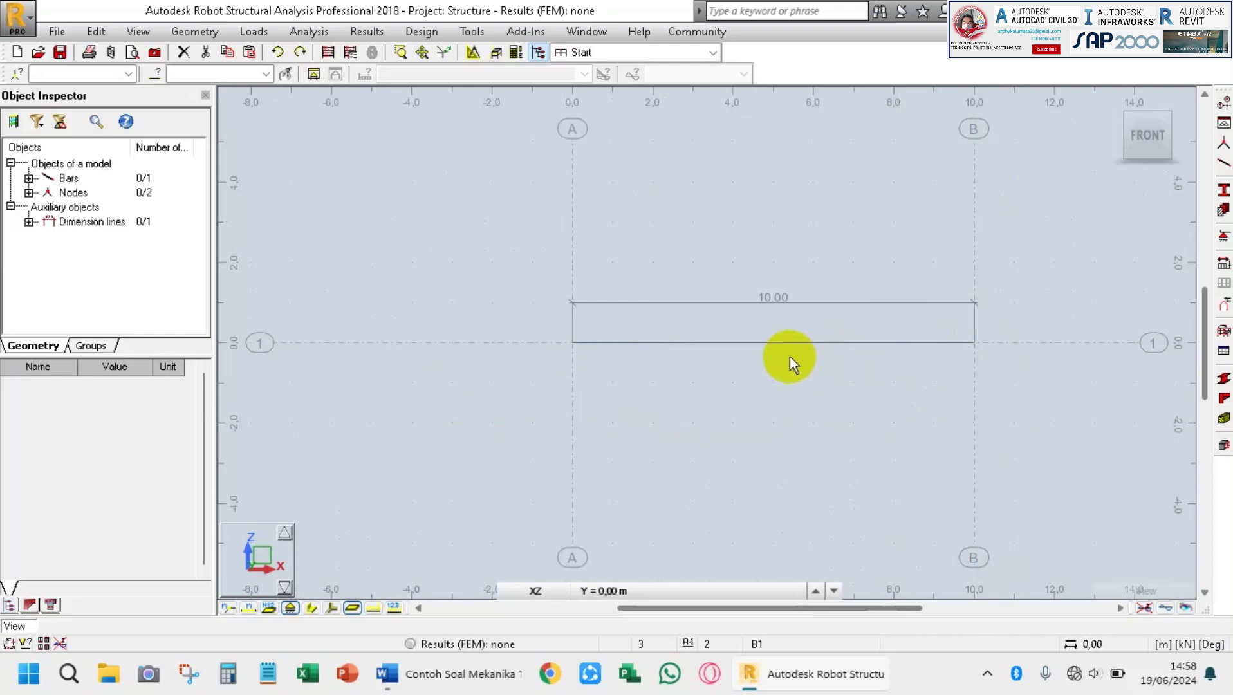
Check the support types at A and B in the Word document's beam diagram and return to Robot.
{"action": "scroll", "coordinate": [773, 357], "scroll_direction": "up", "scroll_amount": 4}
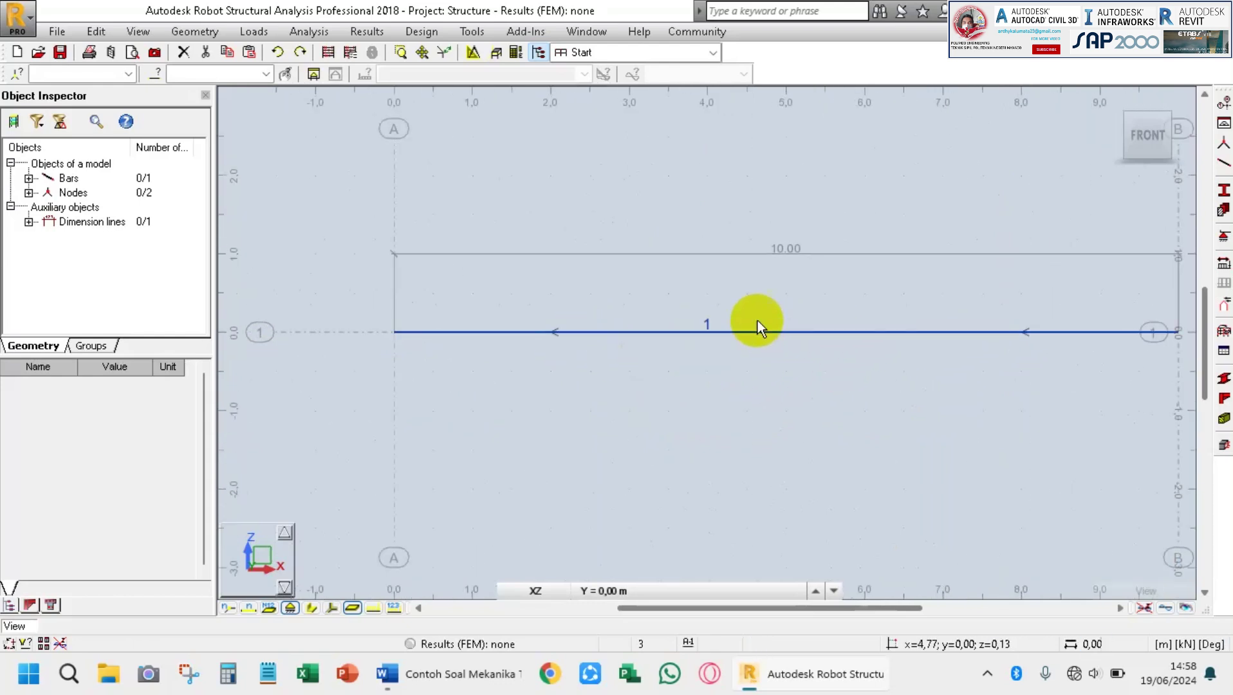
{"action": "middle_click_drag", "start_coordinate": [767, 343], "coordinate": [671, 351]}
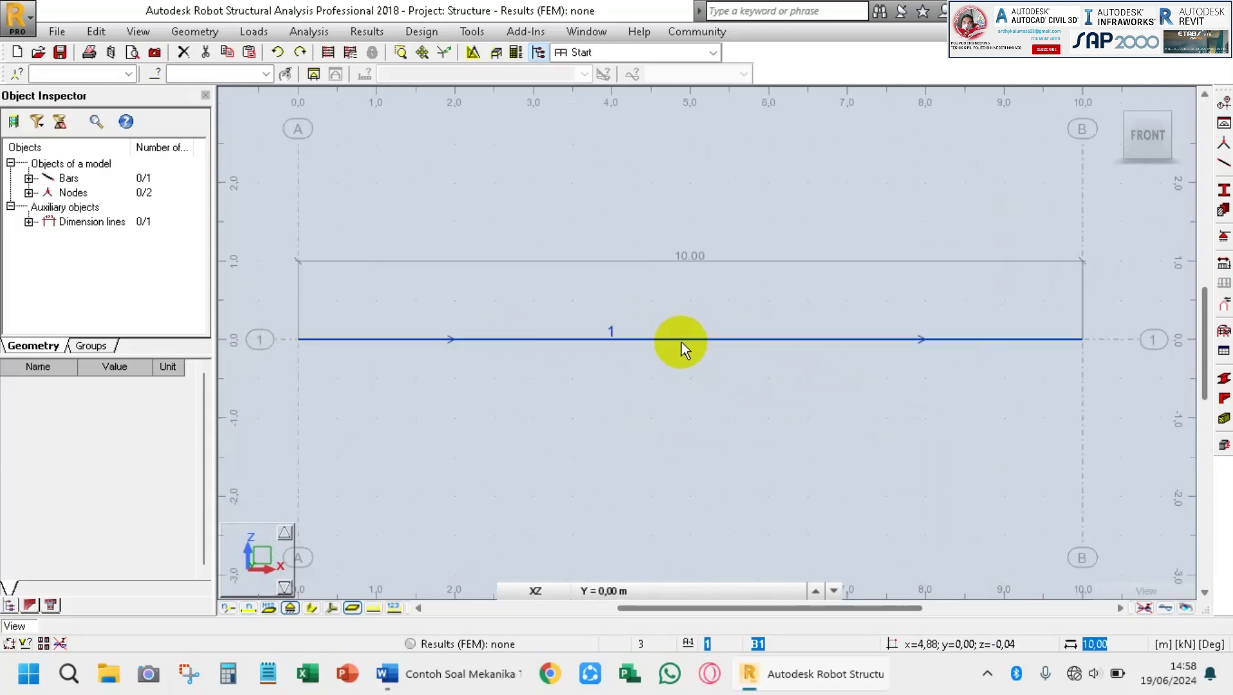
{"action": "scroll", "coordinate": [671, 331], "scroll_direction": "down", "scroll_amount": 1}
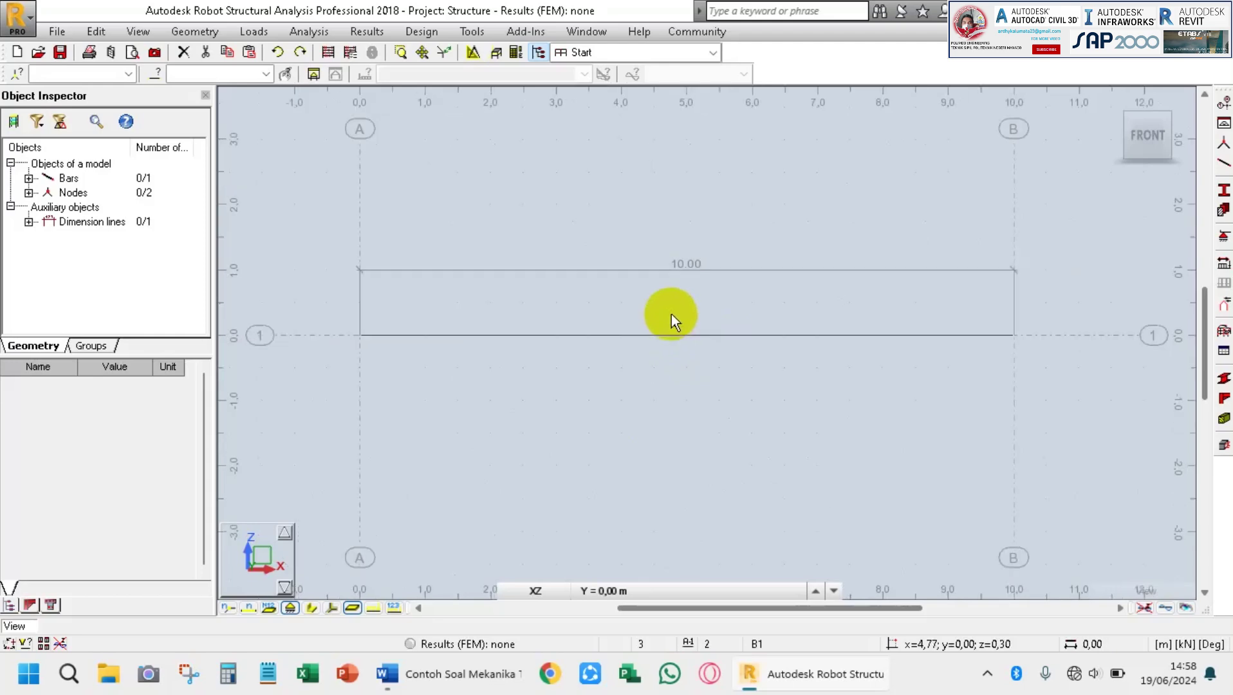
{"action": "middle_click_drag", "start_coordinate": [675, 335], "coordinate": [674, 311]}
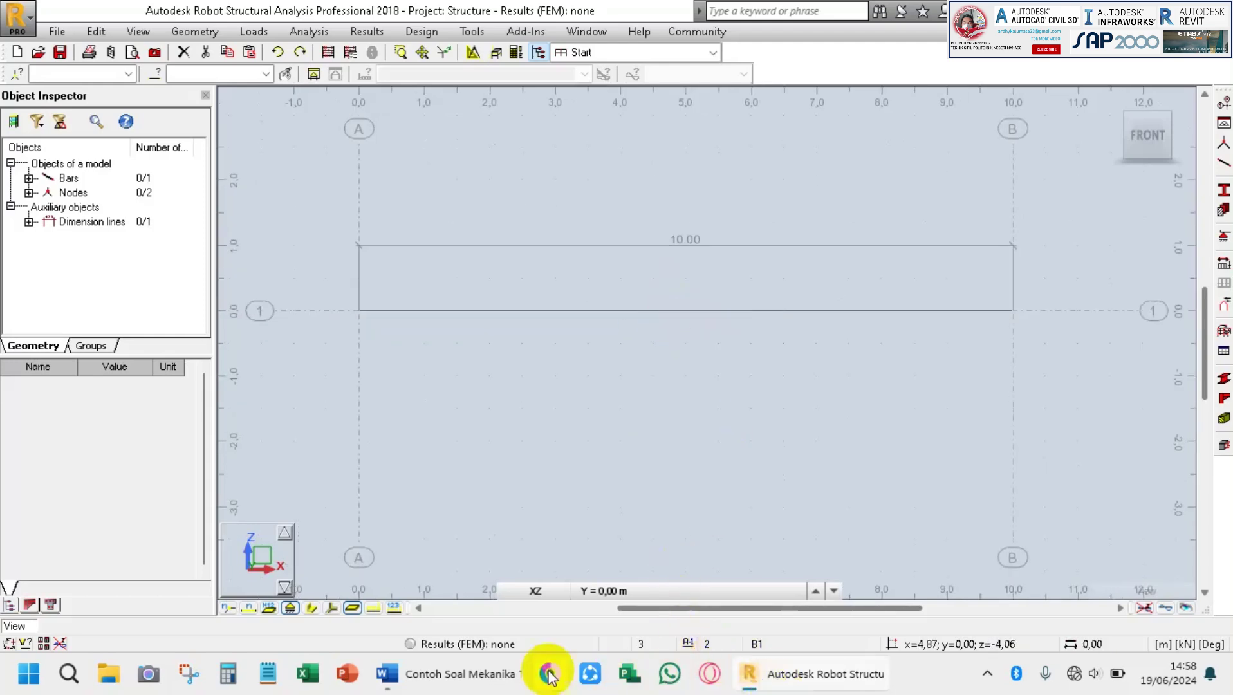
{"action": "left_click", "coordinate": [445, 675]}
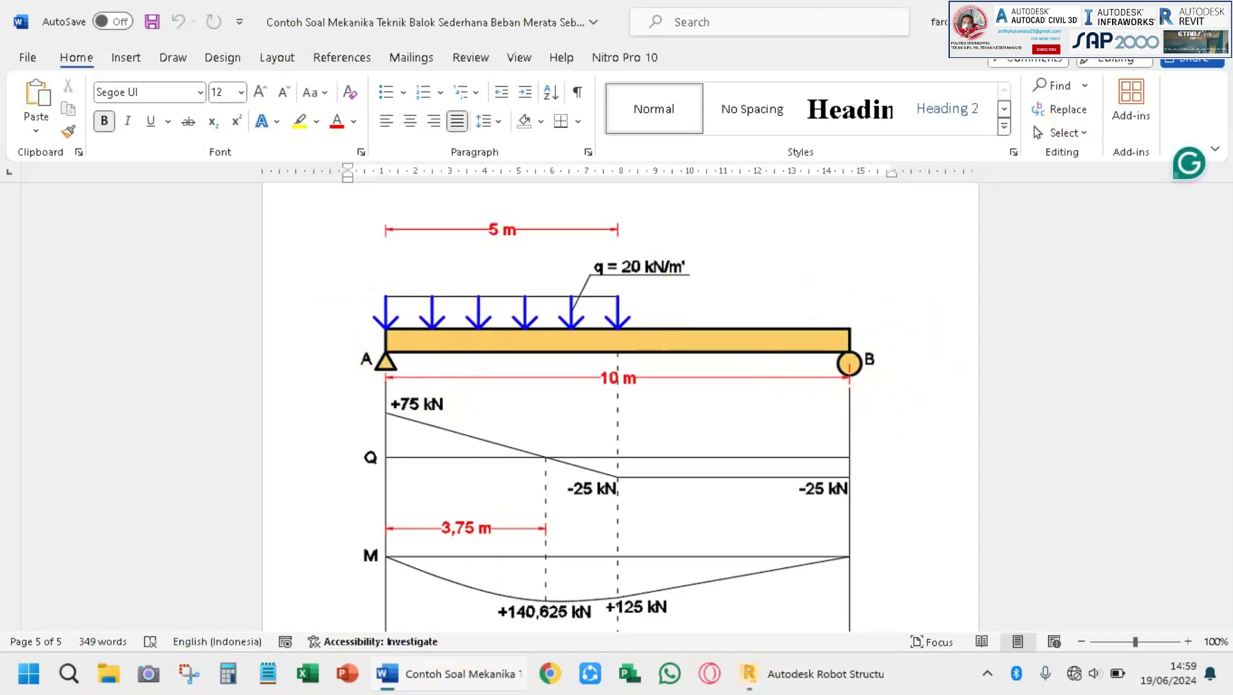
{"action": "key", "text": "alt+Tab"}
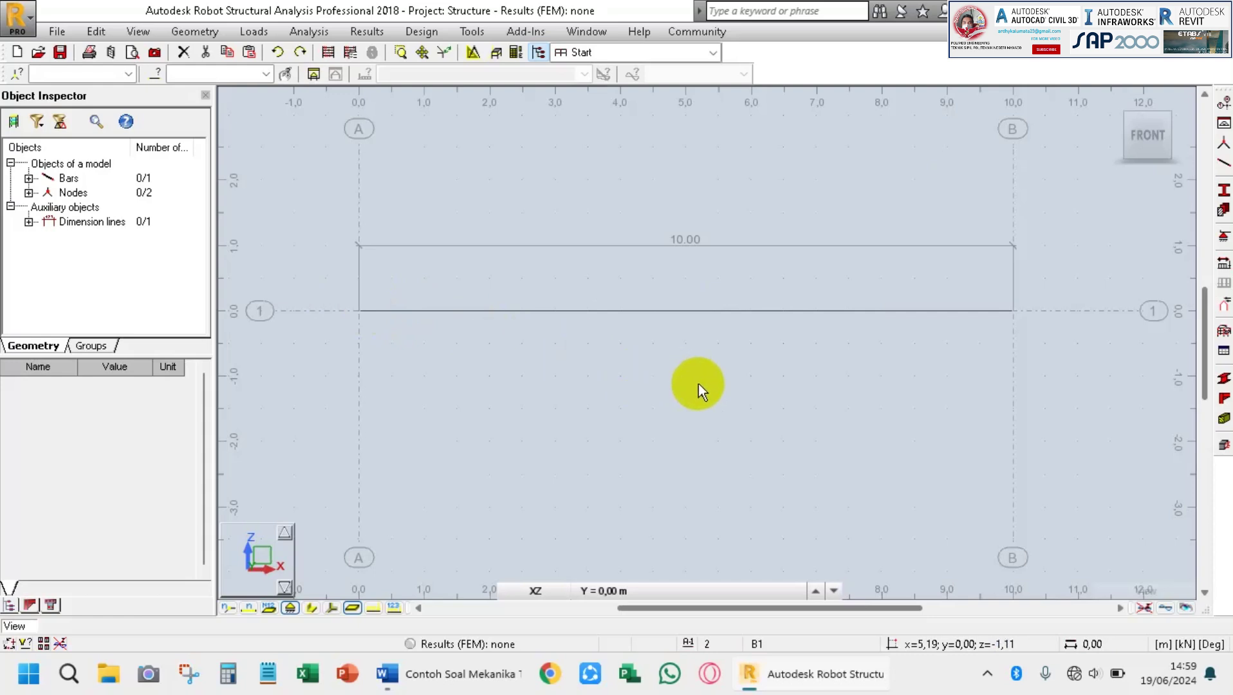
Assign a Pinned support to the beam's end node at axis A and close the support definition.
{"action": "middle_click_drag", "start_coordinate": [671, 388], "coordinate": [675, 397]}
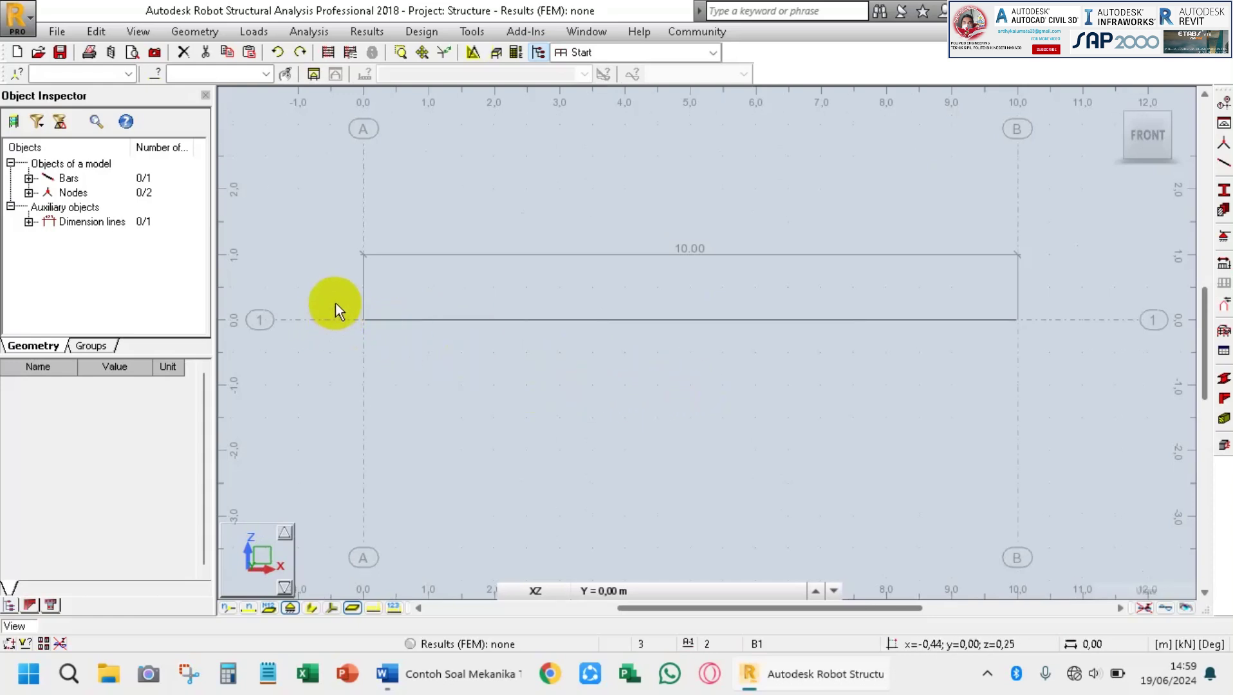
{"action": "left_click_drag", "start_coordinate": [332, 296], "coordinate": [411, 426]}
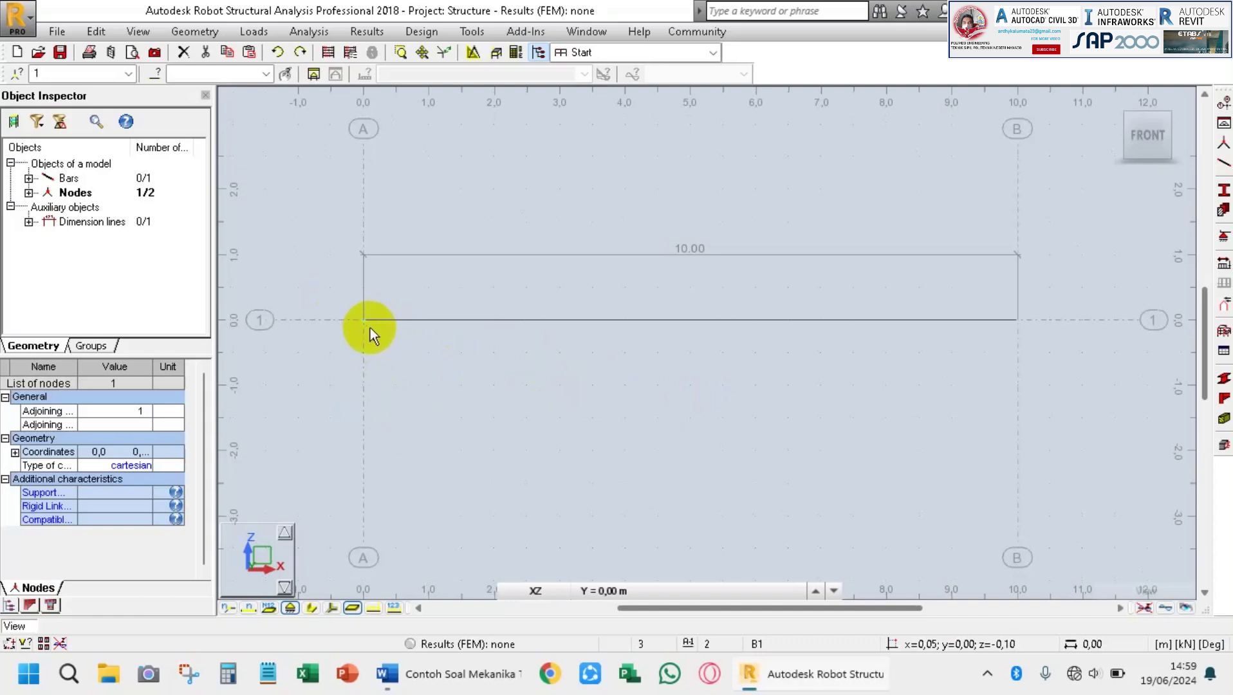
{"action": "left_click", "coordinate": [1223, 238]}
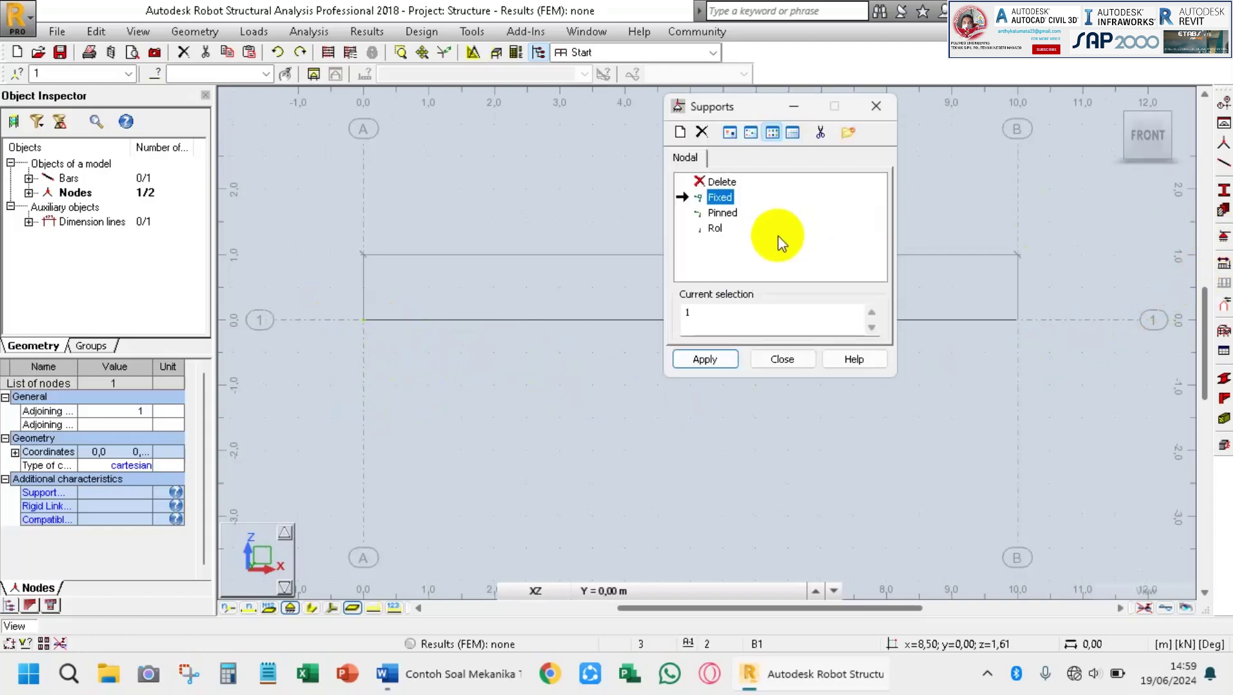
{"action": "left_click", "coordinate": [720, 213]}
{"action": "left_click", "coordinate": [716, 228]}
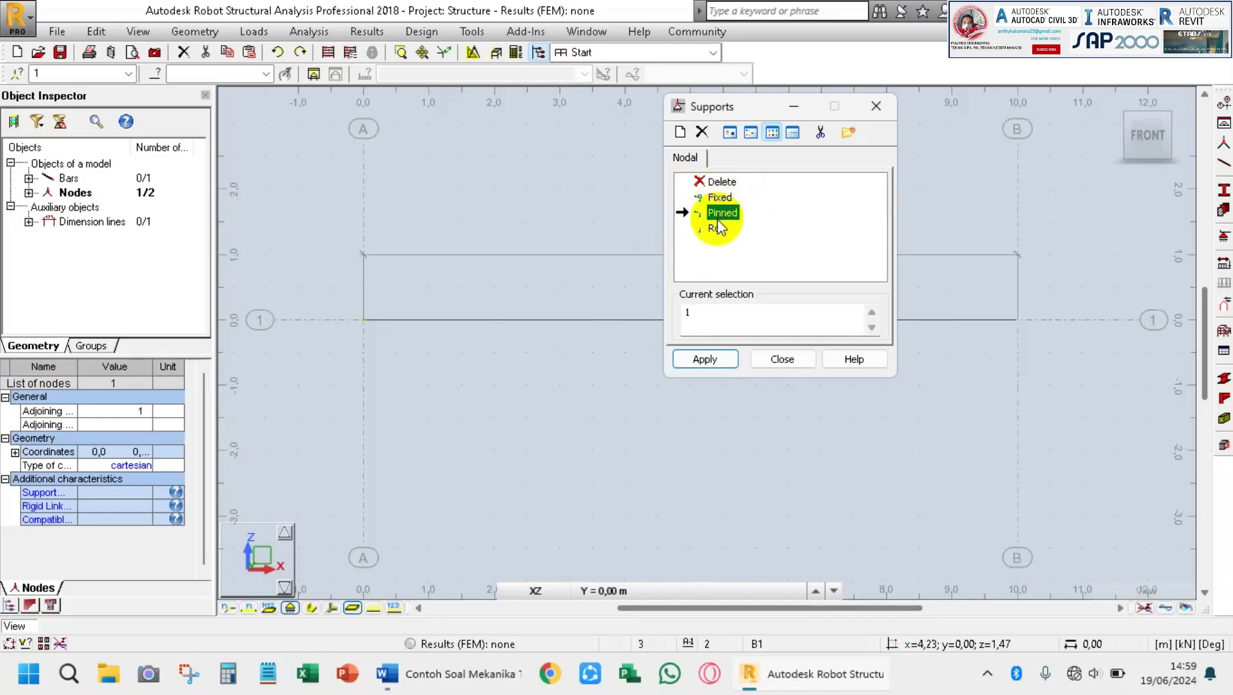
{"action": "left_click", "coordinate": [715, 367]}
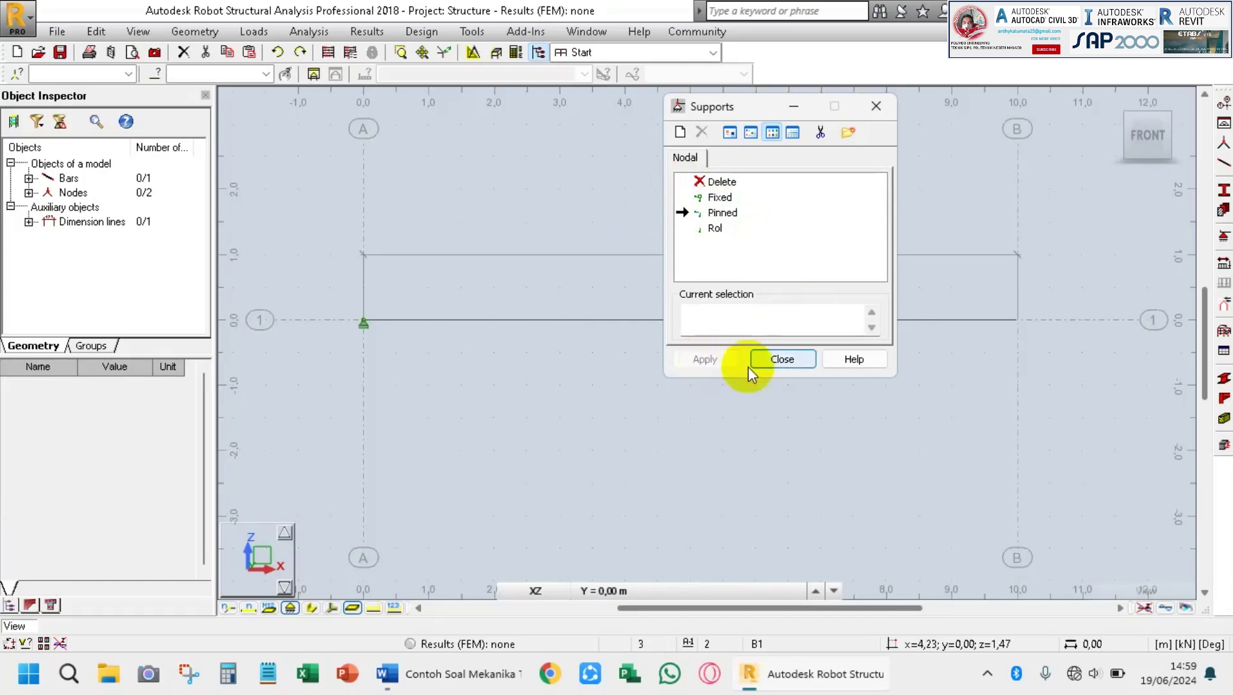
{"action": "left_click", "coordinate": [787, 365]}
{"action": "scroll", "coordinate": [353, 339], "scroll_direction": "up", "scroll_amount": 6}
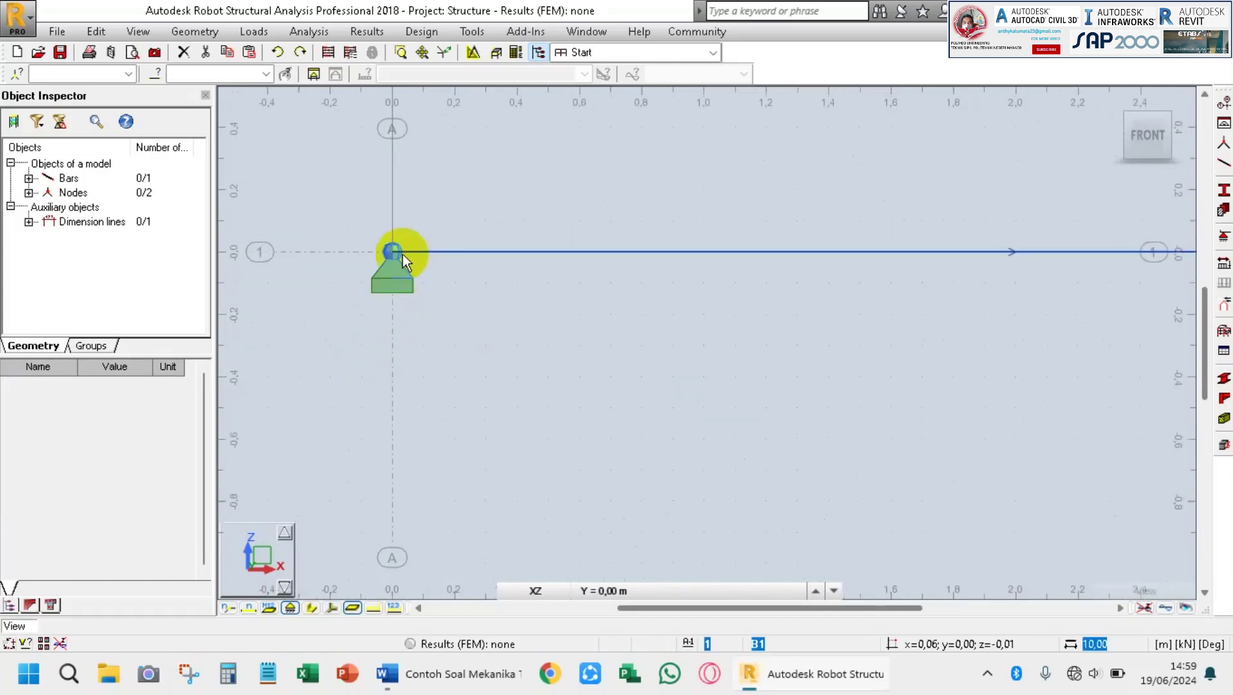
Assign the Rol support to the beam's end node at axis B and close the support definition.
{"action": "scroll", "coordinate": [378, 278], "scroll_direction": "down", "scroll_amount": 6}
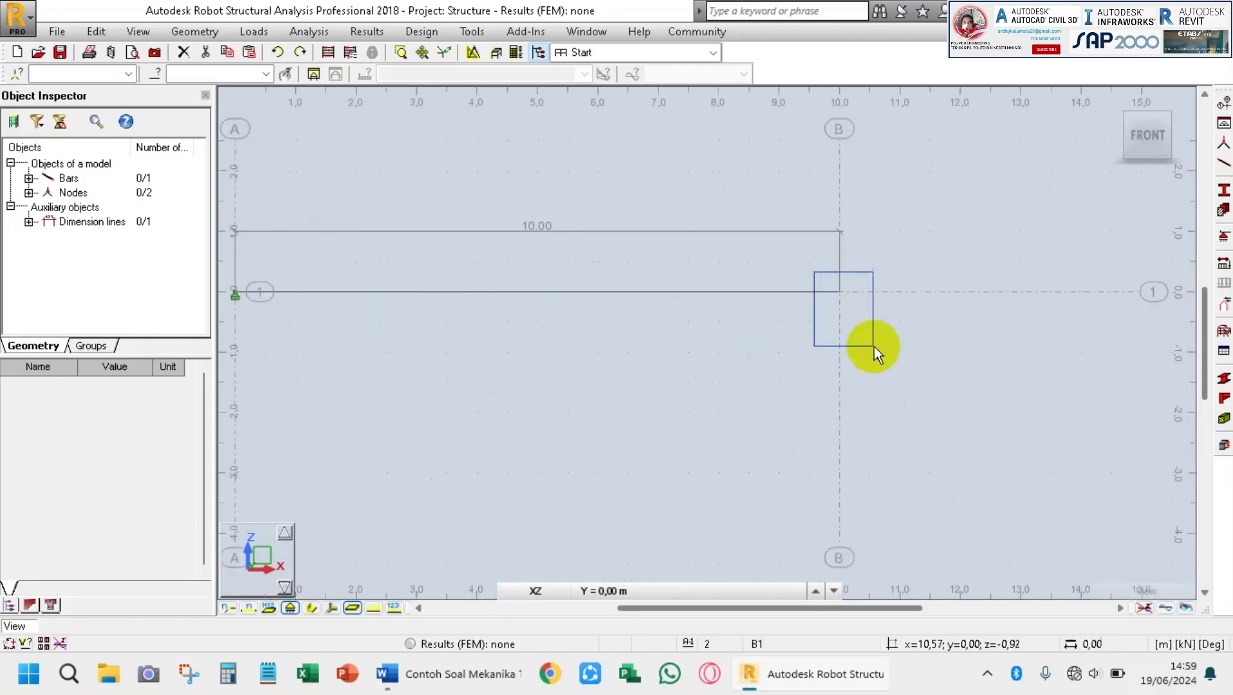
{"action": "left_click_drag", "start_coordinate": [874, 346], "coordinate": [878, 345]}
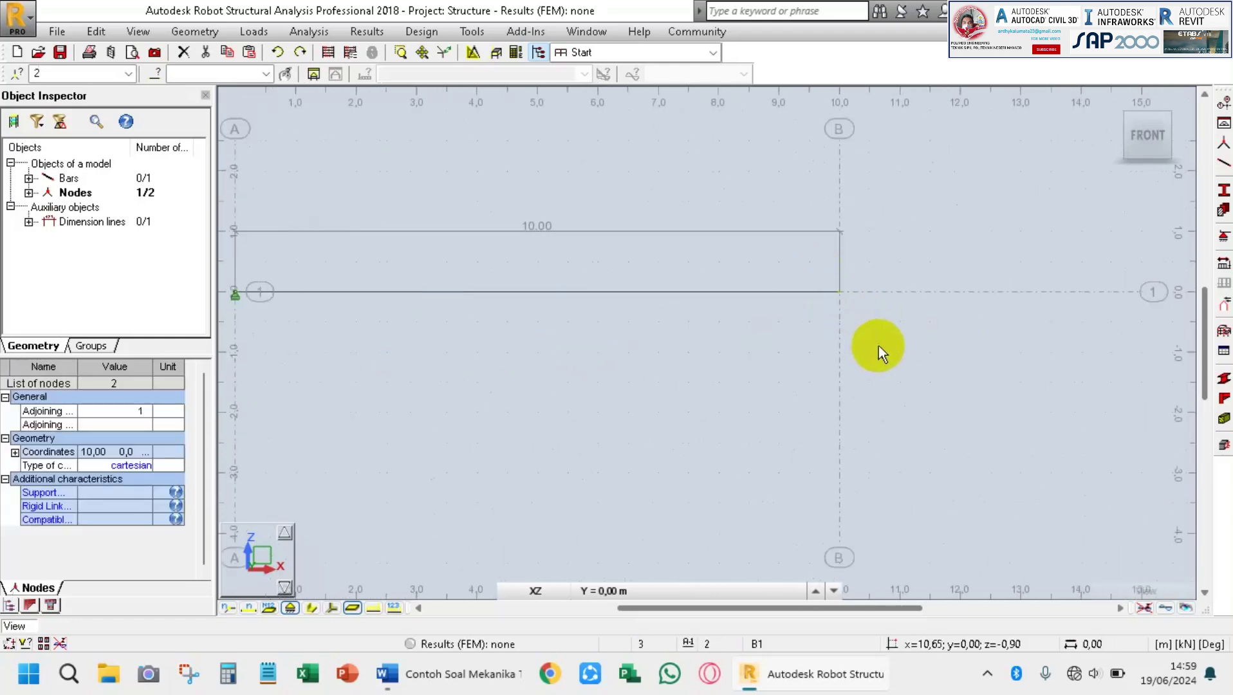
{"action": "left_click", "coordinate": [1223, 236]}
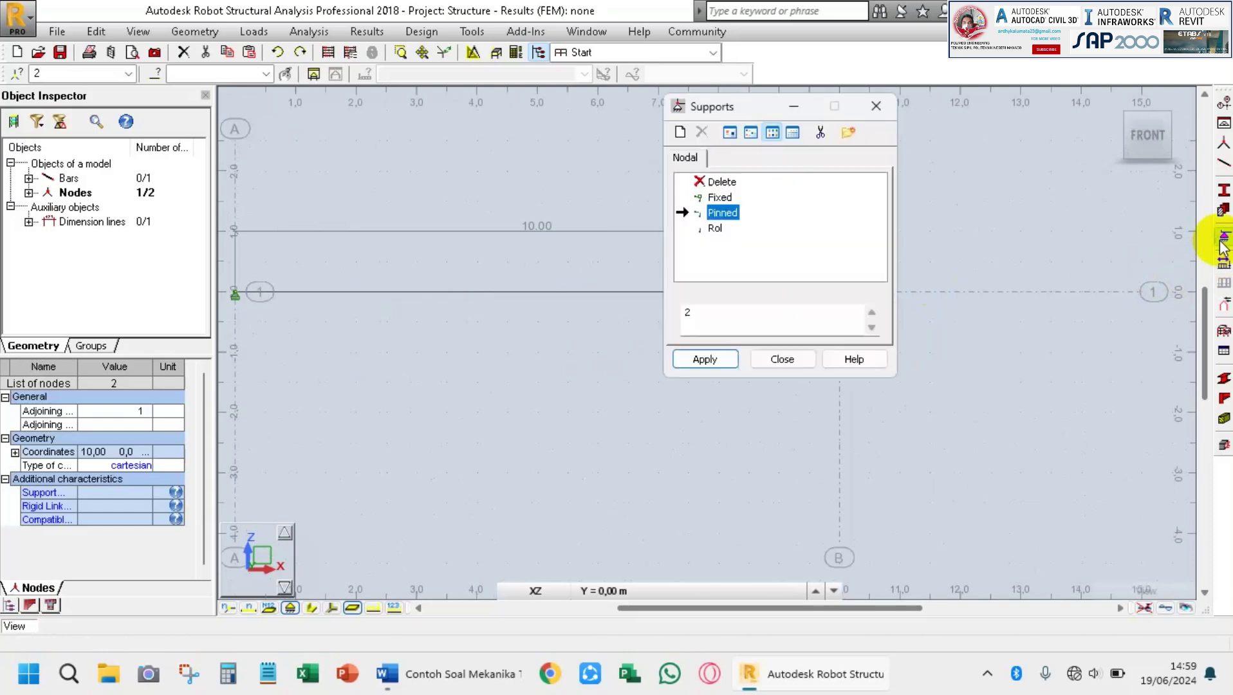
{"action": "left_click", "coordinate": [714, 230]}
{"action": "left_click", "coordinate": [713, 359]}
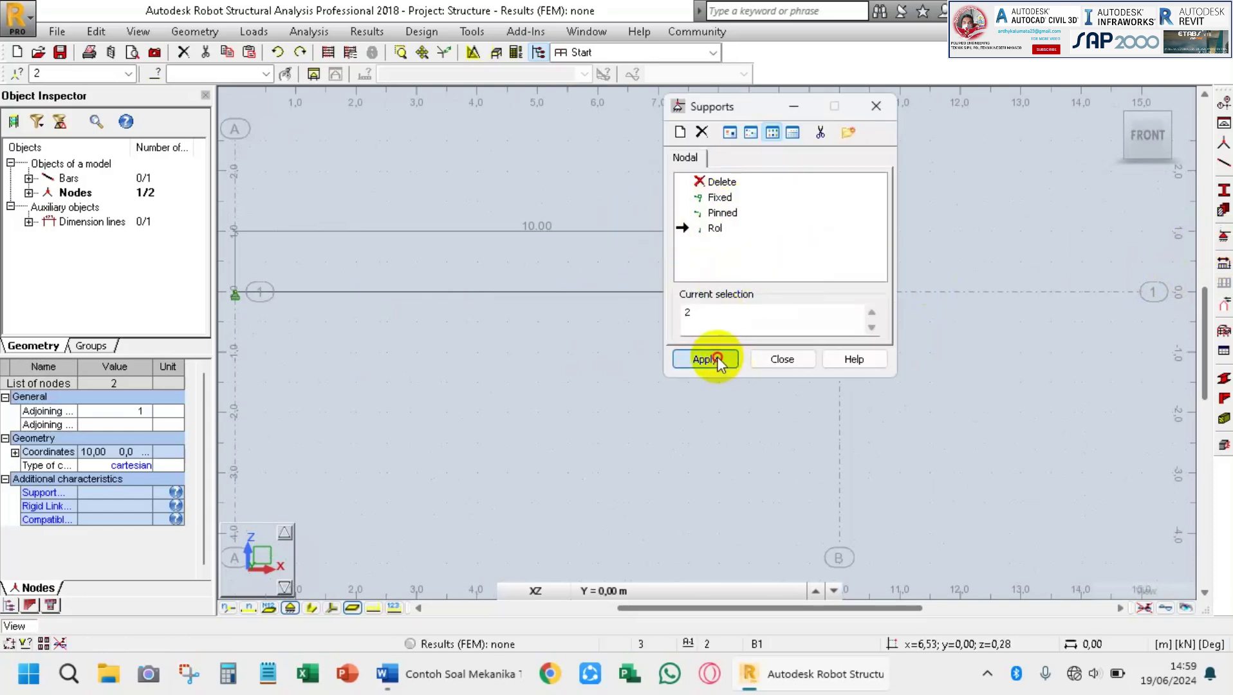
{"action": "left_click", "coordinate": [784, 359]}
{"action": "scroll", "coordinate": [838, 292], "scroll_direction": "up", "scroll_amount": 10}
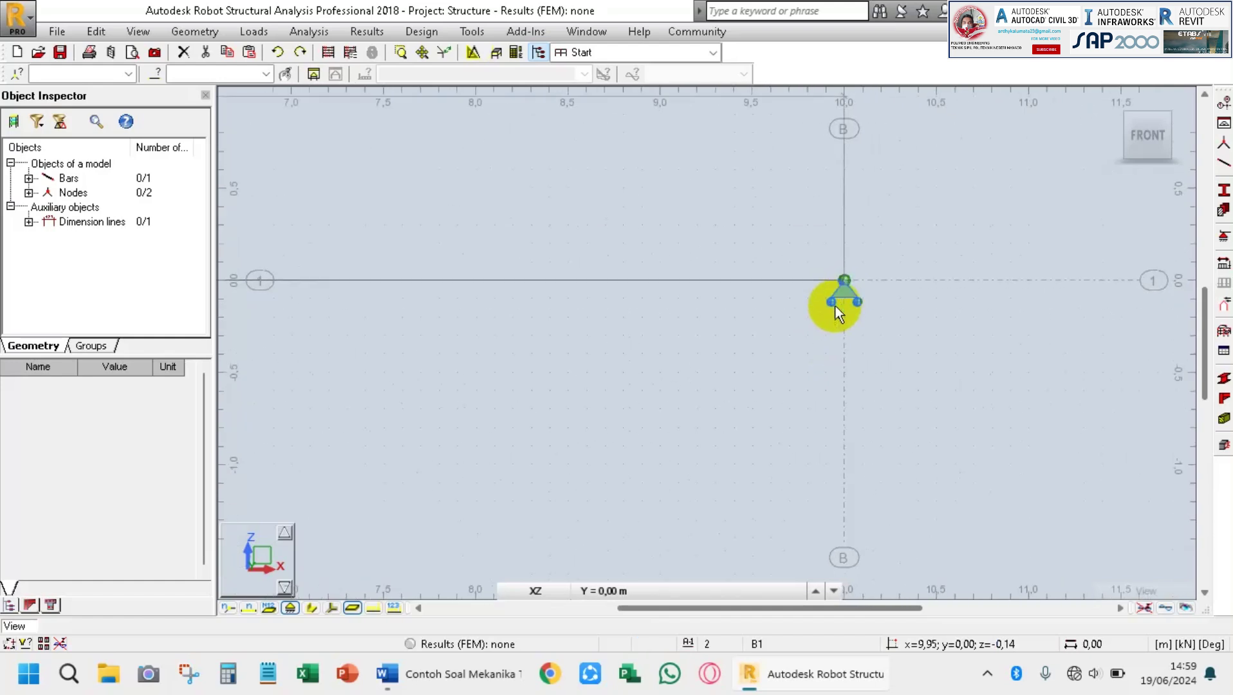
{"action": "scroll", "coordinate": [815, 289], "scroll_direction": "down", "scroll_amount": 10}
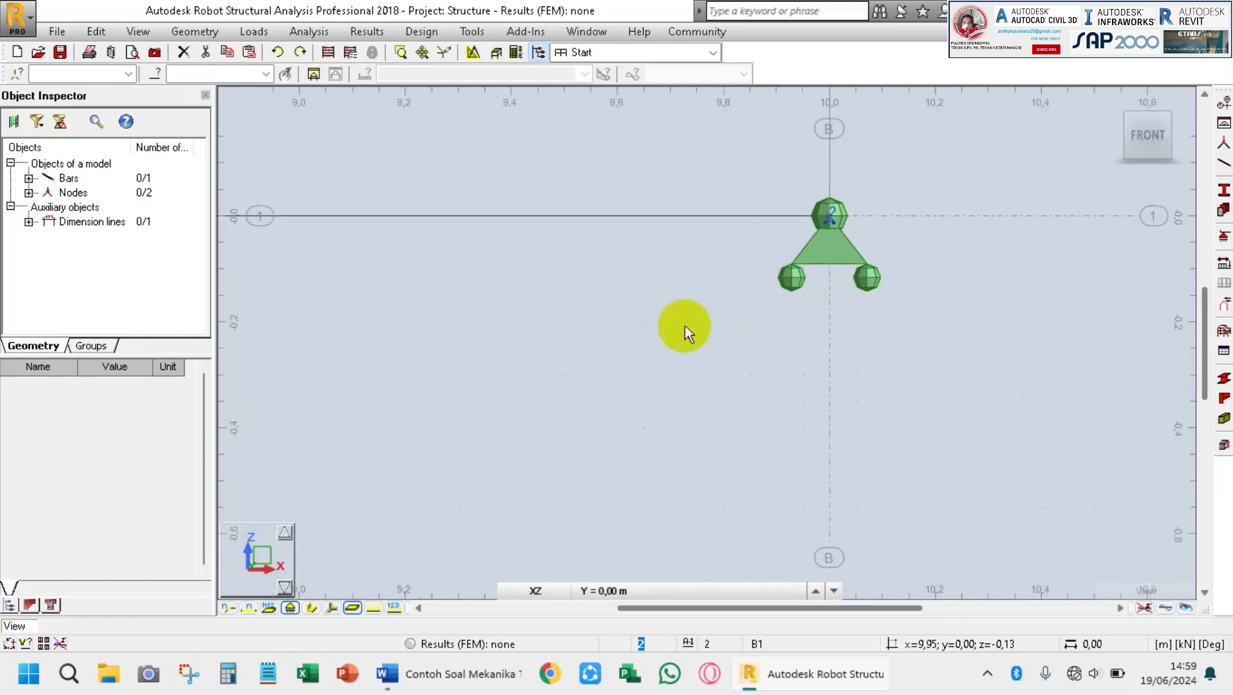
{"action": "scroll", "coordinate": [283, 301], "scroll_direction": "up", "scroll_amount": 6}
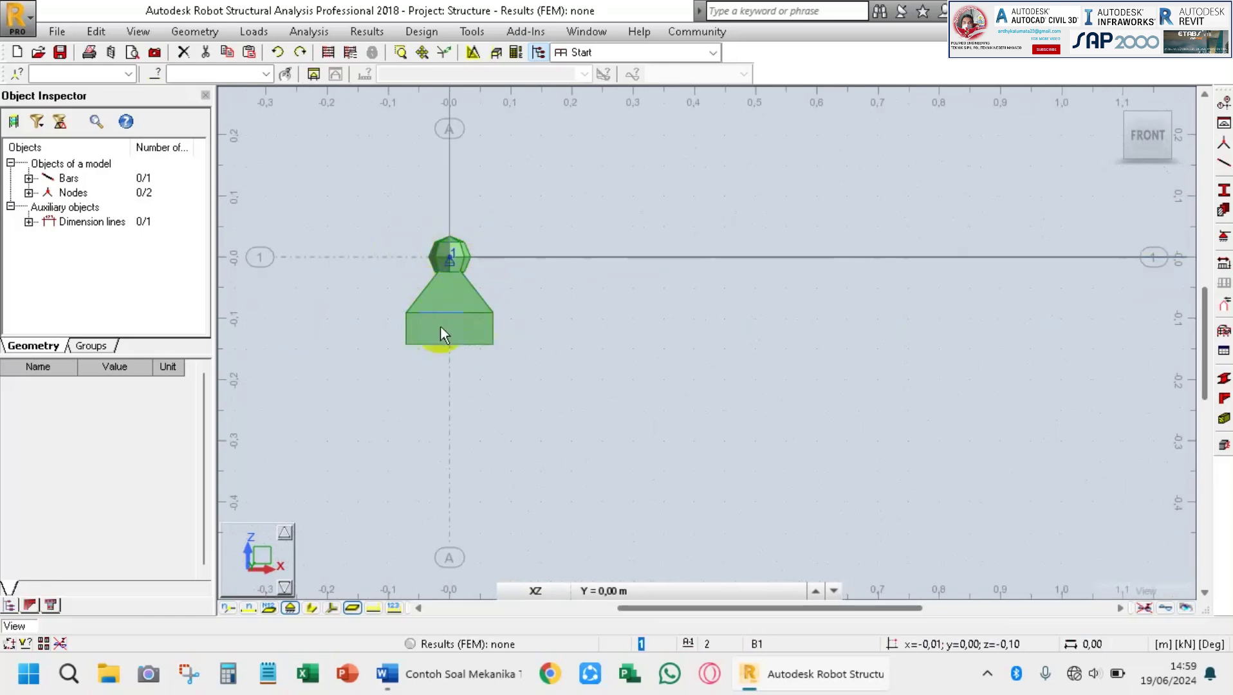
Check the loading on the beam diagram in the Word document and return to Robot.
{"action": "scroll", "coordinate": [420, 339], "scroll_direction": "down", "scroll_amount": 7}
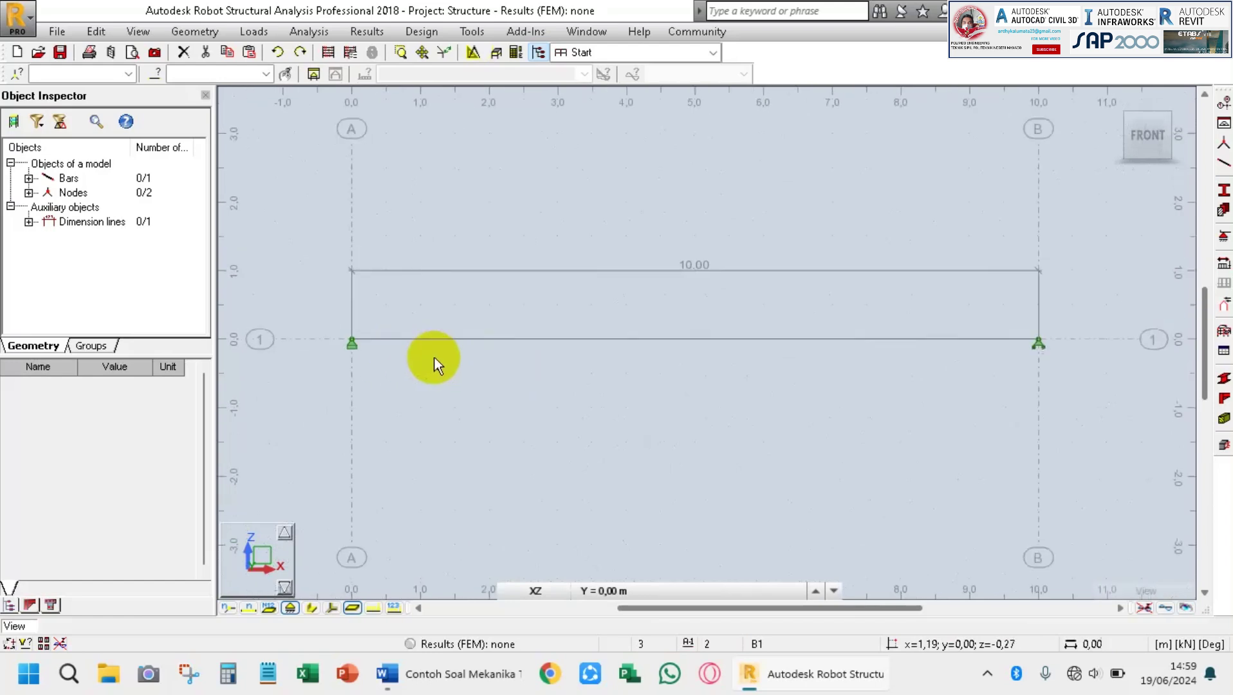
{"action": "scroll", "coordinate": [503, 348], "scroll_direction": "down", "scroll_amount": 1}
{"action": "scroll", "coordinate": [544, 355], "scroll_direction": "up", "scroll_amount": 2}
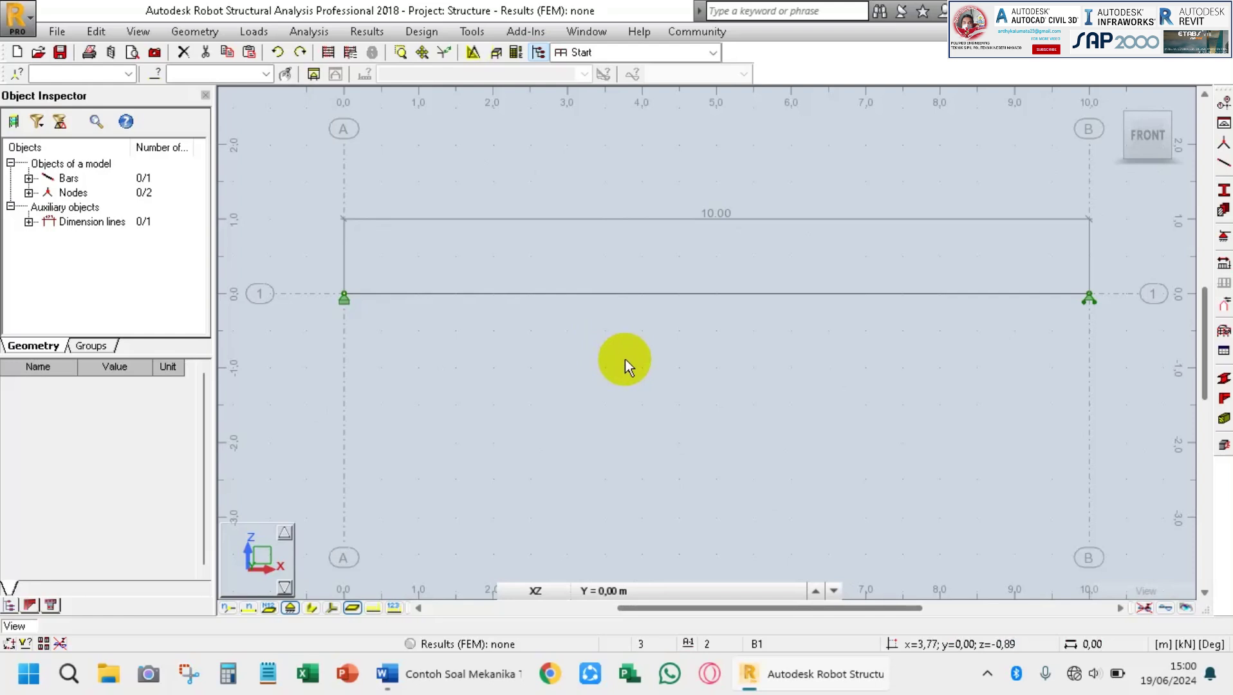
{"action": "left_click", "coordinate": [490, 675]}
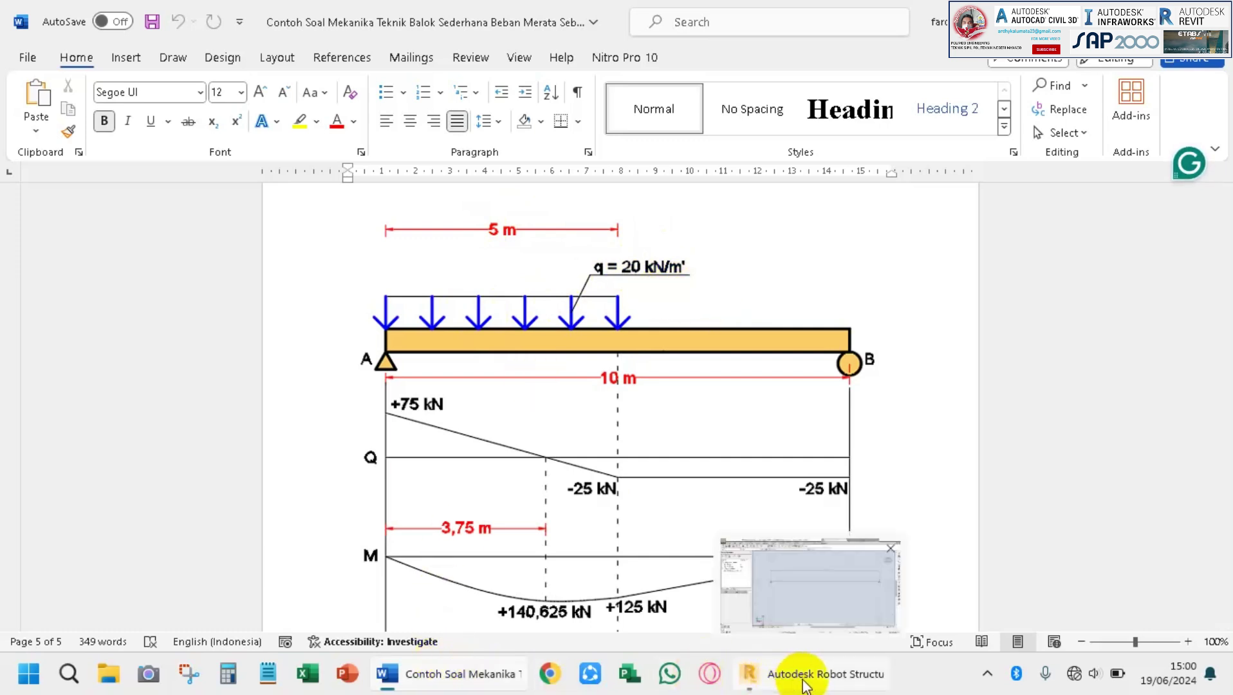
{"action": "left_click", "coordinate": [808, 676]}
{"action": "middle_click_drag", "start_coordinate": [594, 359], "coordinate": [573, 380]}
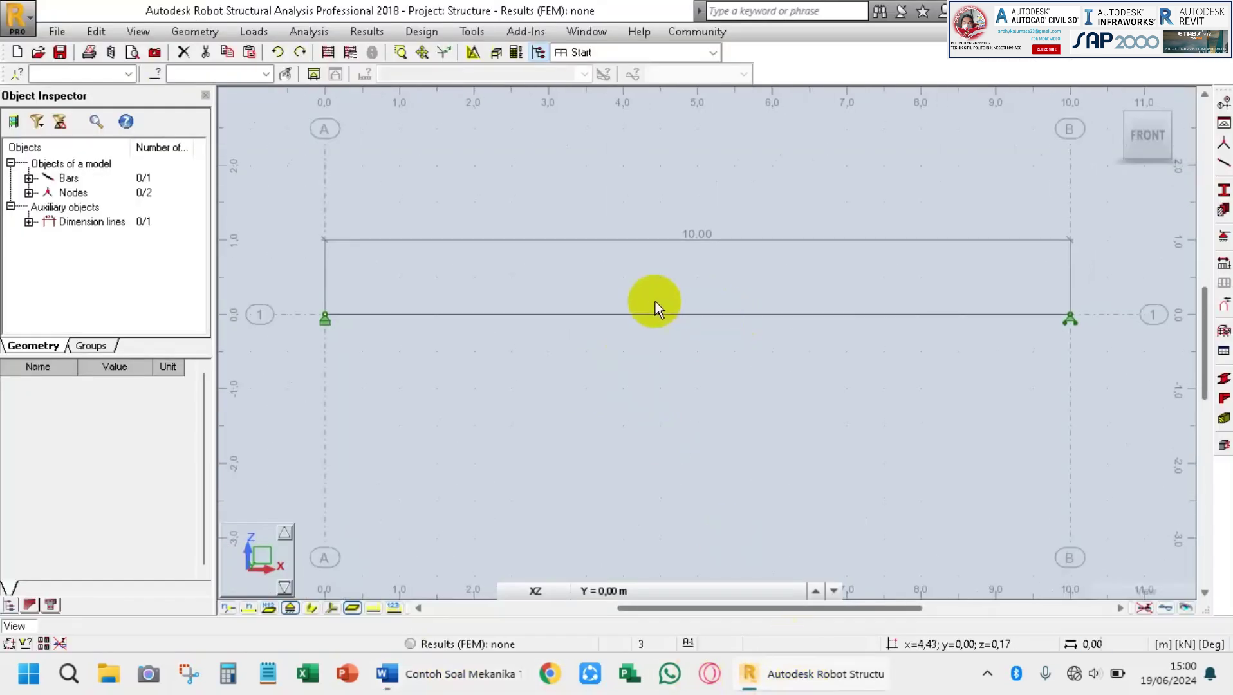
Define two load cases of dead nature, DL1 and DL2.
{"action": "left_click", "coordinate": [251, 31]}
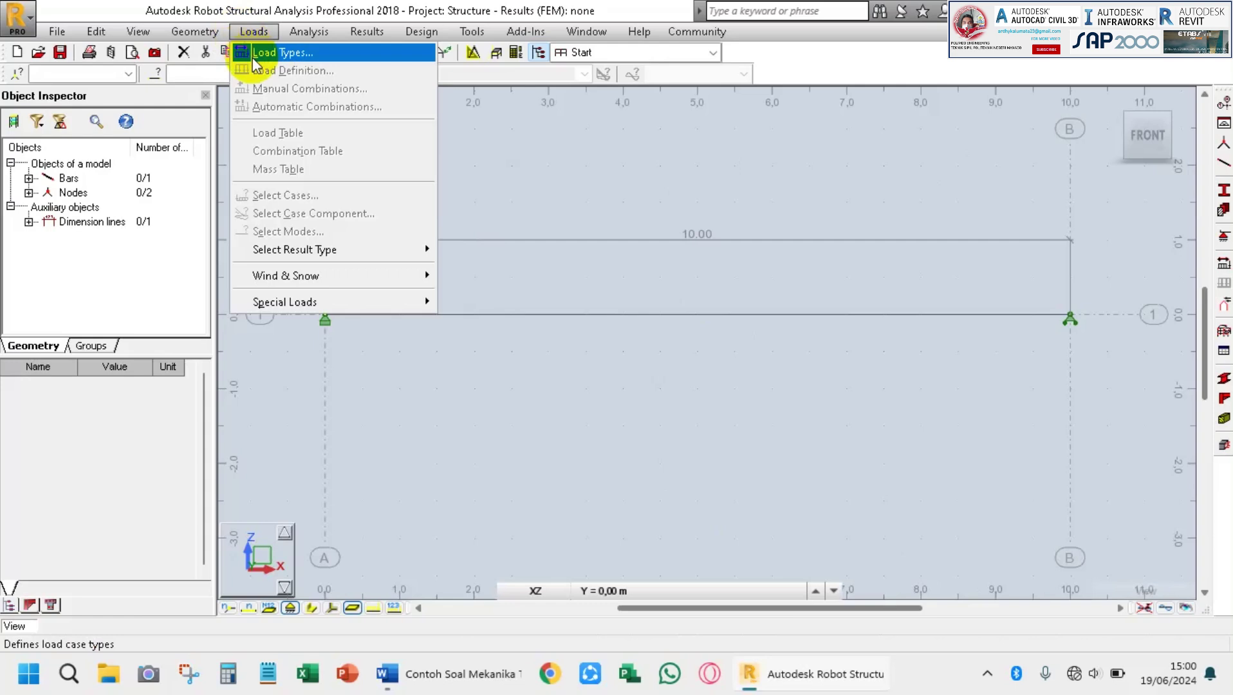
{"action": "left_click", "coordinate": [253, 59]}
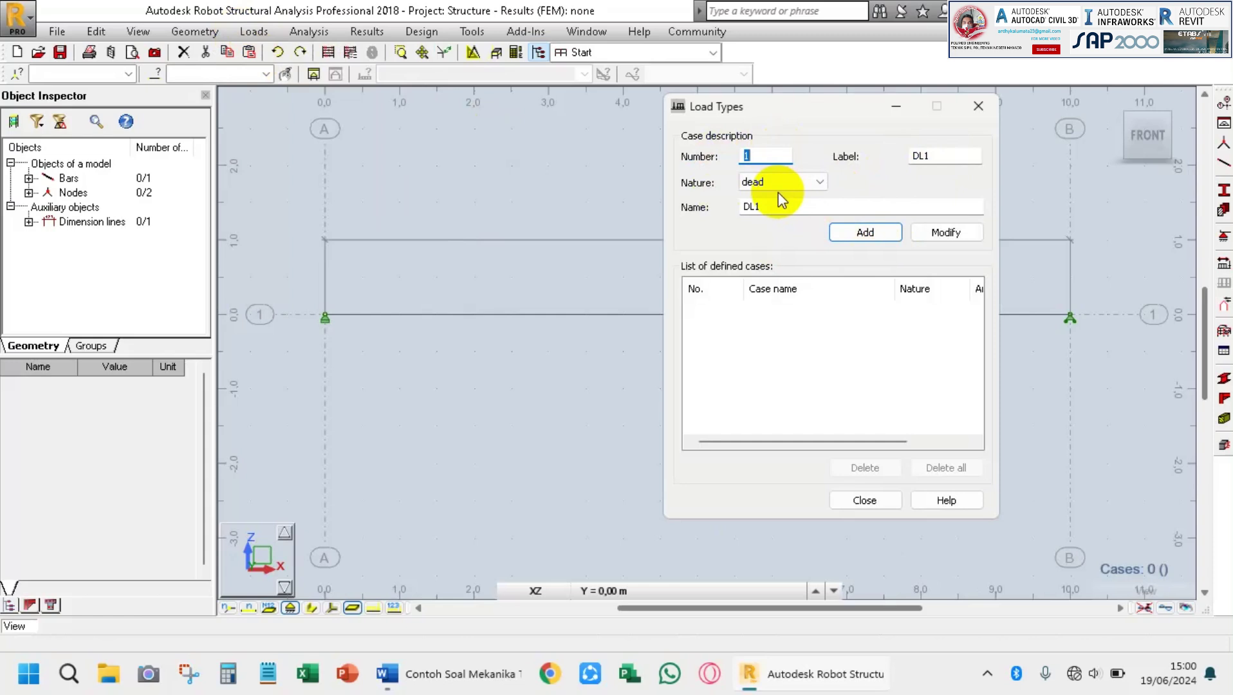
{"action": "left_click", "coordinate": [872, 239]}
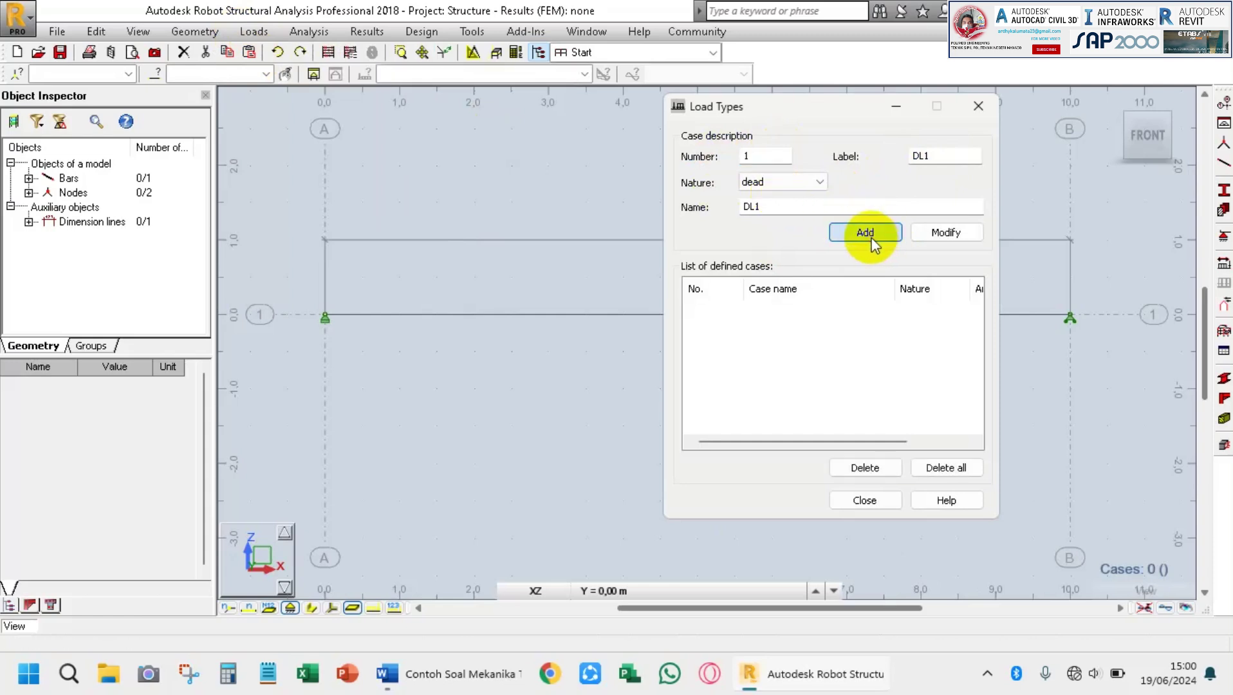
{"action": "left_click", "coordinate": [864, 232]}
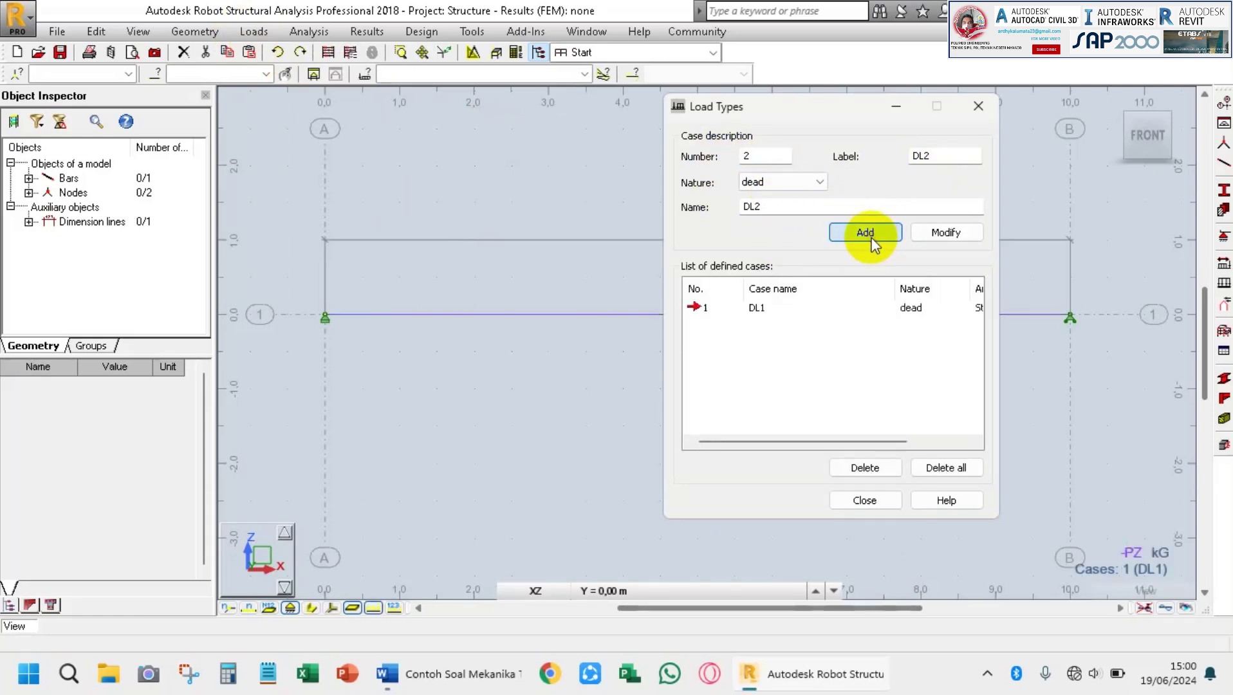
{"action": "left_click", "coordinate": [871, 240]}
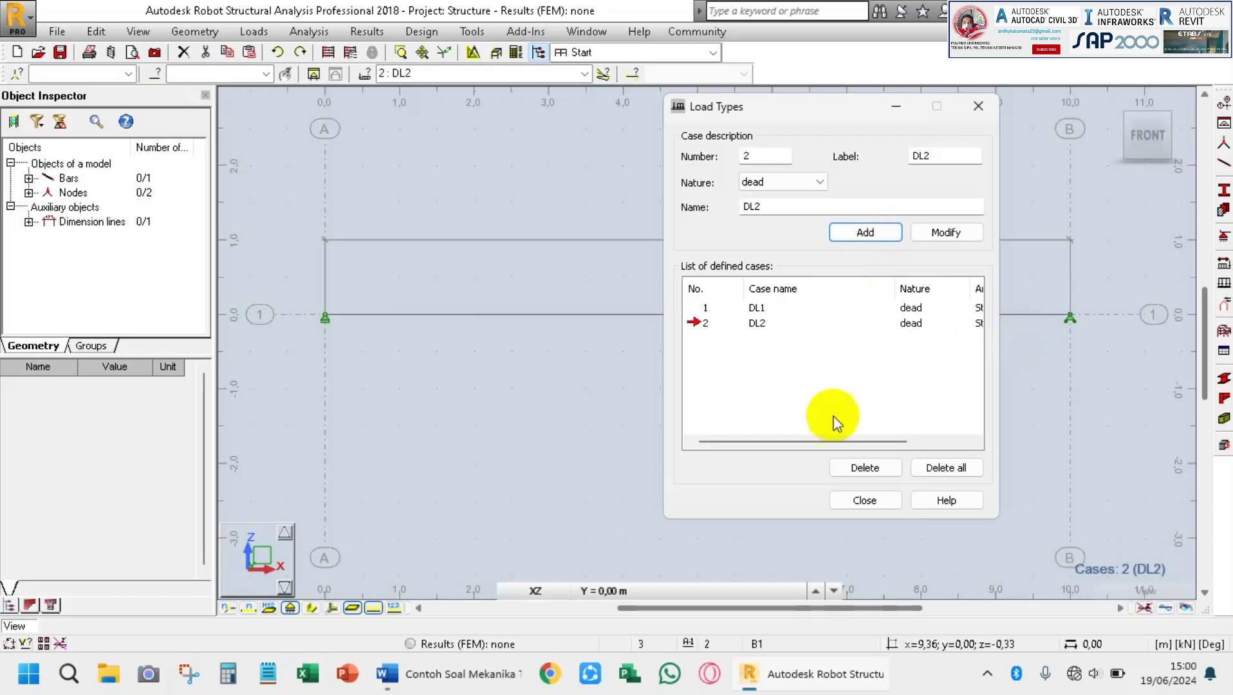
{"action": "mouse_move", "coordinate": [792, 444]}
{"action": "left_mouse_down"}
{"action": "mouse_move", "coordinate": [927, 440]}
{"action": "mouse_move", "coordinate": [795, 441]}
{"action": "left_mouse_up"}
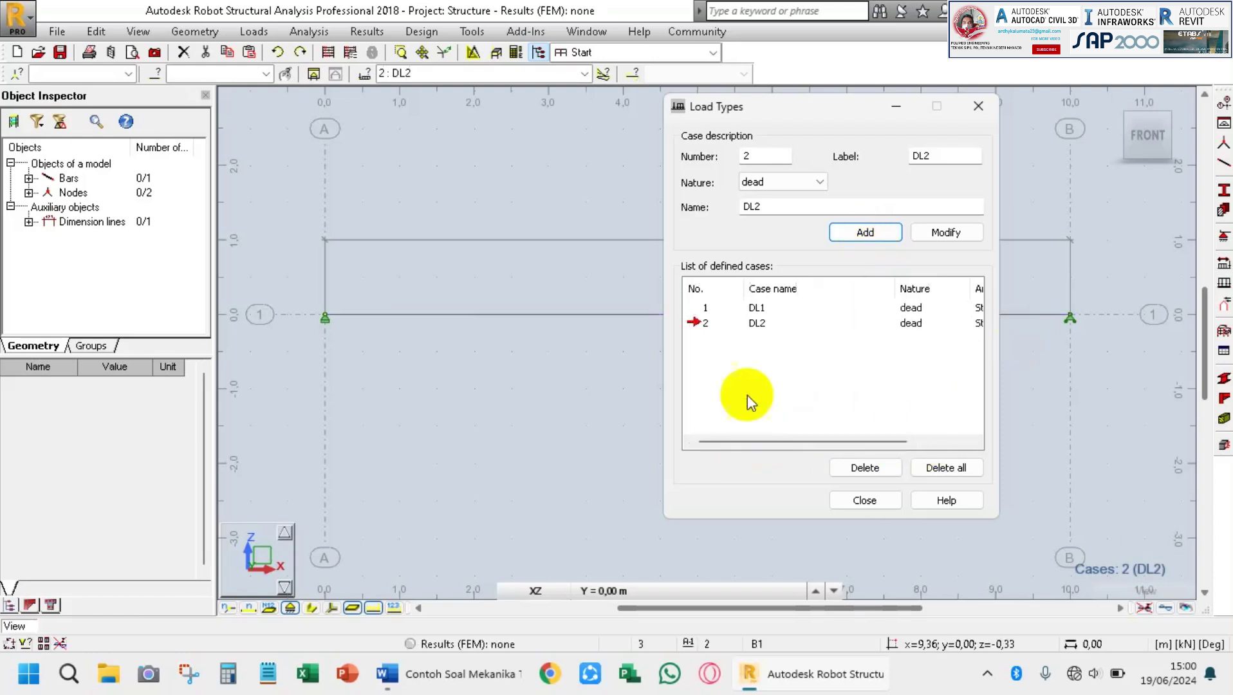
Compare load cases DL1 and DL2 with the Word document's beam diagram, then return to Robot and close the load case definition.
{"action": "left_click", "coordinate": [698, 308]}
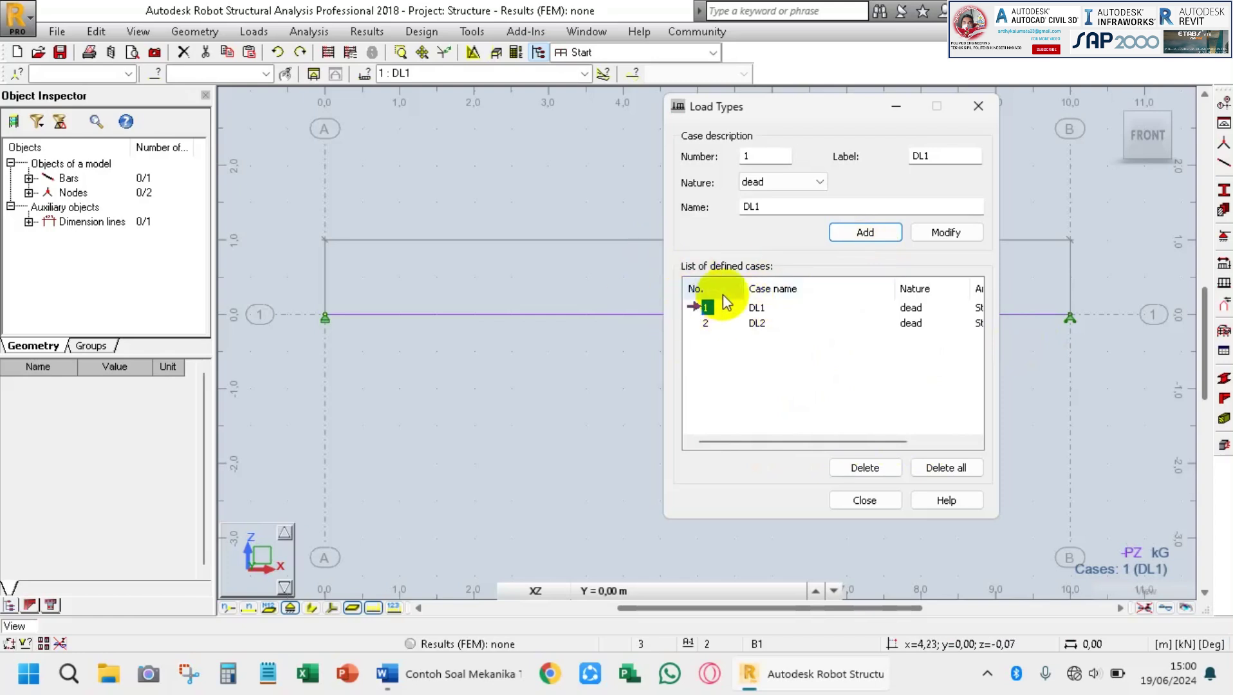
{"action": "left_click", "coordinate": [700, 324]}
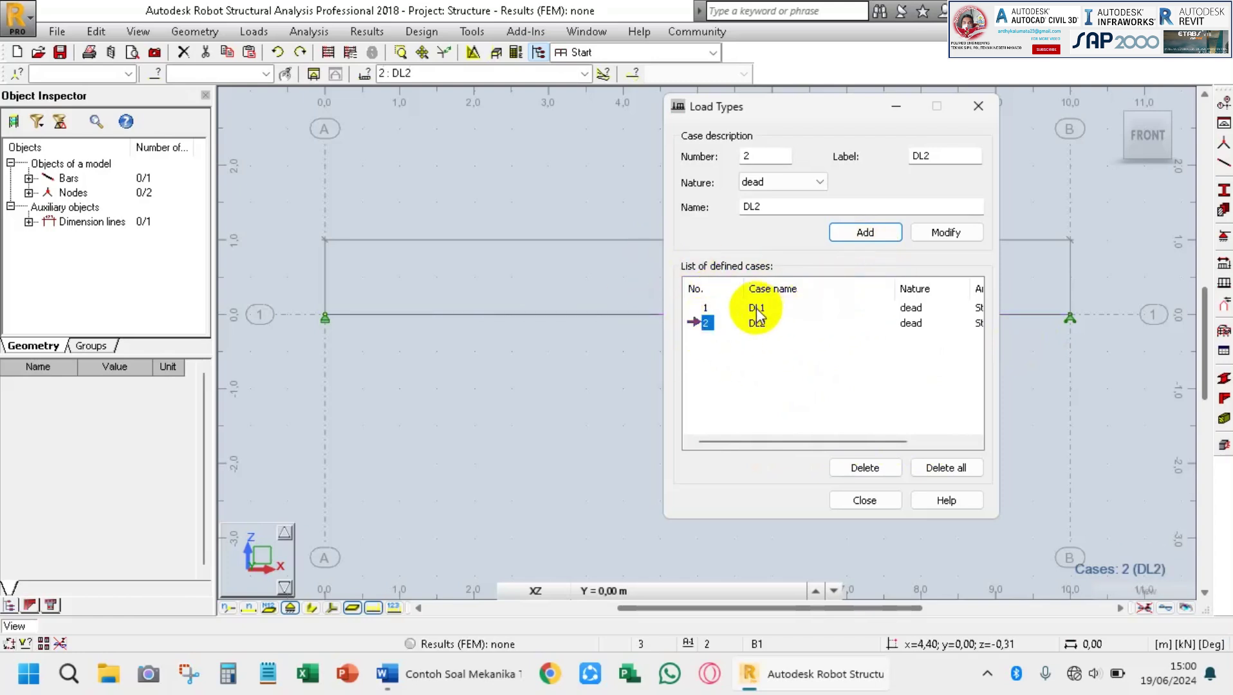
{"action": "left_click", "coordinate": [706, 307]}
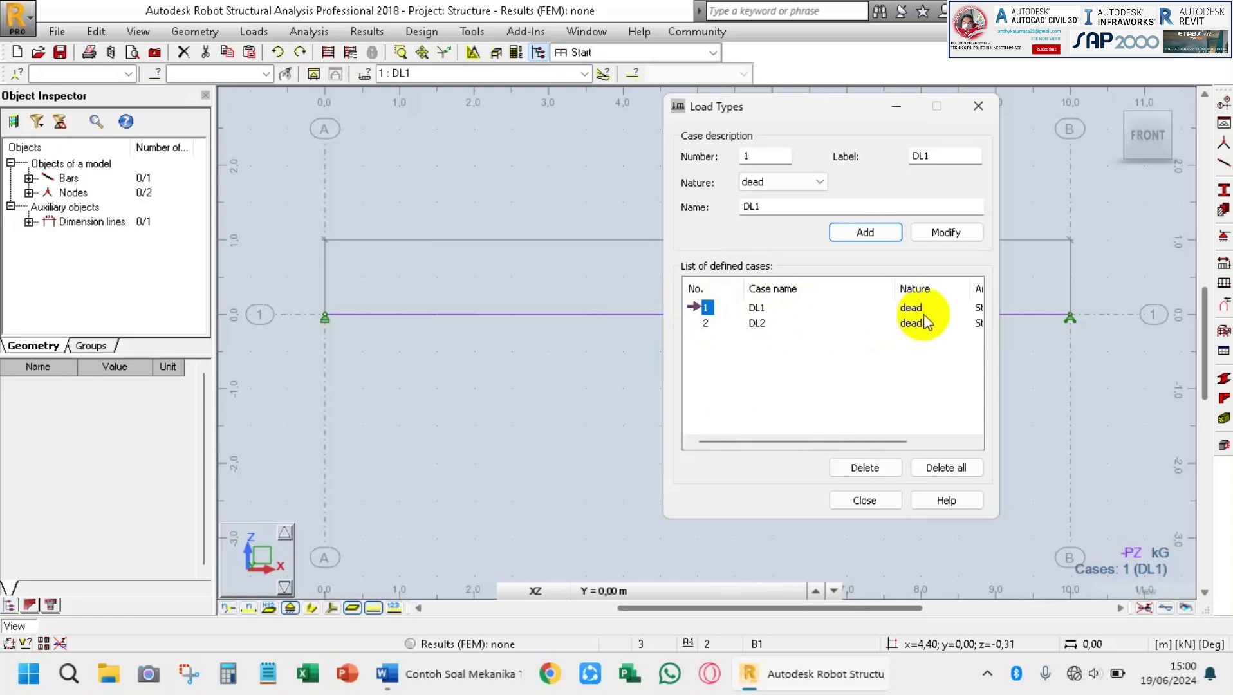
{"action": "left_click", "coordinate": [706, 323]}
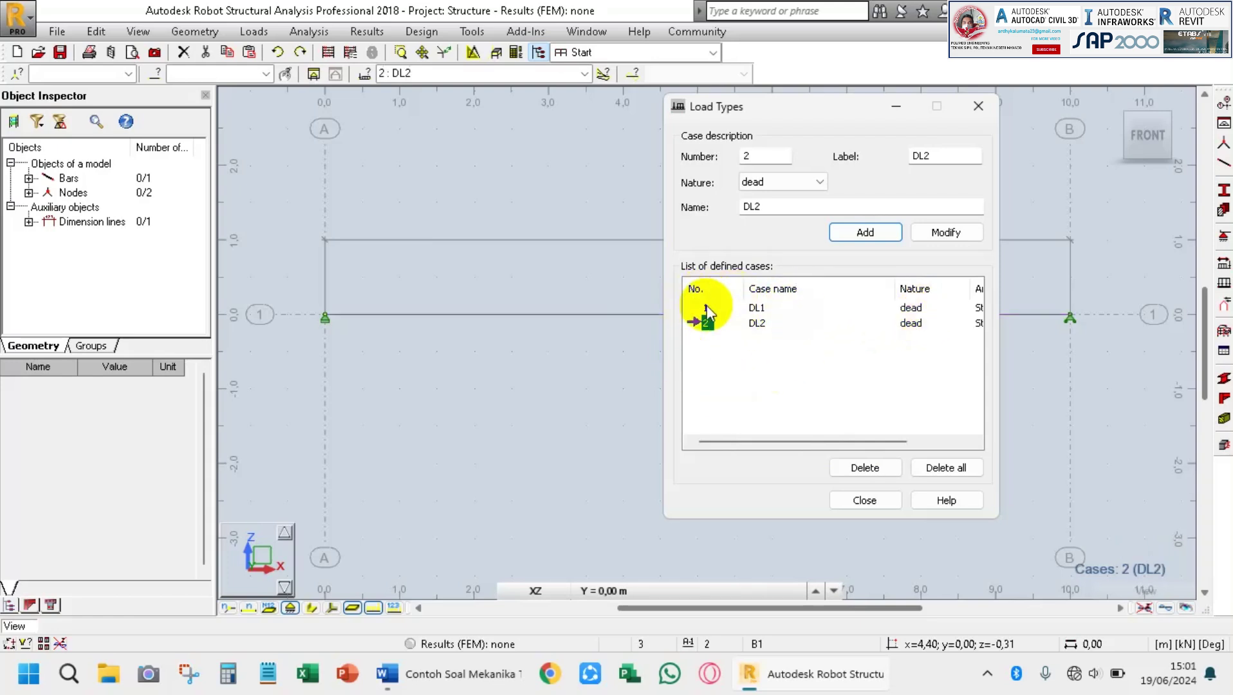
{"action": "left_click", "coordinate": [703, 307]}
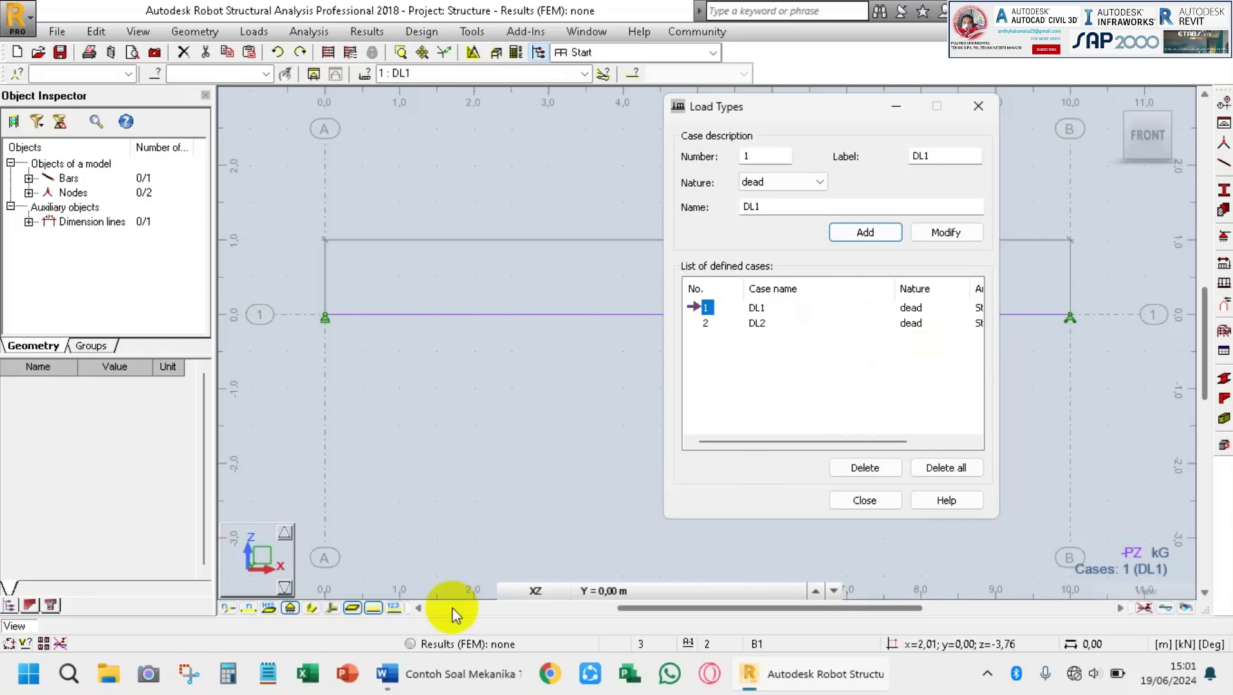
{"action": "left_click", "coordinate": [450, 674]}
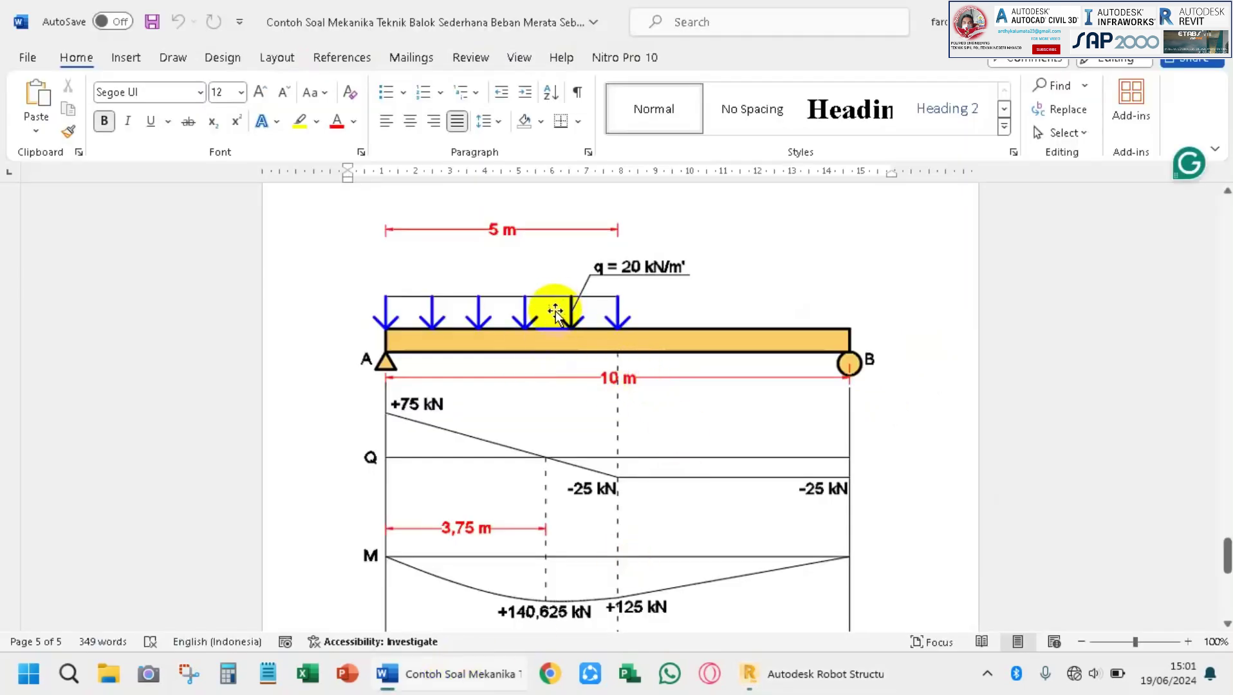
{"action": "scroll", "coordinate": [579, 328], "scroll_direction": "down", "scroll_amount": 2}
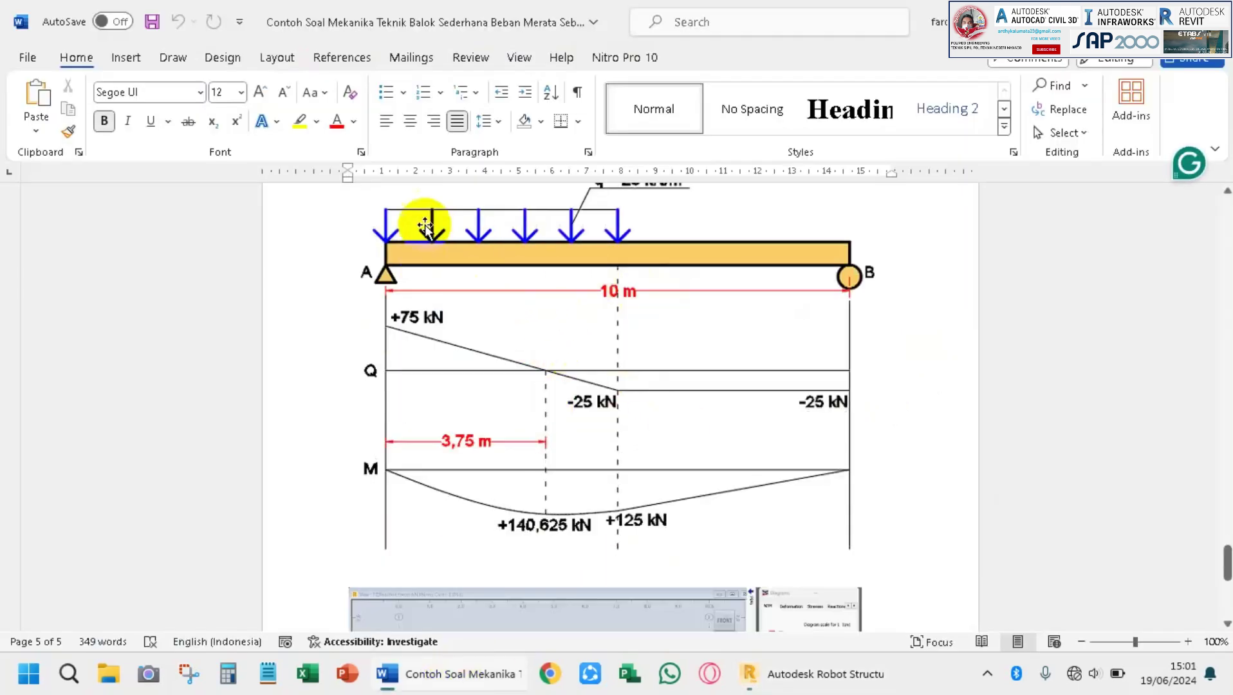
{"action": "scroll", "coordinate": [489, 244], "scroll_direction": "up", "scroll_amount": 1}
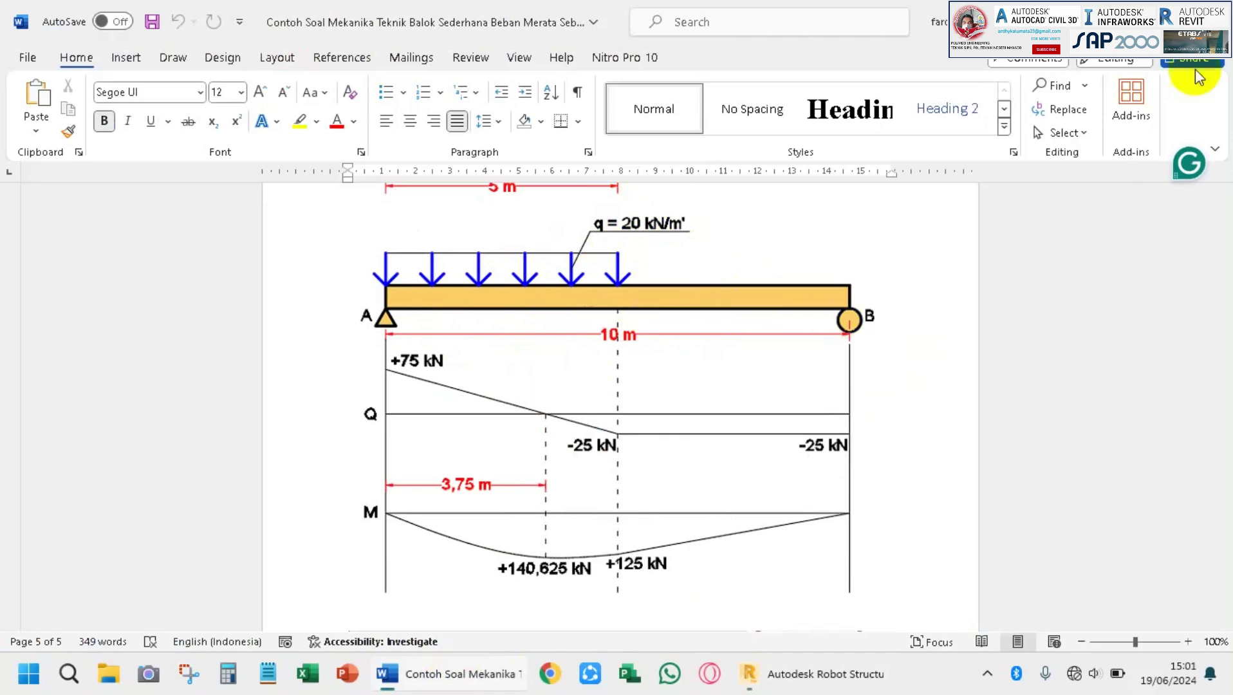
{"action": "key", "text": "alt+Tab"}
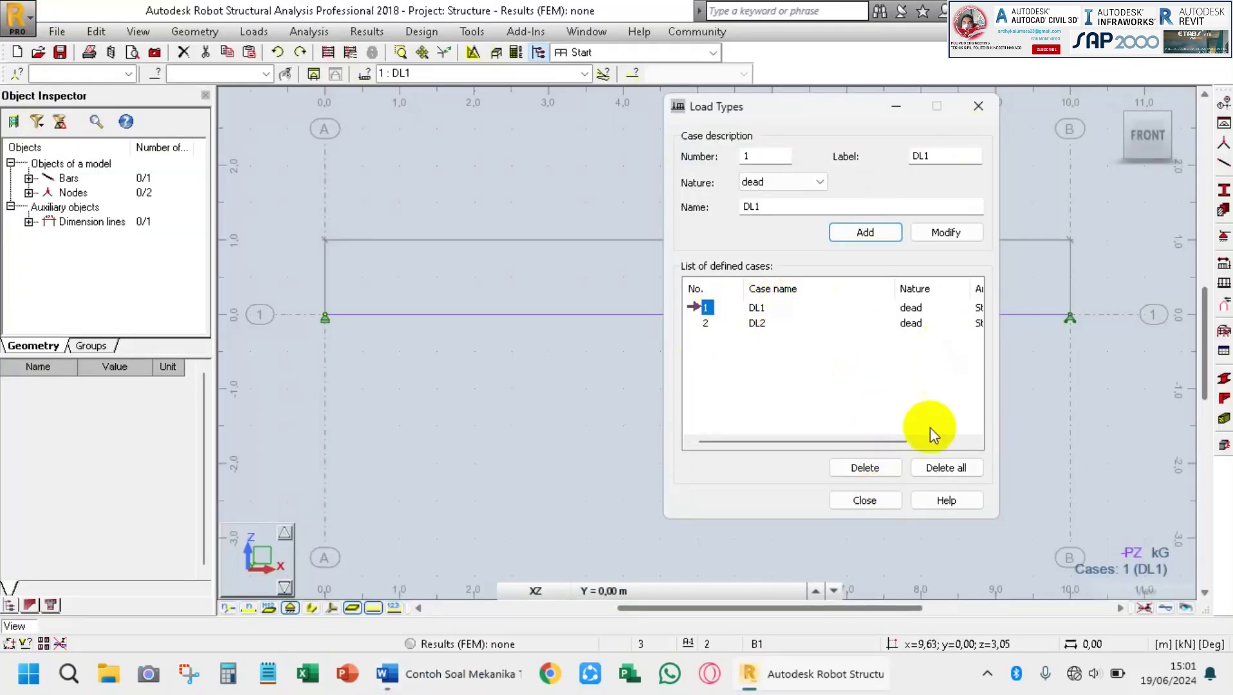
{"action": "left_click", "coordinate": [850, 501]}
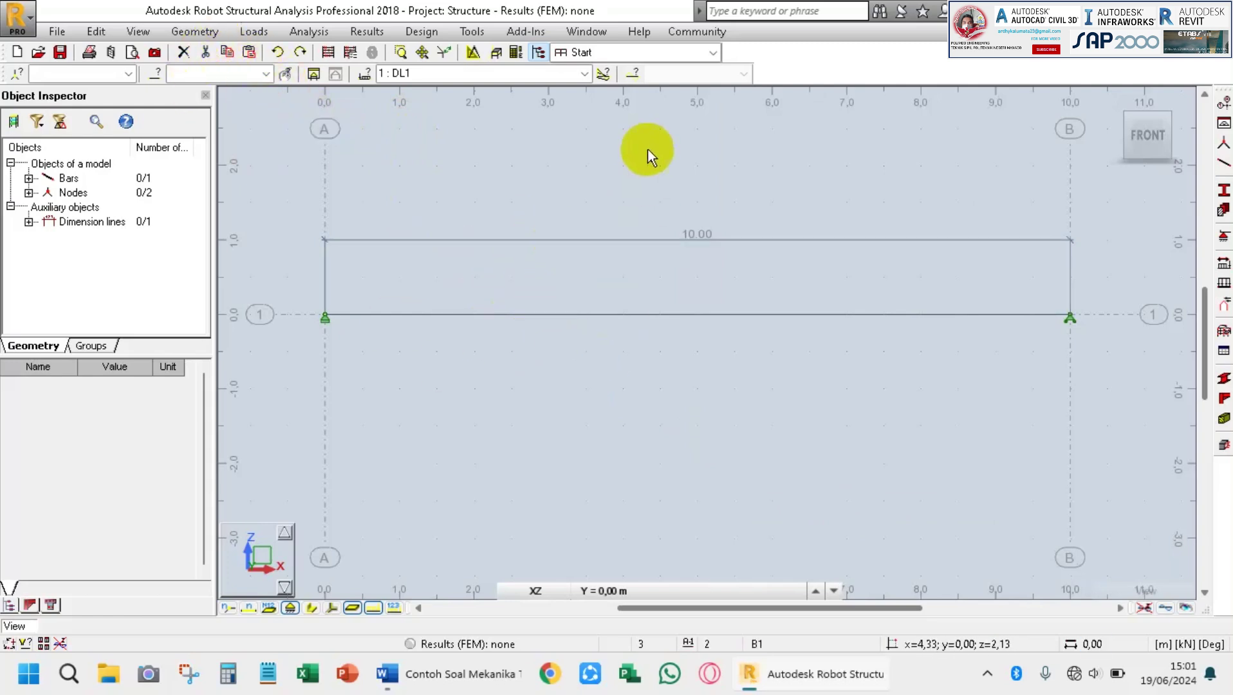
Switch to the Loads layout and delete the self-weight load case DL1.
{"action": "left_click", "coordinate": [712, 53]}
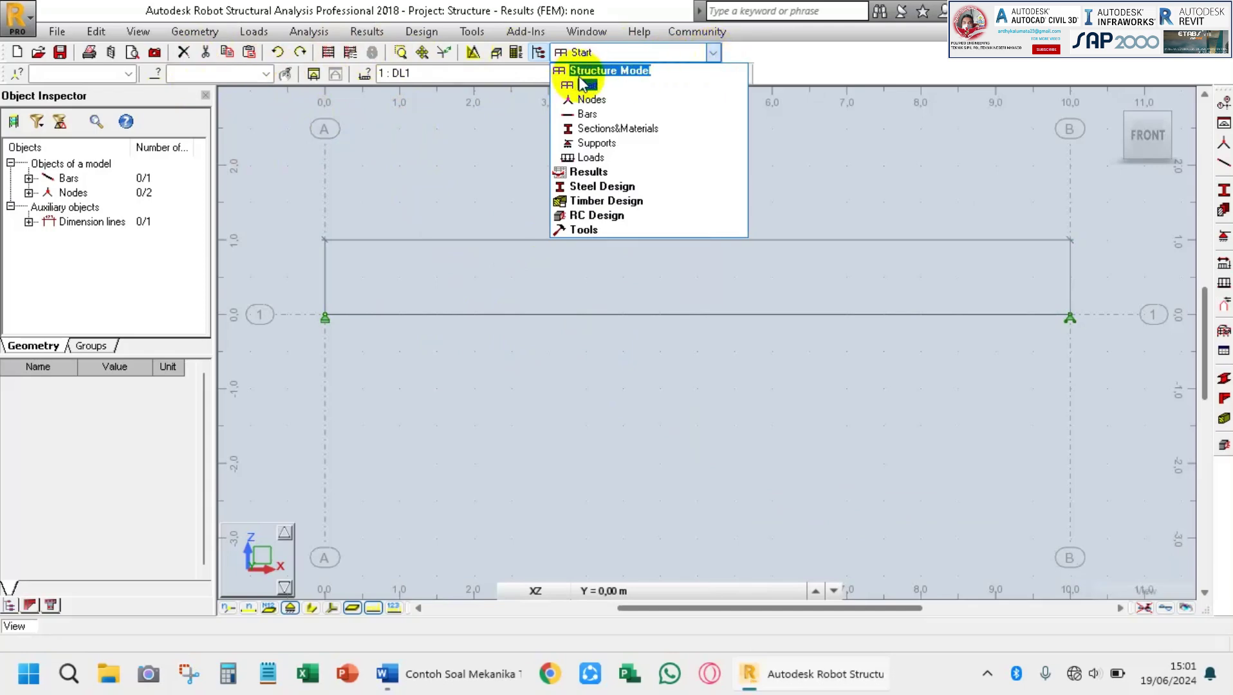
{"action": "left_click", "coordinate": [589, 158]}
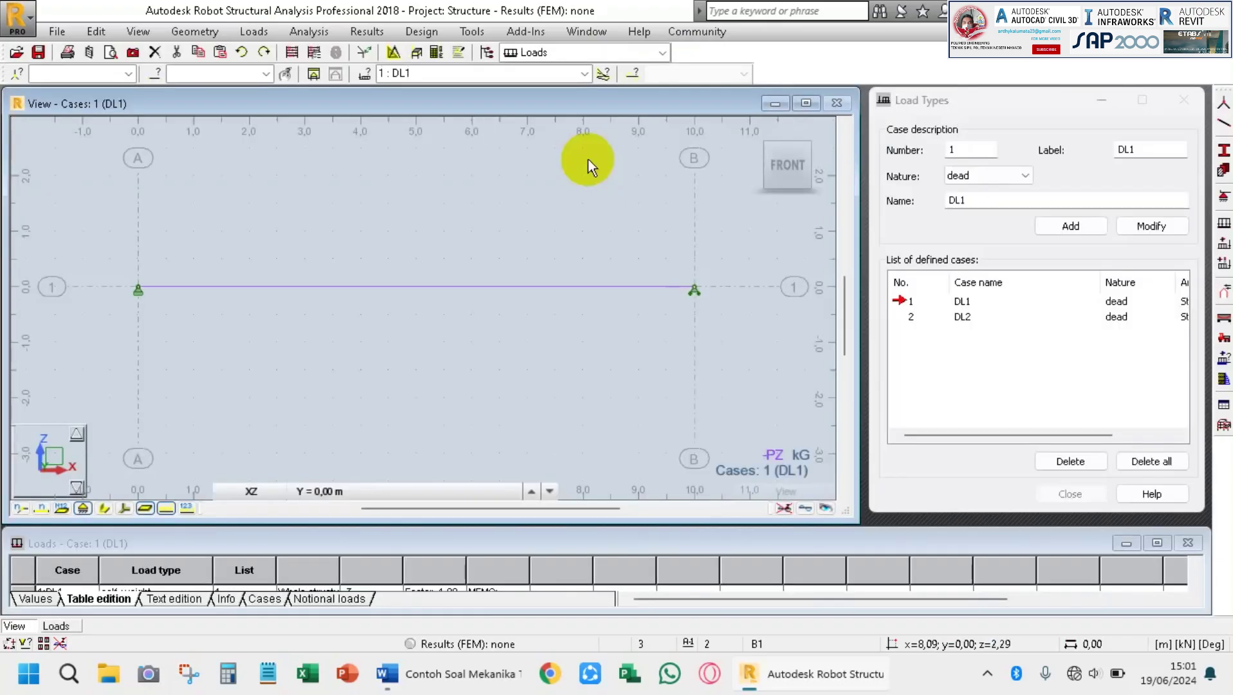
{"action": "left_click", "coordinate": [920, 302]}
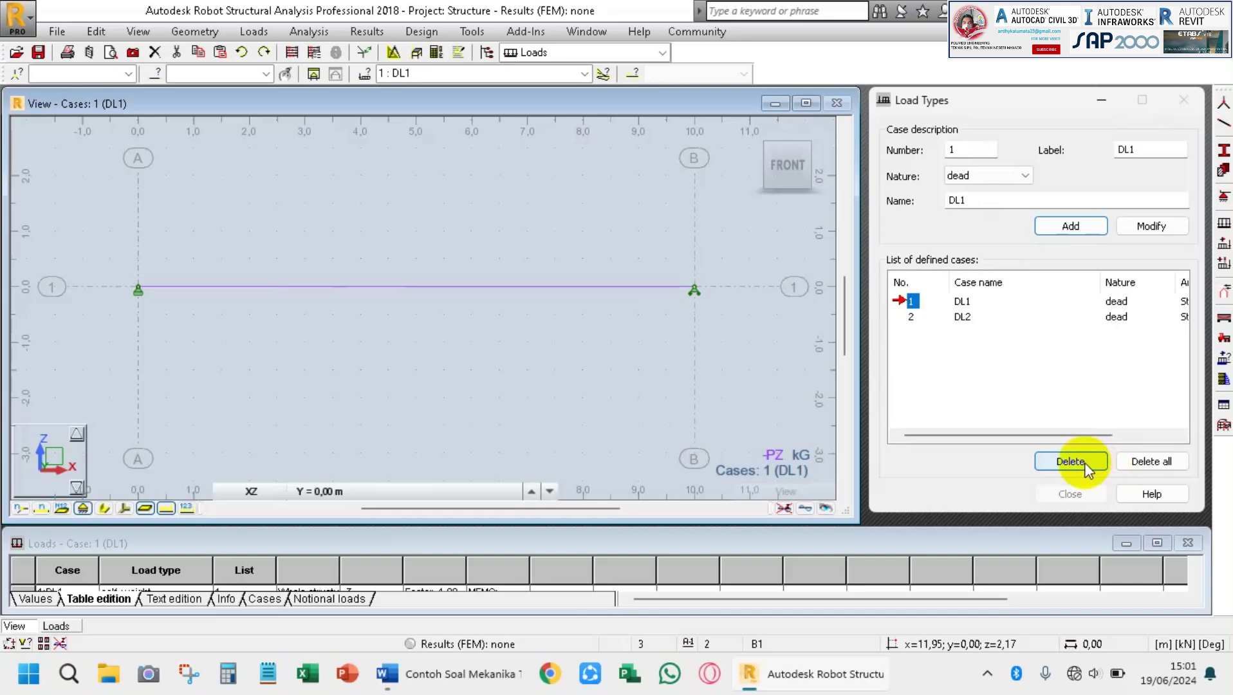
{"action": "left_click_drag", "start_coordinate": [741, 535], "coordinate": [737, 489]}
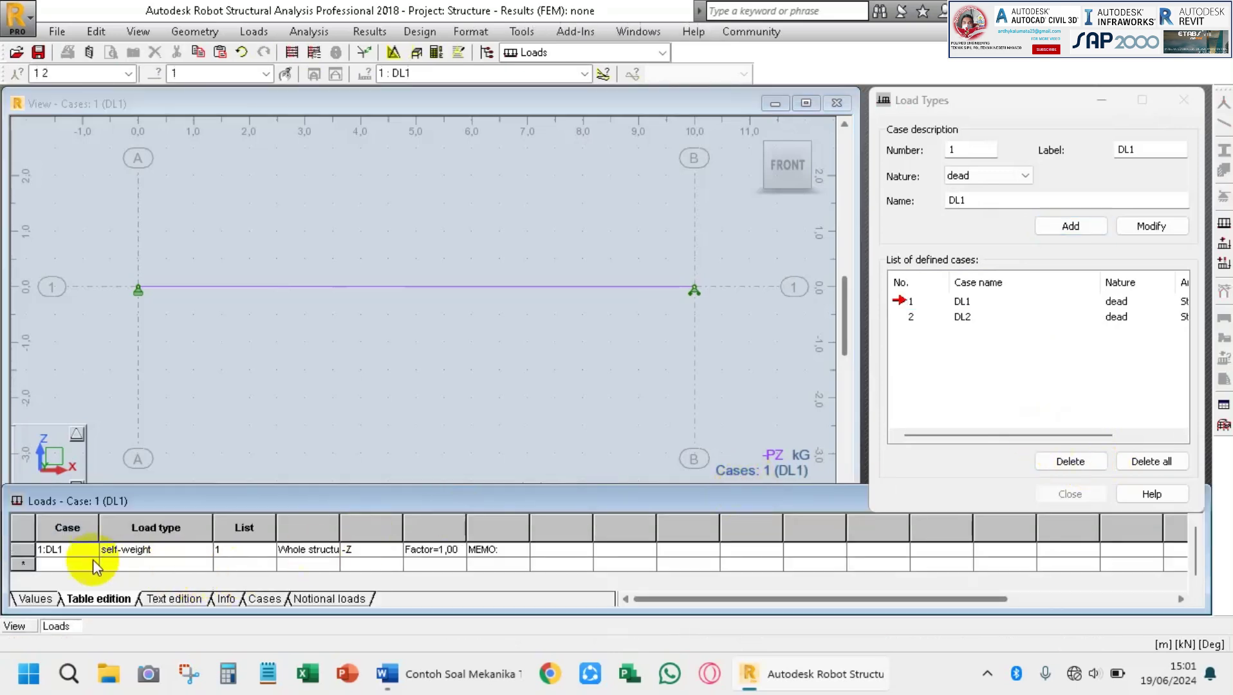
{"action": "left_click", "coordinate": [25, 550]}
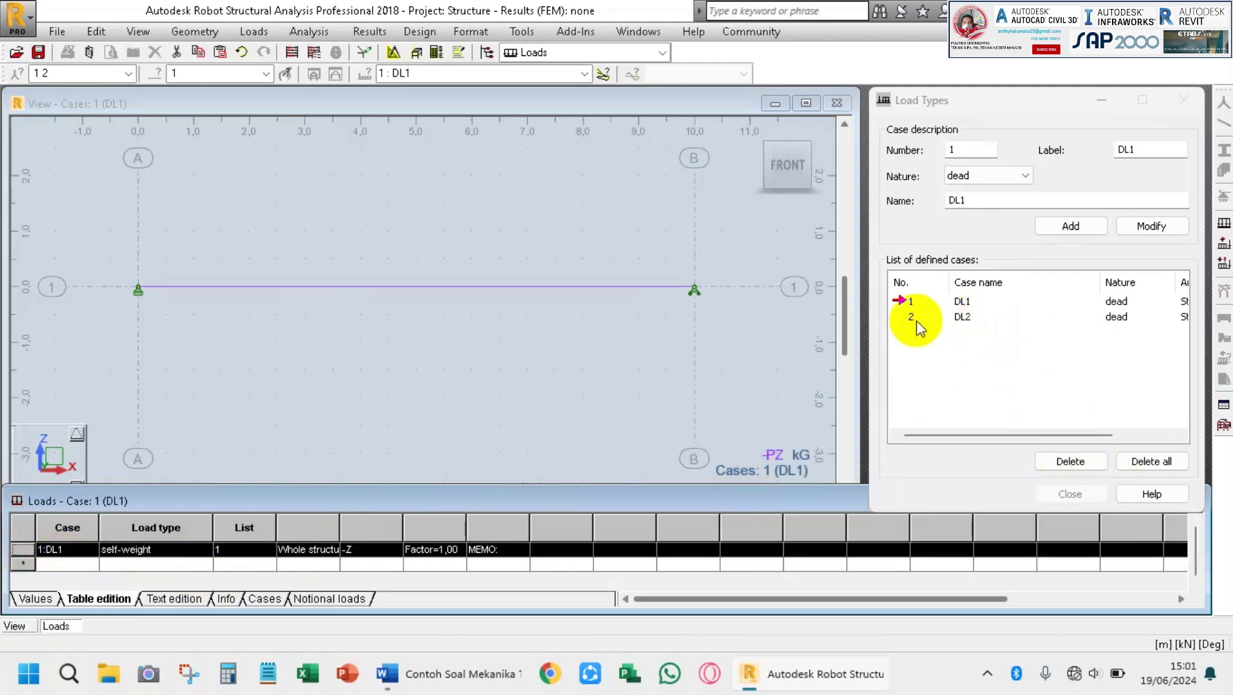
{"action": "left_click", "coordinate": [1076, 463]}
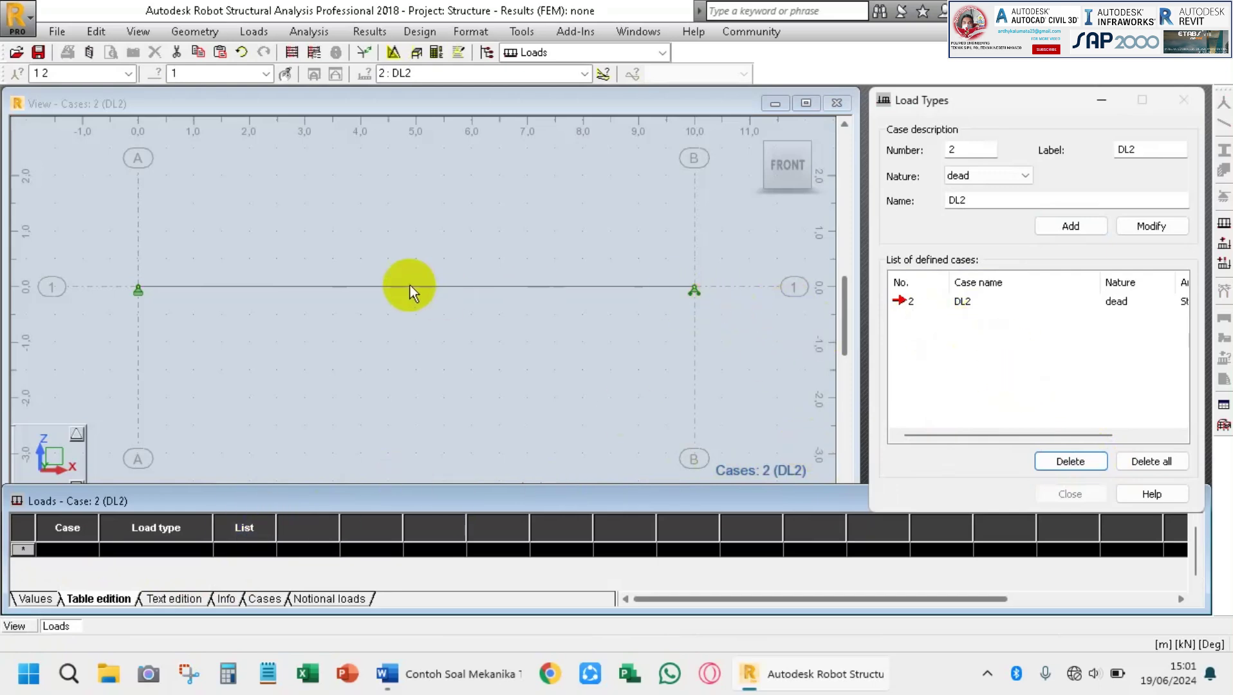
Check the distributed load's value and loaded length in the Word document's diagram and return to Robot.
{"action": "scroll", "coordinate": [411, 290], "scroll_direction": "up", "scroll_amount": 1}
{"action": "left_click", "coordinate": [454, 302]}
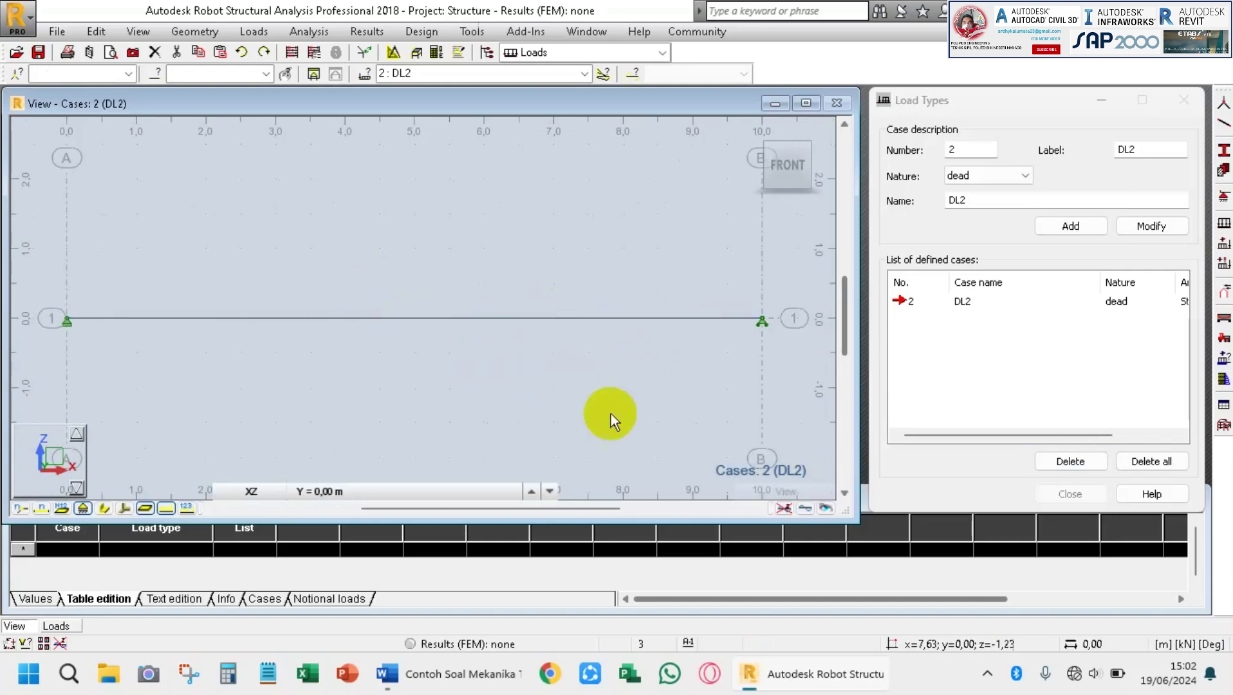
{"action": "left_click", "coordinate": [437, 672]}
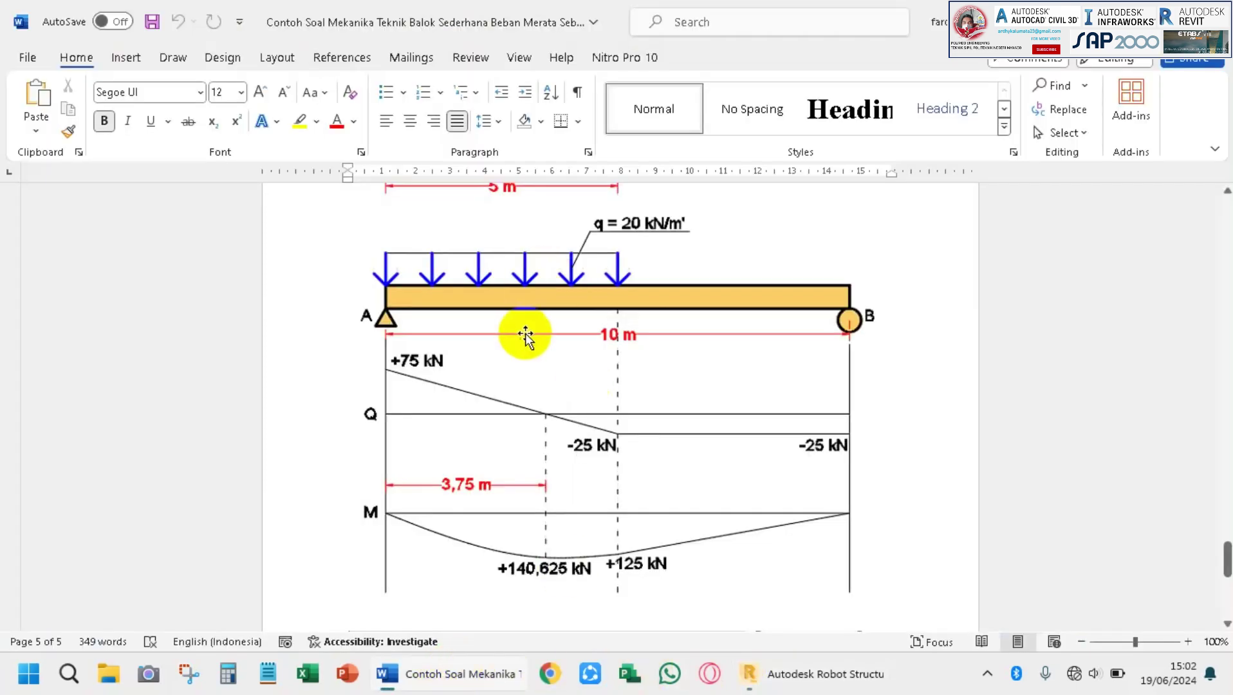
{"action": "scroll", "coordinate": [539, 336], "scroll_direction": "up", "scroll_amount": 2}
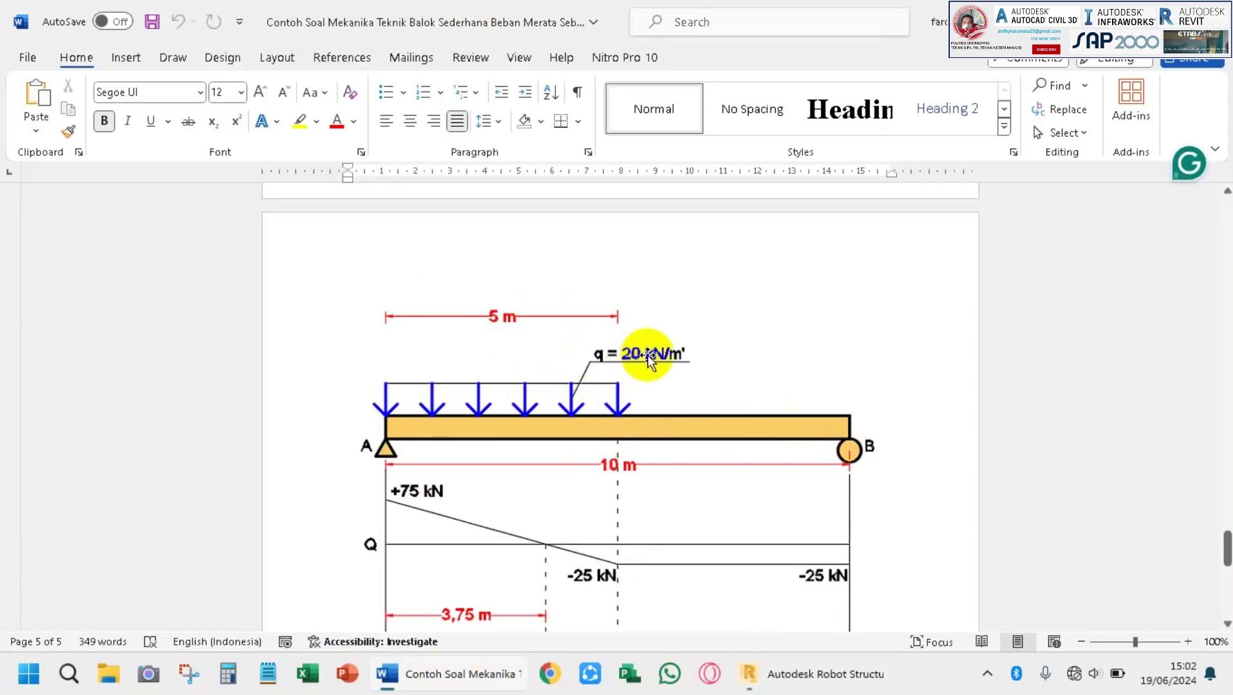
{"action": "left_click", "coordinate": [795, 673]}
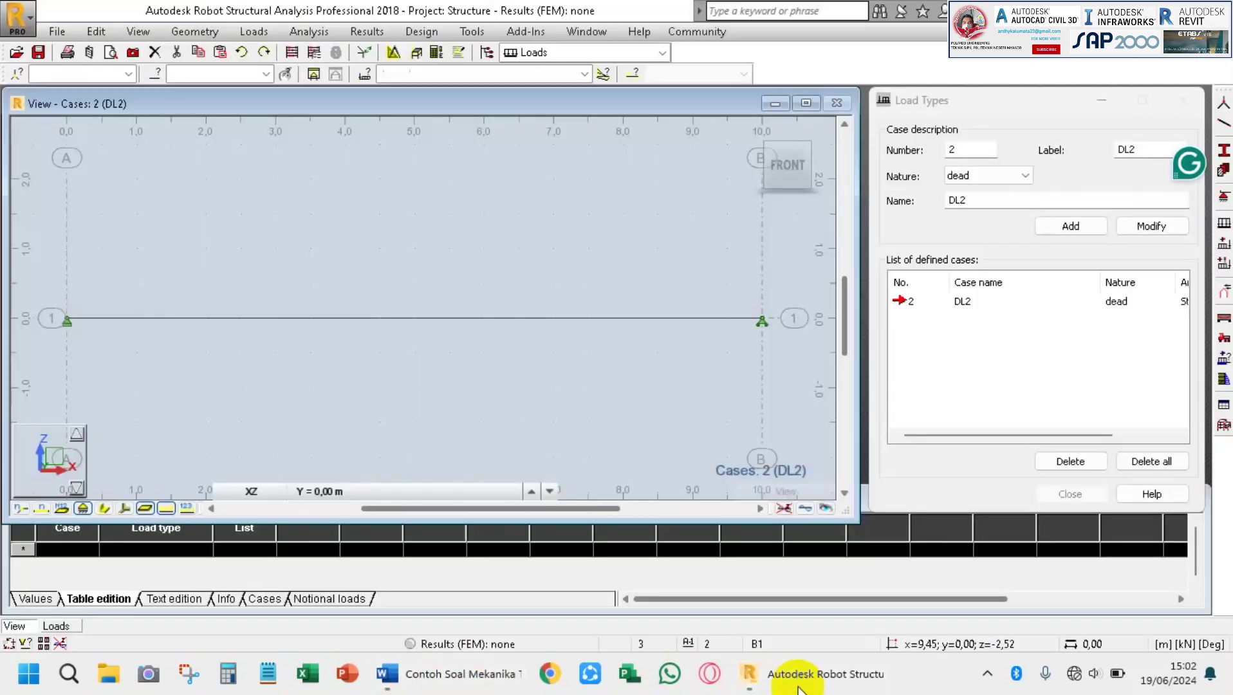
Open the load definition for case DL2, bring up the bar load types, and place the dialog clear of the beam's loaded half.
{"action": "left_click", "coordinate": [255, 33]}
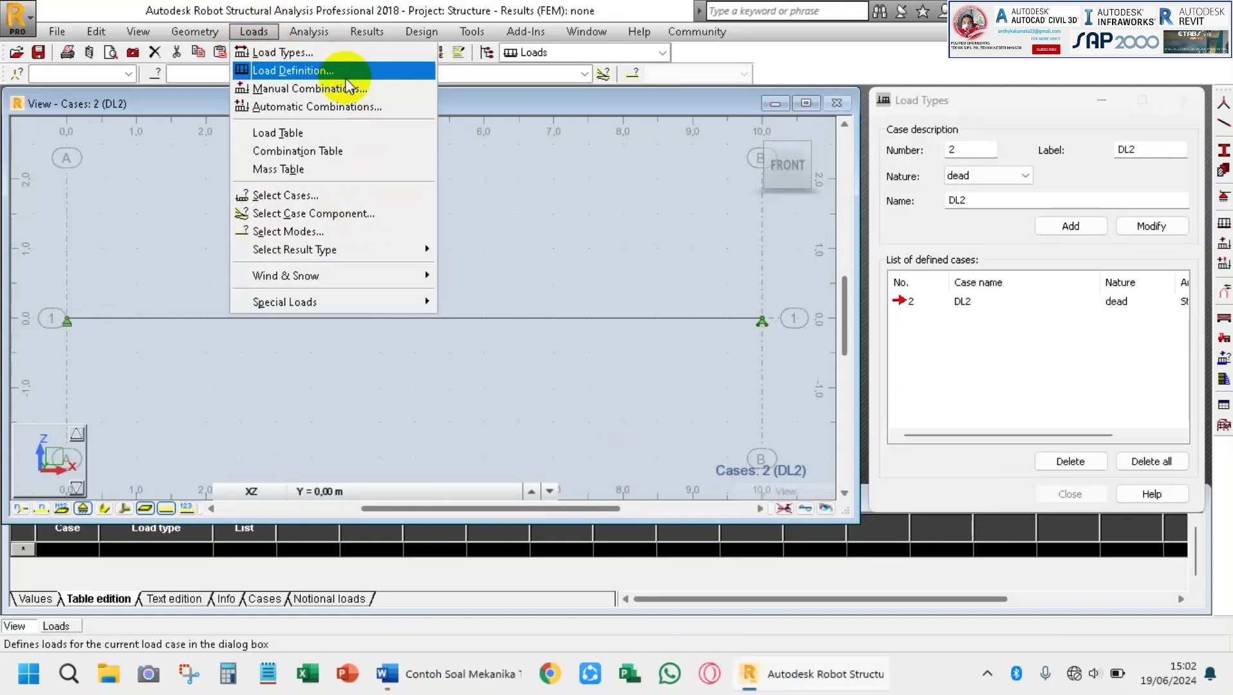
{"action": "left_click", "coordinate": [281, 72]}
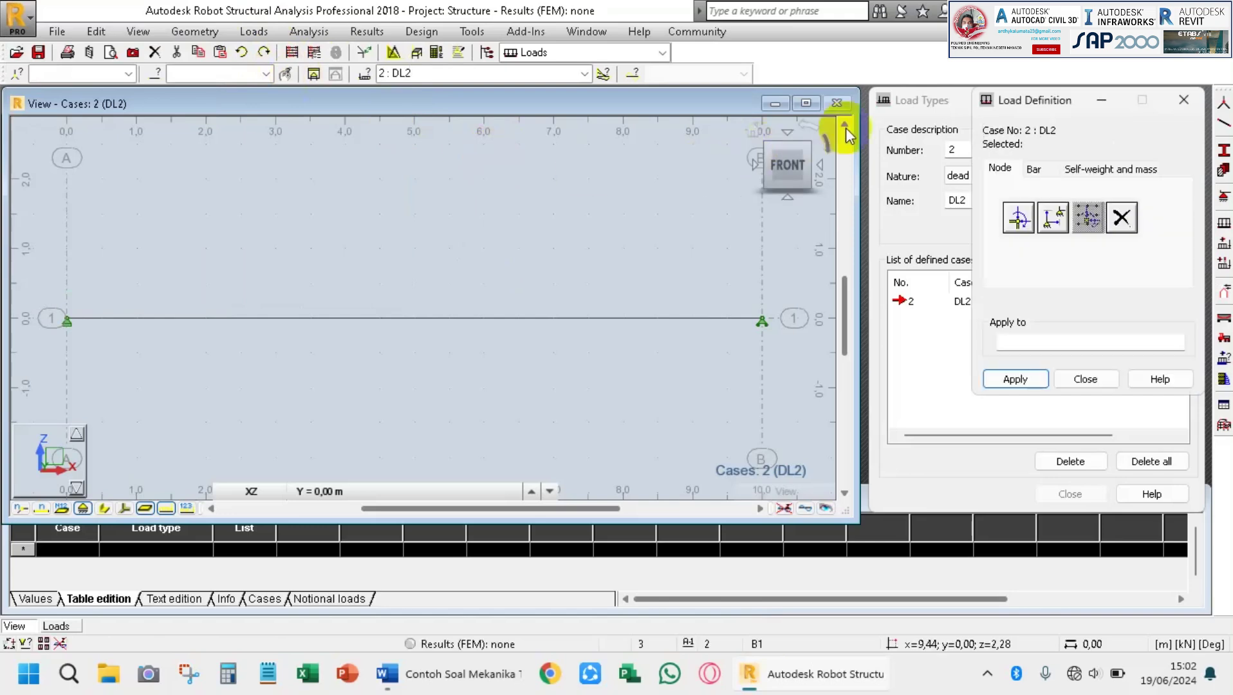
{"action": "left_click_drag", "start_coordinate": [1010, 108], "coordinate": [546, 116]}
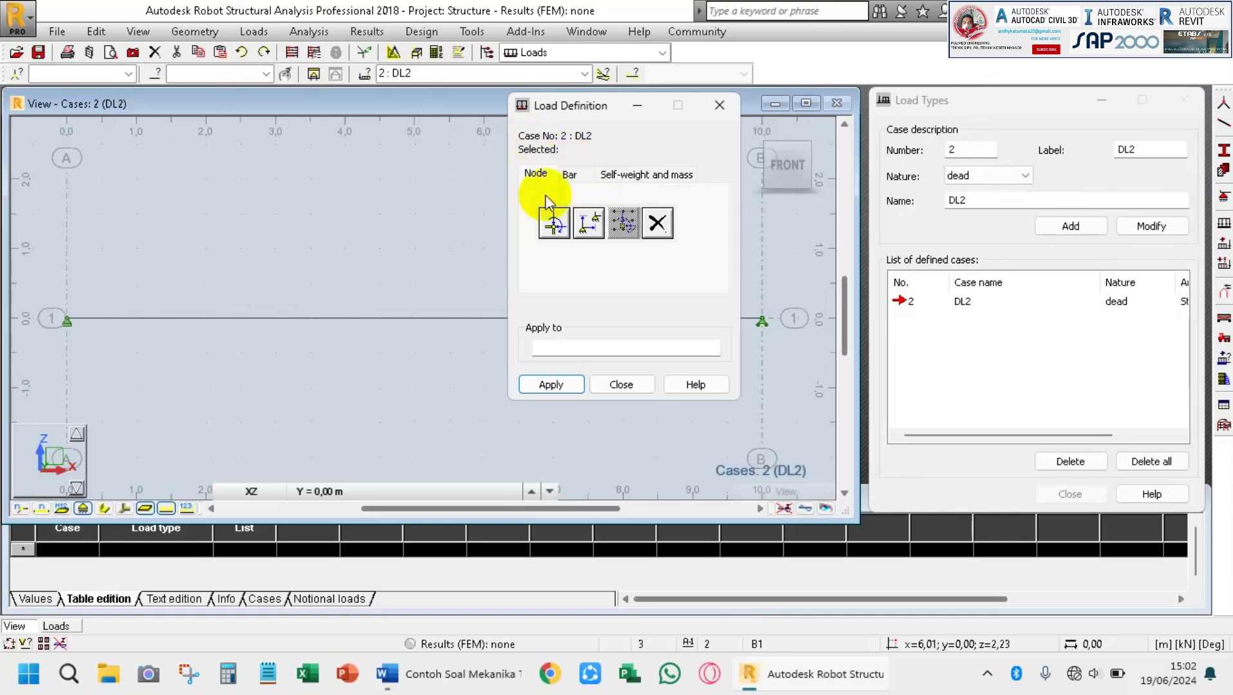
{"action": "left_click", "coordinate": [570, 174]}
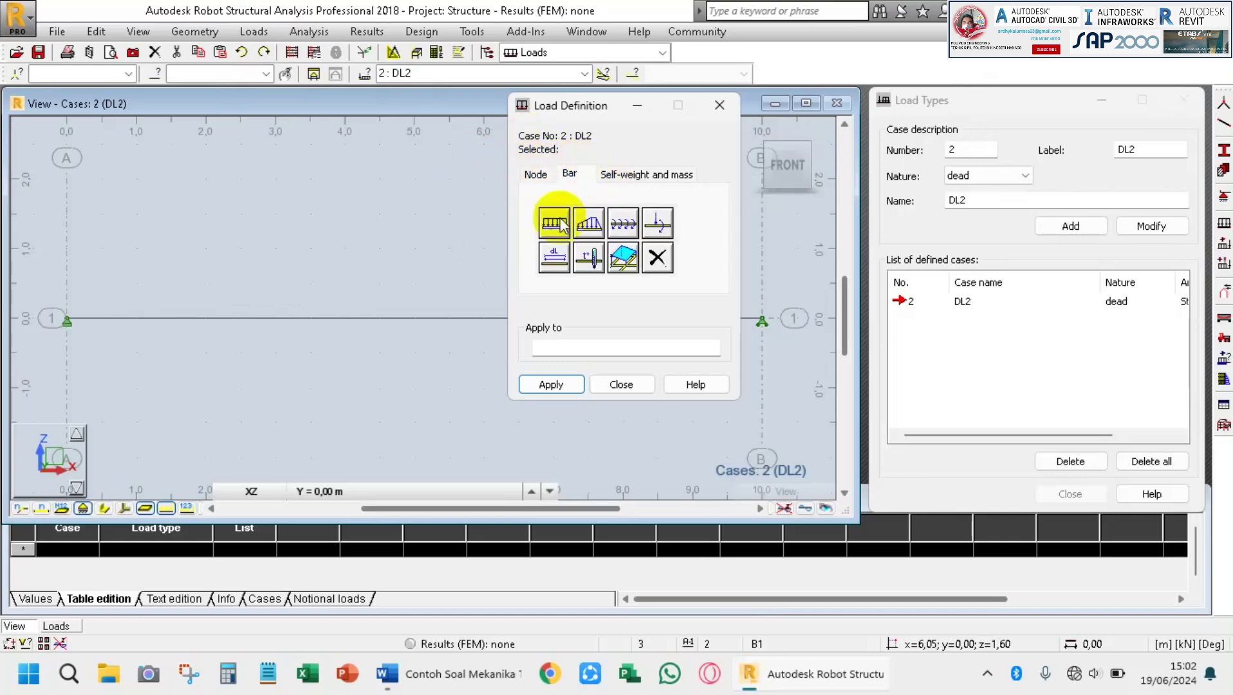
{"action": "left_click", "coordinate": [631, 173]}
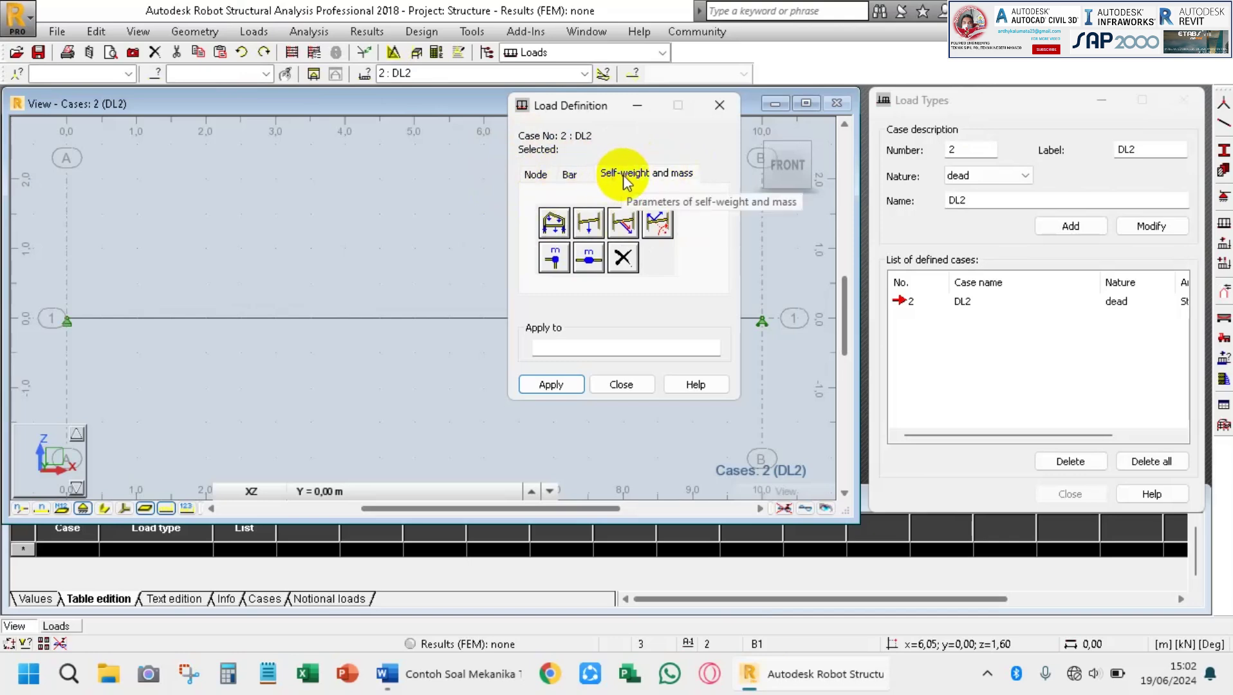
{"action": "left_click", "coordinate": [569, 174]}
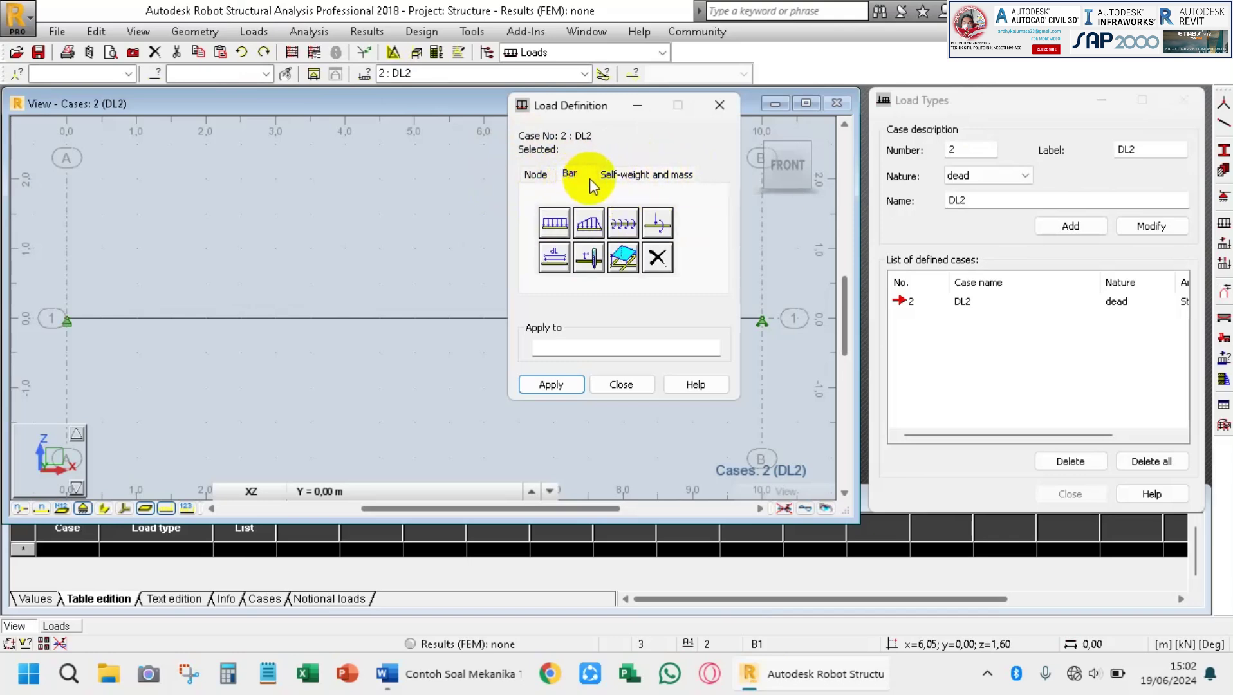
{"action": "left_click_drag", "start_coordinate": [581, 114], "coordinate": [556, 138]}
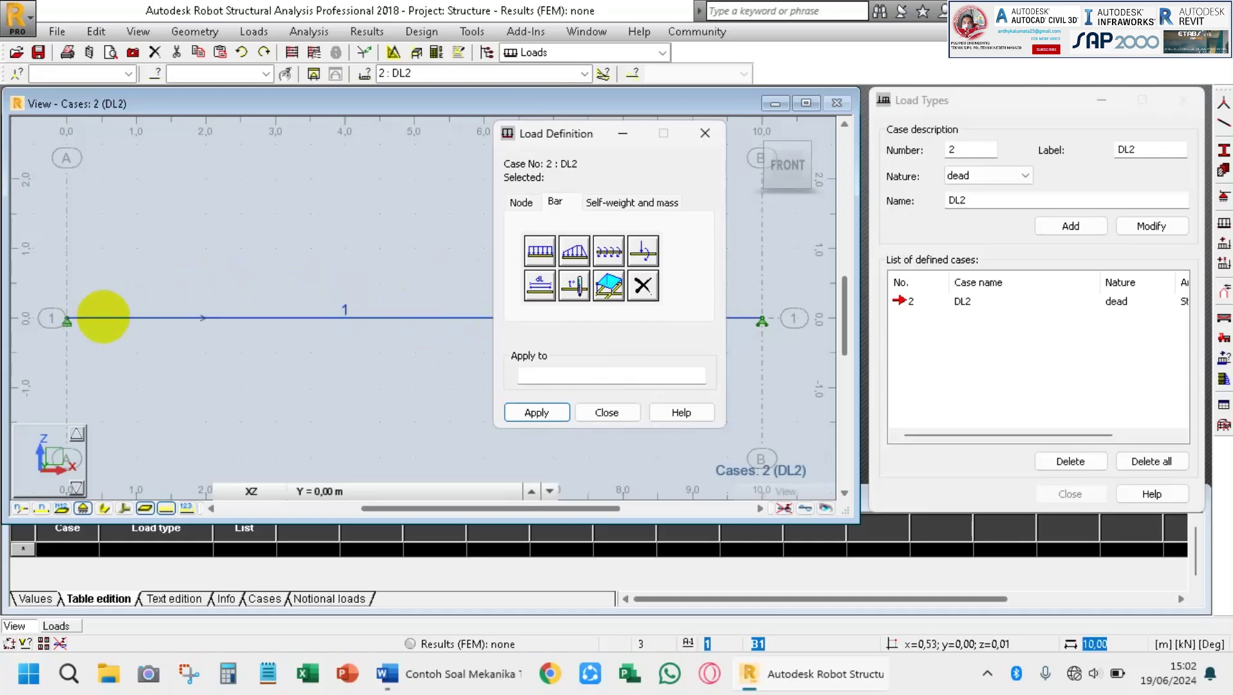
Start defining a two-point trapezoidal bar load in the global Z direction with absolute coordinates.
{"action": "left_click", "coordinate": [545, 259]}
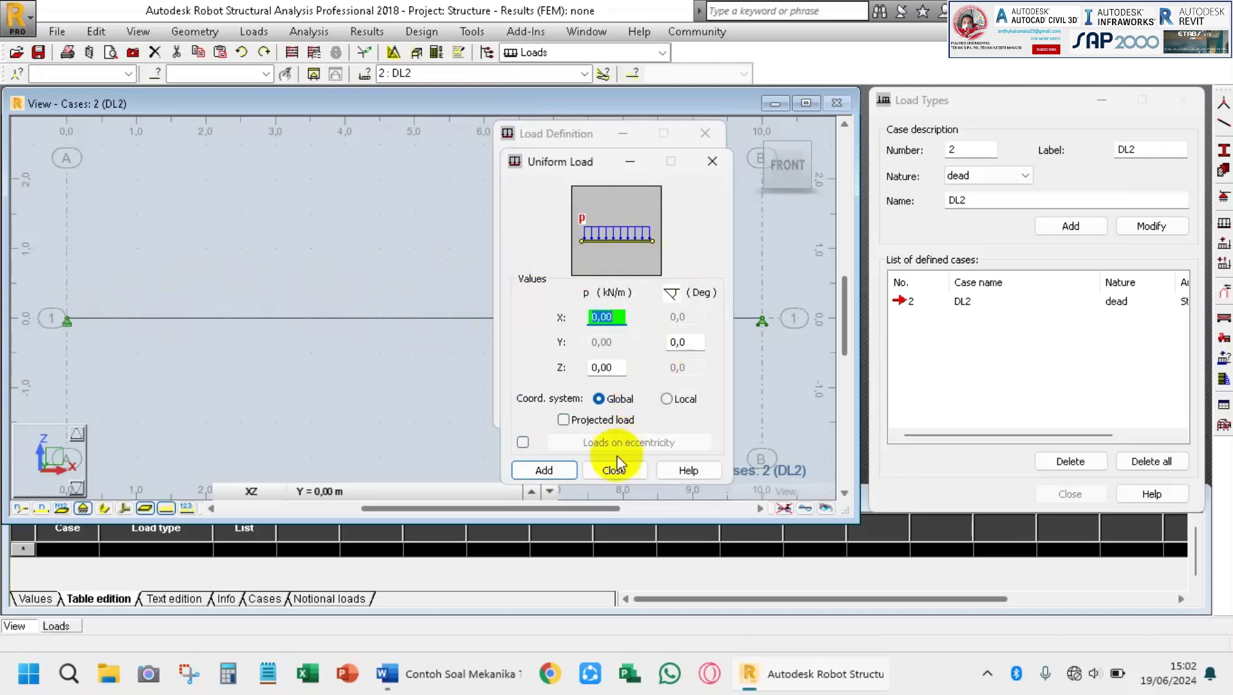
{"action": "left_click", "coordinate": [616, 471]}
{"action": "left_click", "coordinate": [576, 259]}
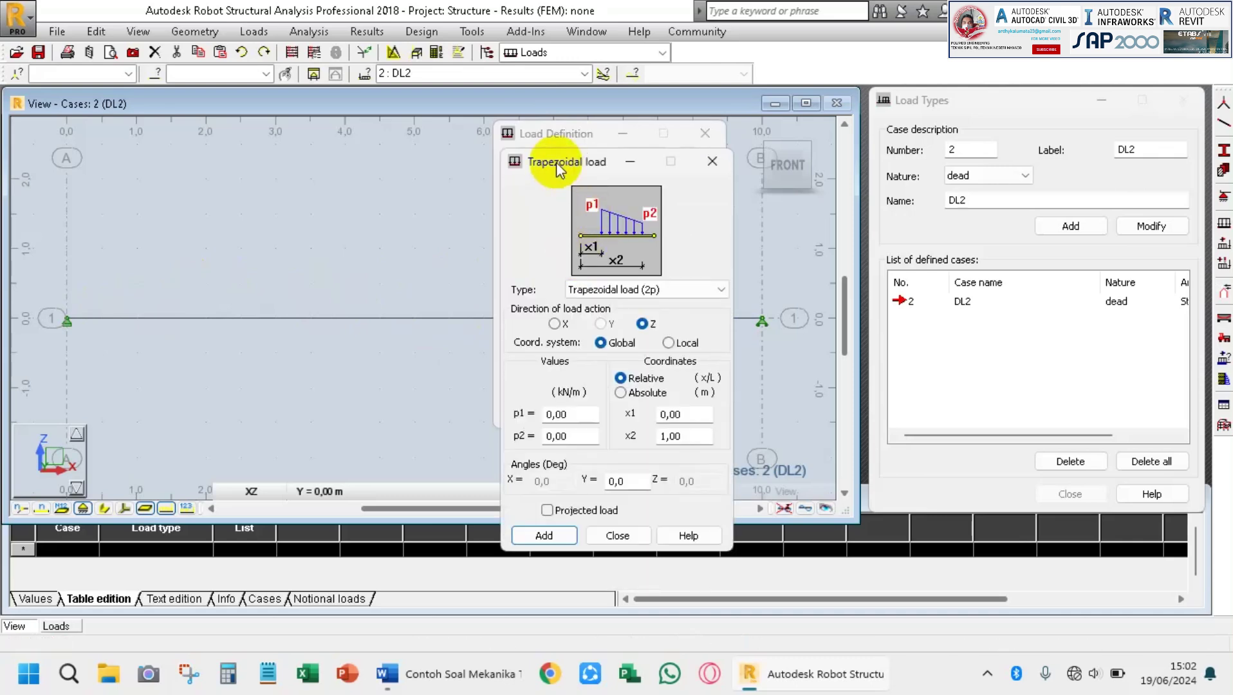
{"action": "left_click_drag", "start_coordinate": [555, 162], "coordinate": [317, 143]}
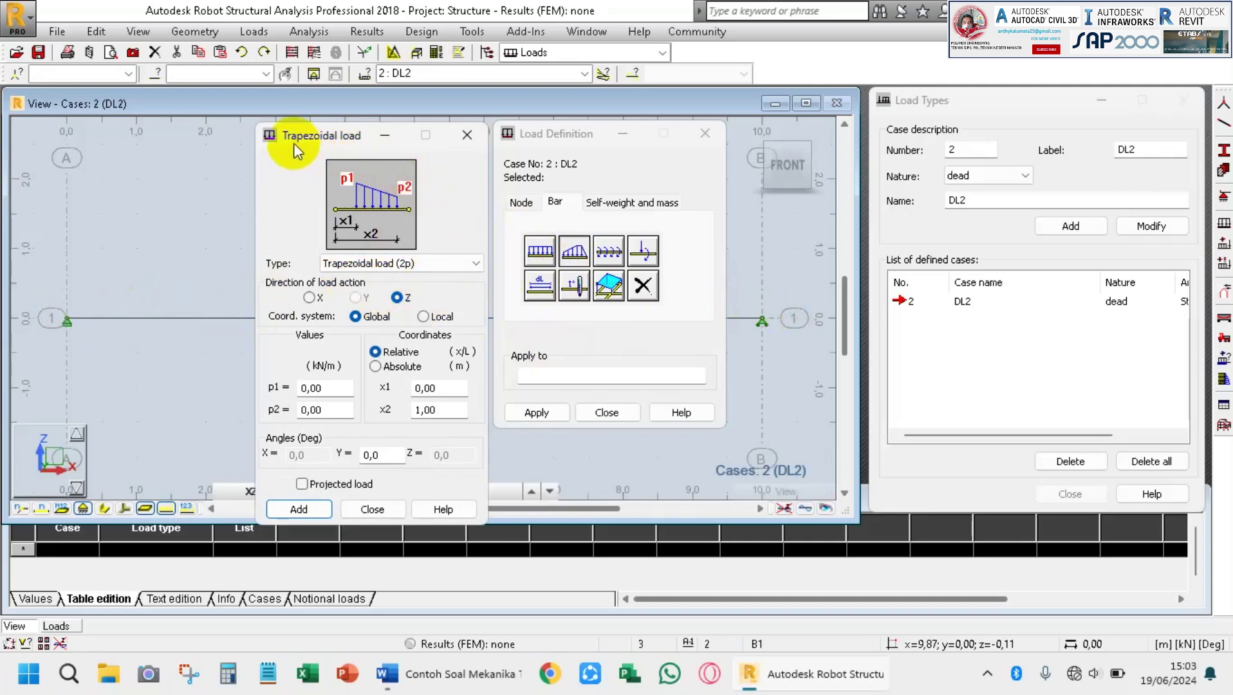
{"action": "left_click", "coordinate": [404, 368]}
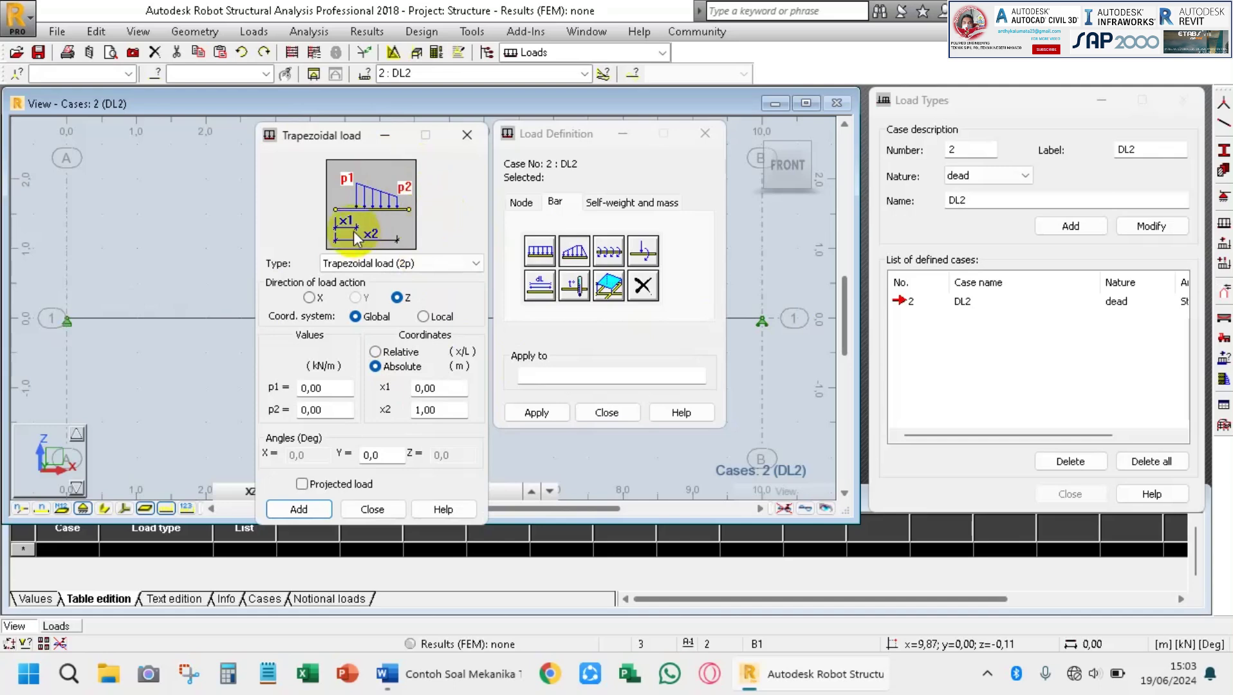
{"action": "left_click_drag", "start_coordinate": [324, 133], "coordinate": [327, 118]}
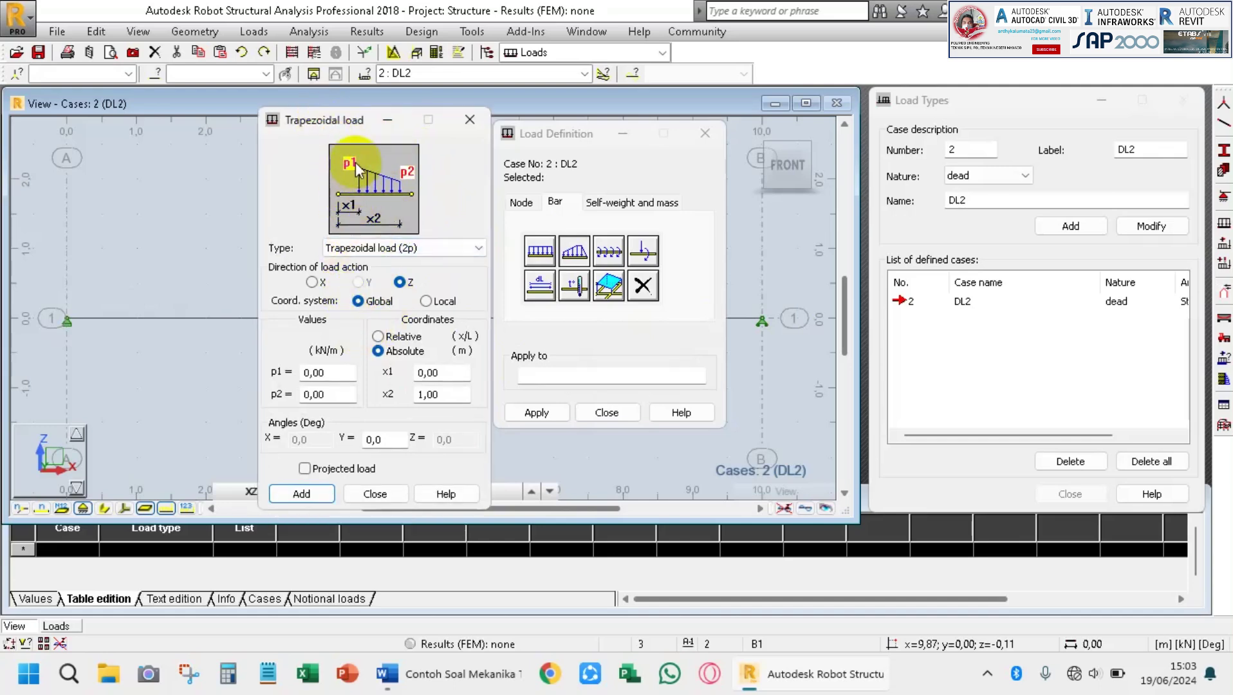
Set both trapezoidal load intensities, p1 and p2, to -20 kN/m.
{"action": "left_click_drag", "start_coordinate": [326, 373], "coordinate": [258, 375]}
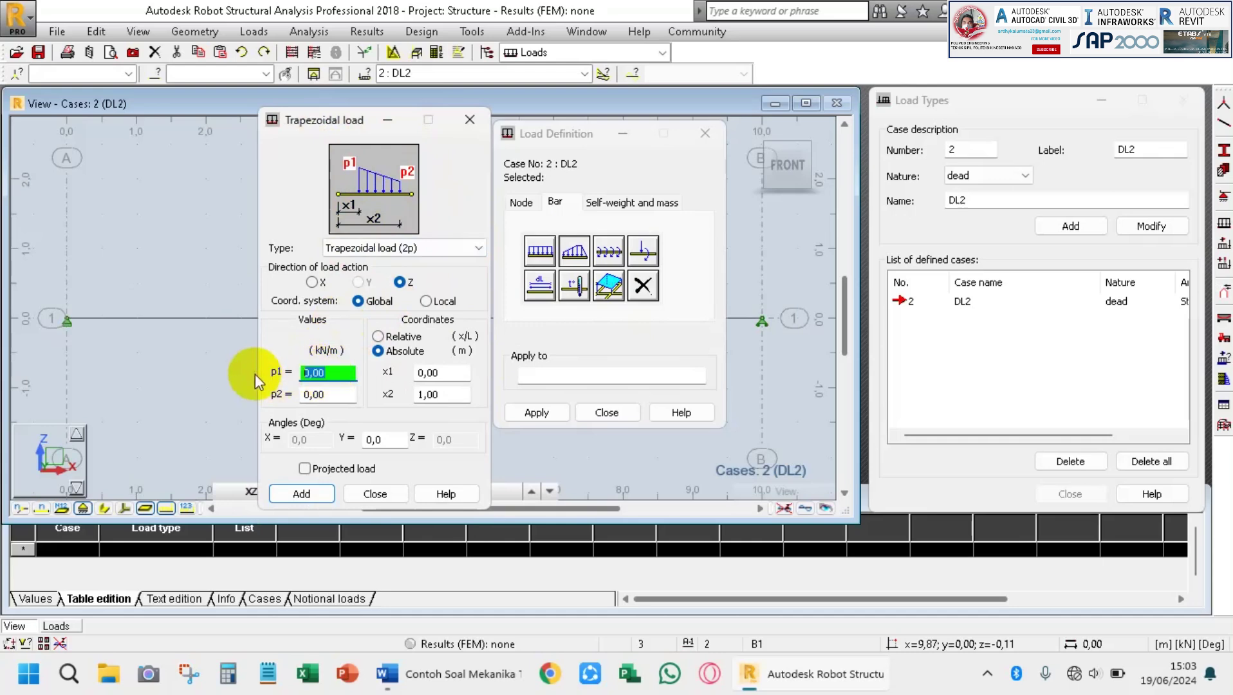
{"action": "type", "text": "-20"}
{"action": "left_click_drag", "start_coordinate": [325, 394], "coordinate": [277, 398]}
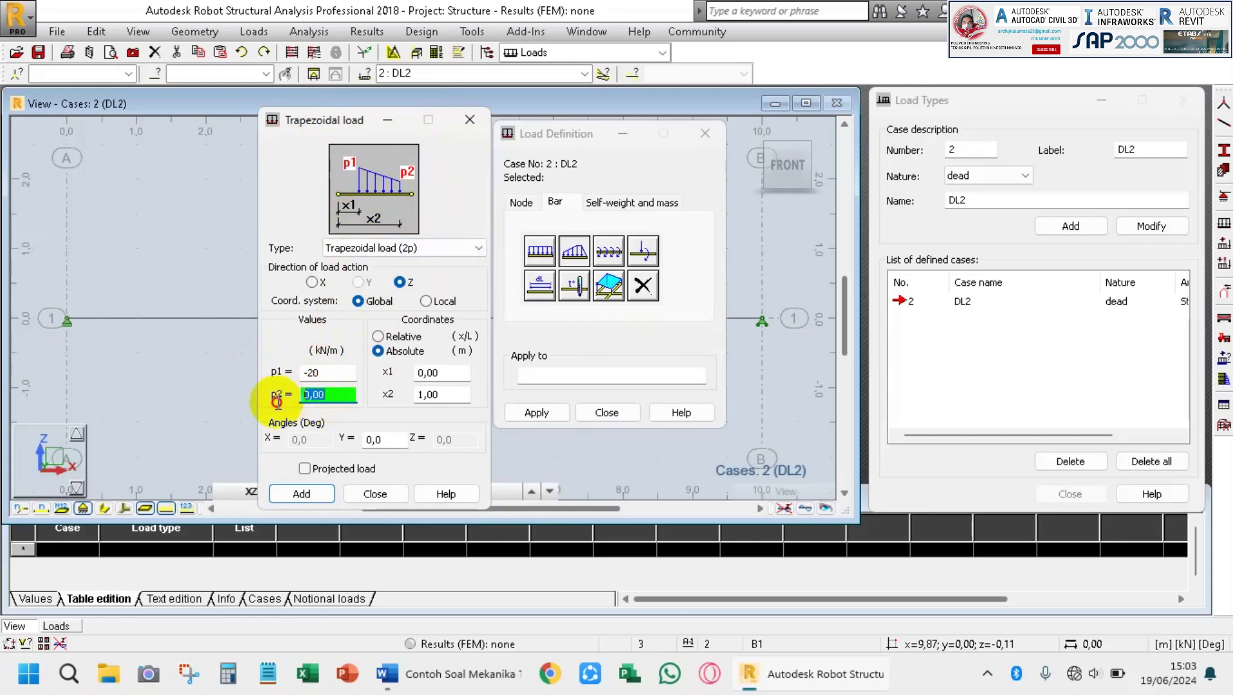
{"action": "type", "text": "-20"}
{"action": "left_click", "coordinate": [322, 374]}
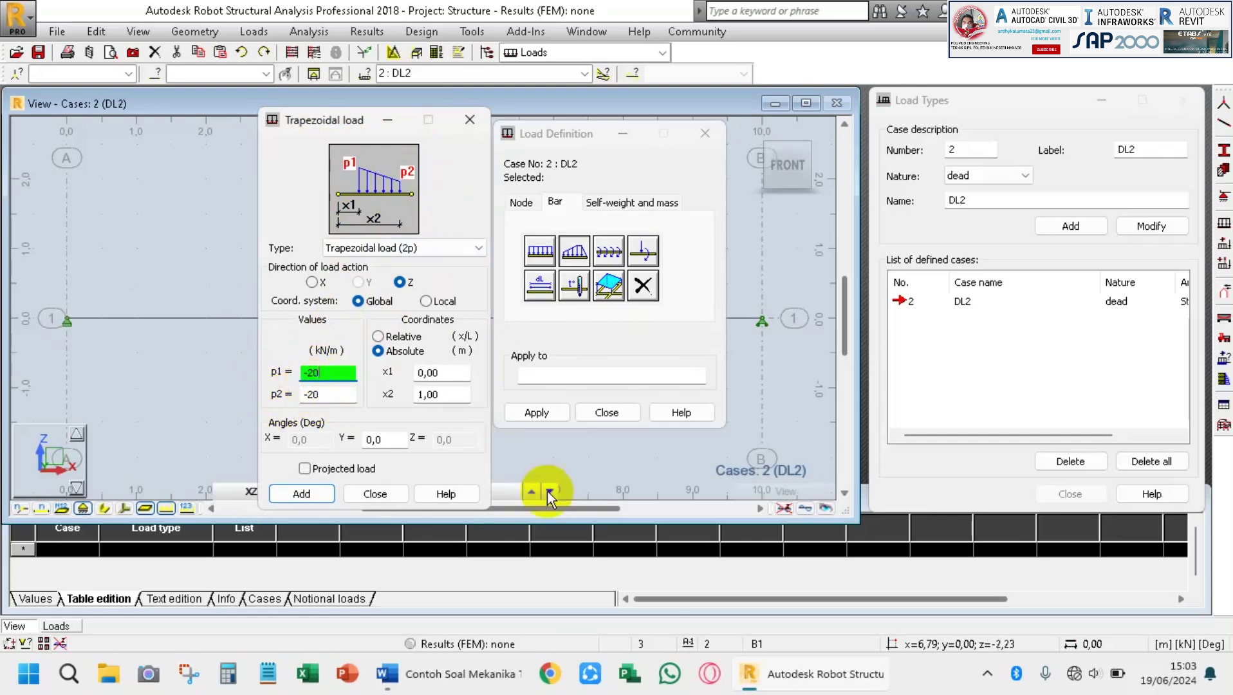
Check the start and end positions of the distributed load in the Word document's beam diagram, then return to Robot.
{"action": "left_click", "coordinate": [478, 675]}
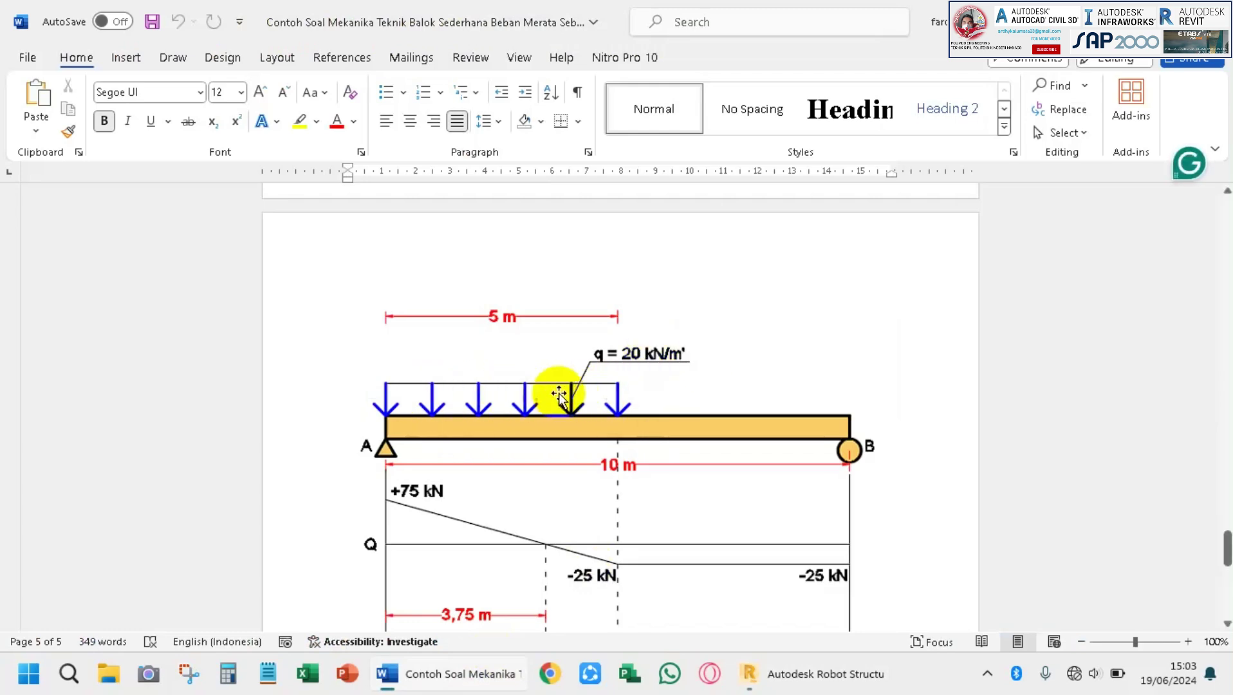
{"action": "left_click", "coordinate": [796, 672]}
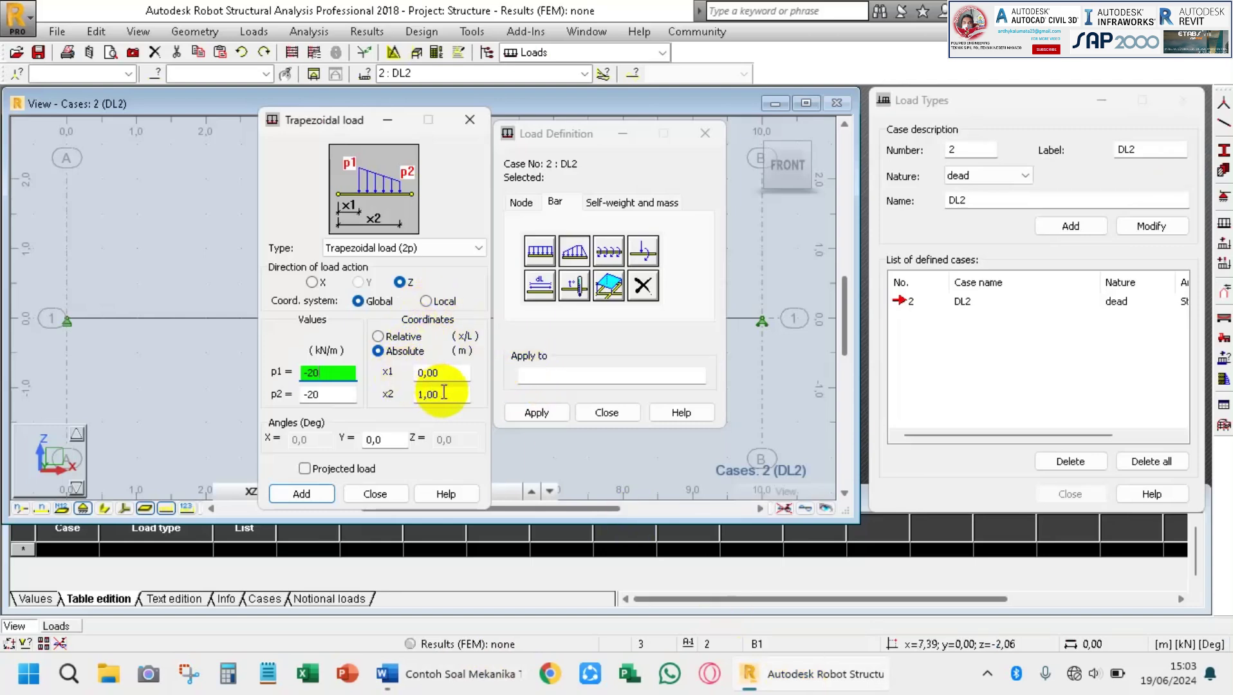
{"action": "left_click", "coordinate": [450, 372]}
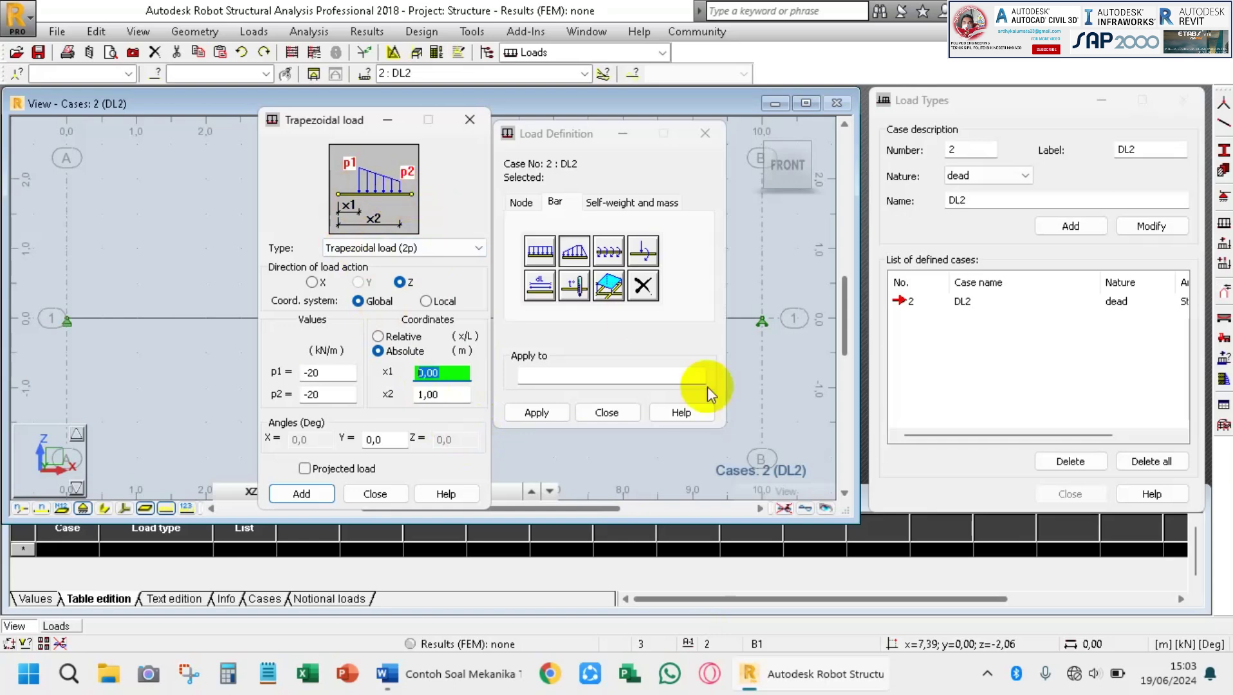
{"action": "left_click", "coordinate": [479, 673]}
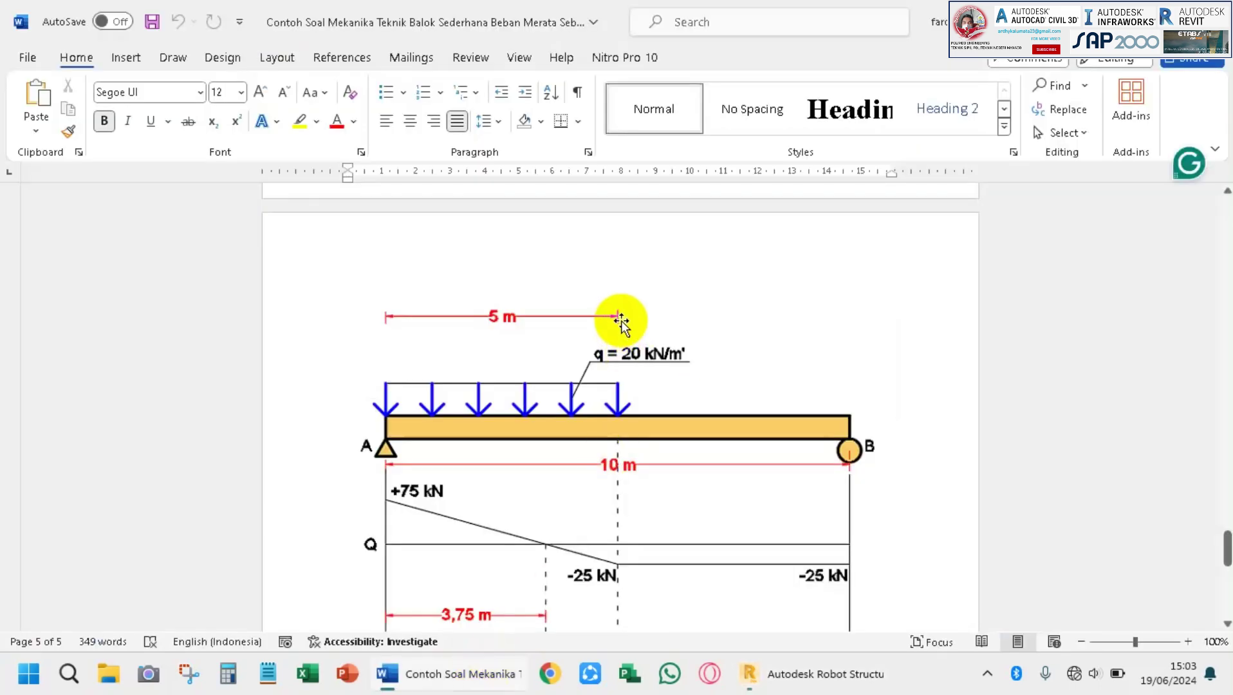
{"action": "scroll", "coordinate": [515, 313], "scroll_direction": "down", "scroll_amount": 1}
{"action": "scroll", "coordinate": [513, 283], "scroll_direction": "down", "scroll_amount": 1}
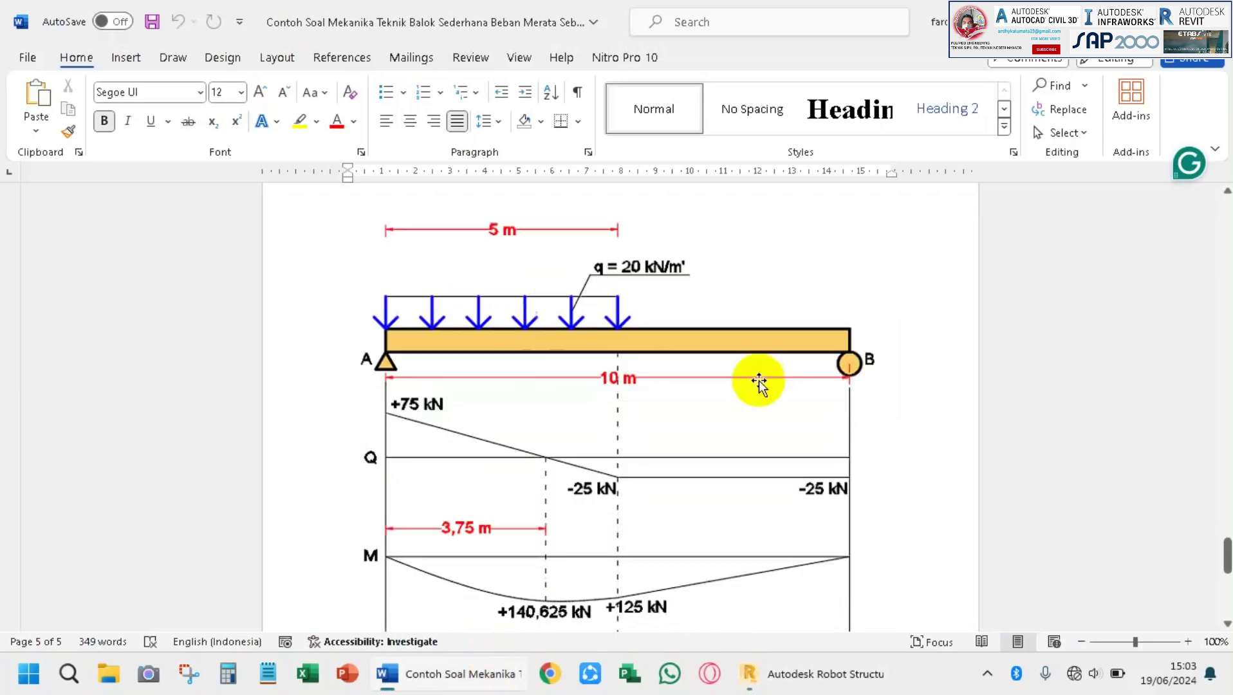
{"action": "left_click", "coordinate": [1081, 641]}
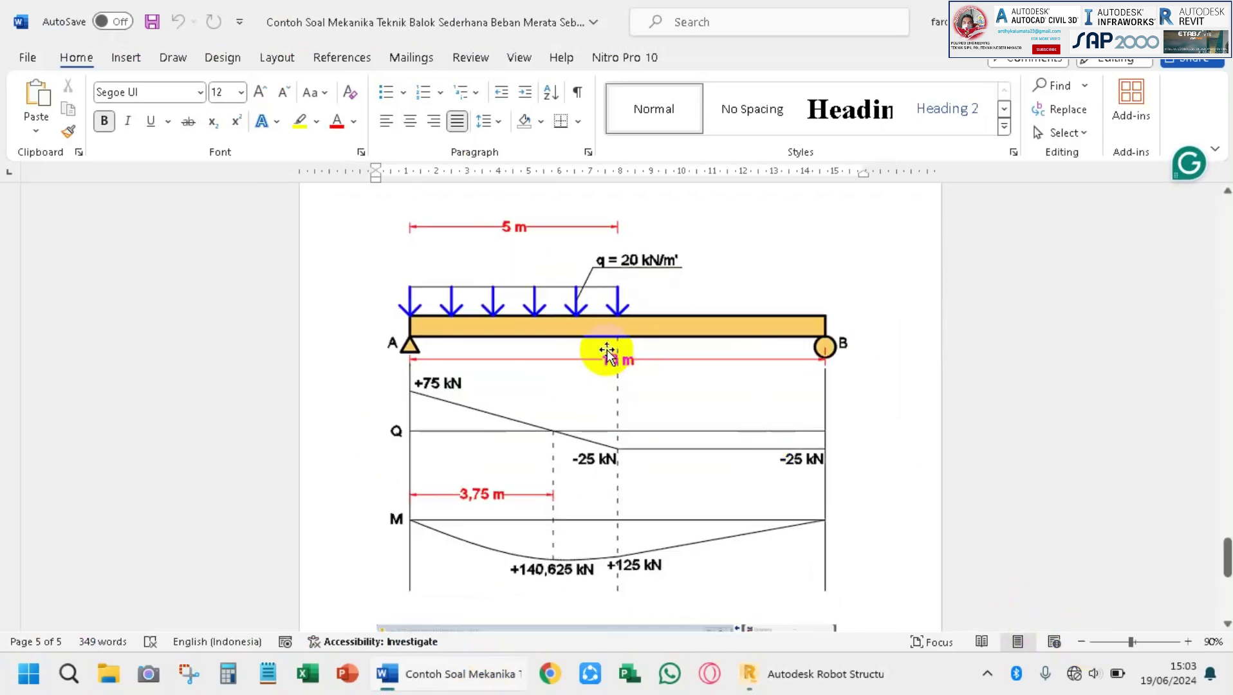
{"action": "left_click", "coordinate": [798, 677]}
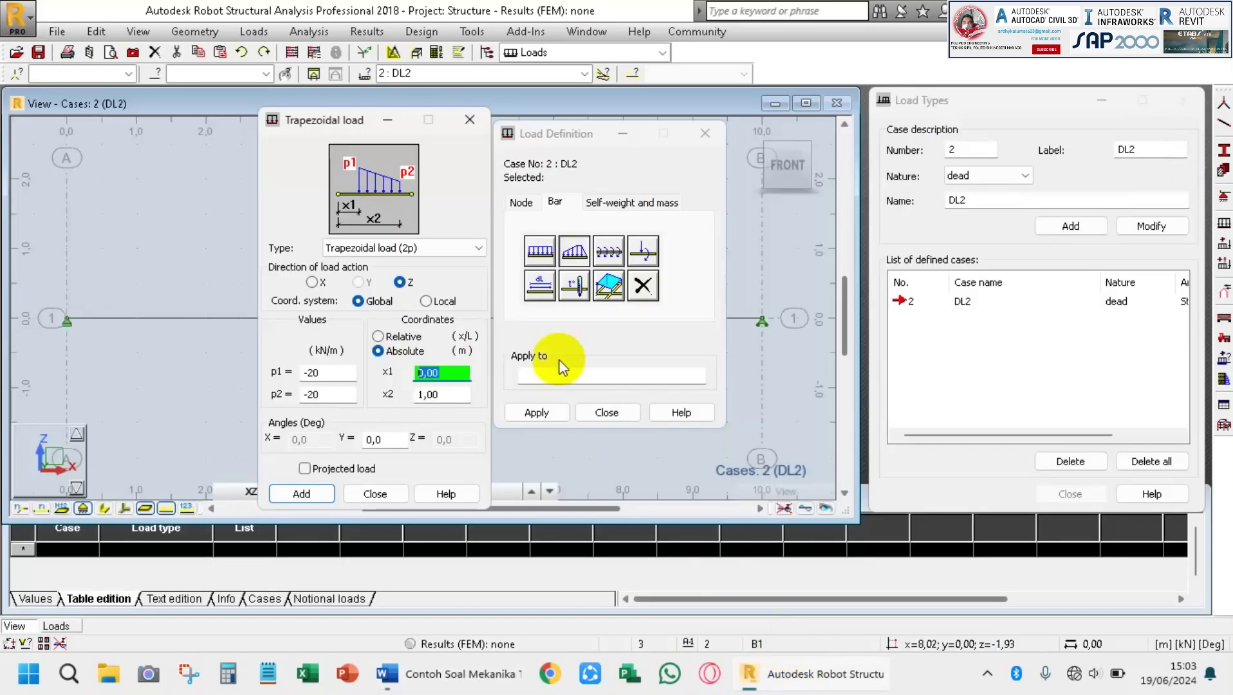
Set the load's end coordinate x2 to 5 m, apply the trapezoidal load to bar 1, and close the load definition.
{"action": "left_click_drag", "start_coordinate": [454, 395], "coordinate": [393, 392]}
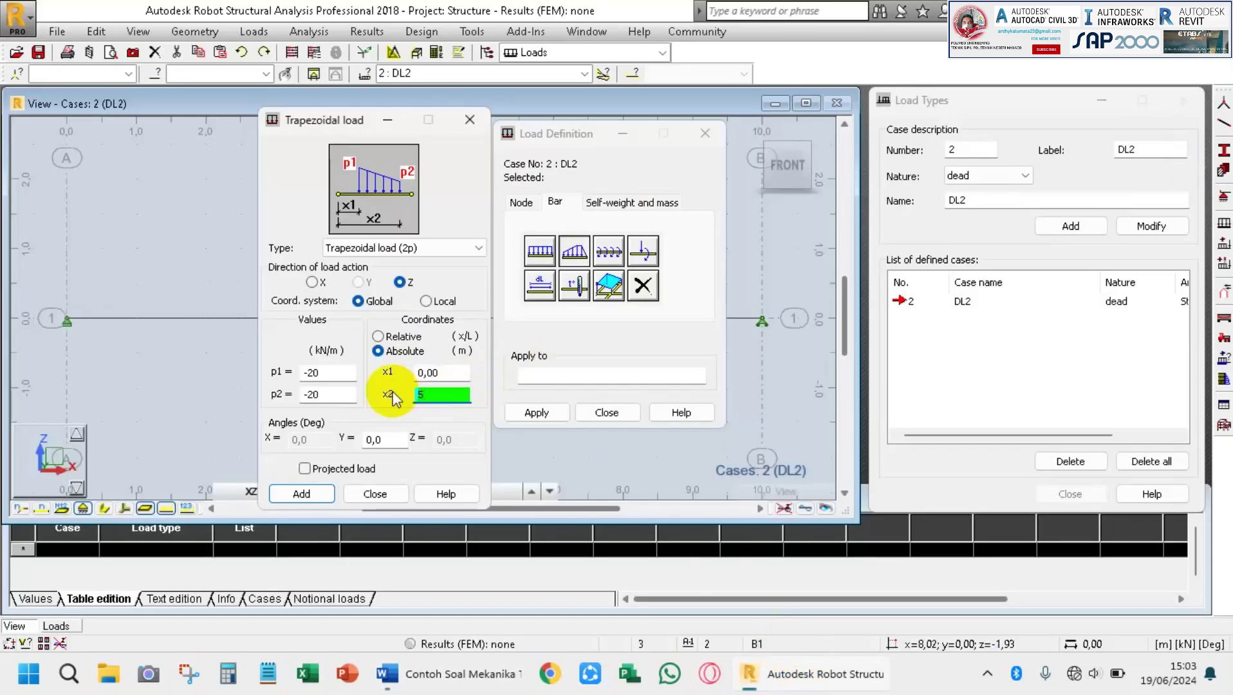
{"action": "type", "text": "5"}
{"action": "left_click", "coordinate": [444, 373]}
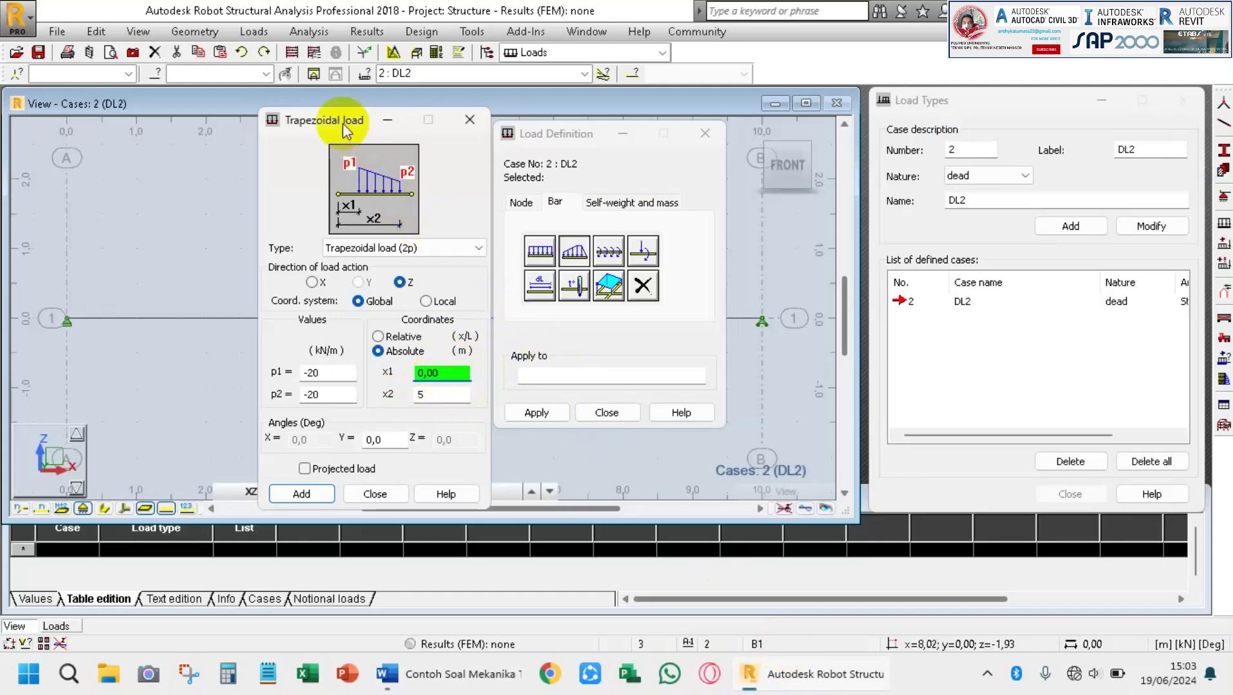
{"action": "left_click", "coordinate": [313, 494]}
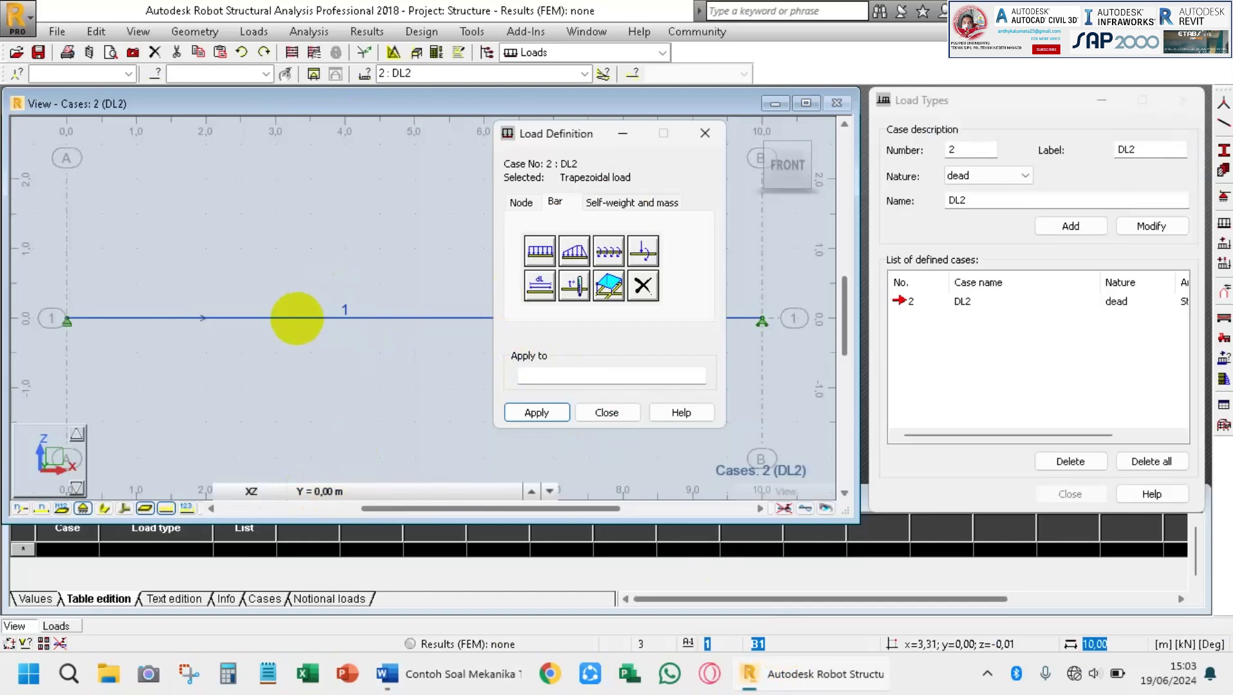
{"action": "left_click", "coordinate": [188, 318]}
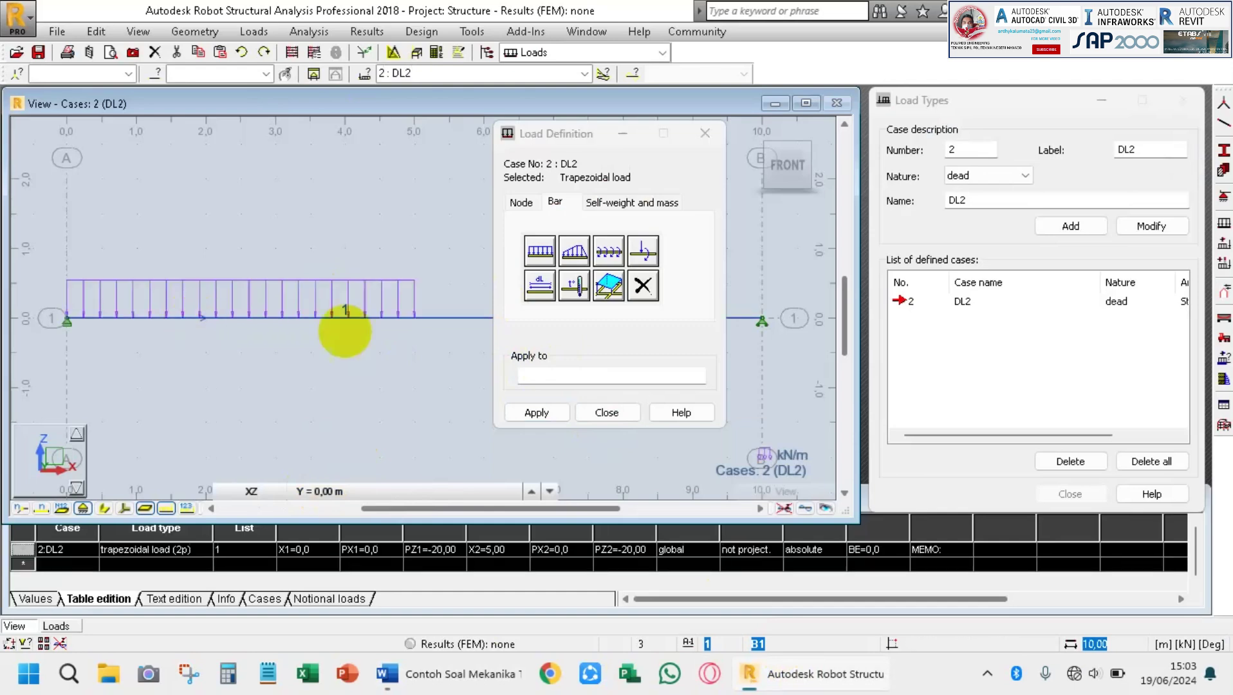
{"action": "left_click", "coordinate": [606, 412]}
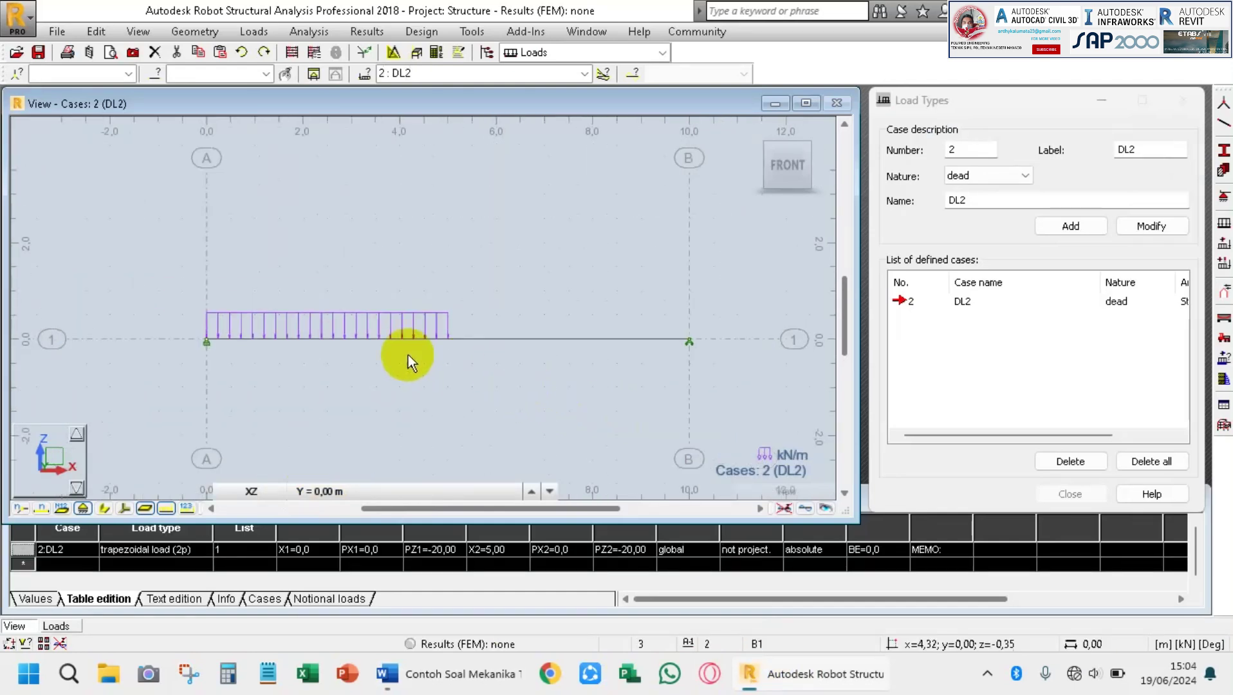
Display the load value label on the beam's distributed load.
{"action": "scroll", "coordinate": [435, 300], "scroll_direction": "up", "scroll_amount": 2}
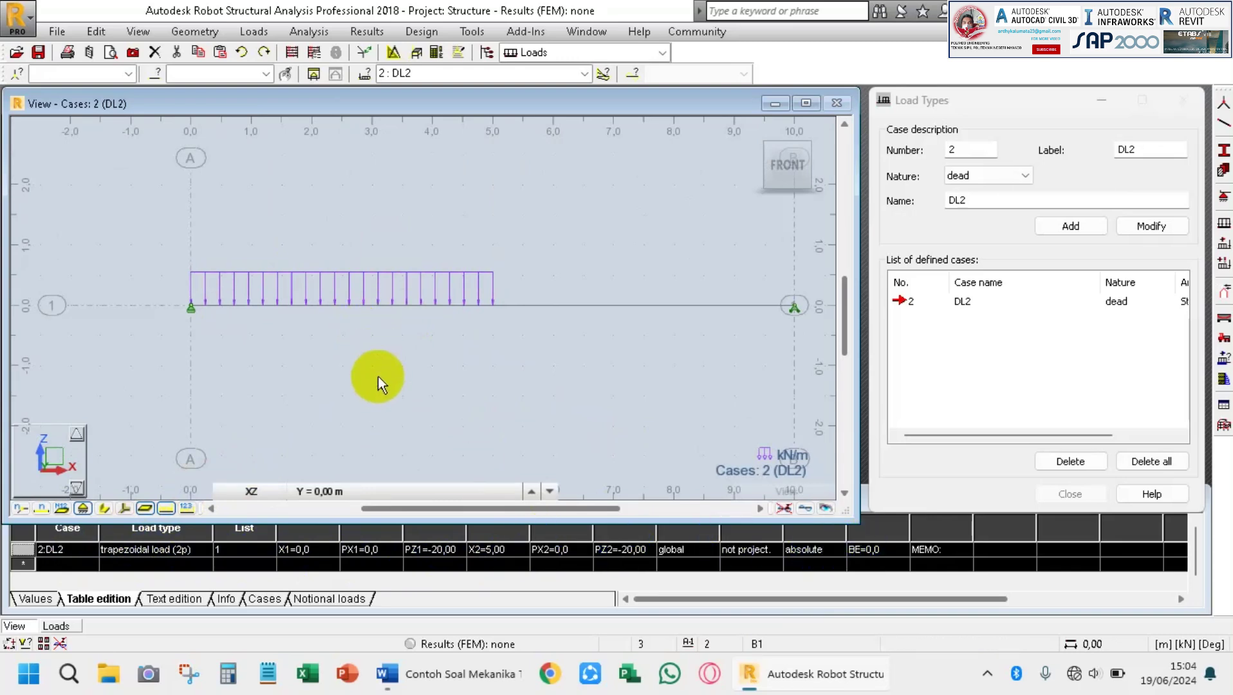
{"action": "left_click", "coordinate": [388, 309]}
{"action": "scroll", "coordinate": [376, 307], "scroll_direction": "up", "scroll_amount": 2}
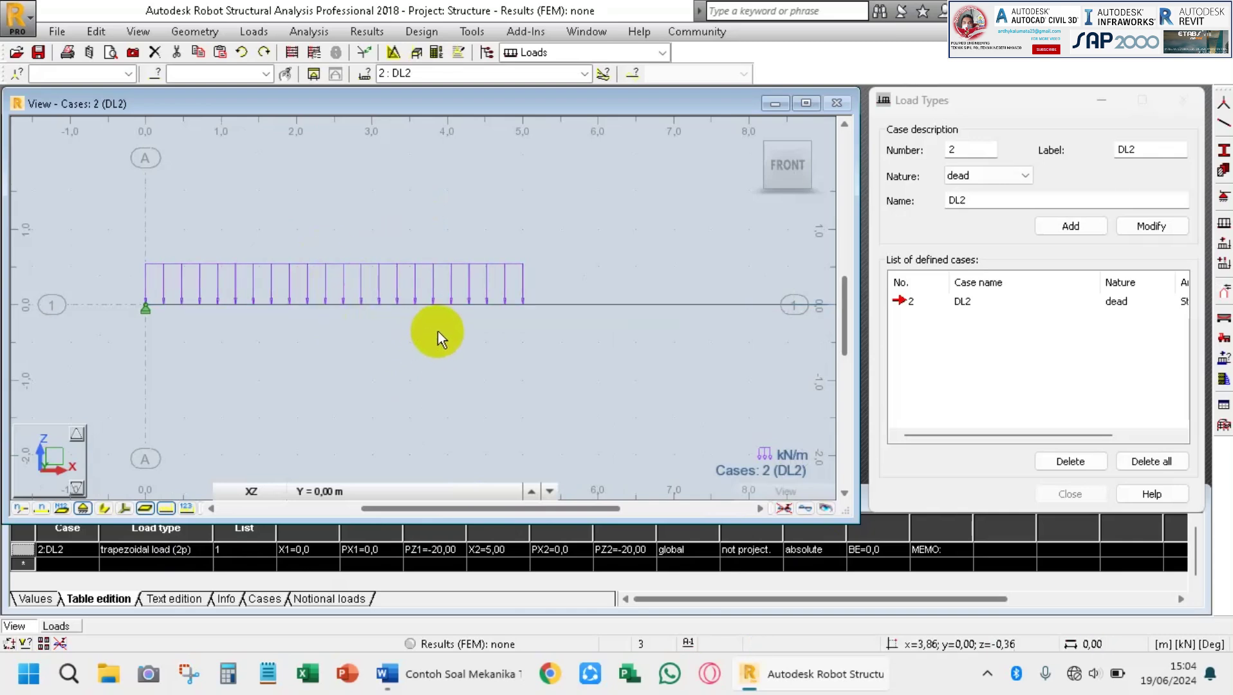
{"action": "middle_click_drag", "start_coordinate": [427, 336], "coordinate": [406, 330]}
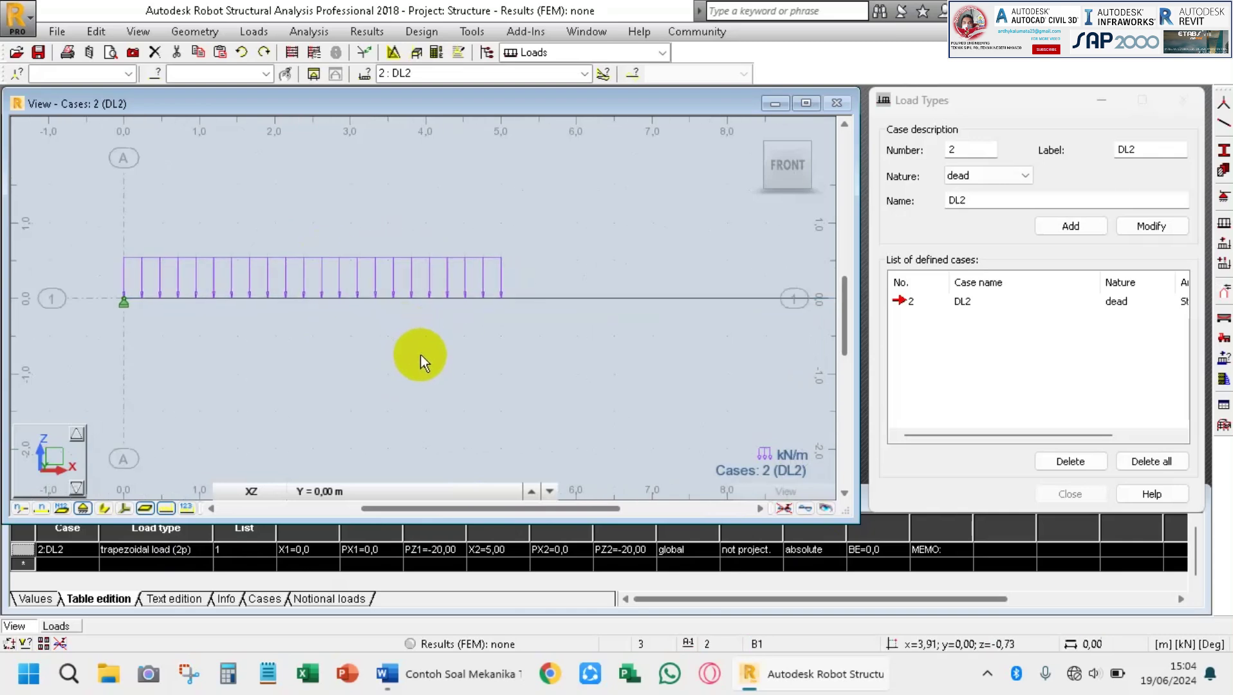
{"action": "left_click", "coordinate": [187, 508]}
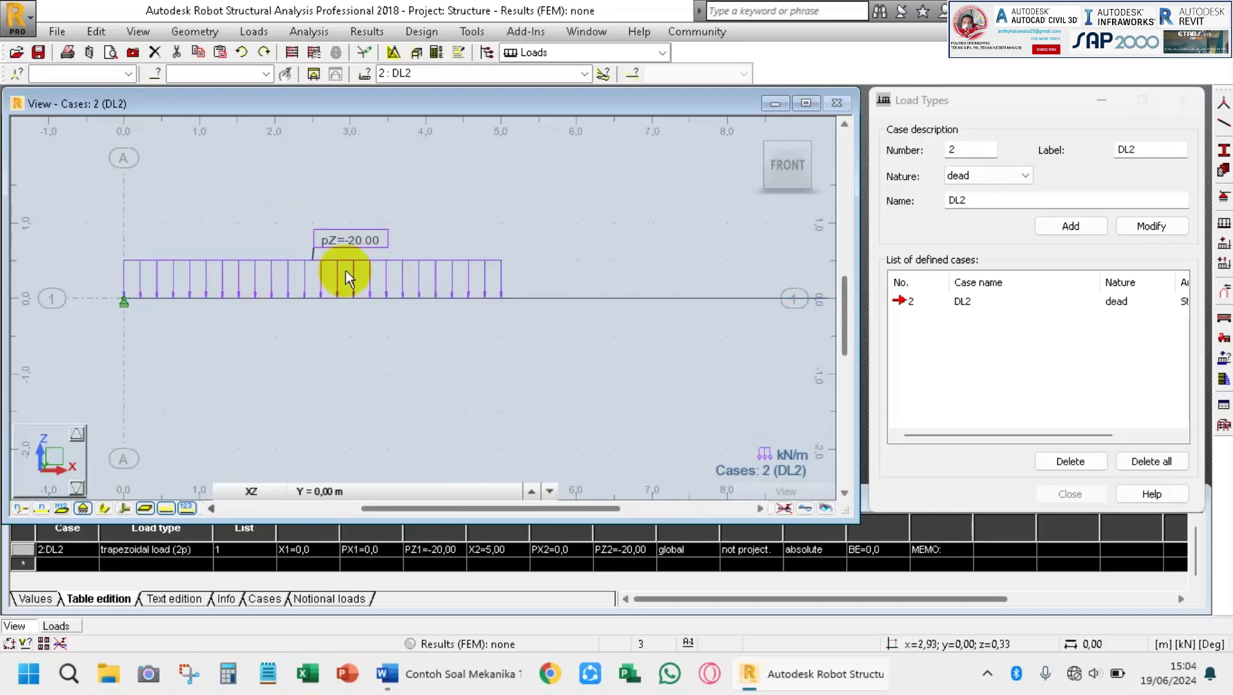
Add a dimension line for the loaded span from x = 0 to x = 5 m, placed 0.5 m below the beam.
{"action": "scroll", "coordinate": [424, 198], "scroll_direction": "down", "scroll_amount": 2}
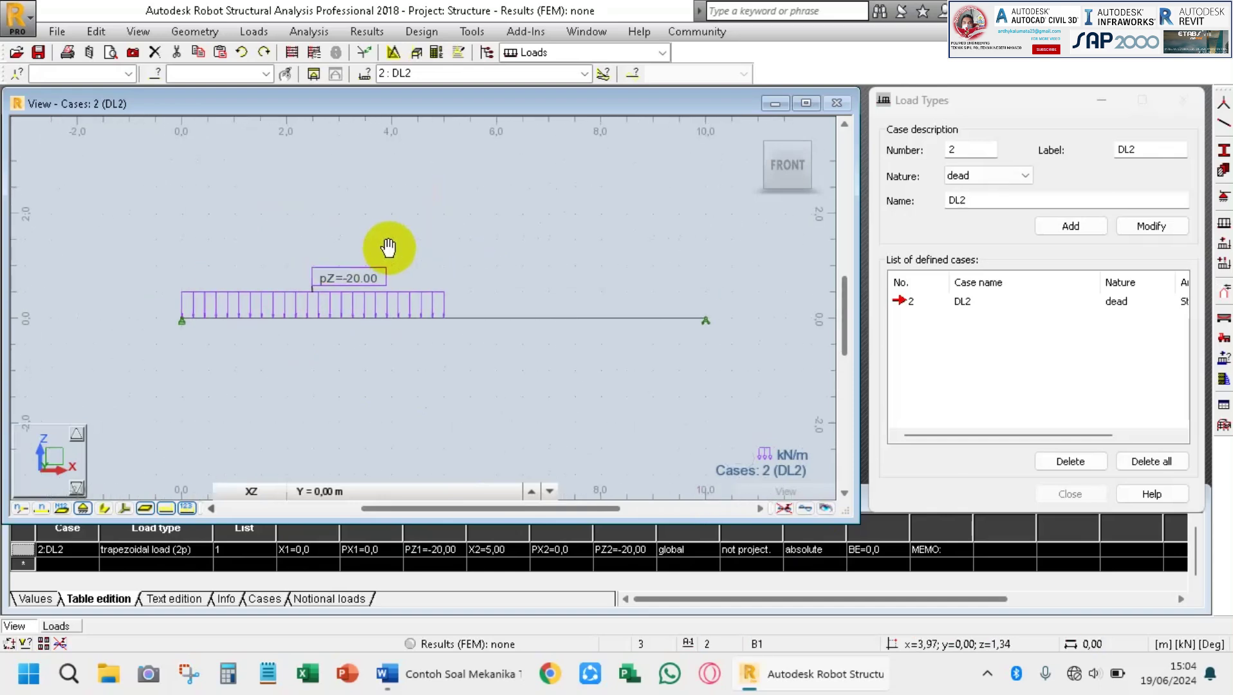
{"action": "left_click", "coordinate": [472, 32]}
{"action": "left_click", "coordinate": [495, 52]}
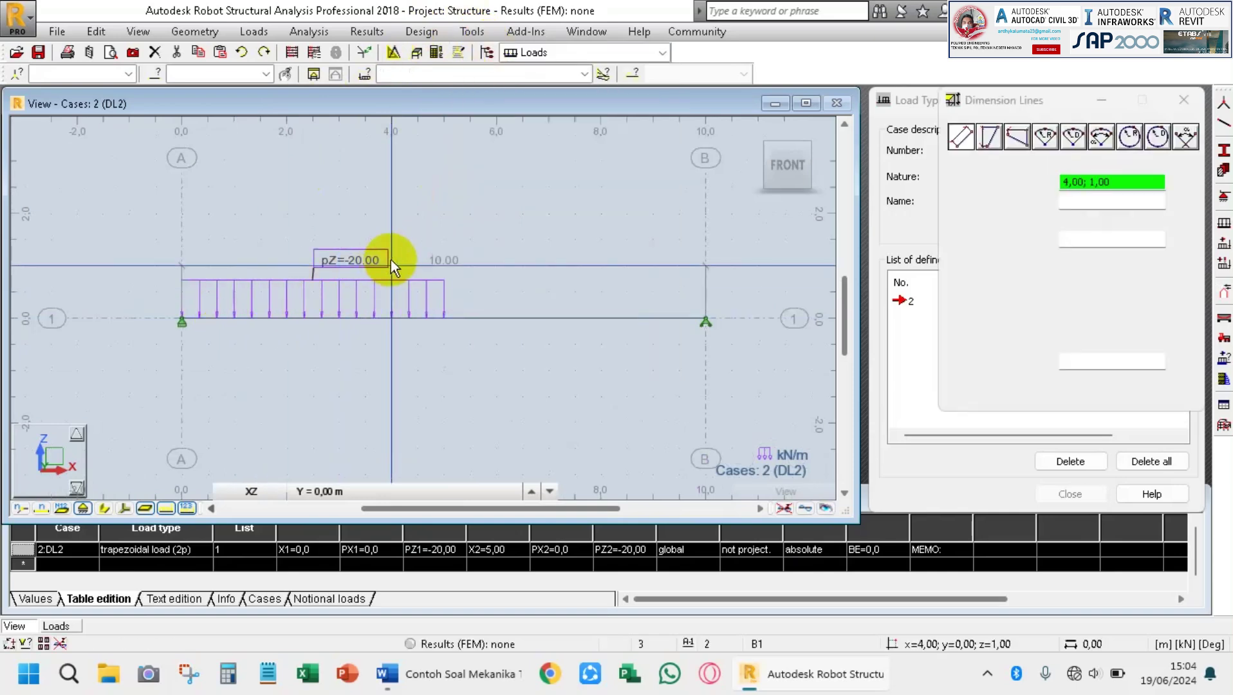
{"action": "scroll", "coordinate": [454, 272], "scroll_direction": "up", "scroll_amount": 2}
{"action": "scroll", "coordinate": [464, 376], "scroll_direction": "down", "scroll_amount": 1}
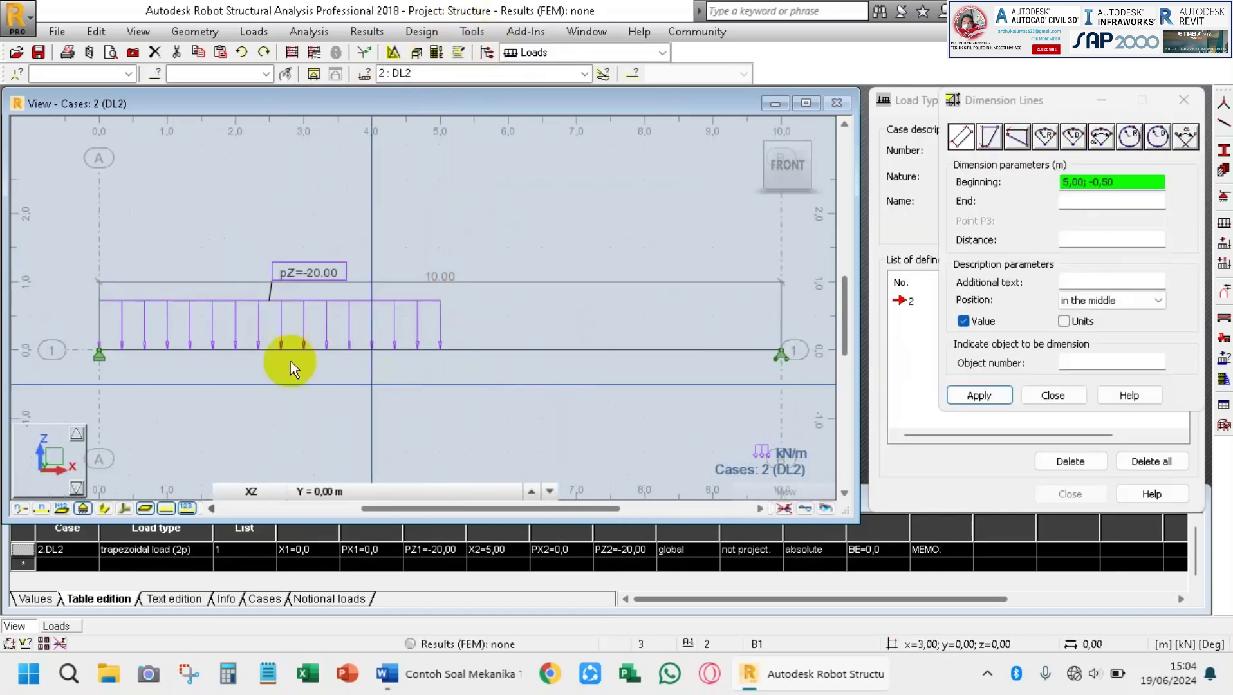
{"action": "left_click", "coordinate": [98, 354]}
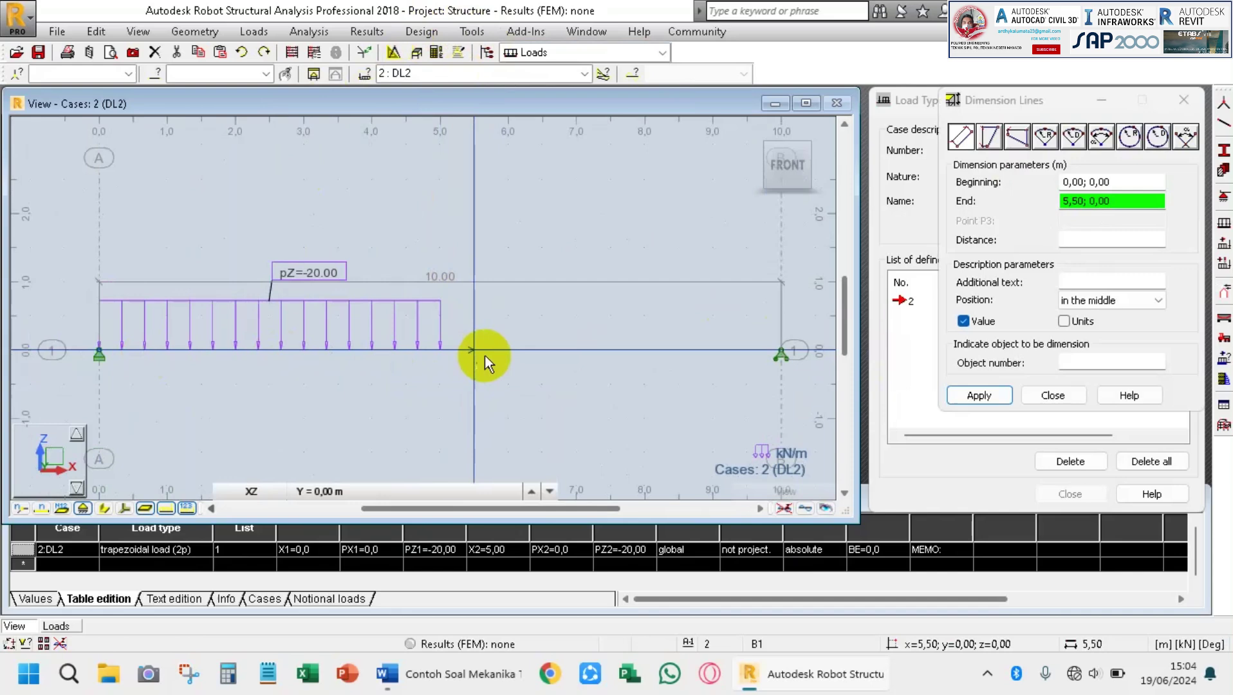
{"action": "left_click", "coordinate": [441, 354]}
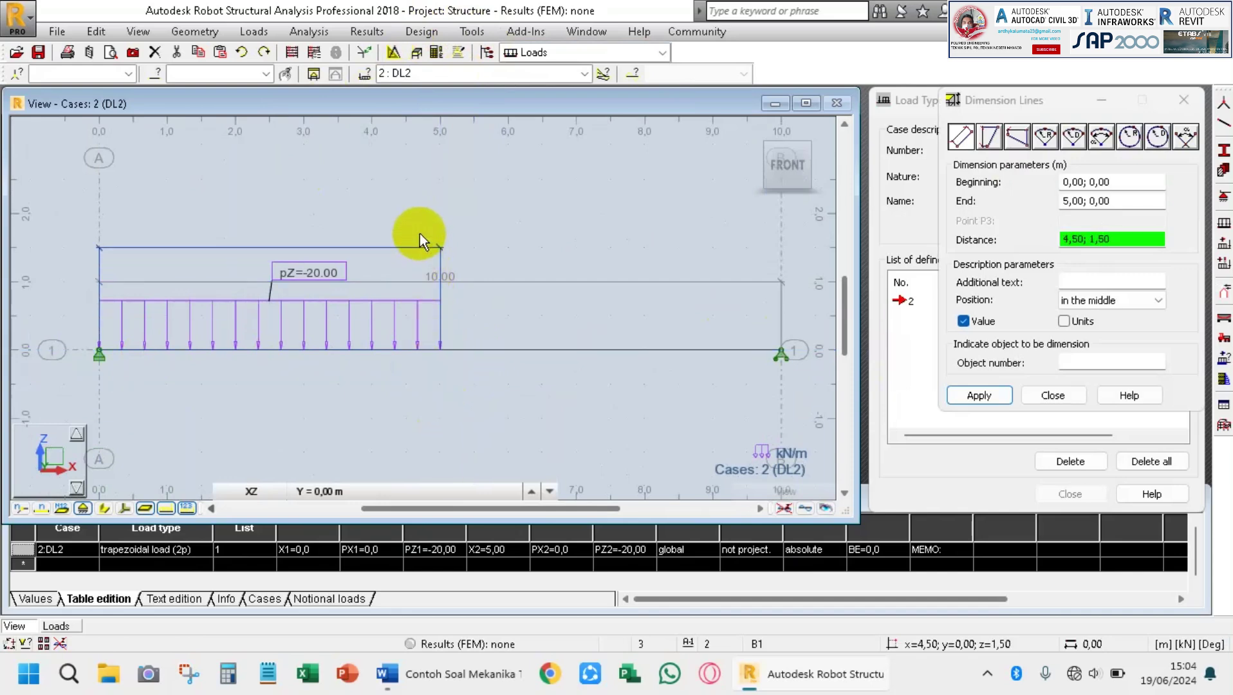
{"action": "left_click", "coordinate": [417, 387]}
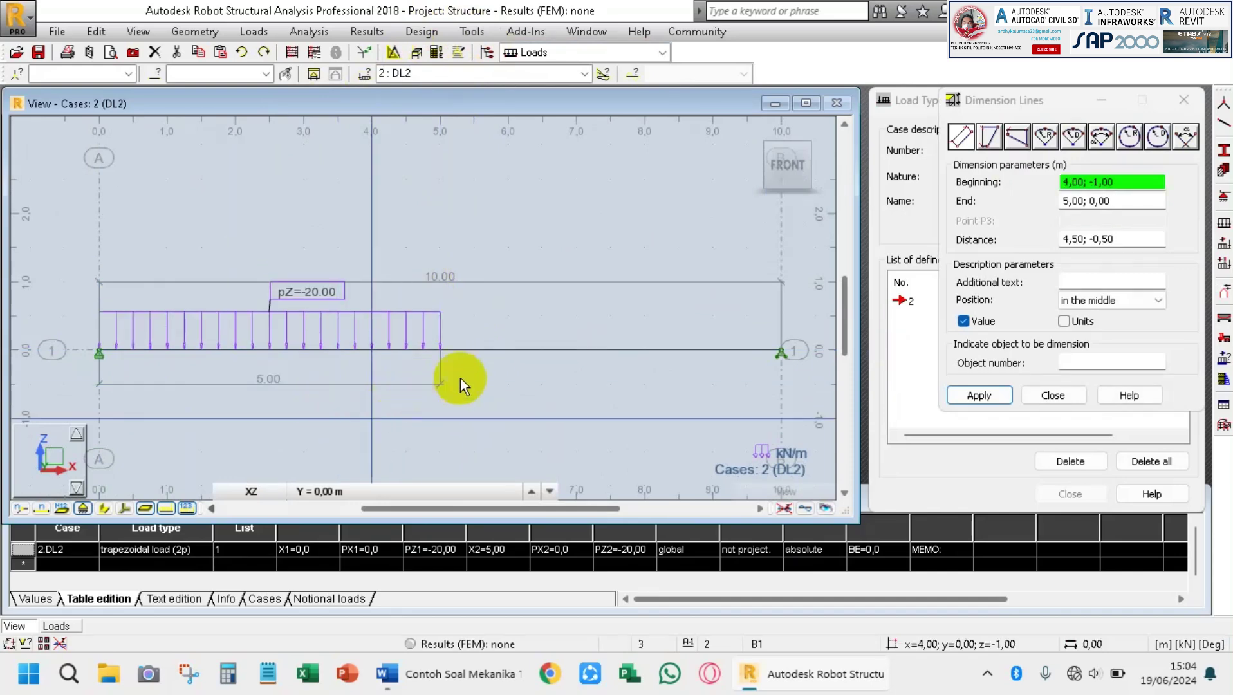
{"action": "left_click", "coordinate": [1085, 460]}
{"action": "left_click", "coordinate": [1053, 396]}
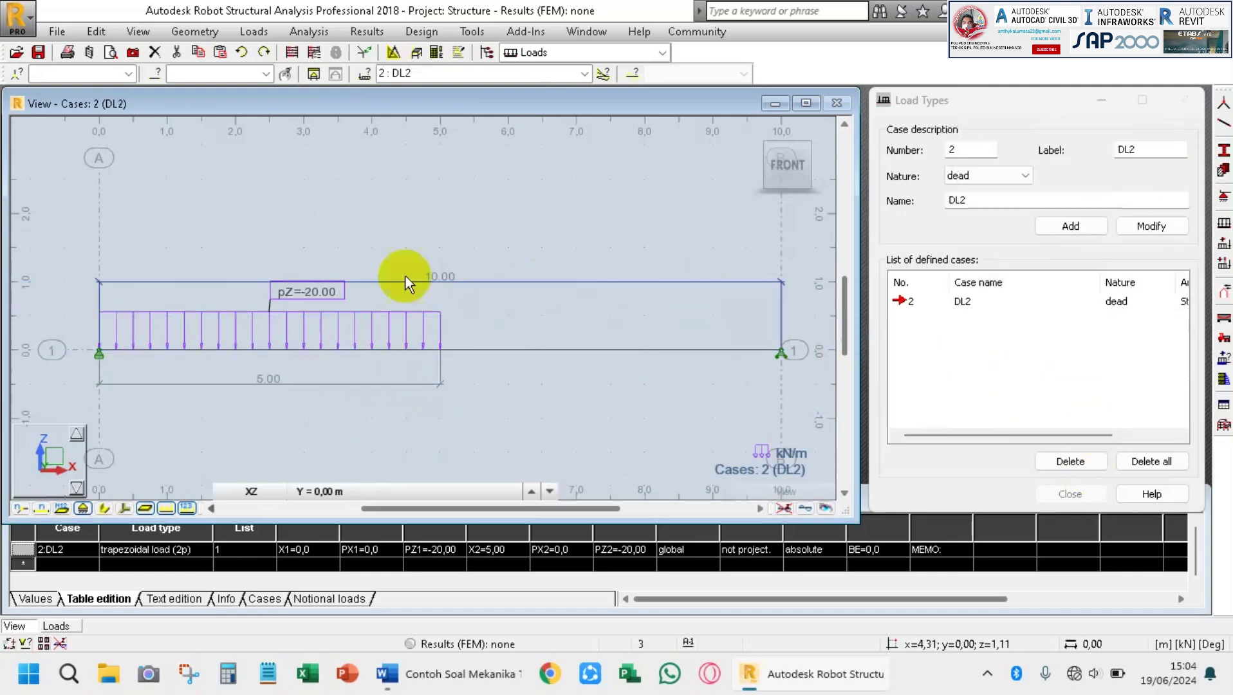
Run the structural calculations for the beam model.
{"action": "scroll", "coordinate": [402, 264], "scroll_direction": "down", "scroll_amount": 2}
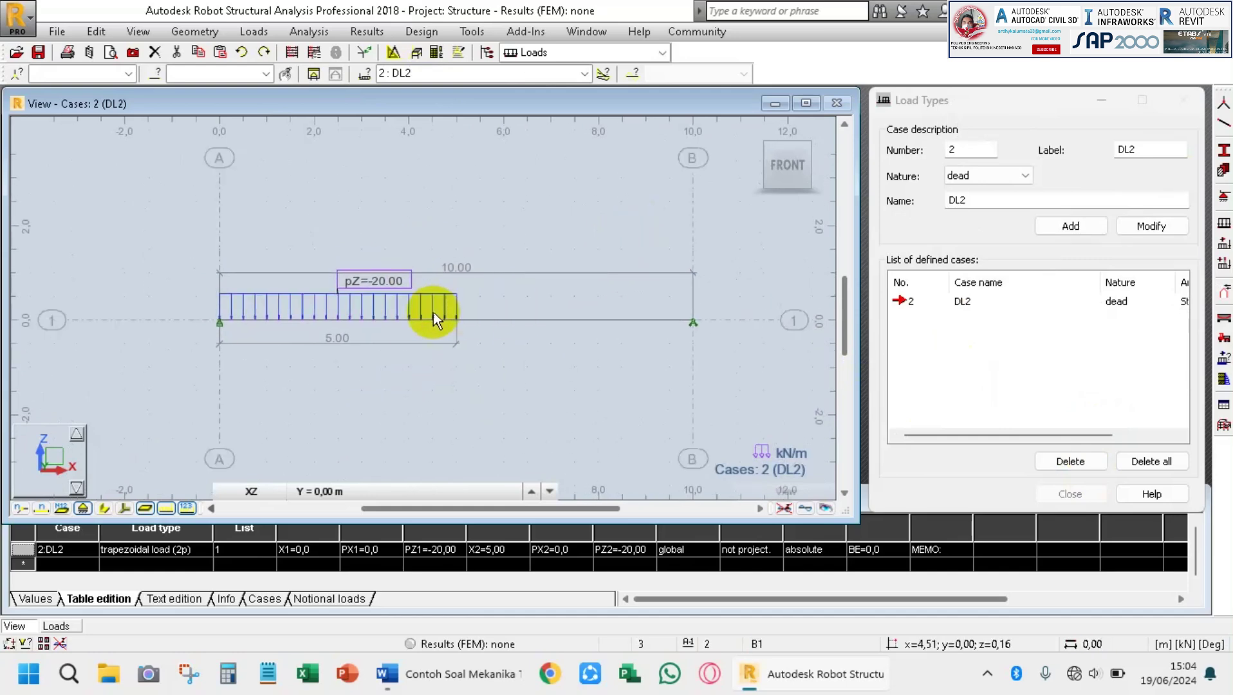
{"action": "scroll", "coordinate": [434, 312], "scroll_direction": "up", "scroll_amount": 1}
{"action": "left_click", "coordinate": [327, 31]}
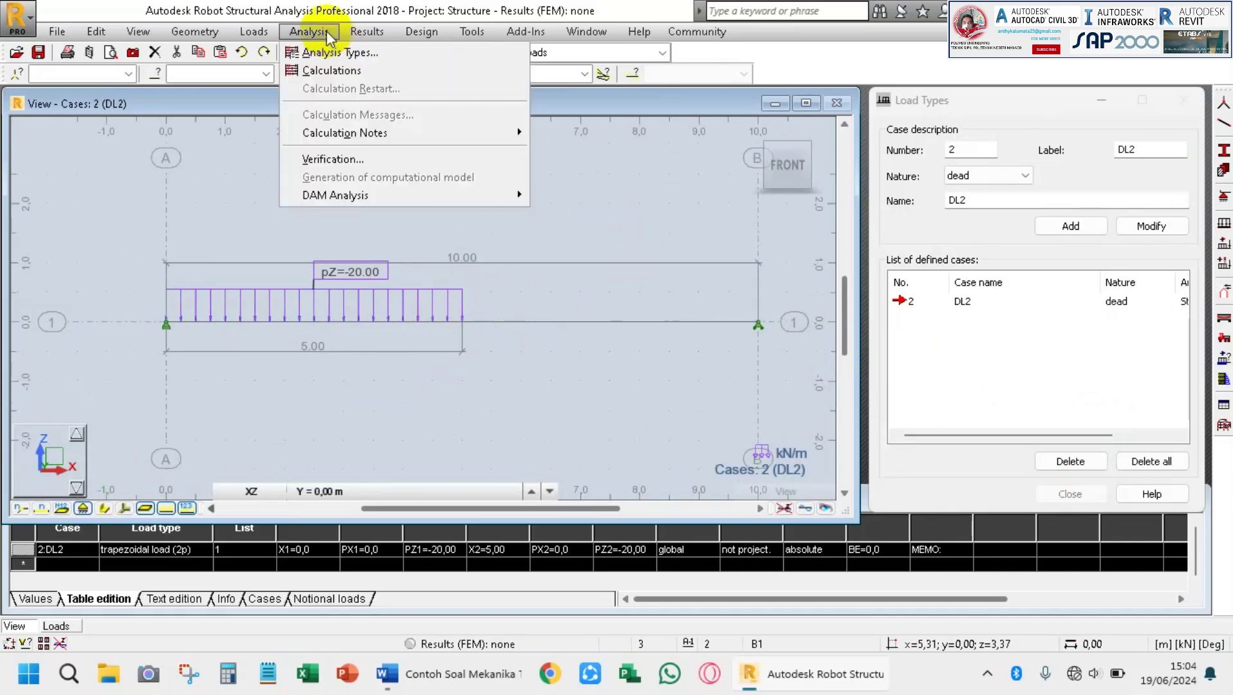
{"action": "left_click", "coordinate": [325, 70]}
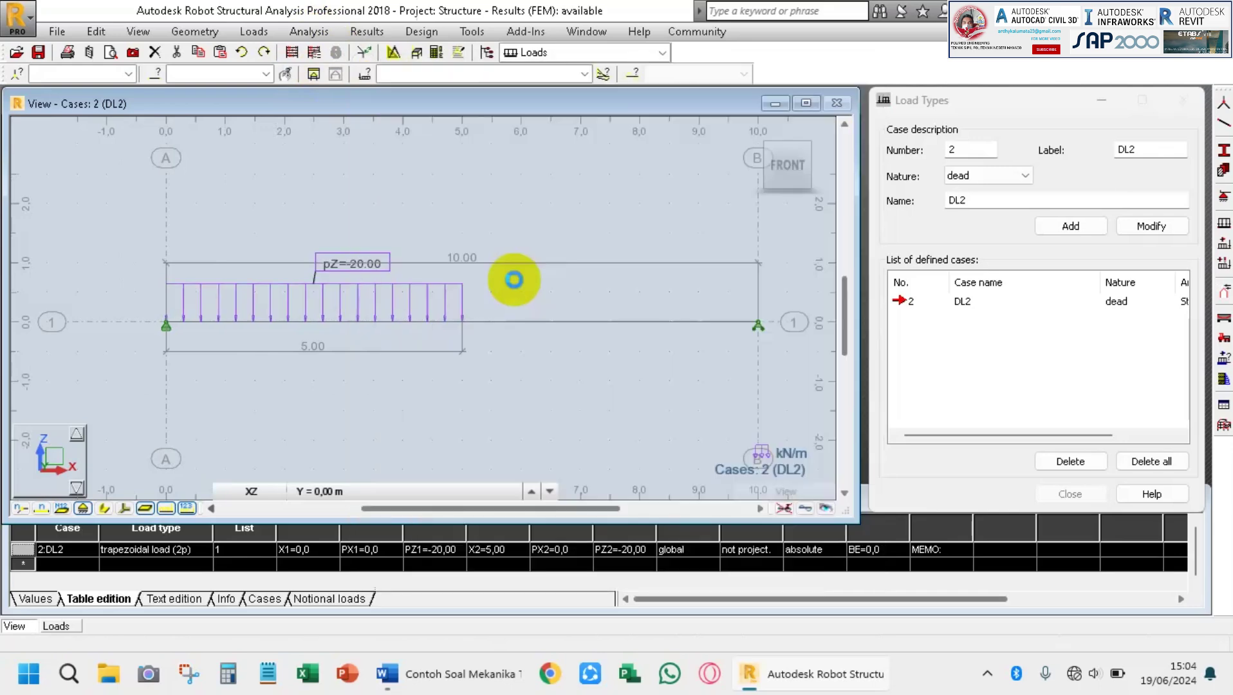
{"action": "left_click", "coordinate": [513, 280]}
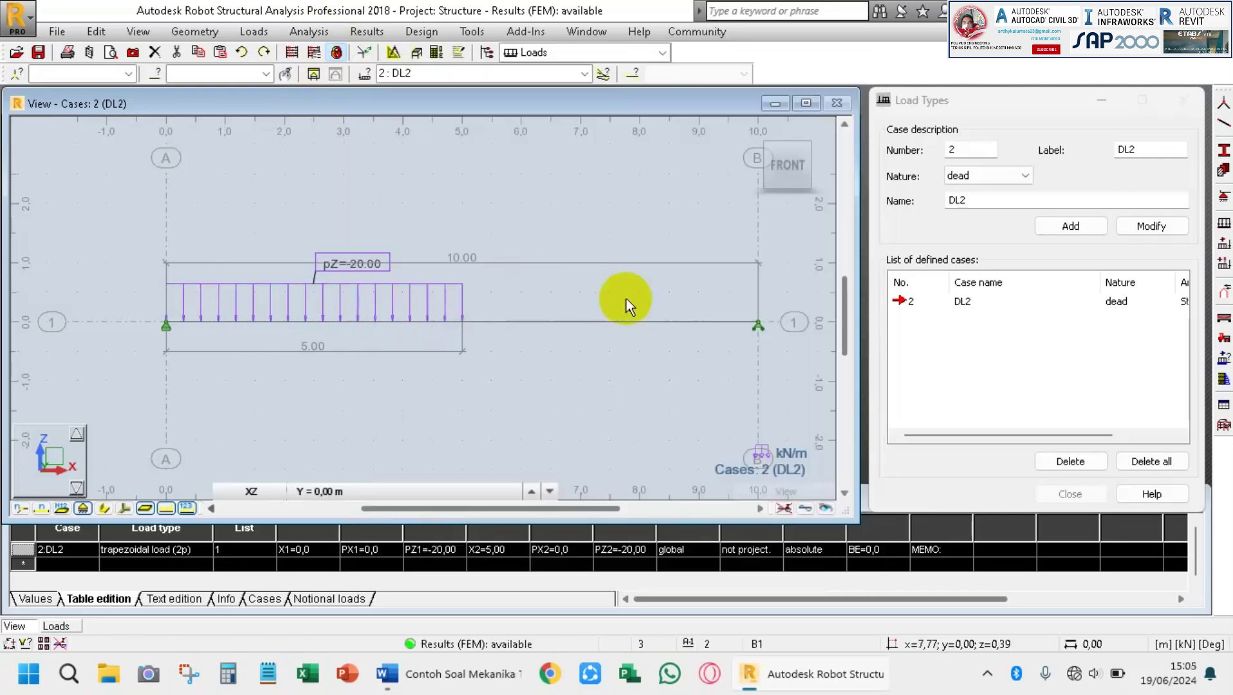
Switch the workspace layout from Loads to Results.
{"action": "scroll", "coordinate": [393, 279], "scroll_direction": "up", "scroll_amount": 5}
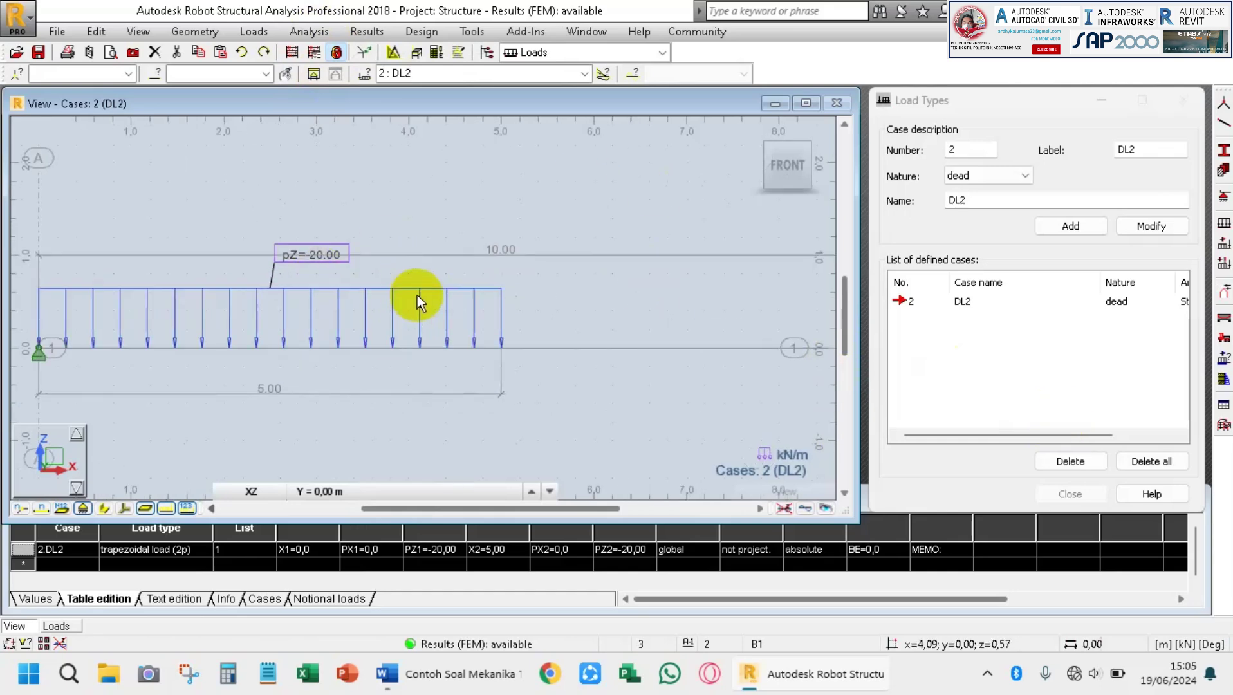
{"action": "scroll", "coordinate": [421, 300], "scroll_direction": "down", "scroll_amount": 2}
{"action": "scroll", "coordinate": [451, 284], "scroll_direction": "down", "scroll_amount": 2}
{"action": "middle_click_drag", "start_coordinate": [606, 302], "coordinate": [590, 283]}
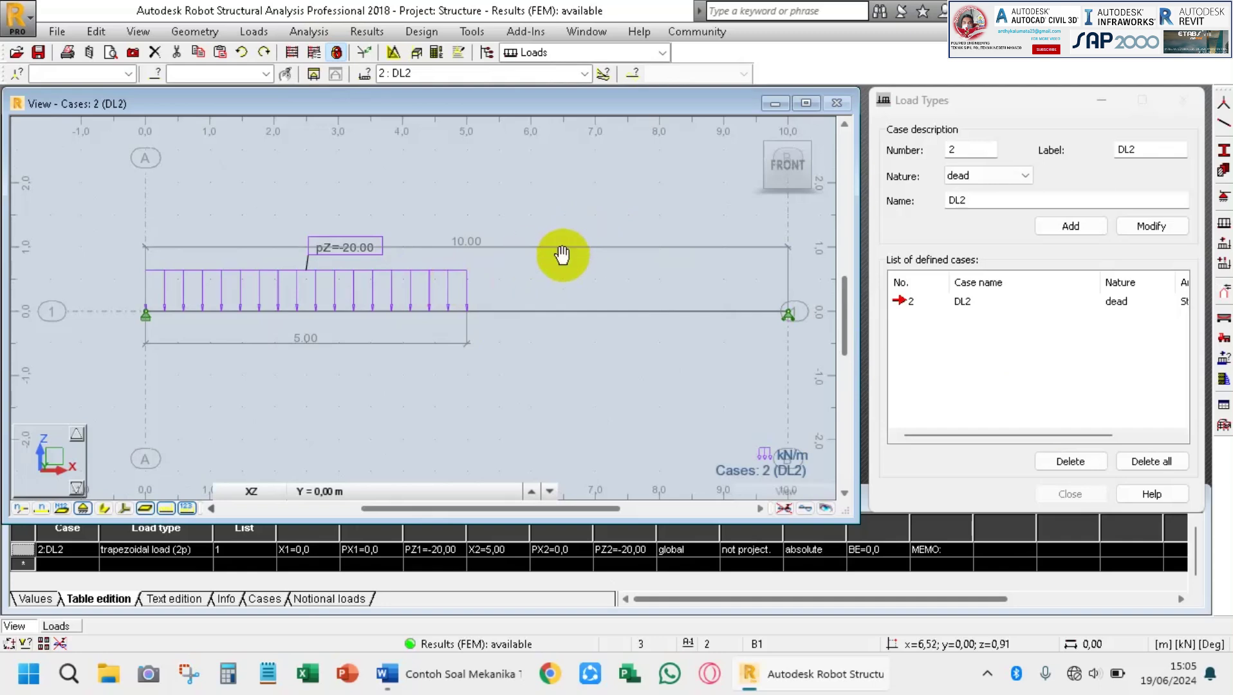
{"action": "middle_click_drag", "start_coordinate": [561, 256], "coordinate": [556, 264]}
{"action": "left_click", "coordinate": [666, 52]}
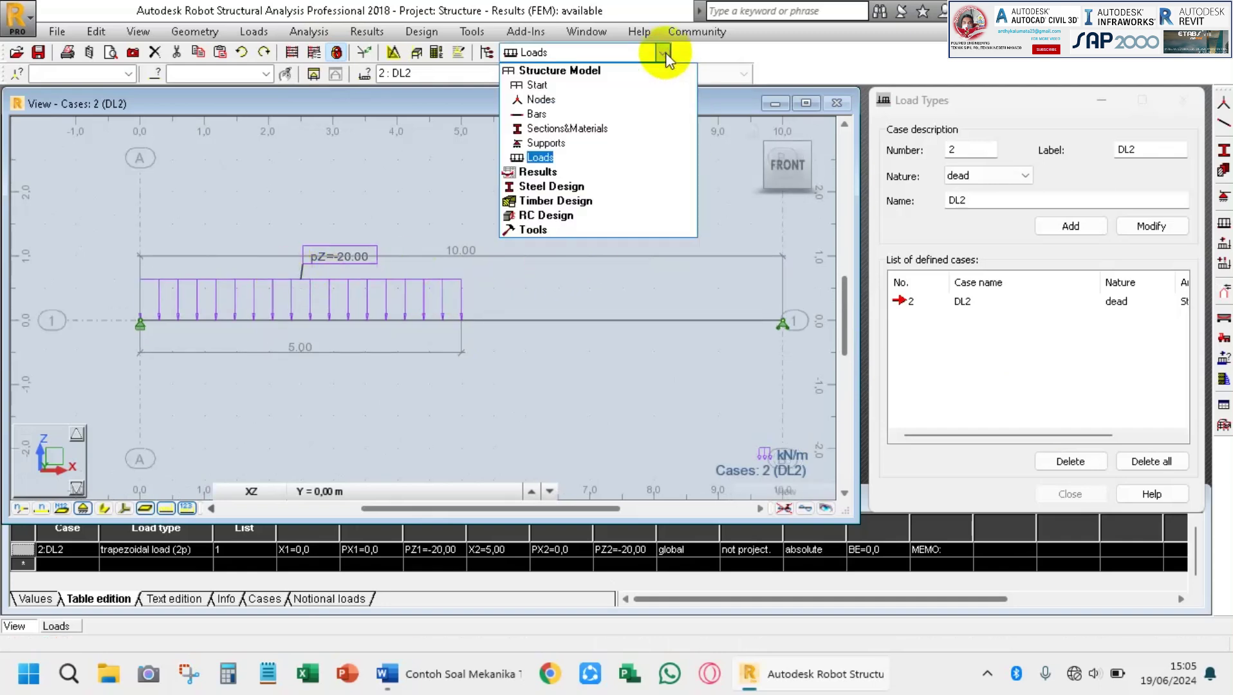
{"action": "left_click", "coordinate": [539, 173]}
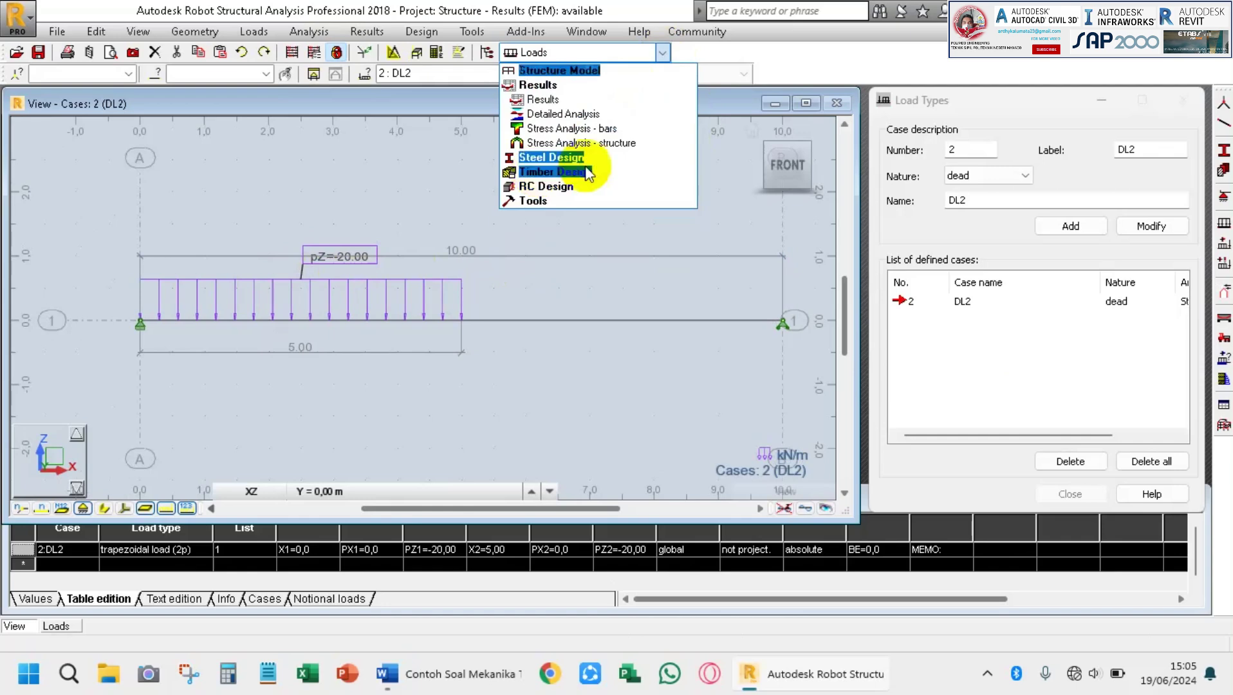
{"action": "left_click", "coordinate": [541, 99]}
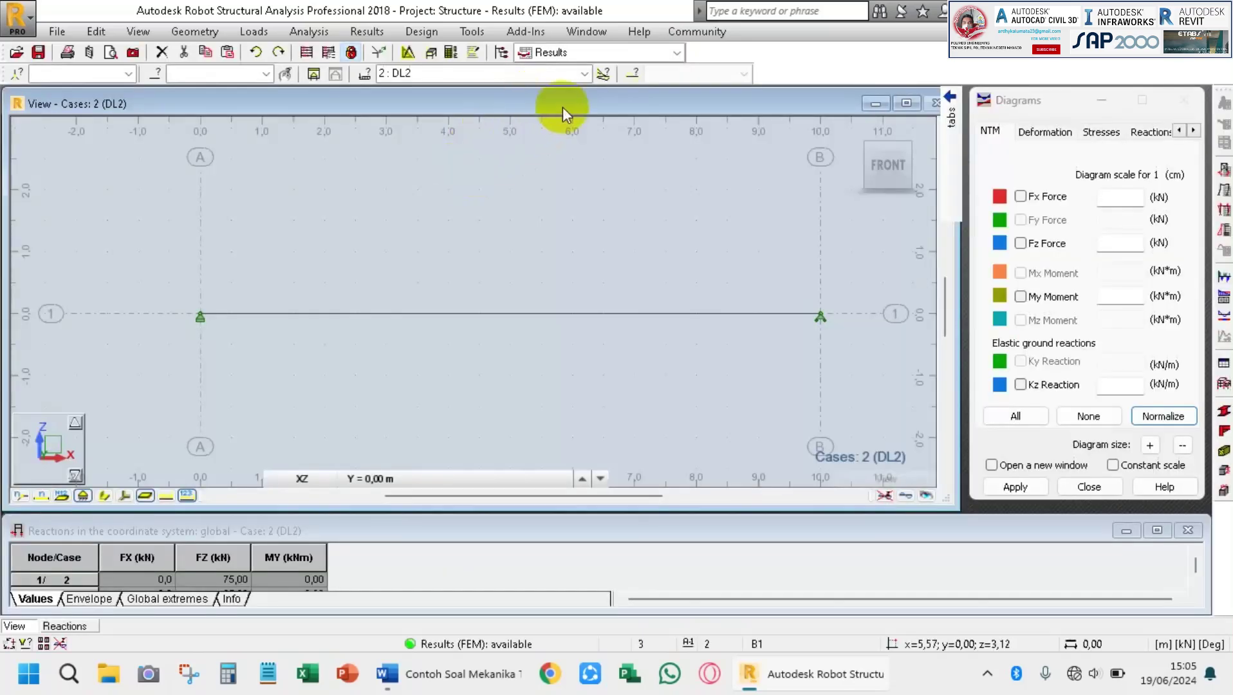
Enlarge the reactions table so the rows of both support nodes fit, and recentre the beam in the view.
{"action": "left_click", "coordinate": [677, 53]}
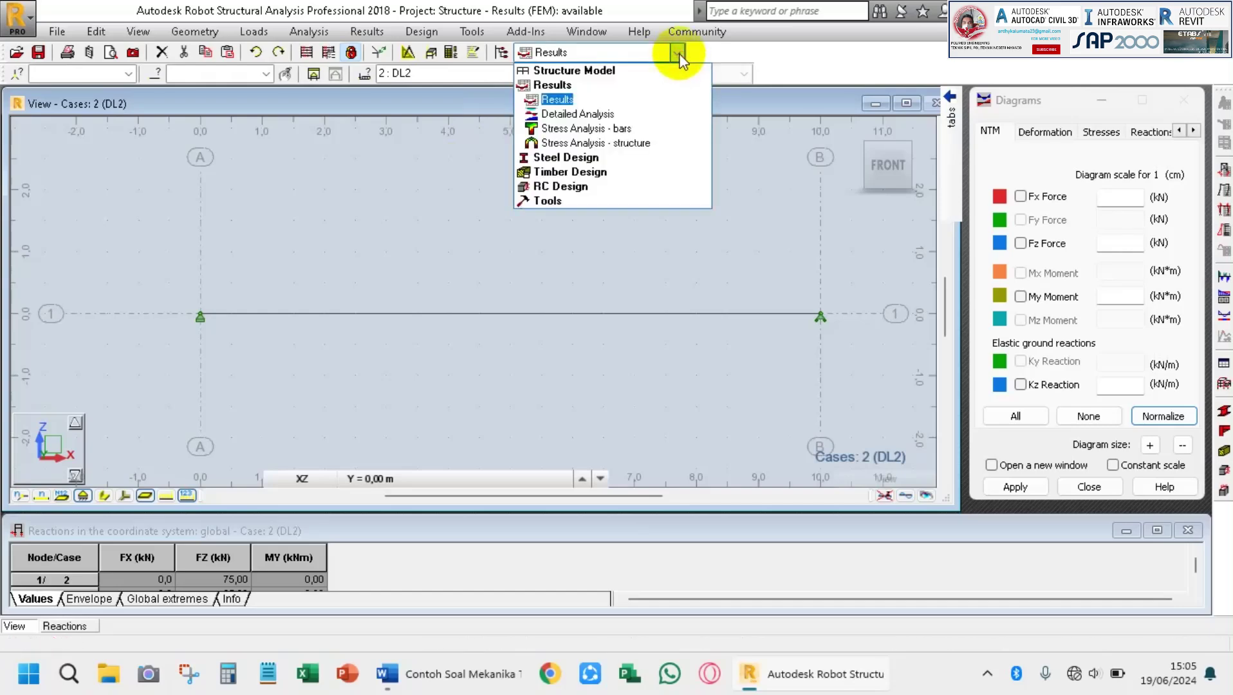
{"action": "left_click", "coordinate": [637, 243]}
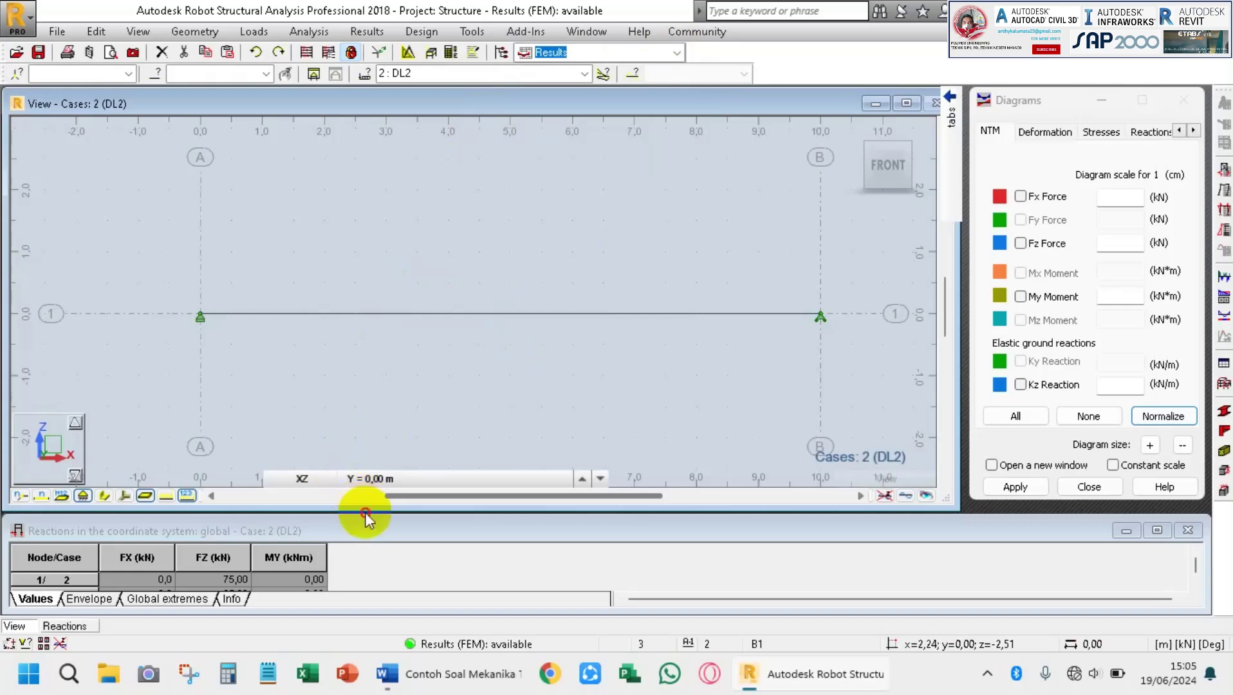
{"action": "mouse_move", "coordinate": [362, 509]}
{"action": "left_mouse_down"}
{"action": "mouse_move", "coordinate": [366, 486]}
{"action": "mouse_move", "coordinate": [366, 525]}
{"action": "mouse_move", "coordinate": [367, 503]}
{"action": "left_mouse_up"}
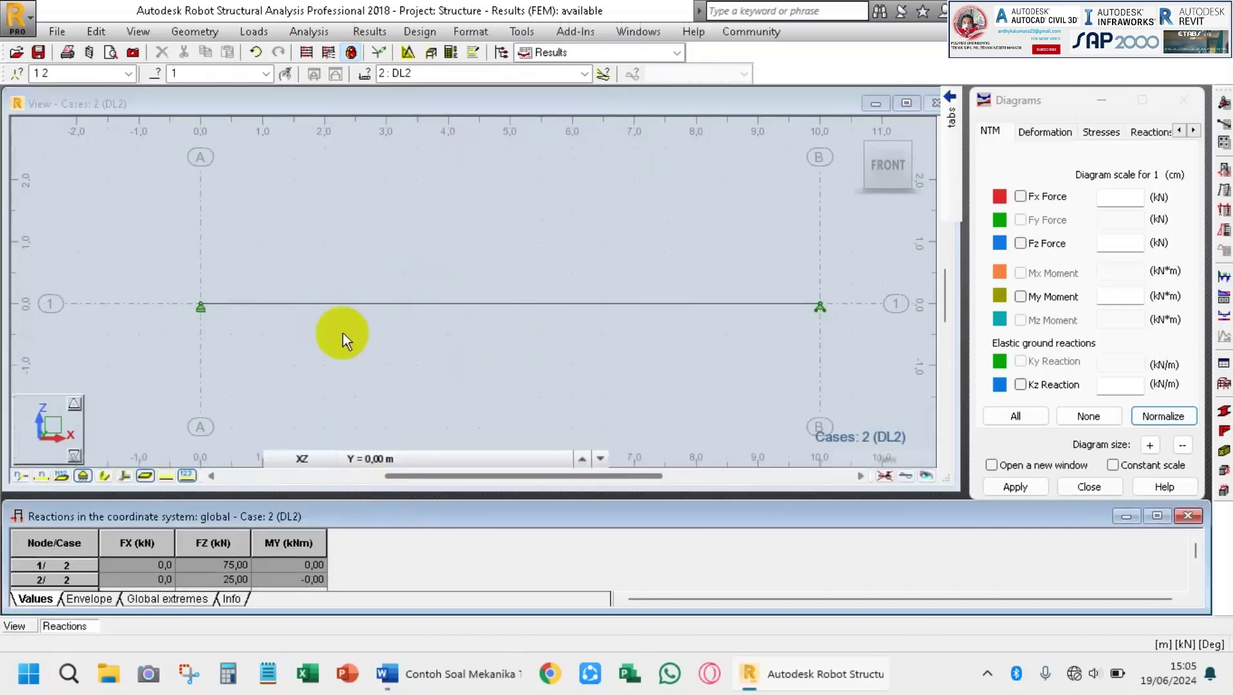
{"action": "middle_click_drag", "start_coordinate": [333, 331], "coordinate": [286, 314]}
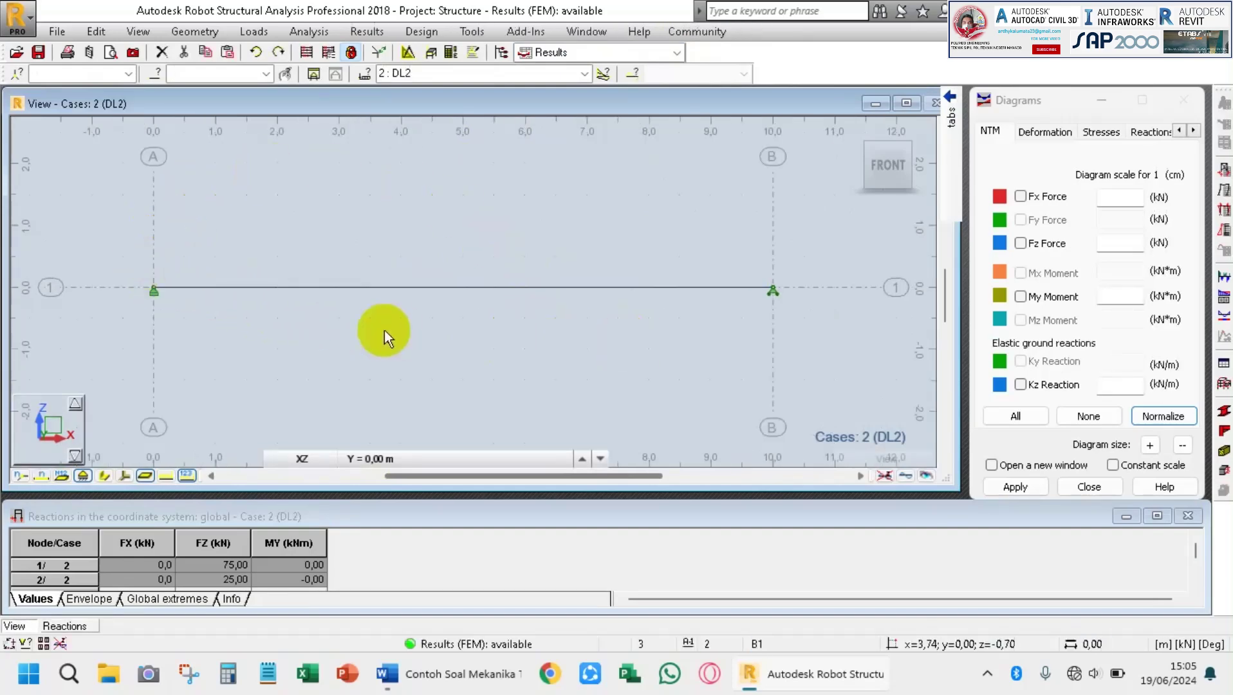
{"action": "middle_click_drag", "start_coordinate": [518, 249], "coordinate": [515, 263]}
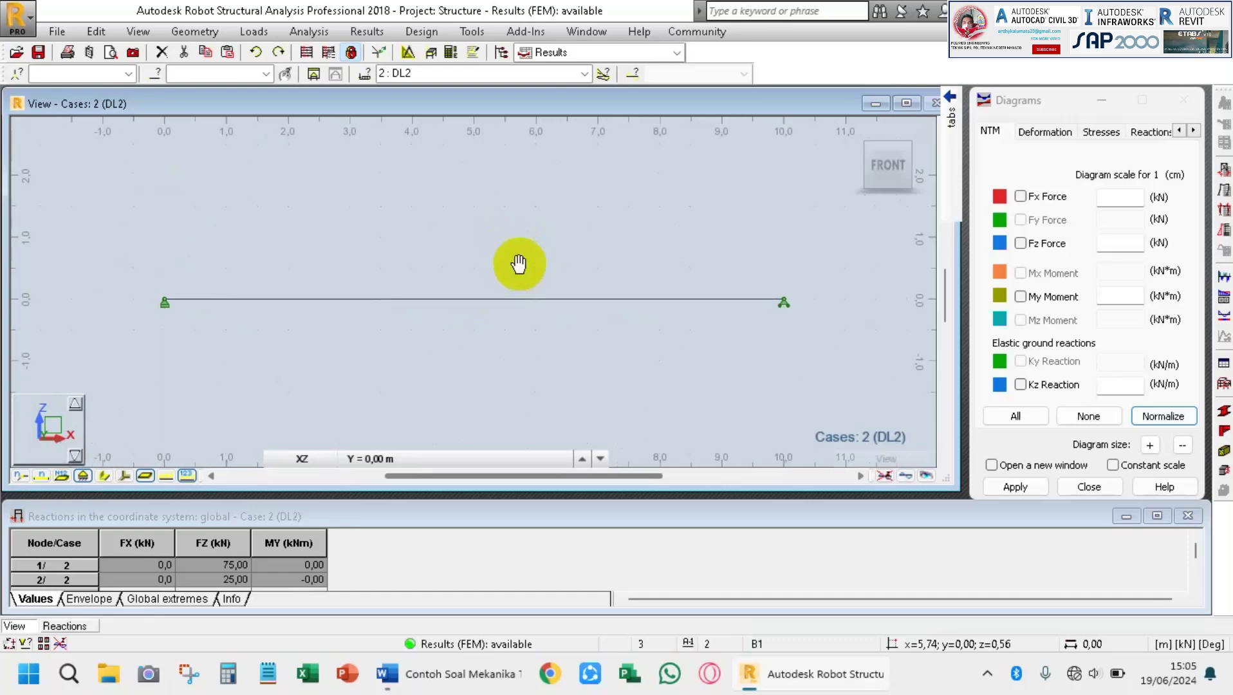
Set the diagram parameters to show labels for all values, differentiated positive and negative values, and filled diagrams.
{"action": "left_click", "coordinate": [995, 135]}
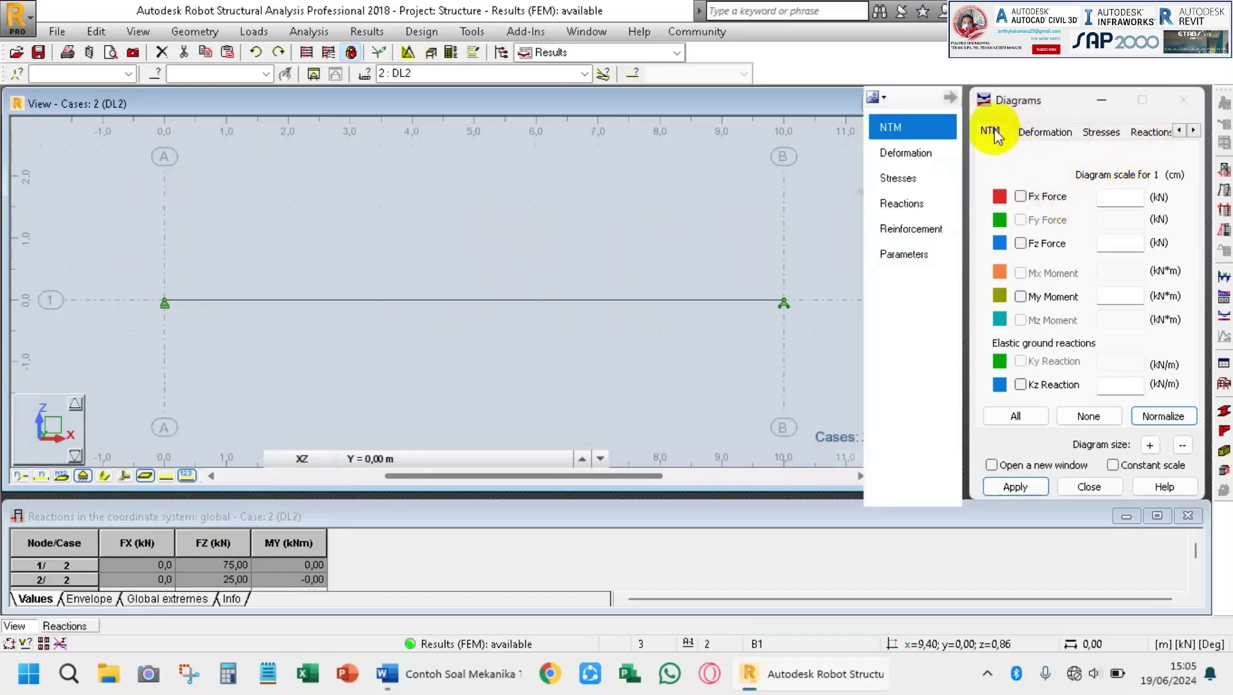
{"action": "left_click", "coordinate": [1192, 131]}
{"action": "left_click", "coordinate": [1193, 130]}
{"action": "left_click", "coordinate": [1192, 131]}
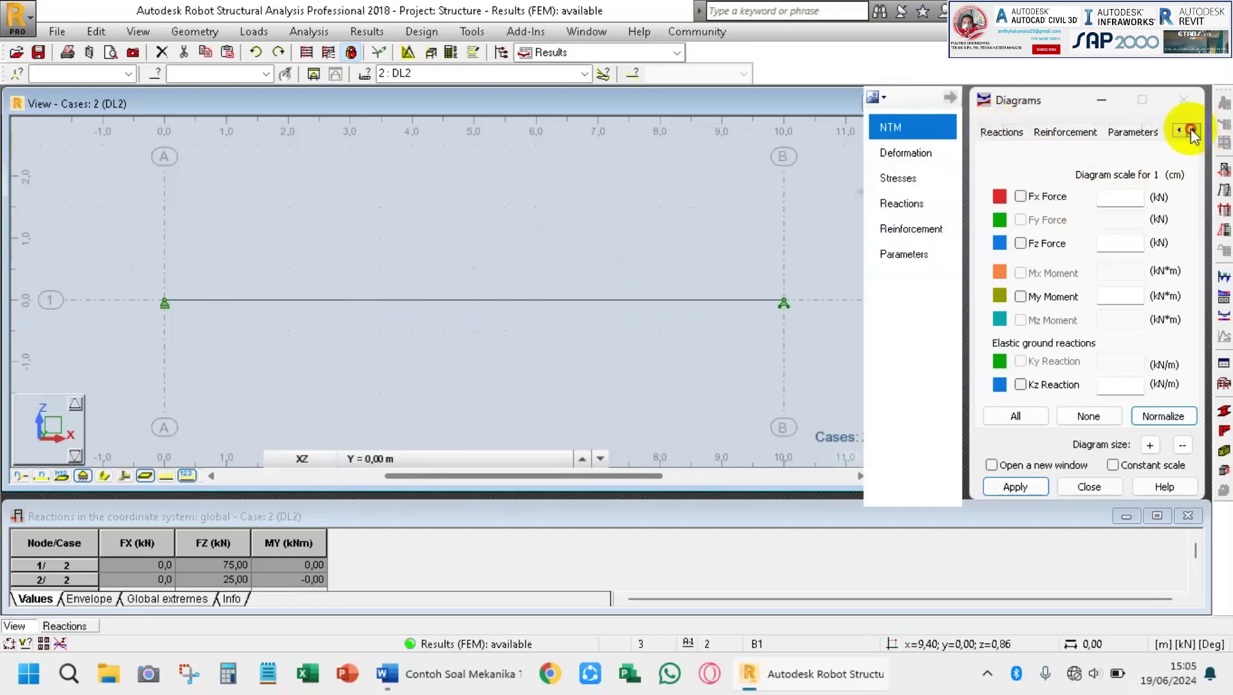
{"action": "left_click", "coordinate": [1134, 132]}
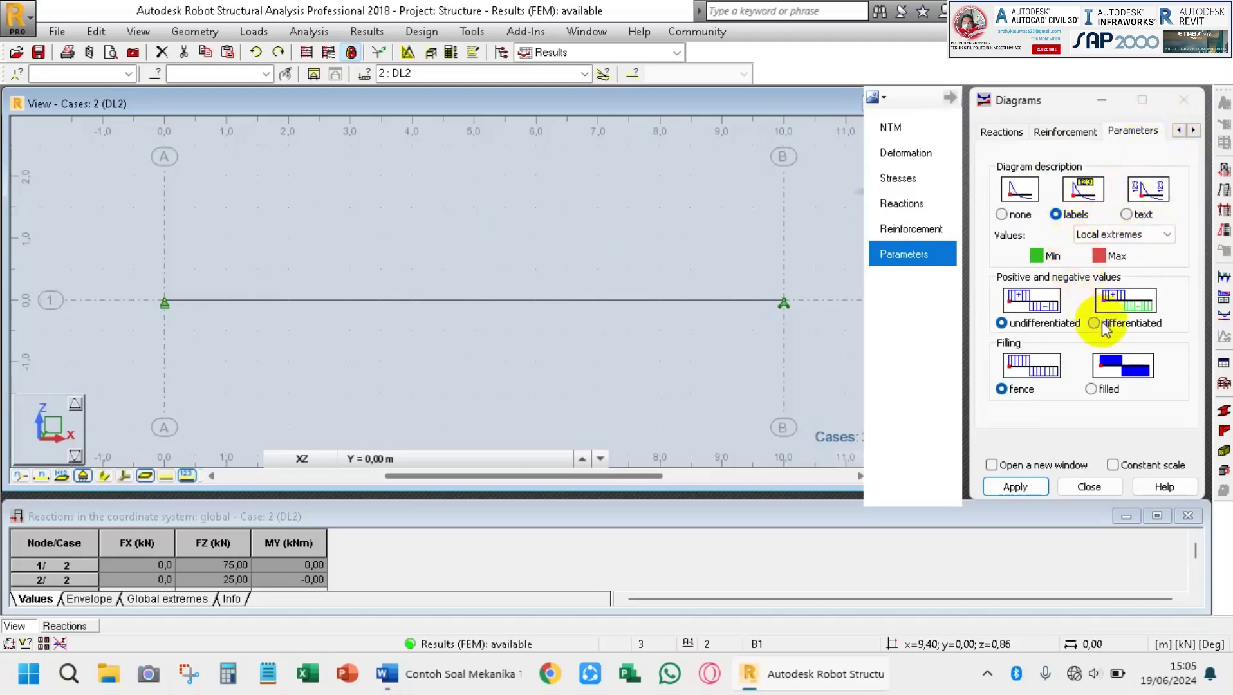
{"action": "left_click", "coordinate": [1160, 234]}
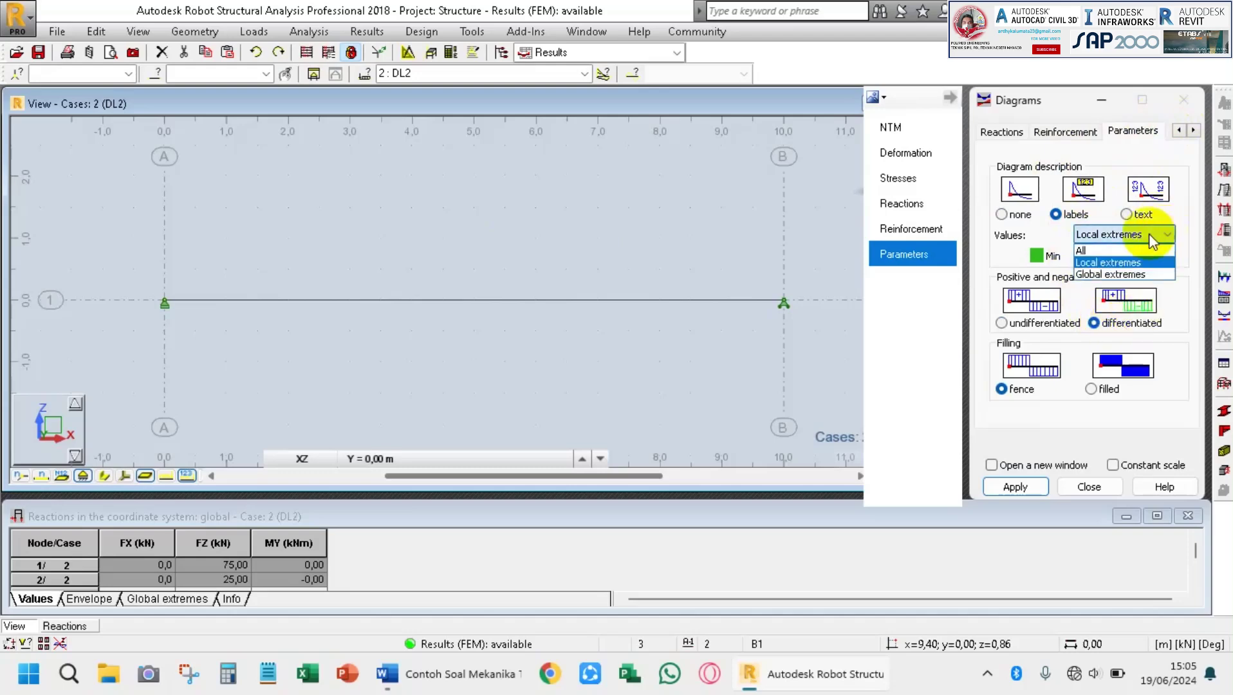
{"action": "left_click", "coordinate": [1092, 251]}
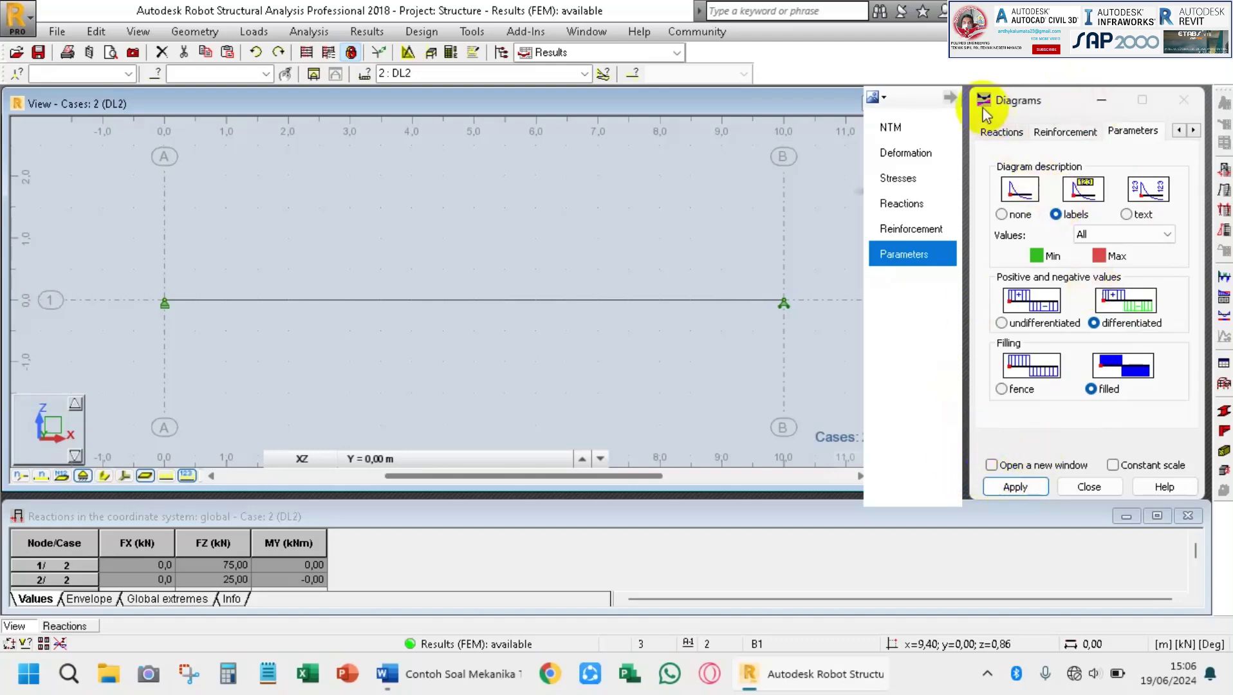
Display the normalized My moment diagram on the beam.
{"action": "left_click", "coordinate": [894, 127]}
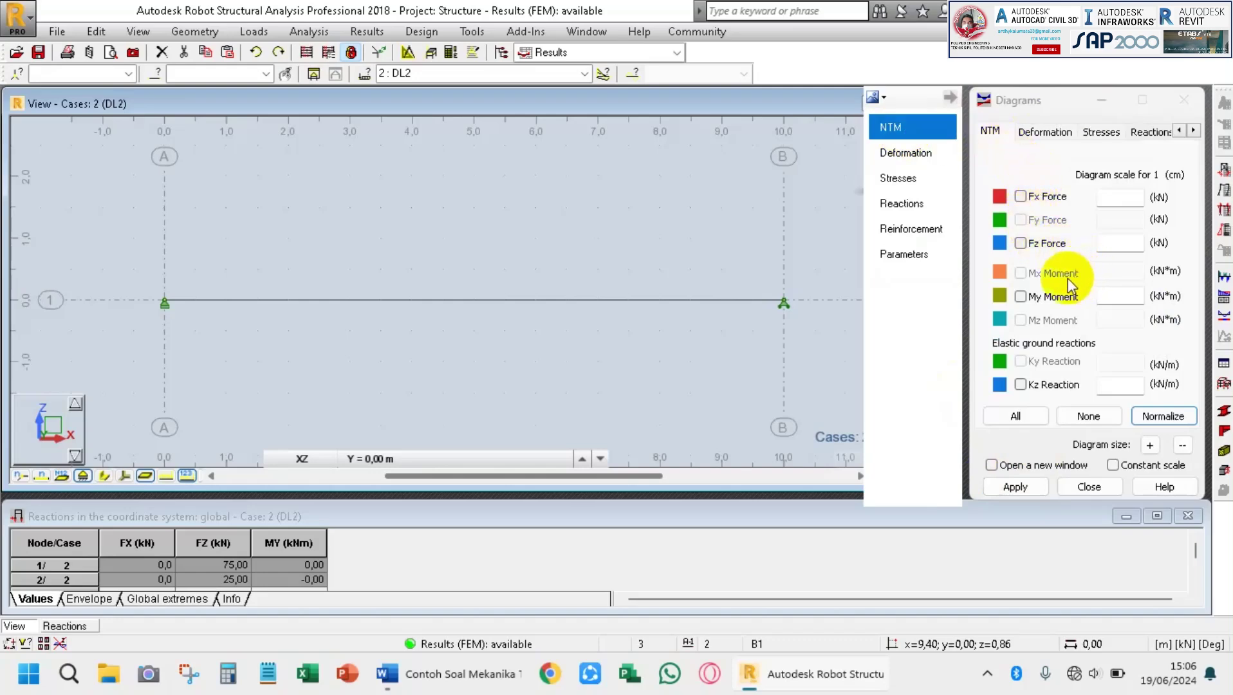
{"action": "left_click", "coordinate": [1021, 296]}
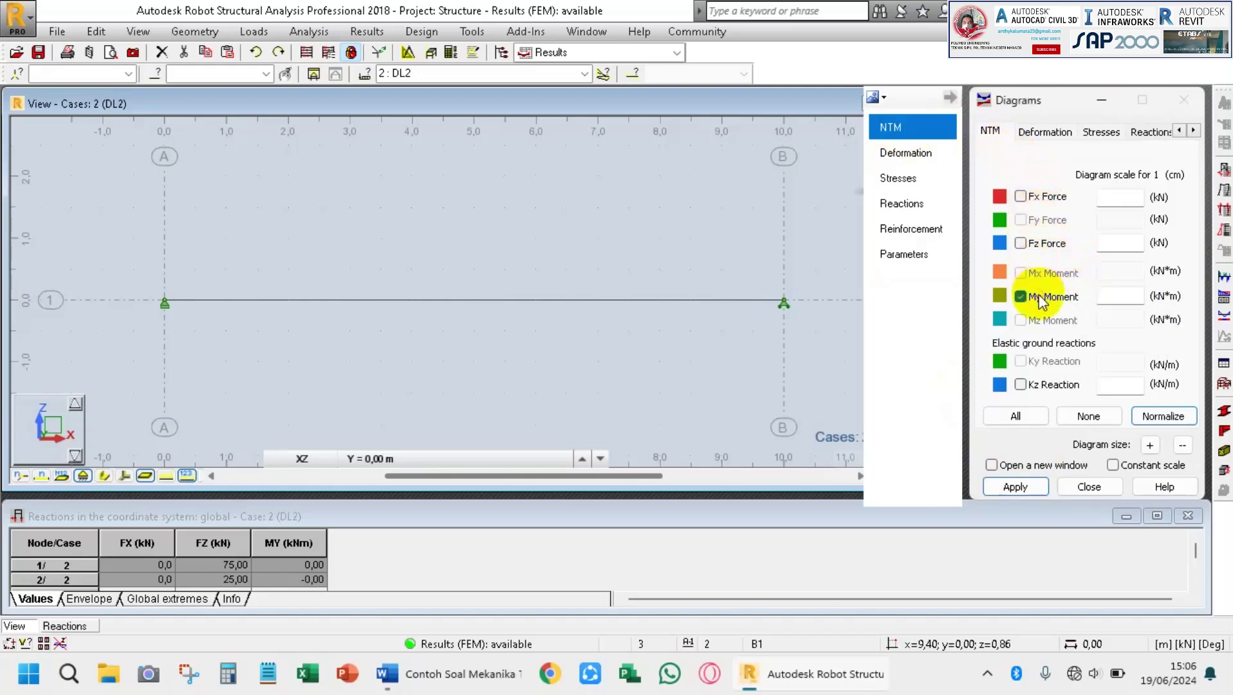
{"action": "left_click", "coordinate": [1159, 415]}
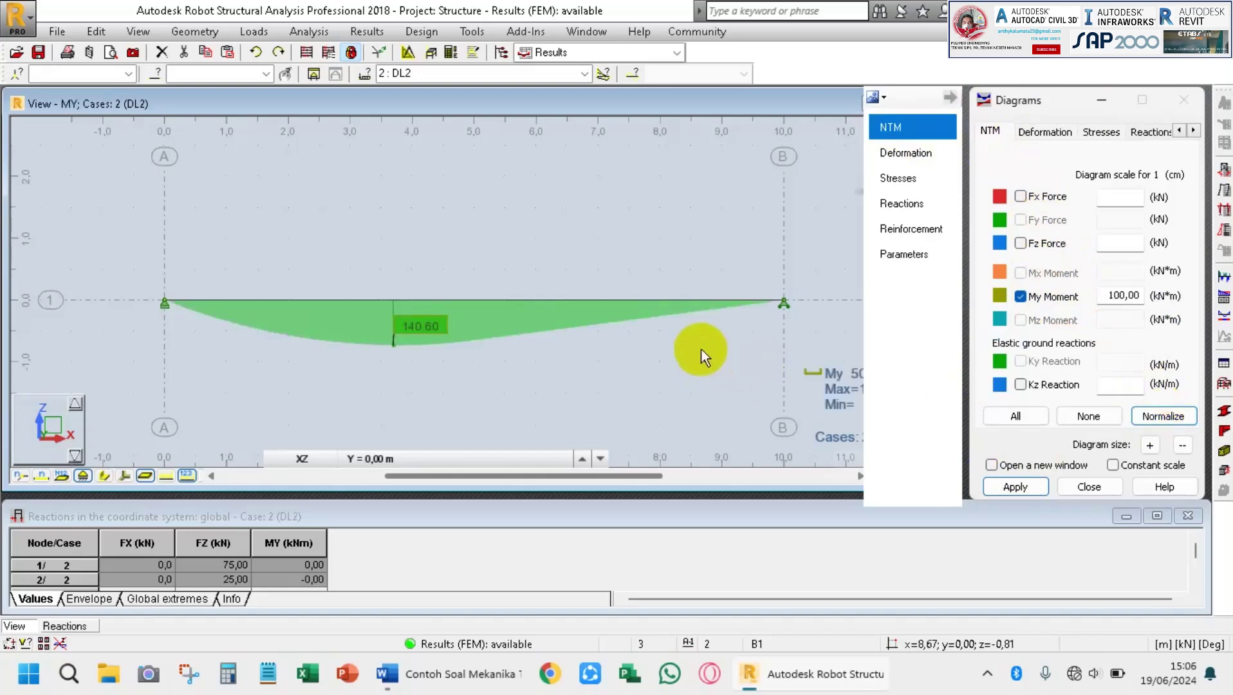
{"action": "scroll", "coordinate": [444, 354], "scroll_direction": "up", "scroll_amount": 1}
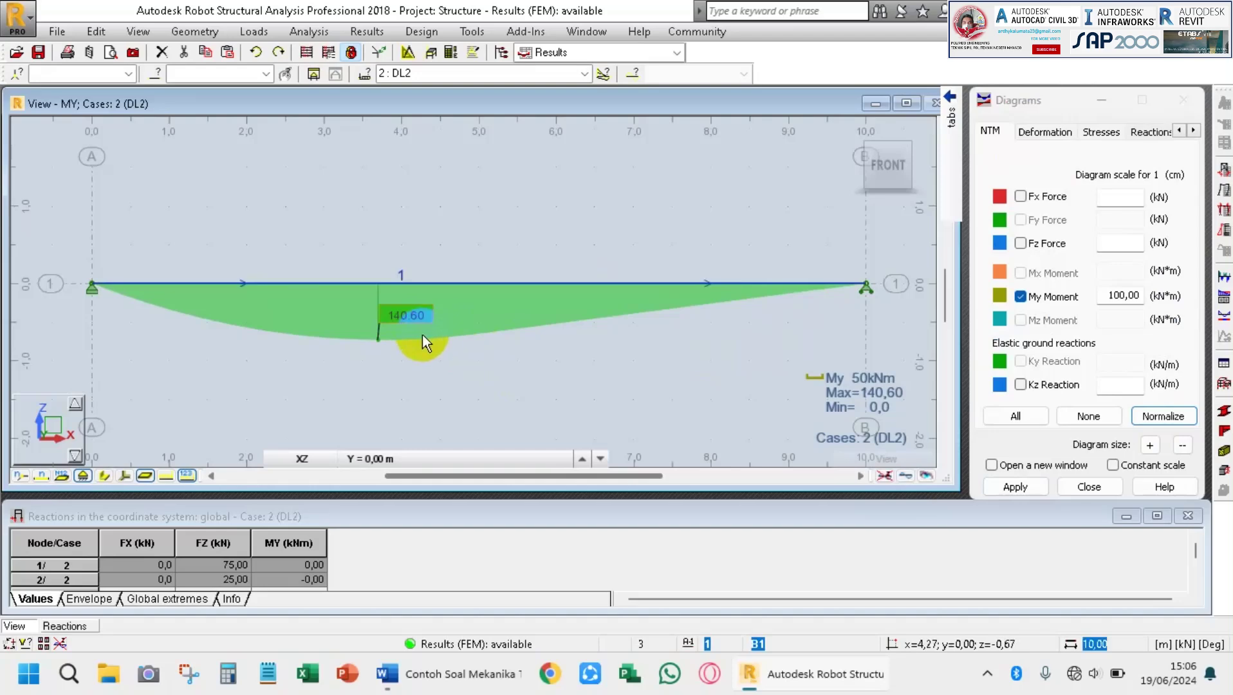
Compare the moment result with the hand-calculated moment diagram in the Word document, then return to Robot.
{"action": "left_click", "coordinate": [448, 673]}
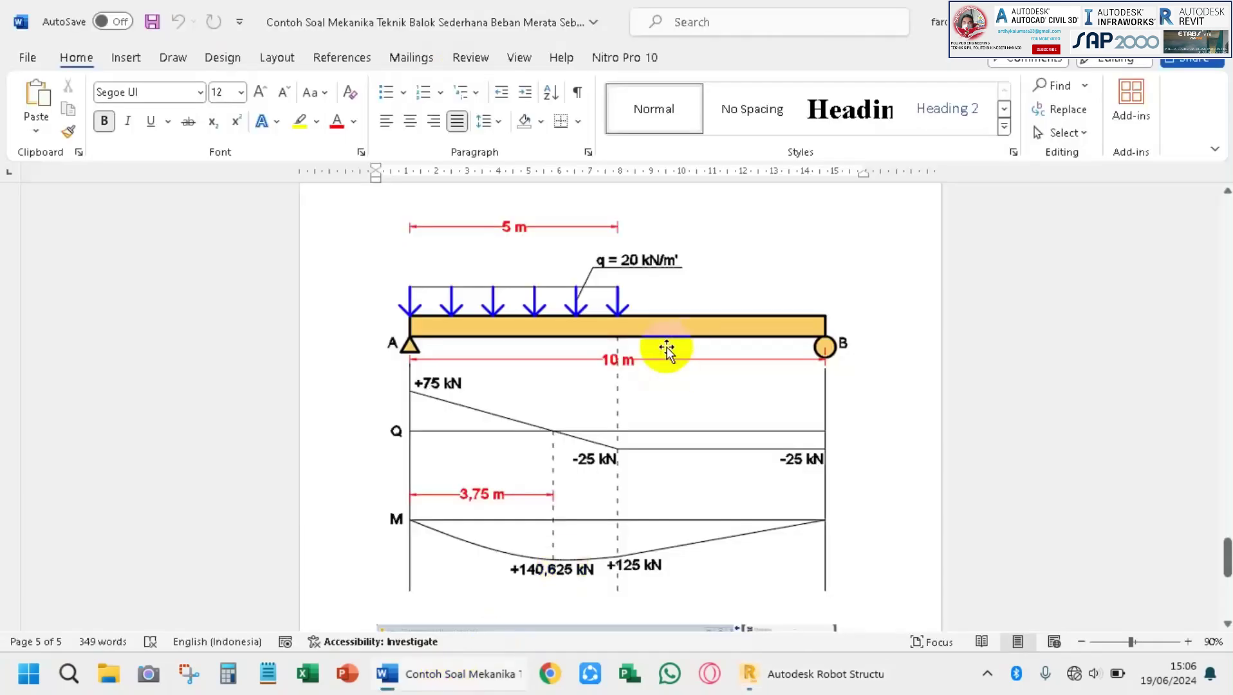
{"action": "scroll", "coordinate": [597, 389], "scroll_direction": "down", "scroll_amount": 1}
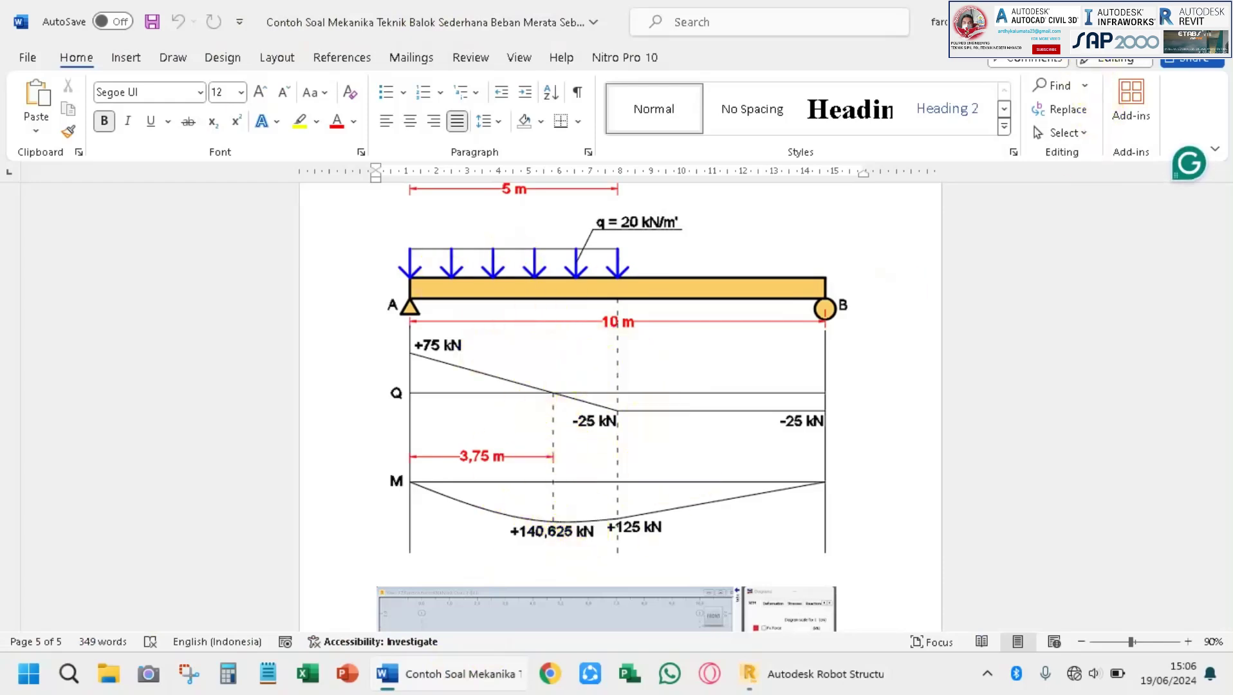
{"action": "key", "text": "alt+Tab"}
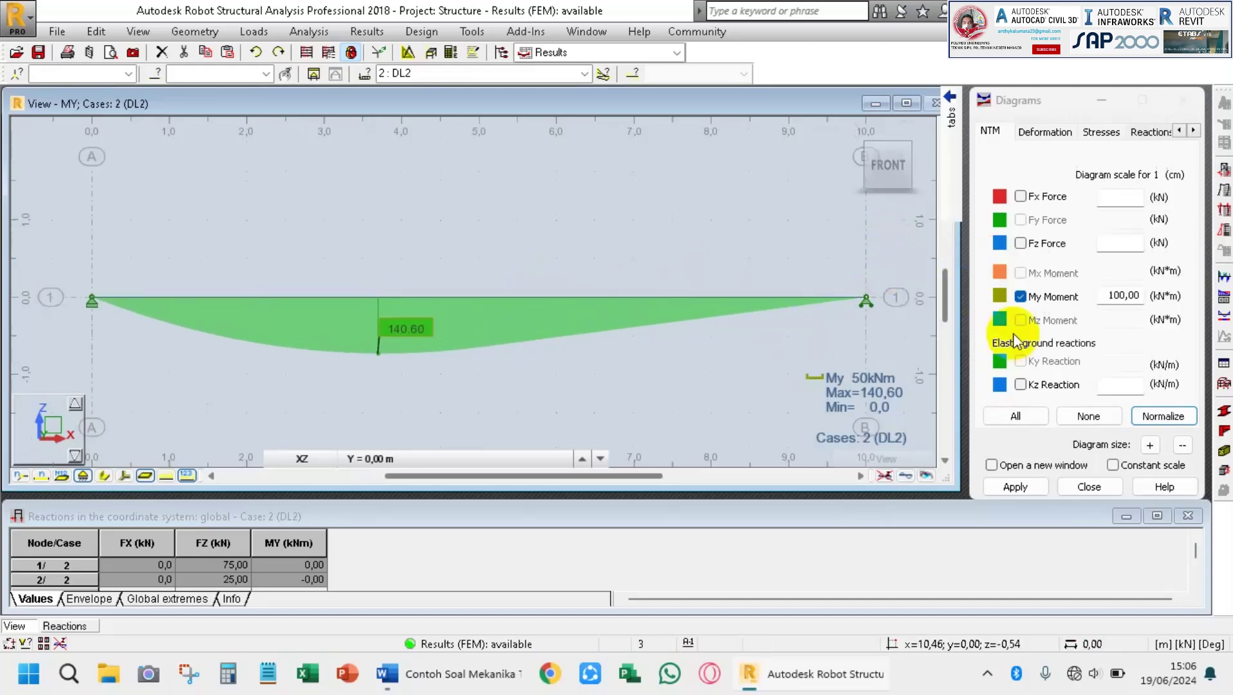
Replace the My moment diagram with the normalized Fz shear force diagram.
{"action": "left_click", "coordinate": [1020, 297]}
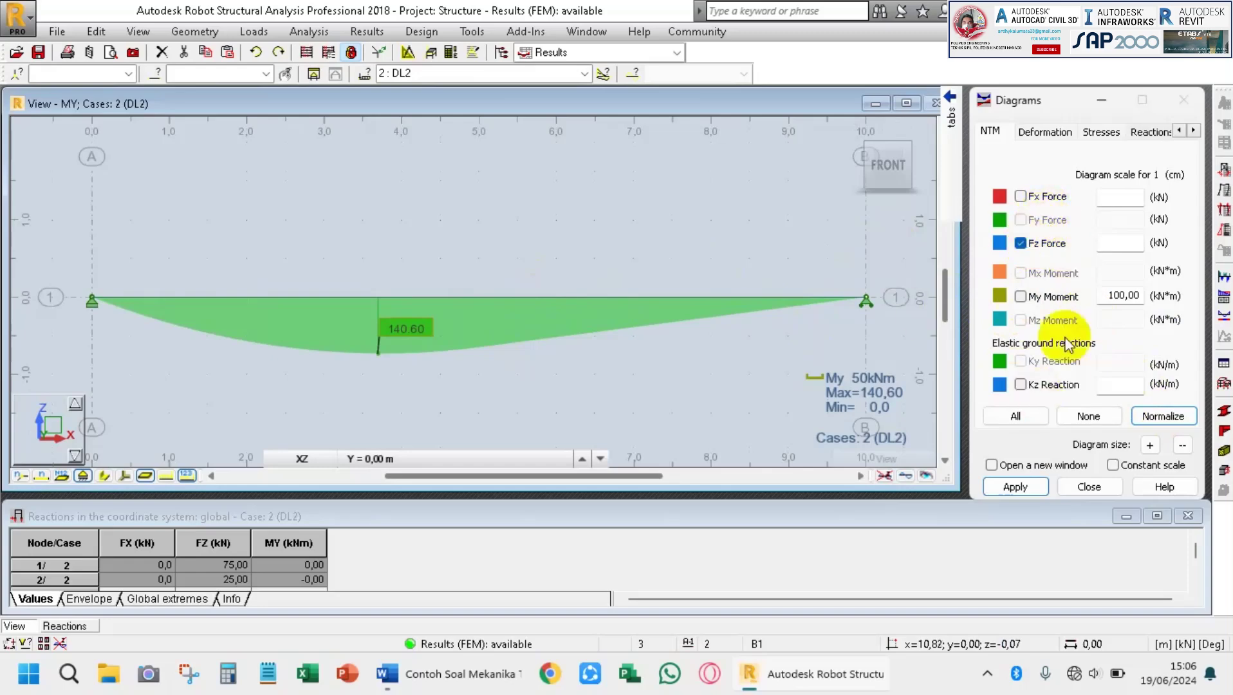
{"action": "left_click", "coordinate": [1163, 416]}
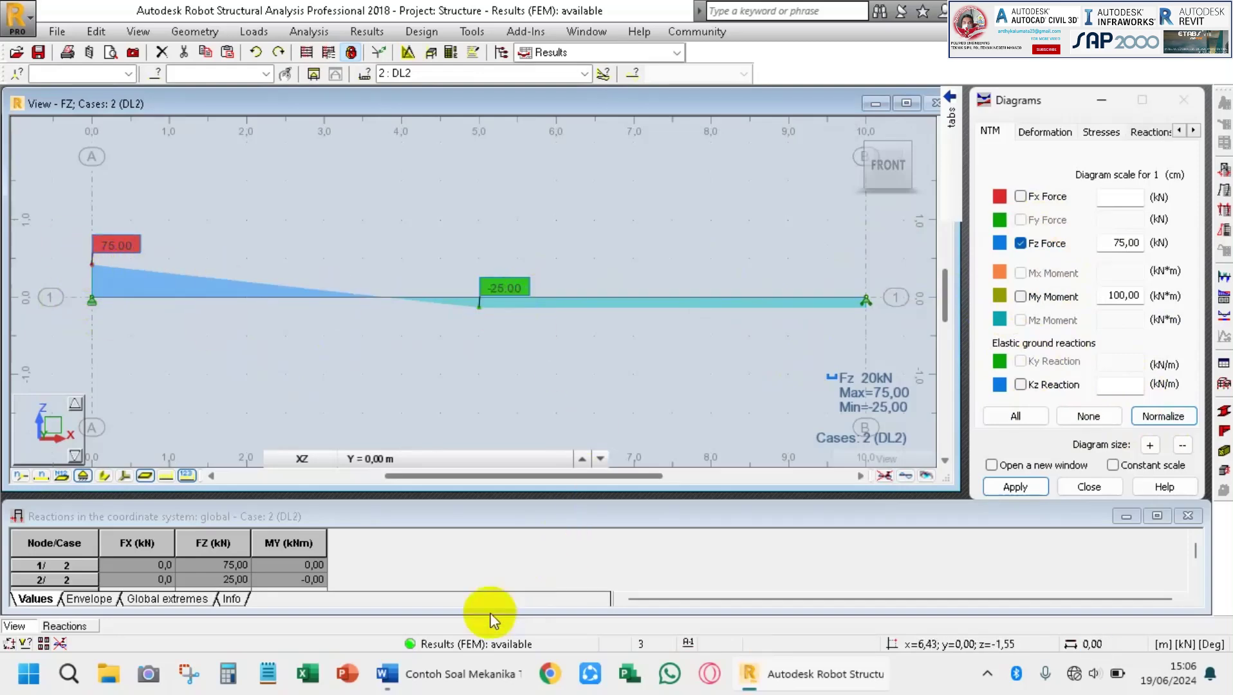
Compare the Fz shear force diagram with the hand-calculated shear diagram in the Word document, then return to Robot.
{"action": "left_click", "coordinate": [415, 686]}
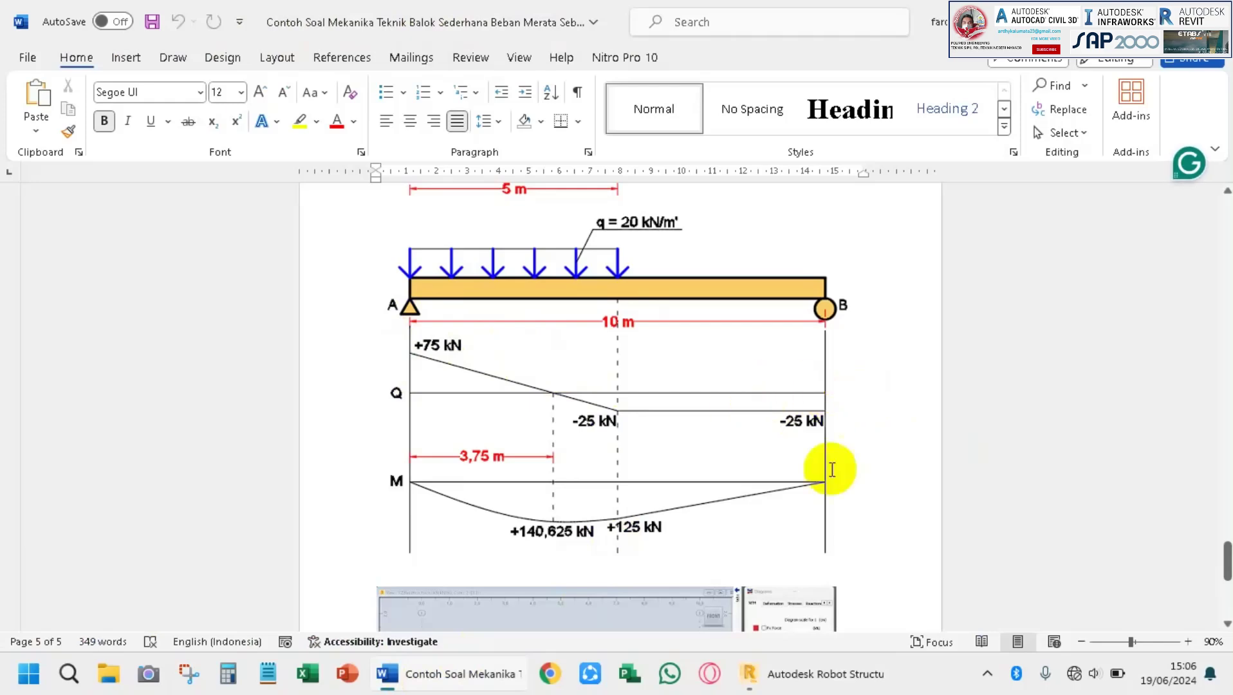
{"action": "left_click", "coordinate": [776, 676]}
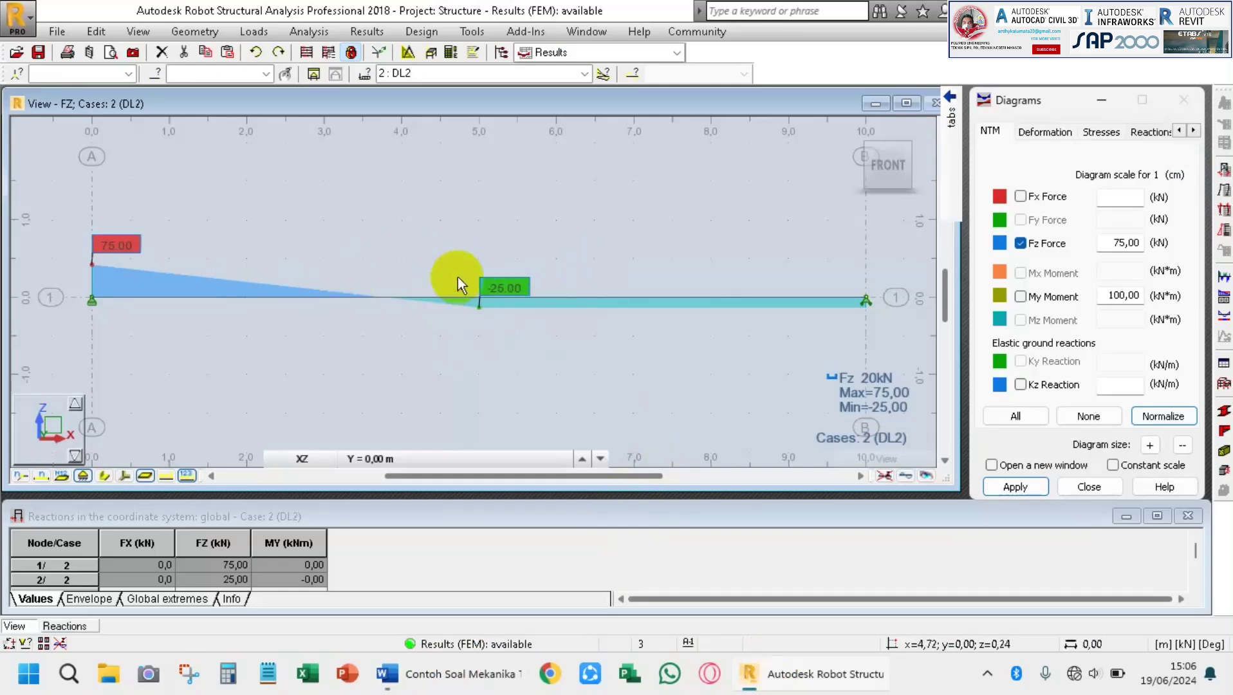
{"action": "middle_click_drag", "start_coordinate": [345, 266], "coordinate": [363, 265]}
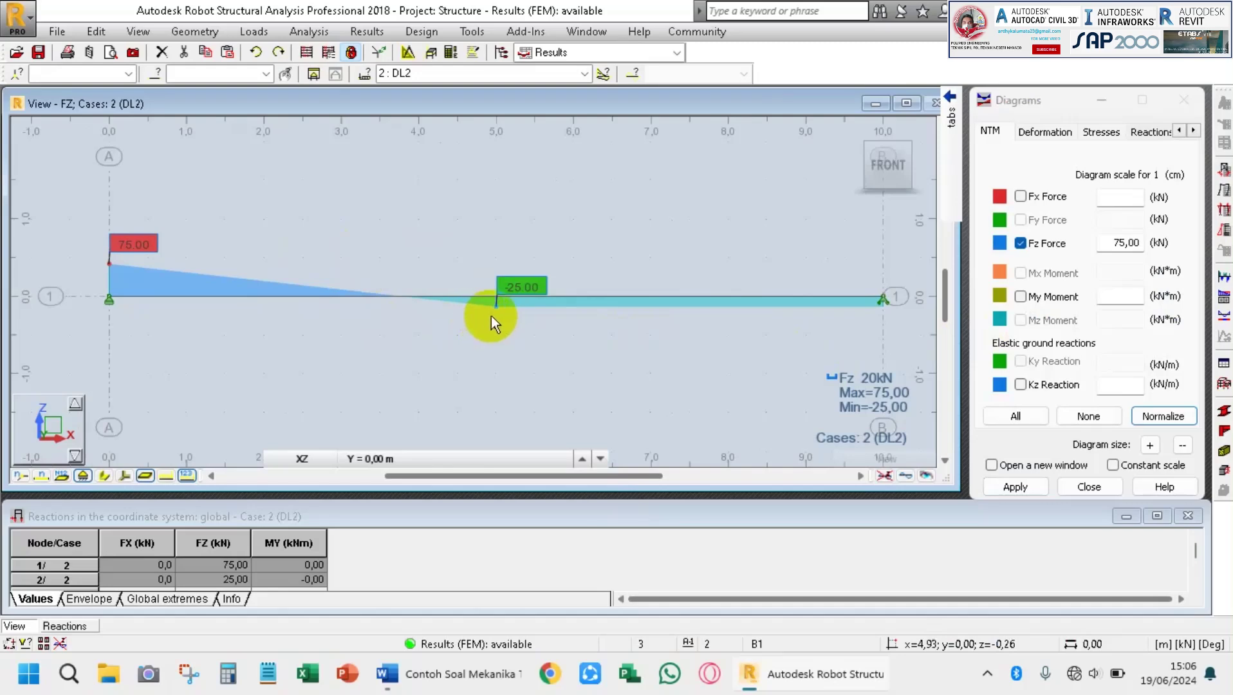
Add the normalized My moment diagram to the view alongside the Fz shear force diagram.
{"action": "left_click", "coordinate": [1059, 299]}
{"action": "left_click", "coordinate": [1158, 418]}
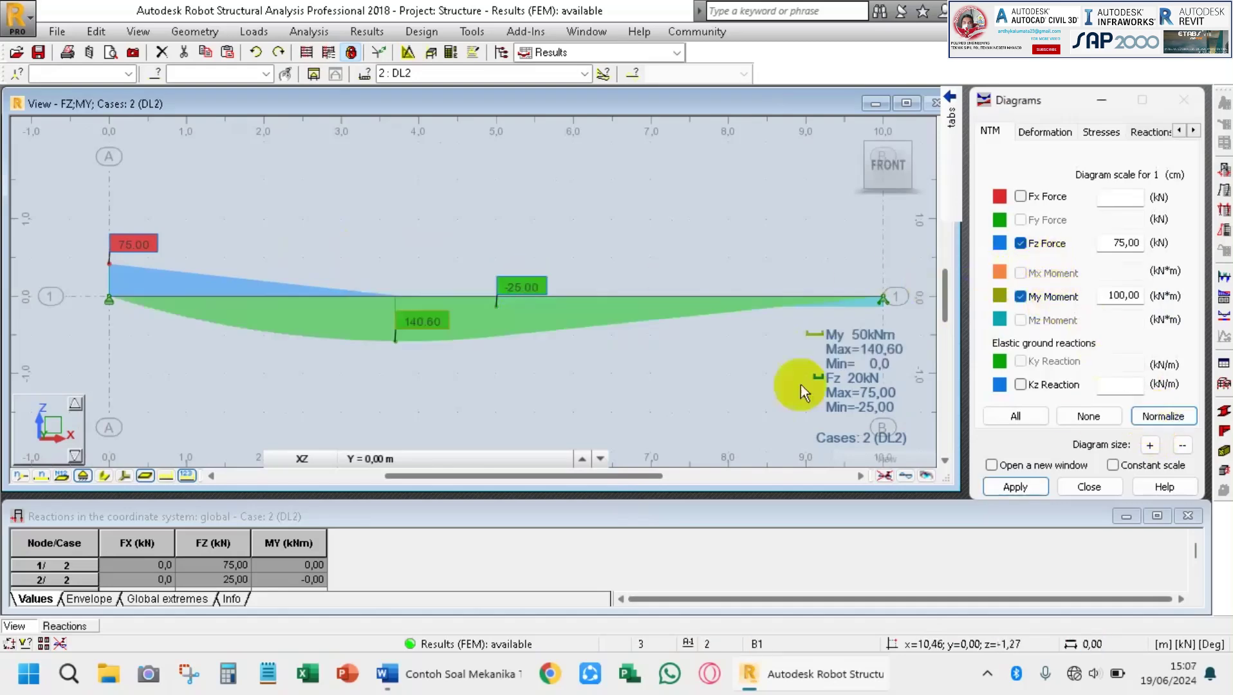
{"action": "middle_click_drag", "start_coordinate": [704, 387], "coordinate": [733, 368]}
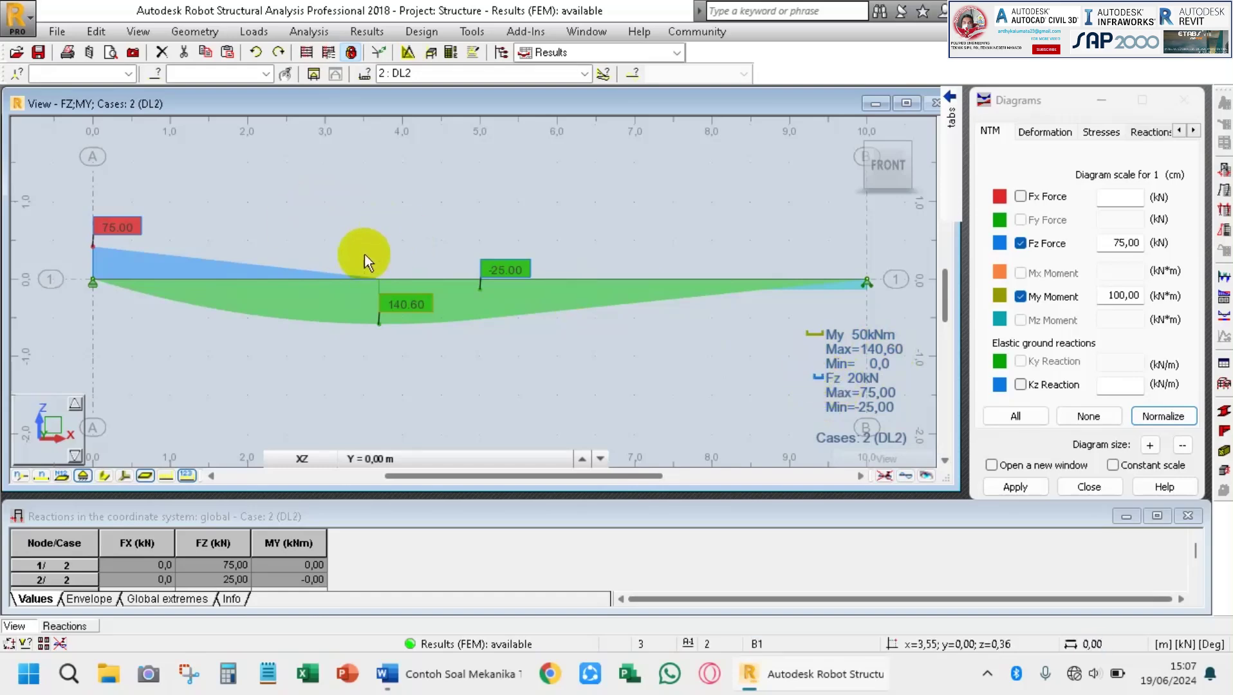
{"action": "left_click", "coordinate": [188, 476]}
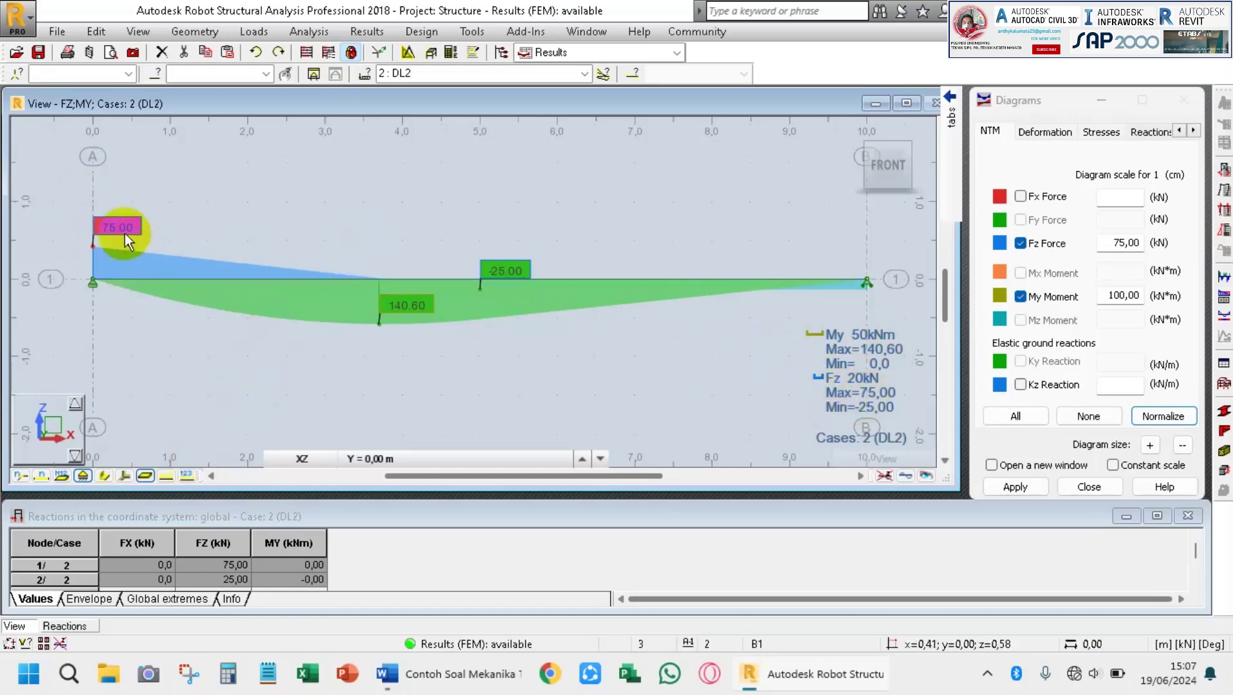
{"action": "middle_click_drag", "start_coordinate": [552, 336], "coordinate": [547, 328]}
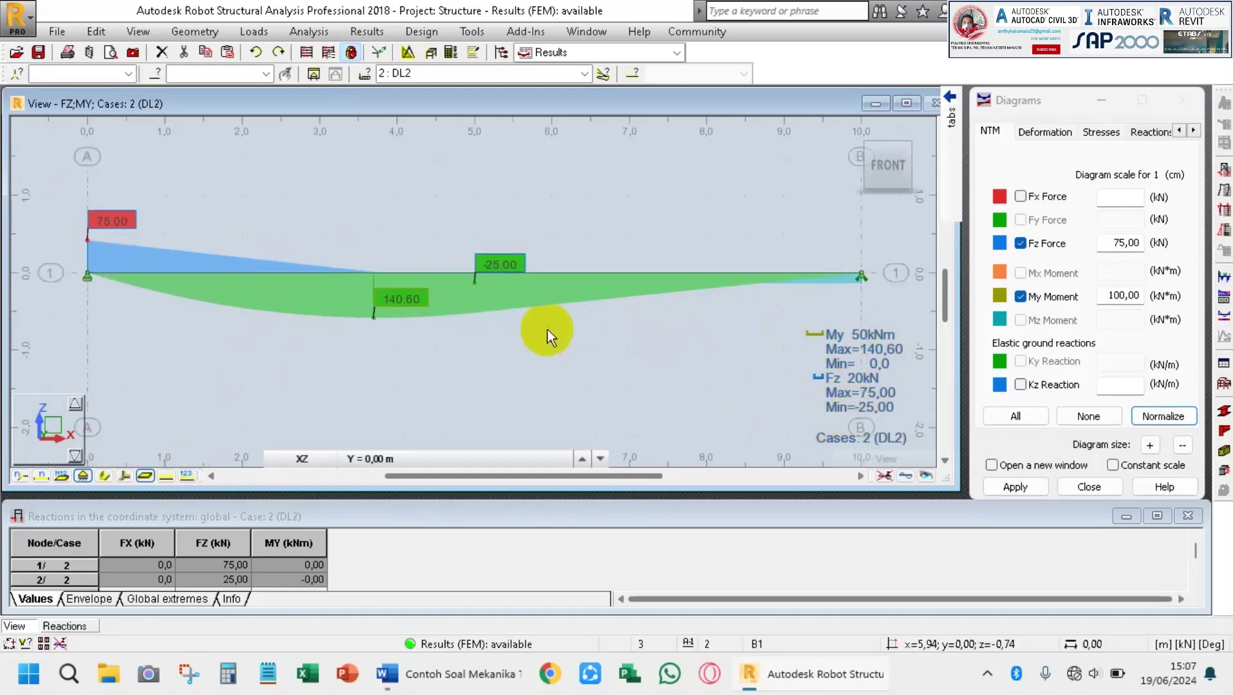
Change the diagram filling from filled to fence and apply it to the displayed diagrams.
{"action": "left_click", "coordinate": [1192, 132]}
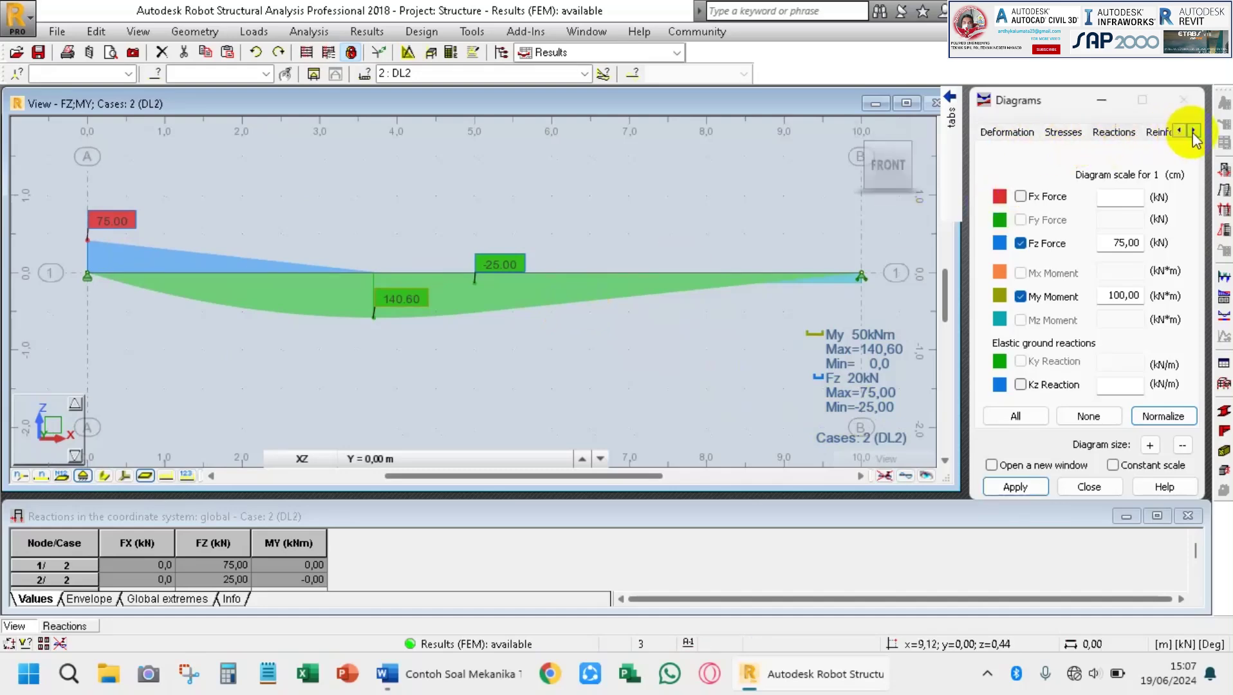
{"action": "left_click", "coordinate": [1192, 132]}
{"action": "left_click", "coordinate": [1193, 132]}
{"action": "left_click", "coordinate": [1136, 136]}
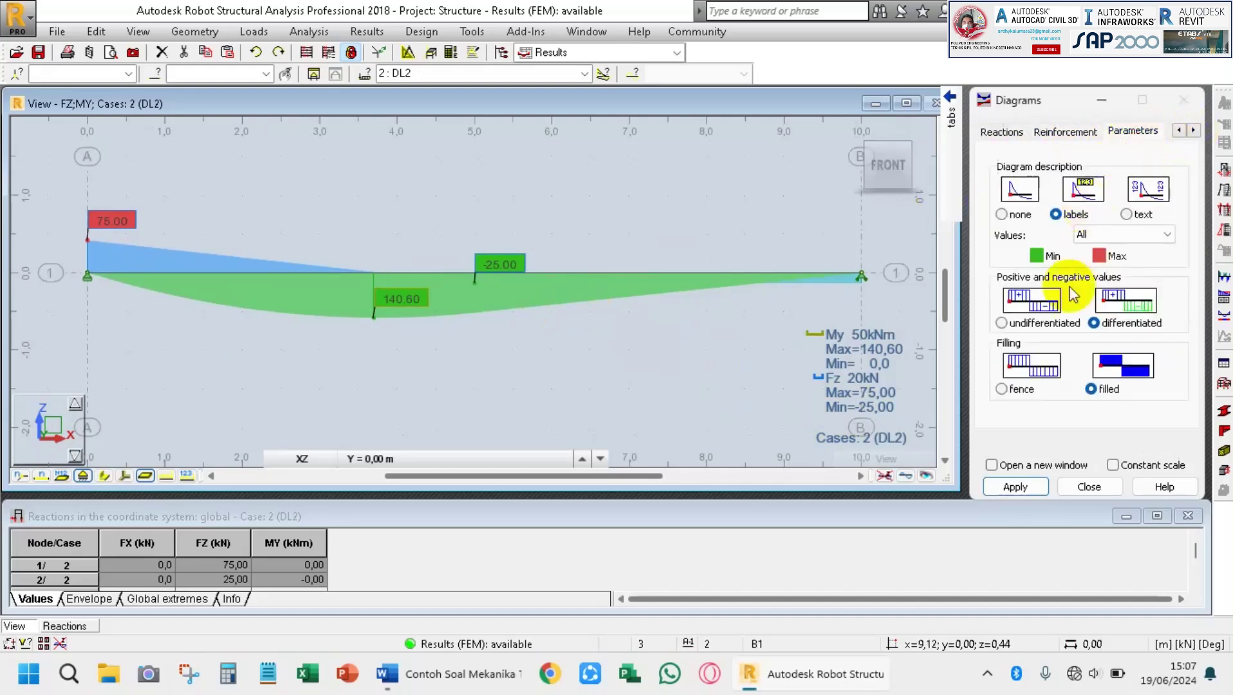
{"action": "left_click", "coordinate": [1016, 388]}
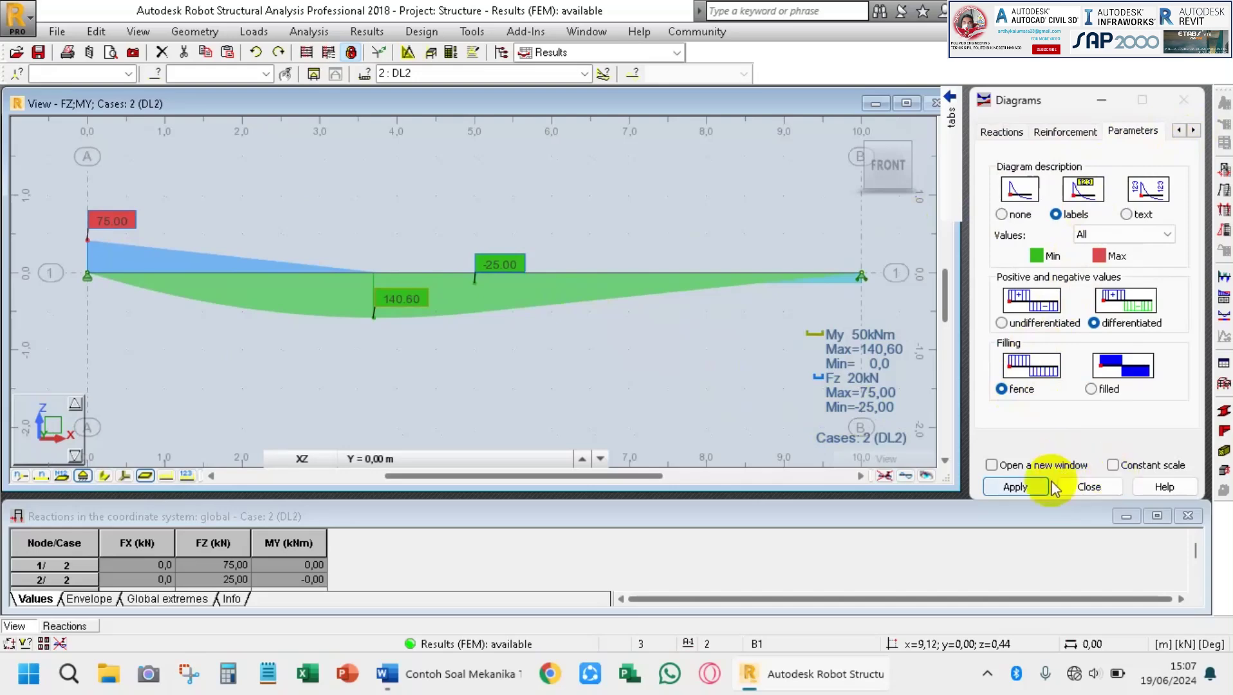
{"action": "left_click", "coordinate": [1016, 487]}
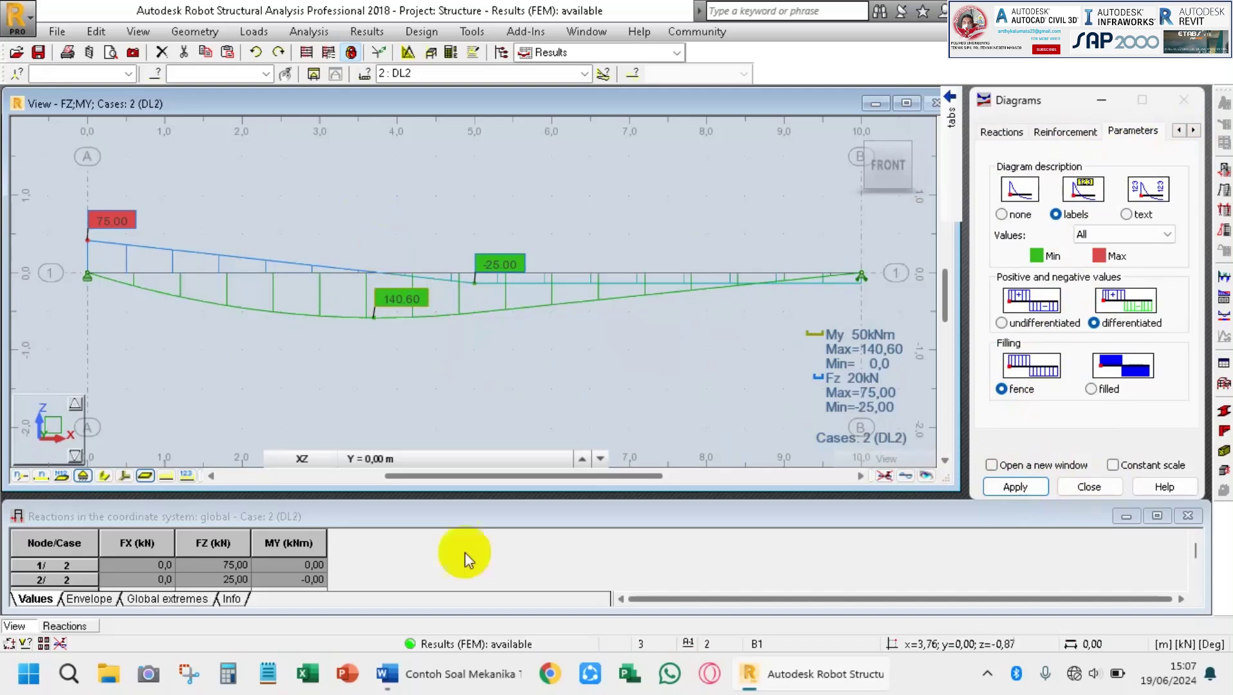
Compare the combined Fz and My diagrams with the hand-calculated Q and M diagrams in Word, returning to Robot.
{"action": "left_click", "coordinate": [468, 674]}
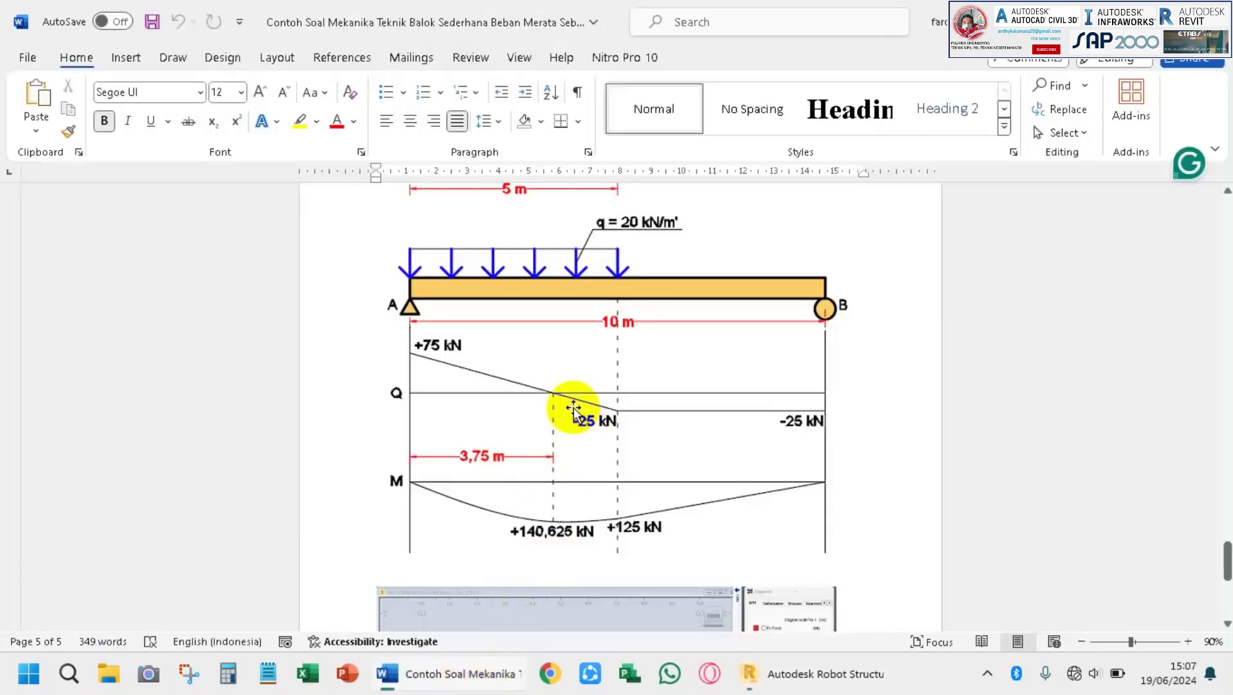
{"action": "scroll", "coordinate": [643, 386], "scroll_direction": "down", "scroll_amount": 10}
{"action": "scroll", "coordinate": [644, 385], "scroll_direction": "up", "scroll_amount": 10}
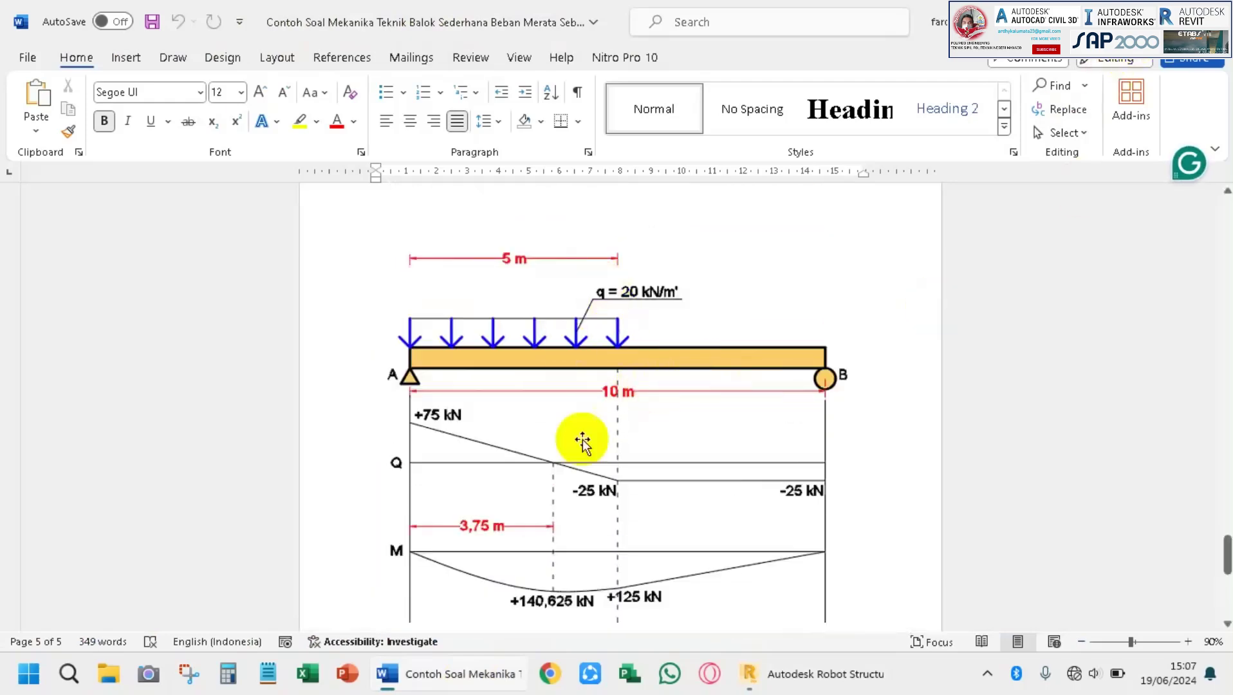
{"action": "scroll", "coordinate": [560, 431], "scroll_direction": "down", "scroll_amount": 1}
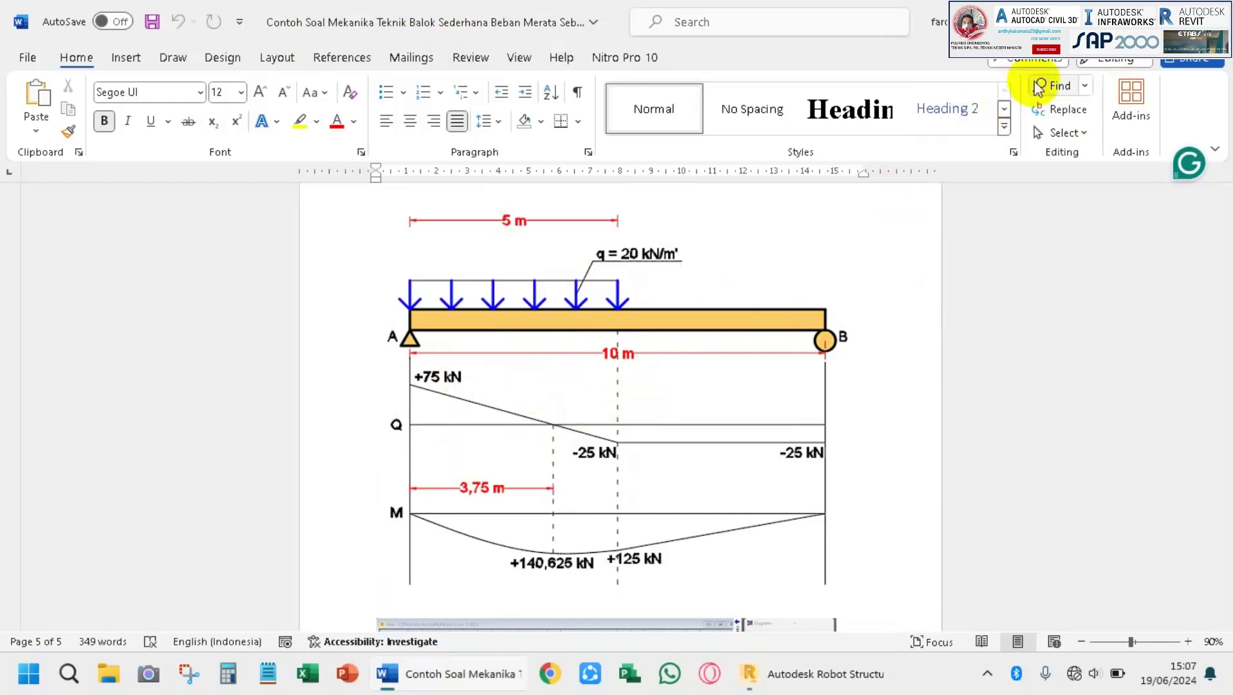
{"action": "key", "text": "alt+Tab"}
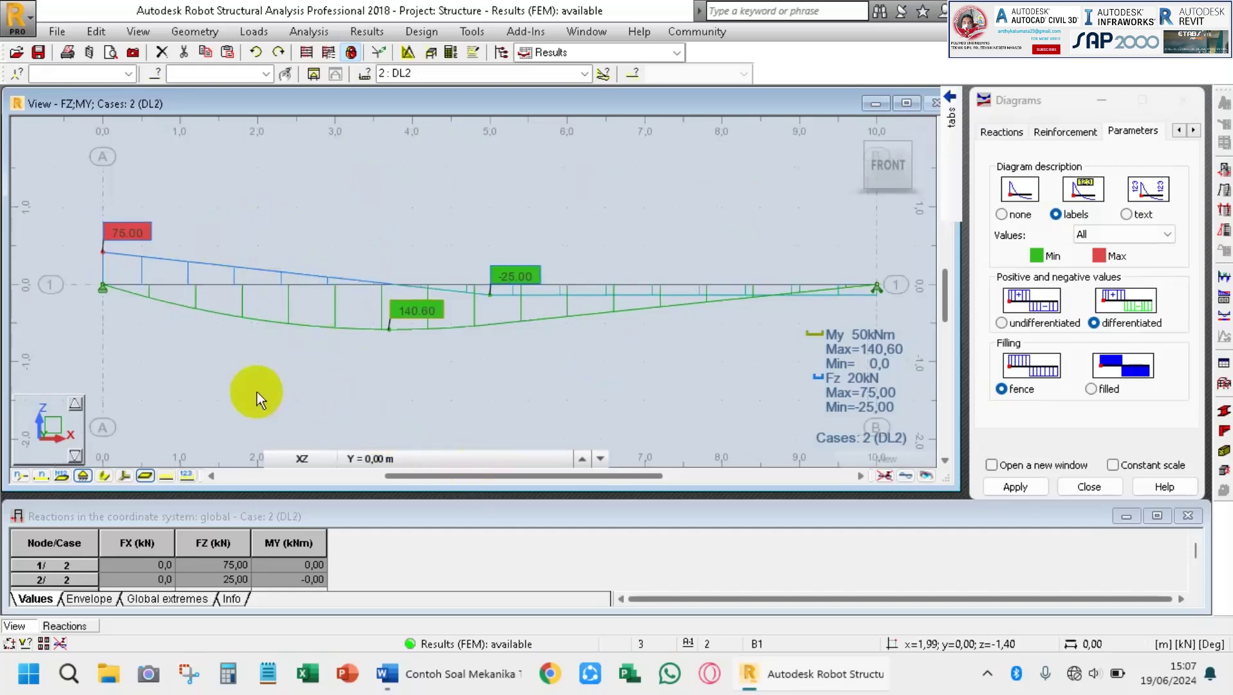
{"action": "middle_click_drag", "start_coordinate": [646, 207], "coordinate": [567, 206]}
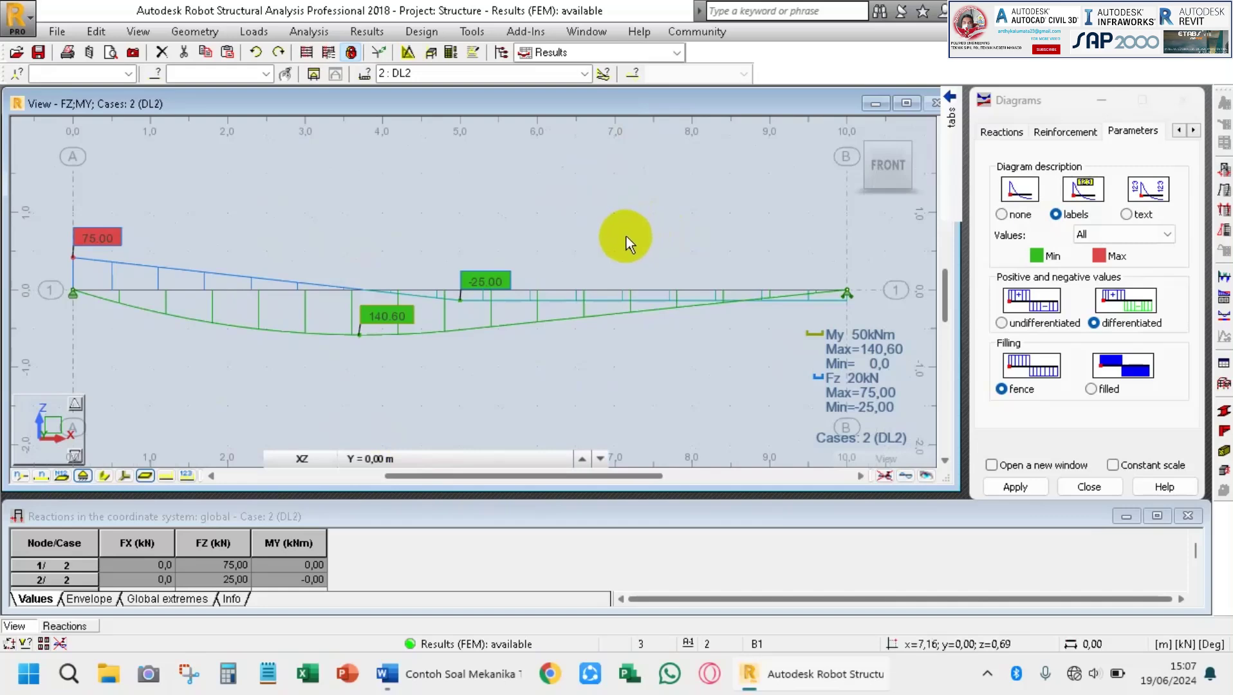
{"action": "scroll", "coordinate": [625, 236], "scroll_direction": "down", "scroll_amount": 1}
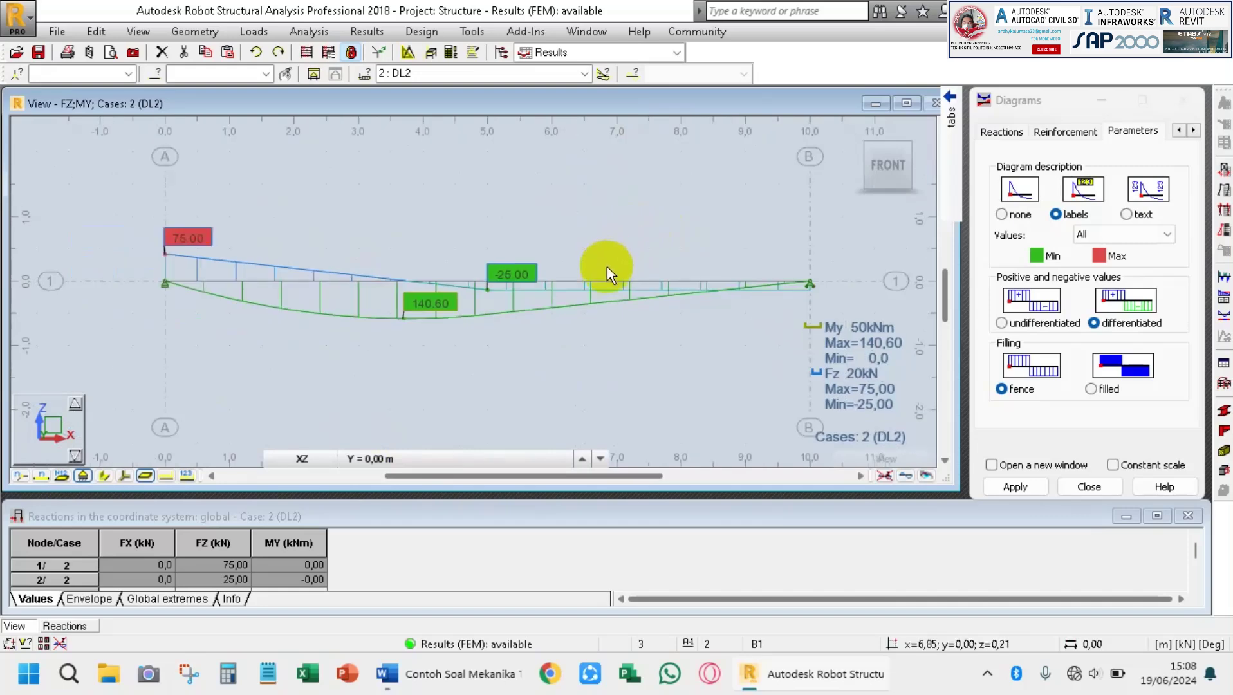
Switch to the Stress Analysis - bars layout and run the stress analysis on the beam for load case DL2.
{"action": "left_click", "coordinate": [676, 54]}
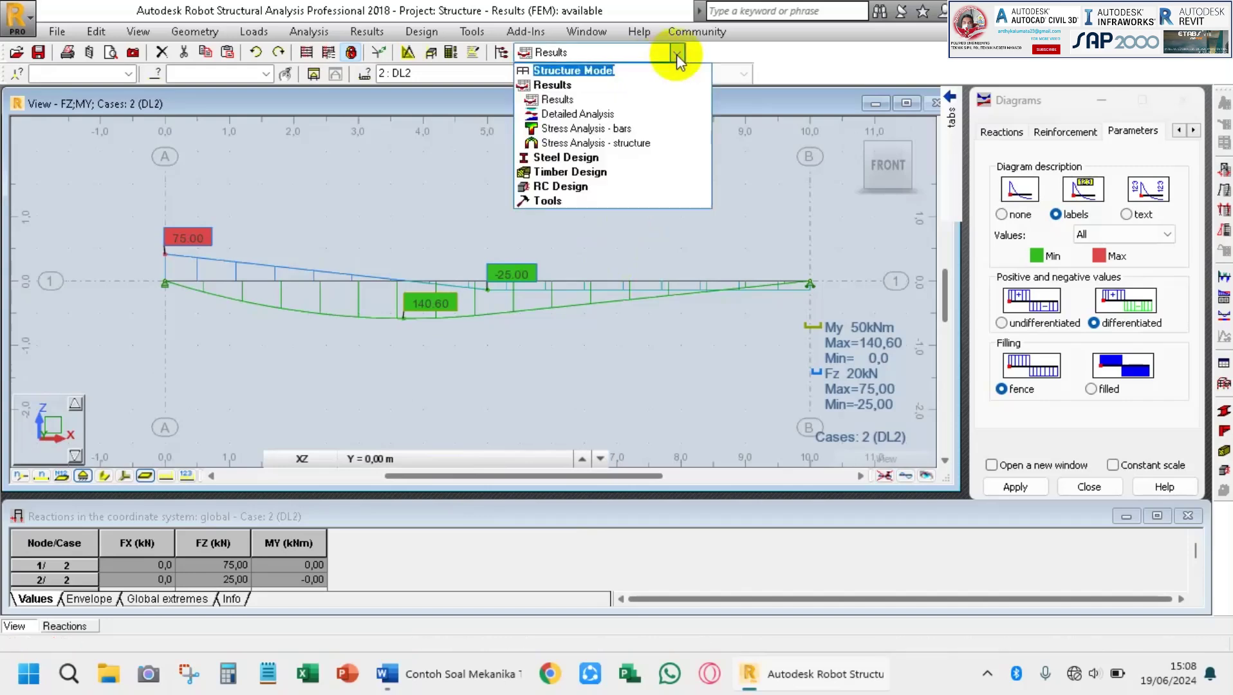
{"action": "left_click", "coordinate": [601, 133]}
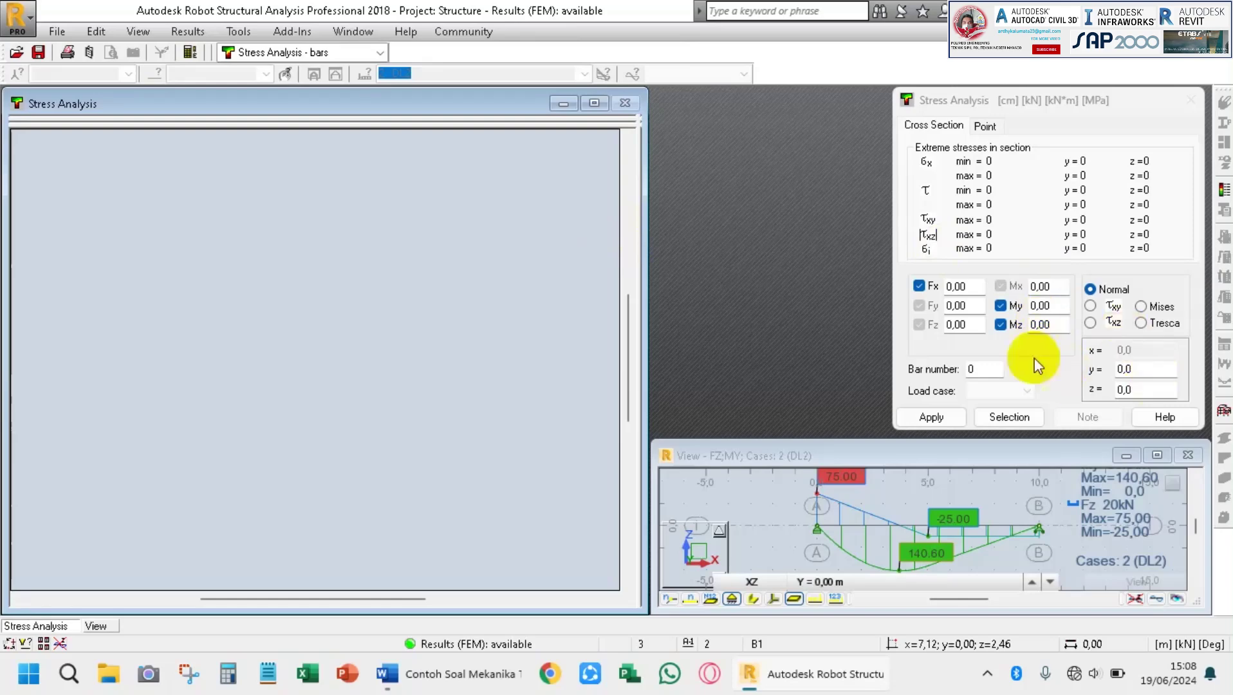
{"action": "left_click", "coordinate": [931, 417]}
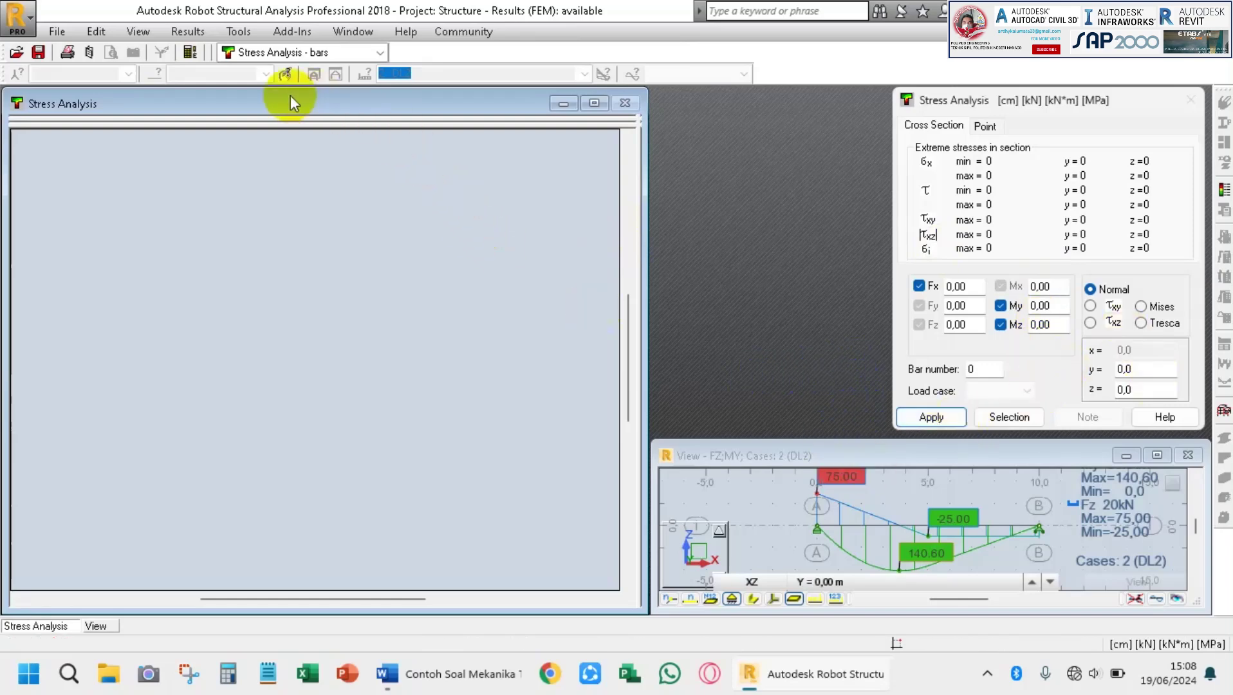
{"action": "left_click", "coordinate": [861, 531]}
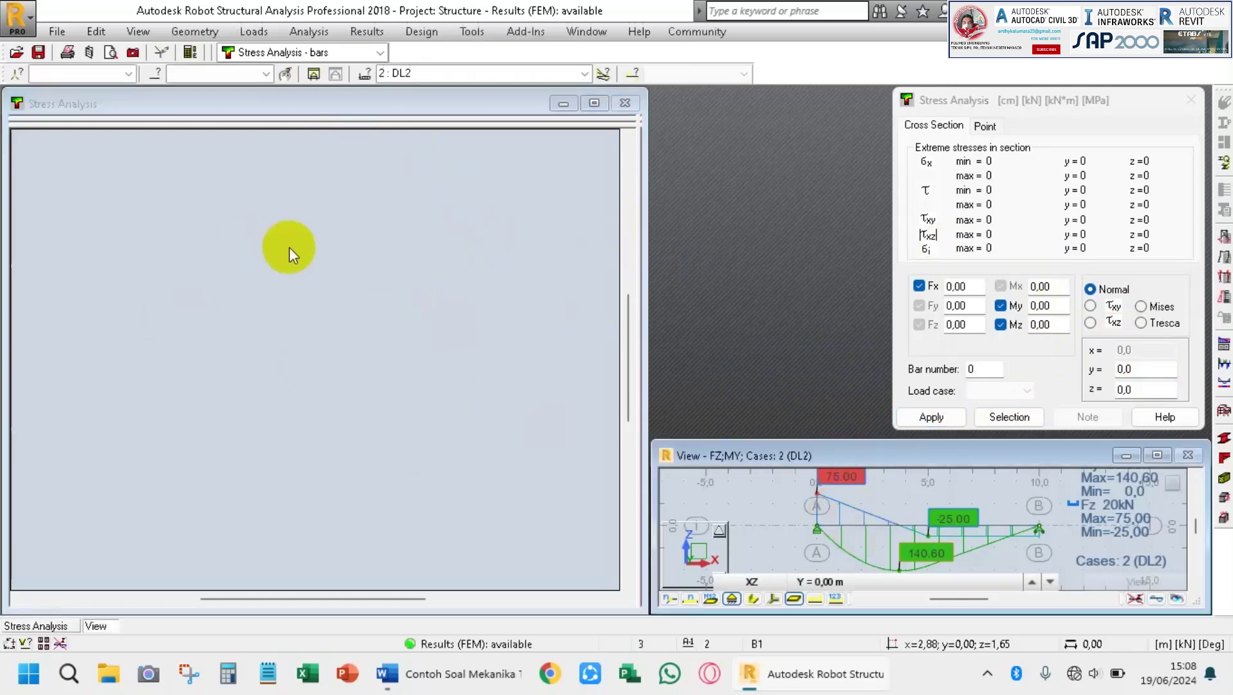
{"action": "left_click", "coordinate": [858, 525]}
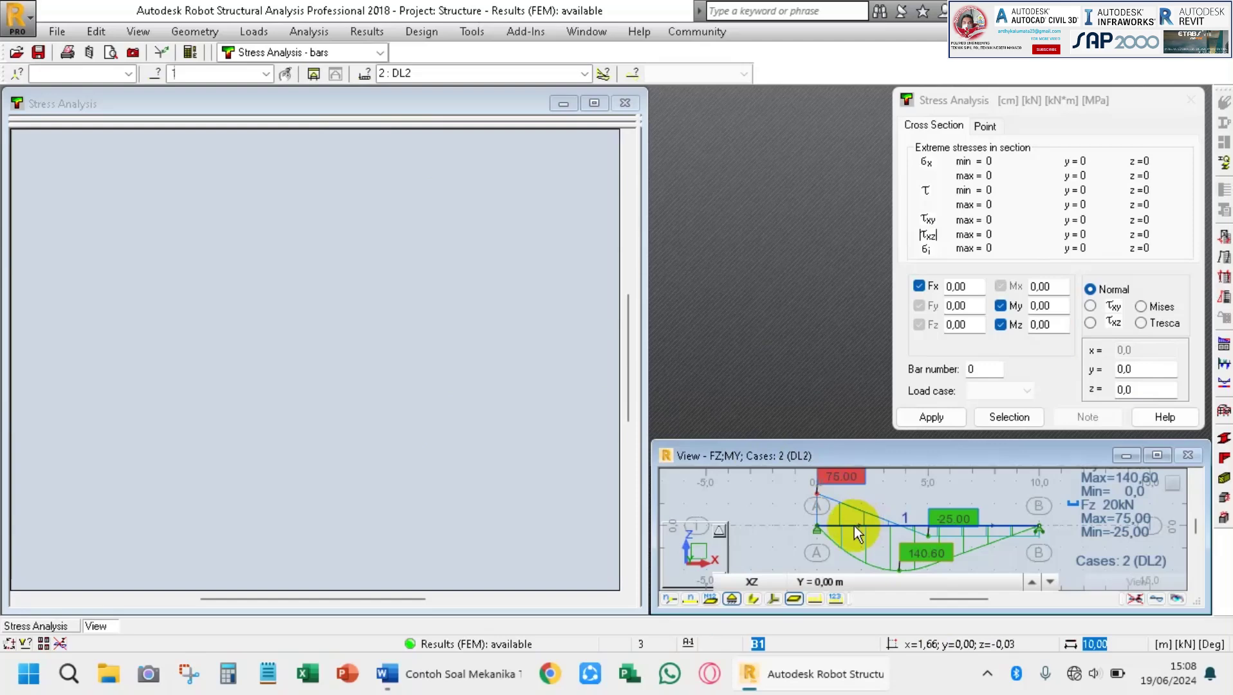
{"action": "left_click", "coordinate": [1007, 419]}
{"action": "left_click", "coordinate": [934, 418]}
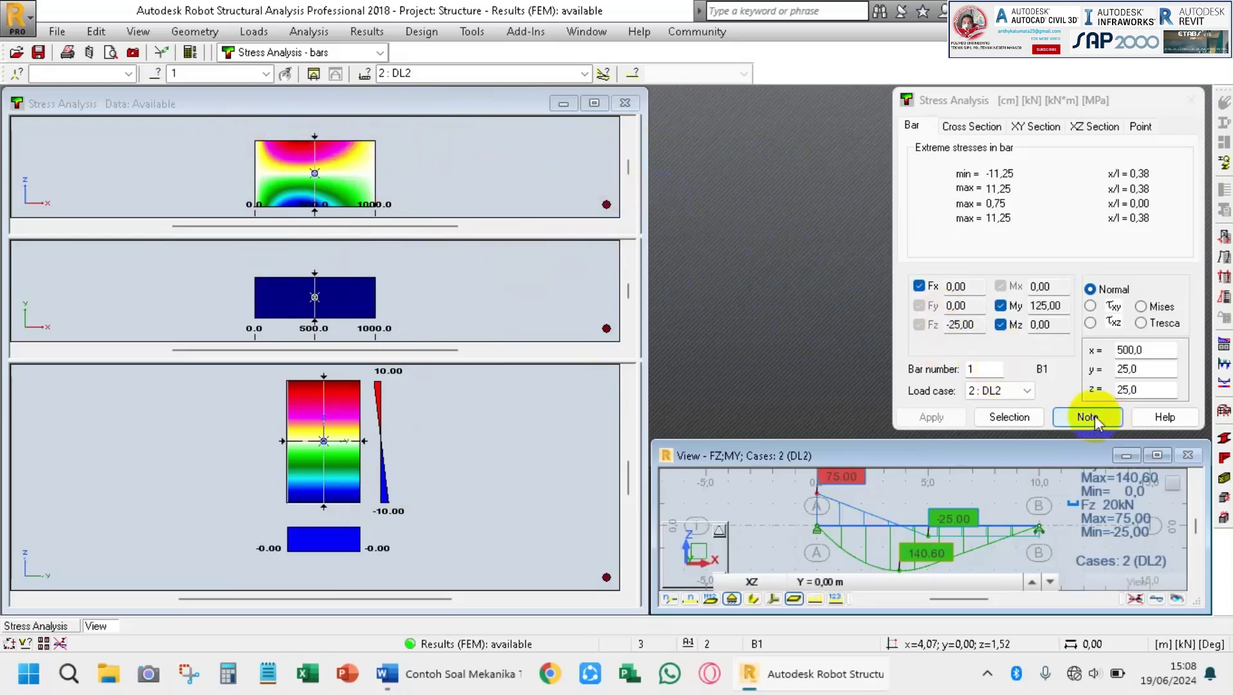
Generate the stress analysis note for the bar and review its extreme stresses, section forces, and cross and longitudinal section results.
{"action": "left_click", "coordinate": [1073, 412]}
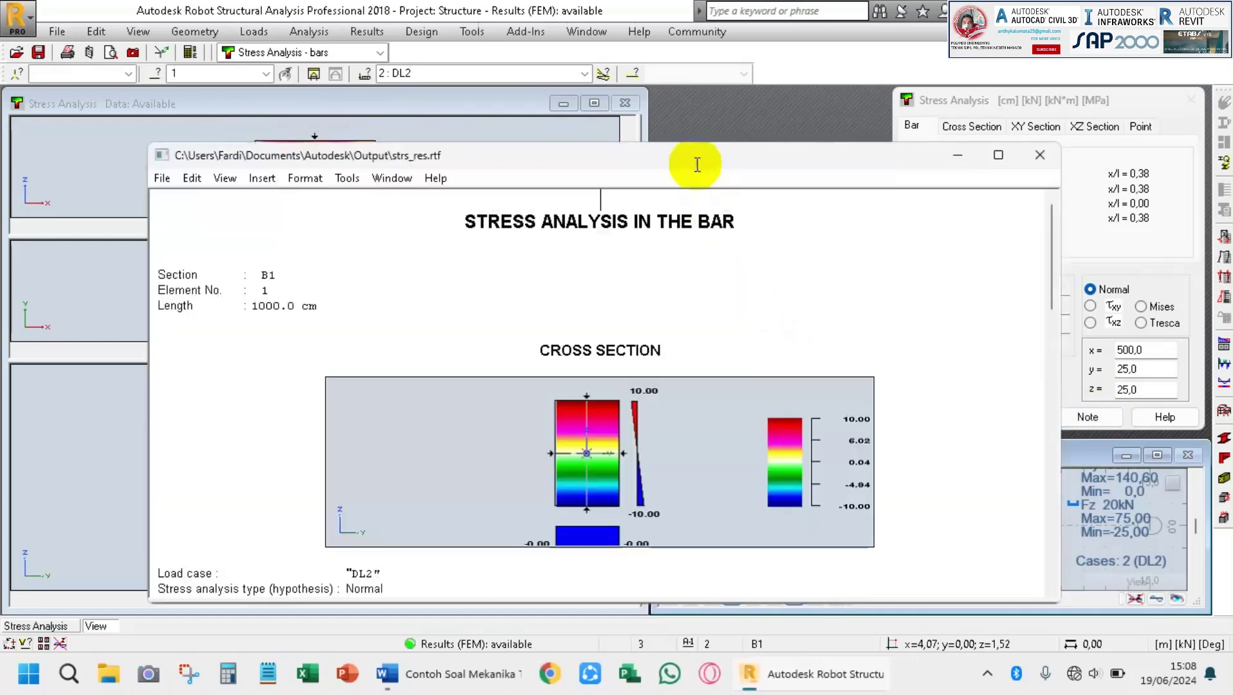
{"action": "left_click_drag", "start_coordinate": [676, 158], "coordinate": [646, 88]}
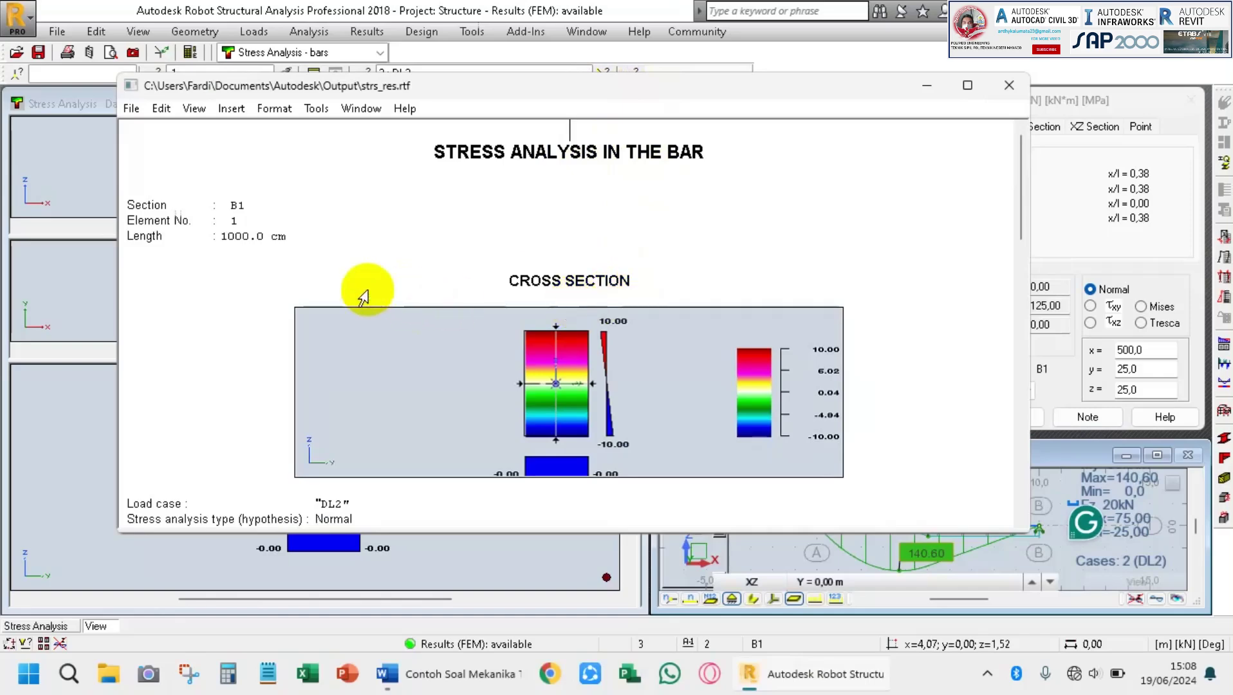
{"action": "scroll", "coordinate": [474, 229], "scroll_direction": "down", "scroll_amount": 1}
{"action": "scroll", "coordinate": [476, 232], "scroll_direction": "down", "scroll_amount": 5}
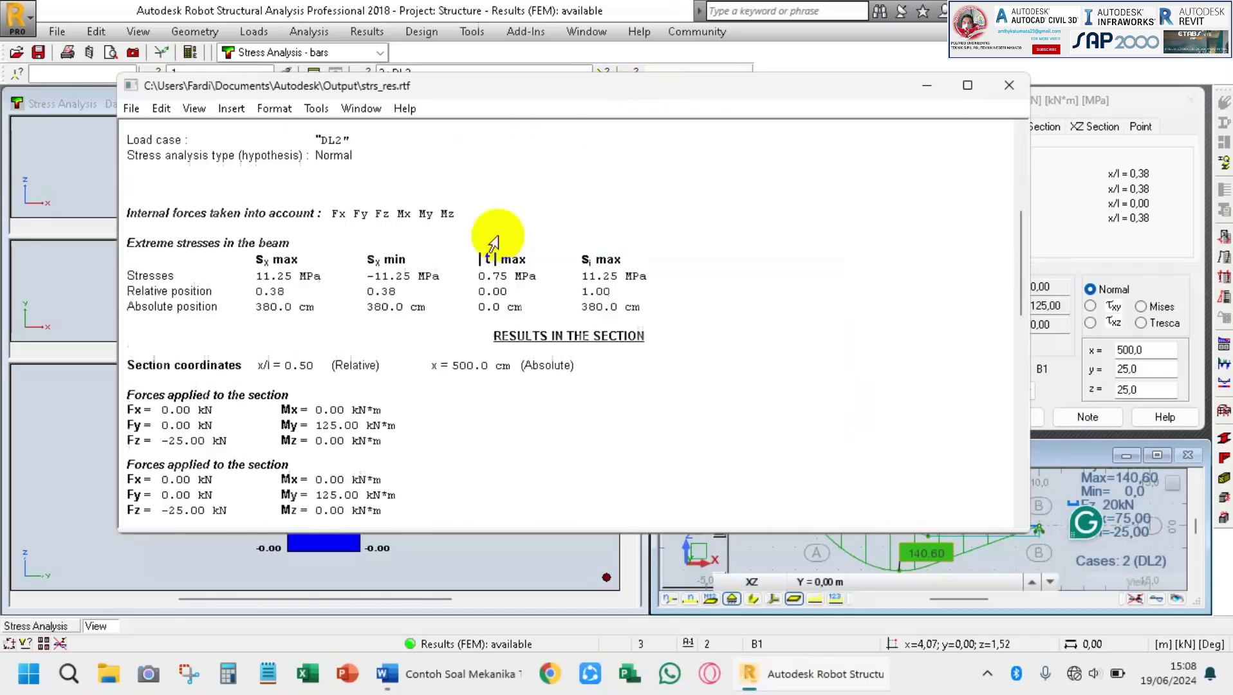
{"action": "scroll", "coordinate": [495, 264], "scroll_direction": "down", "scroll_amount": 3}
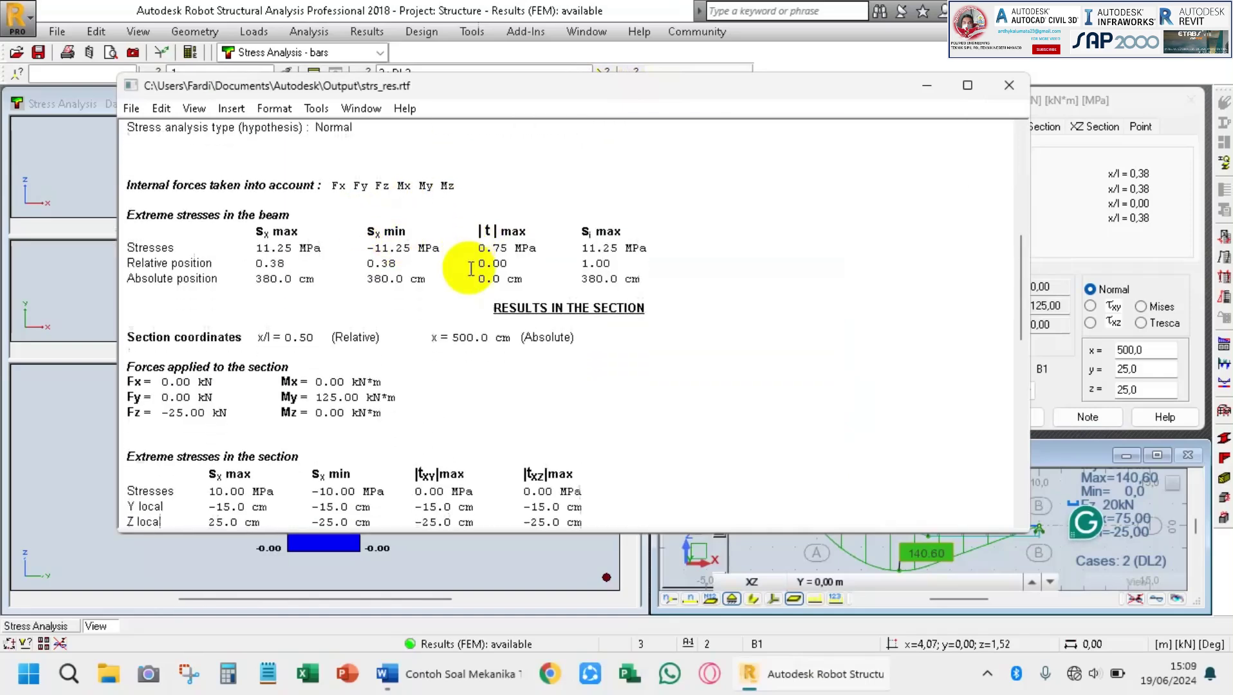
{"action": "scroll", "coordinate": [471, 269], "scroll_direction": "down", "scroll_amount": 3}
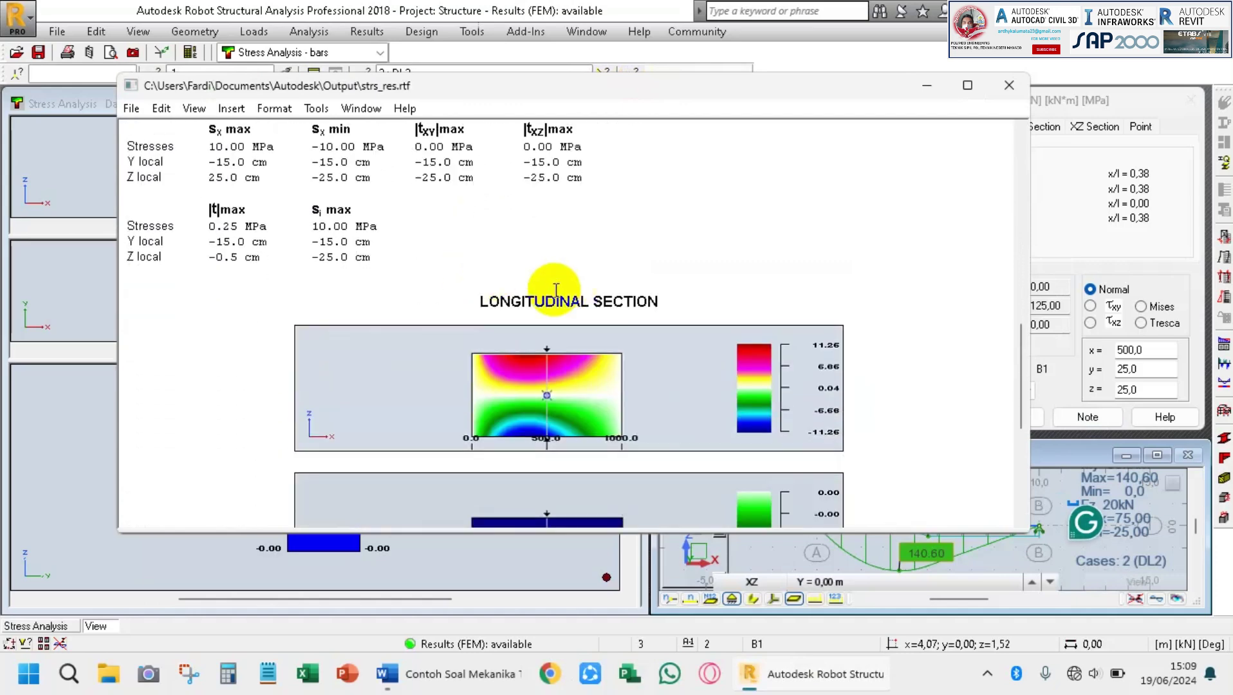
{"action": "scroll", "coordinate": [610, 303], "scroll_direction": "down", "scroll_amount": 1}
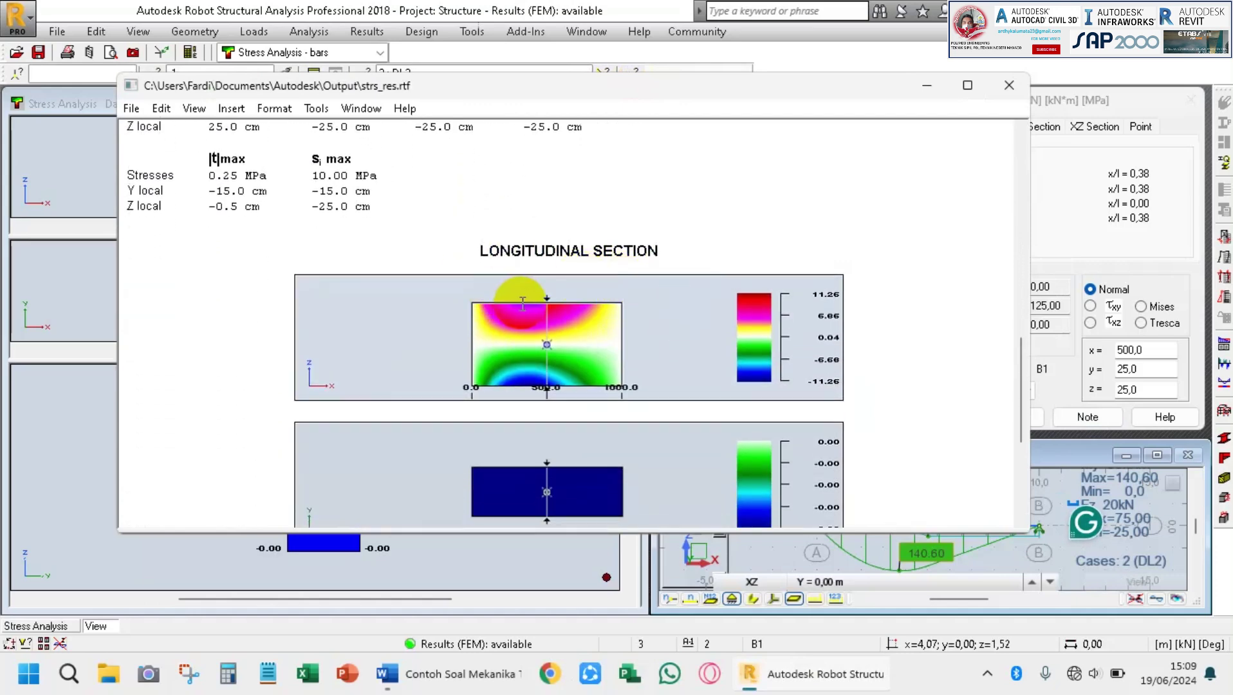
{"action": "scroll", "coordinate": [514, 307], "scroll_direction": "down", "scroll_amount": 3}
{"action": "scroll", "coordinate": [611, 308], "scroll_direction": "down", "scroll_amount": 1}
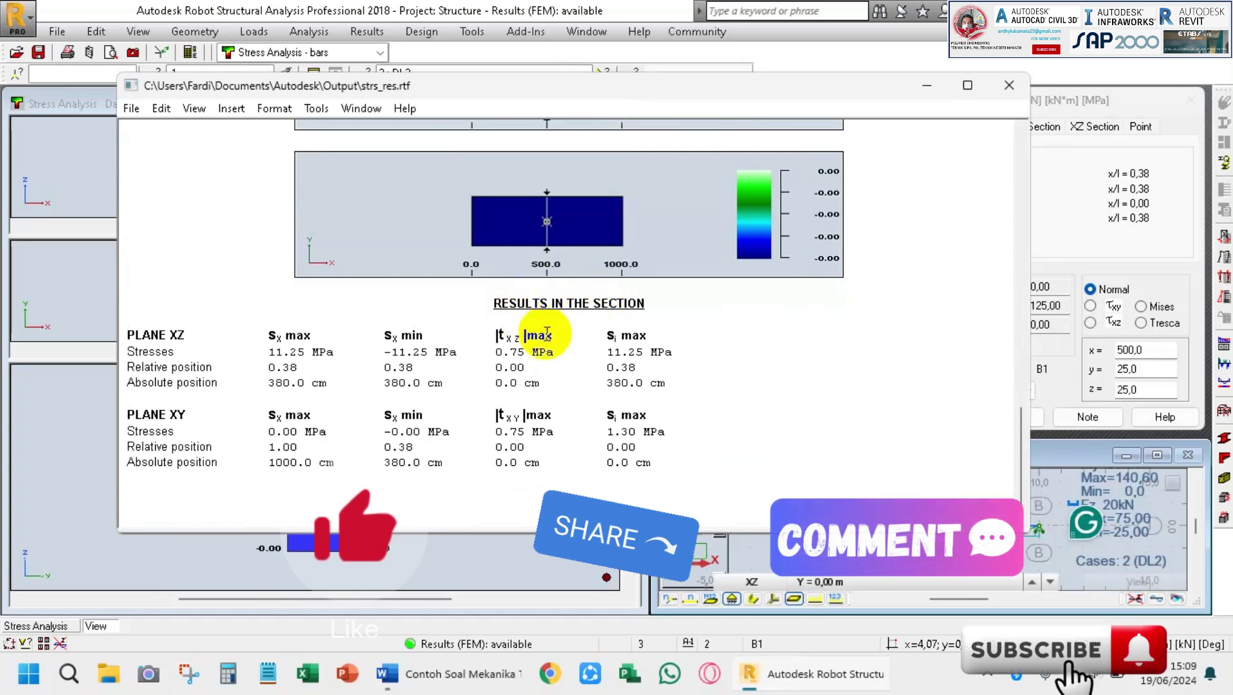
{"action": "scroll", "coordinate": [604, 341], "scroll_direction": "up", "scroll_amount": 2}
{"action": "scroll", "coordinate": [610, 342], "scroll_direction": "up", "scroll_amount": 15}
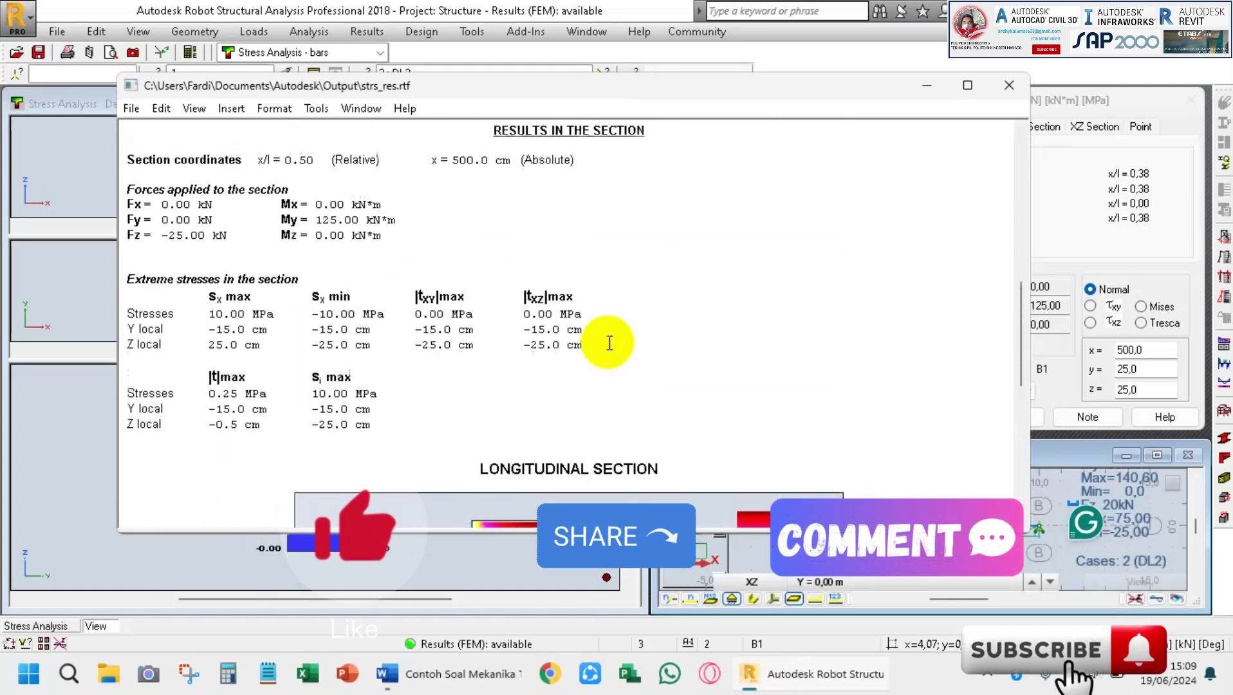